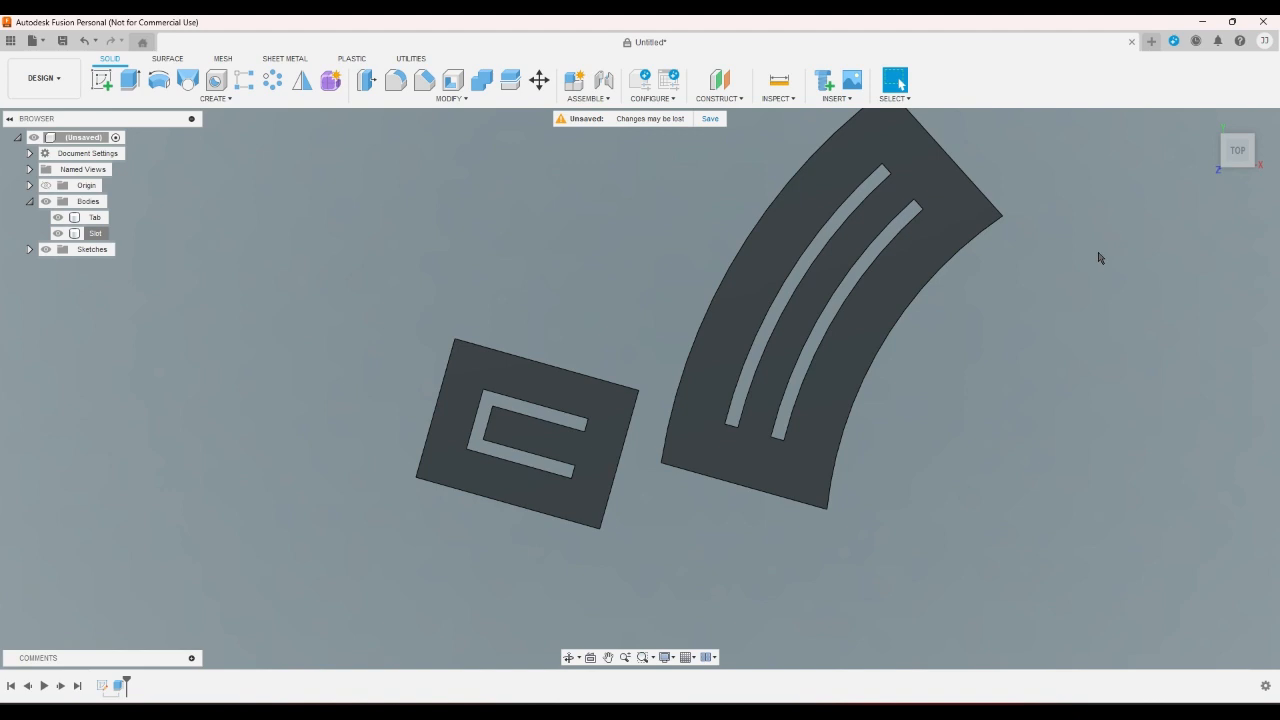
Examine the existing tab and slot bodies in a 3D view and from above.
click(1204, 133)
scroll(620, 465, up, 3)
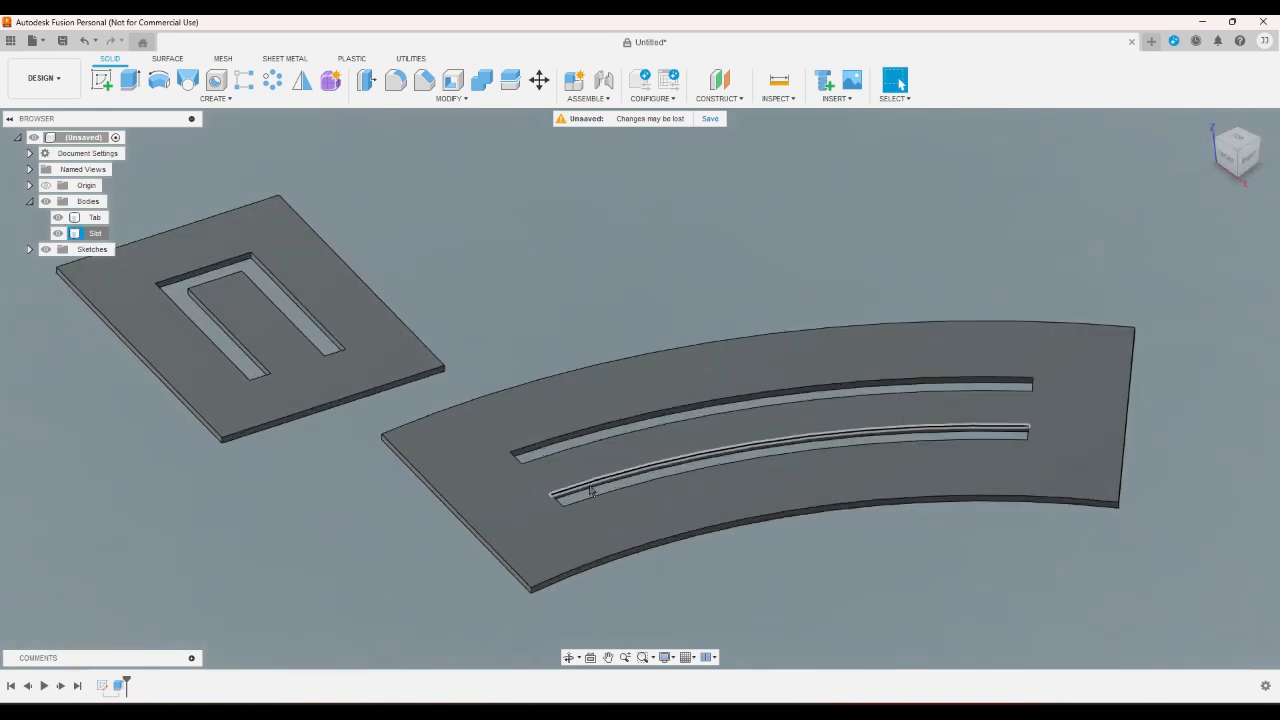
scroll(590, 490, down, 4)
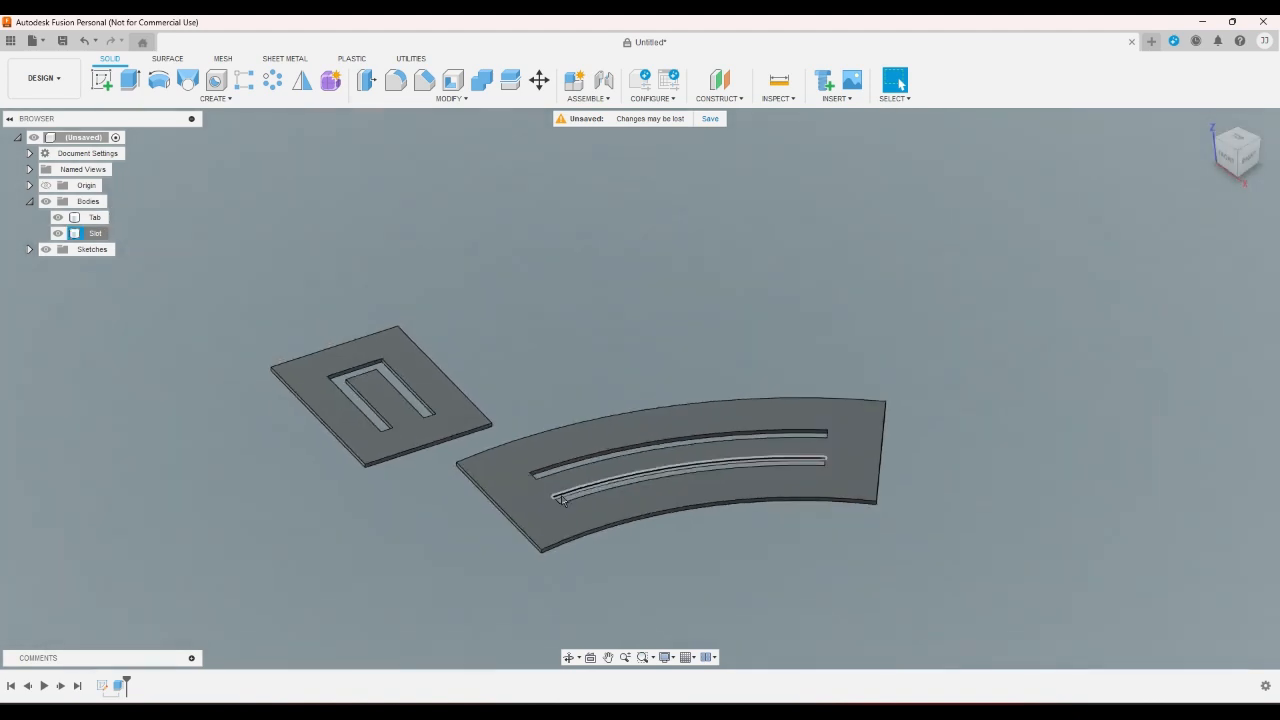
scroll(400, 395, up, 4)
click(240, 328)
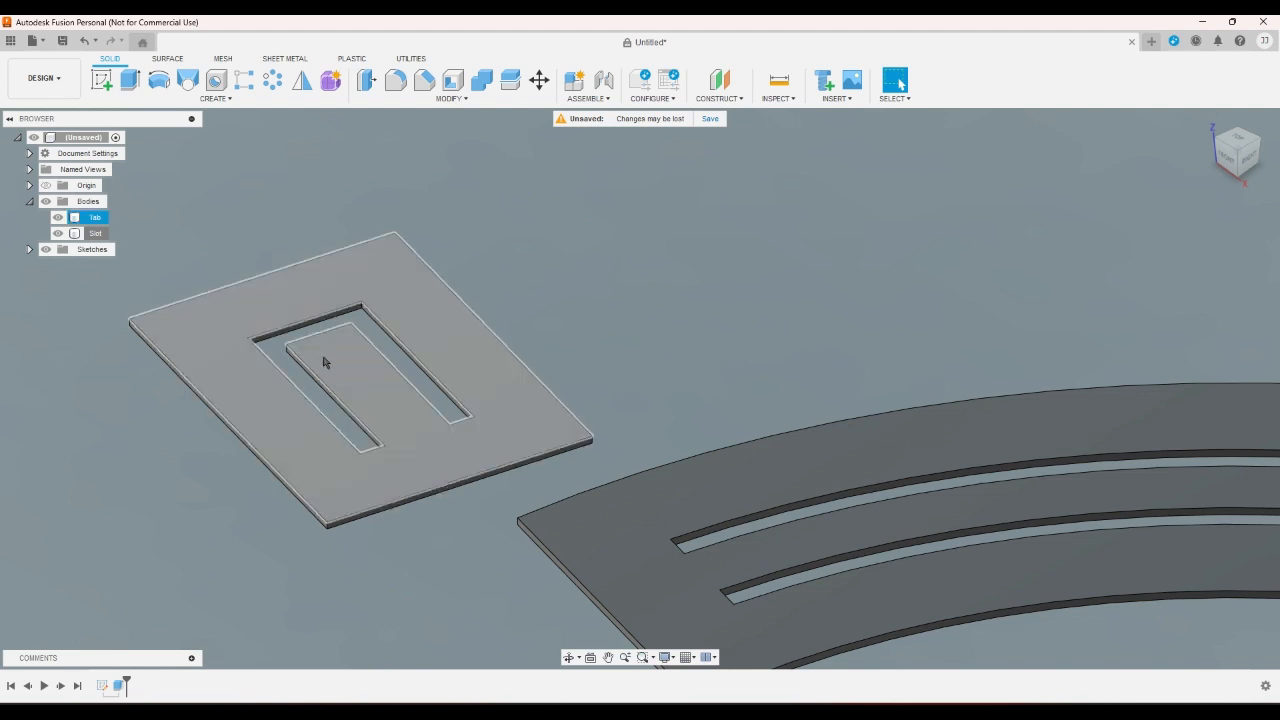
click(1245, 135)
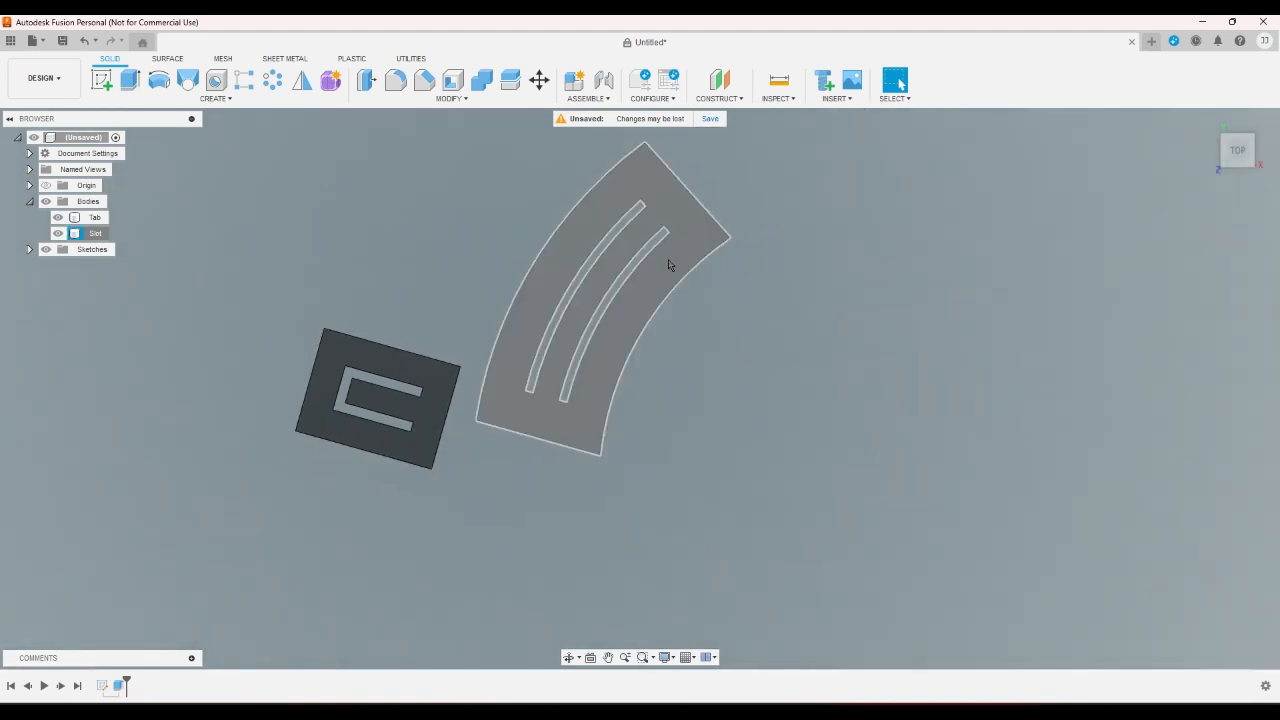
scroll(750, 235, down, 2)
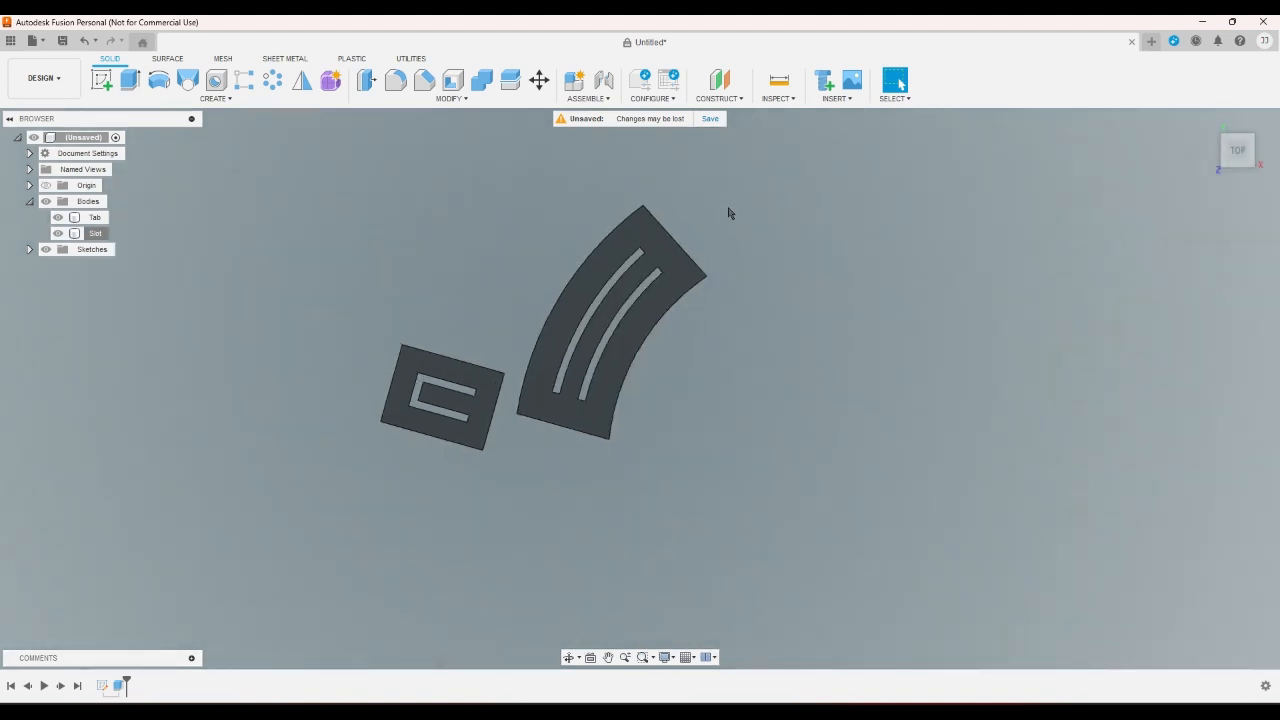
drag(731, 210, 312, 482)
click(414, 491)
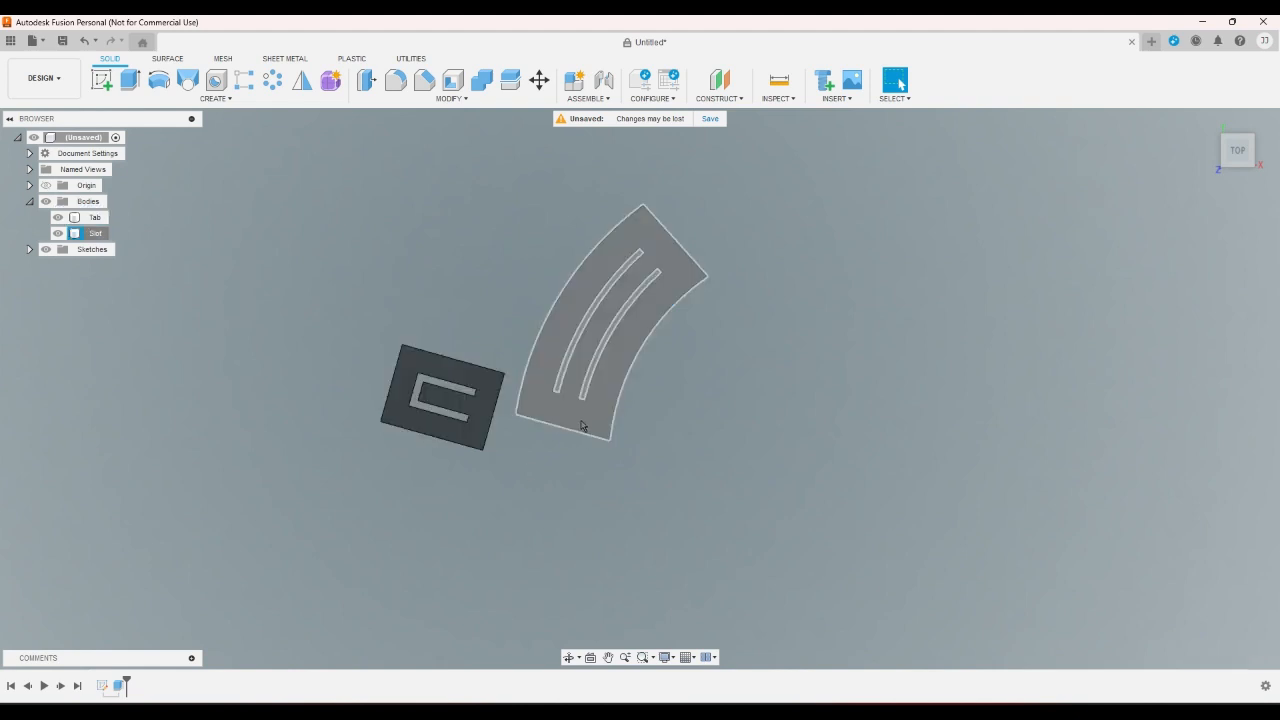
Start a sketch on the origin plane facing the top view and add a user parameter tablength of 8 mm.
click(101, 80)
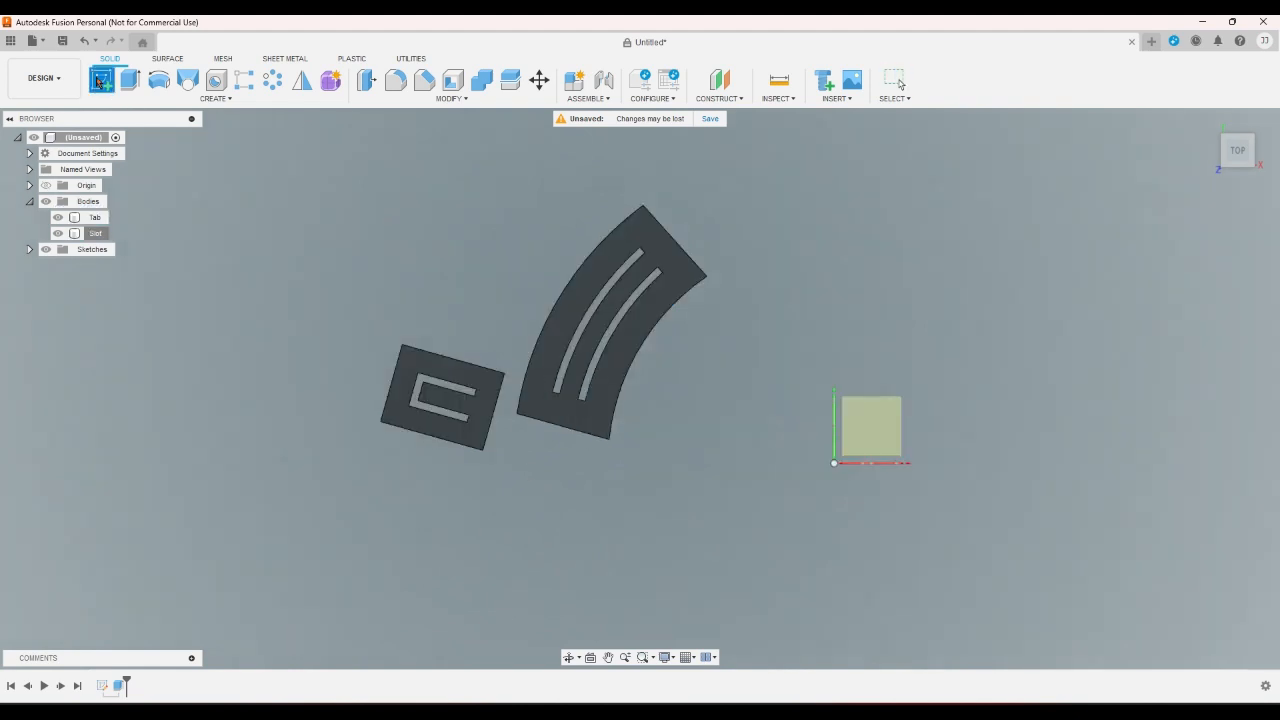
click(892, 428)
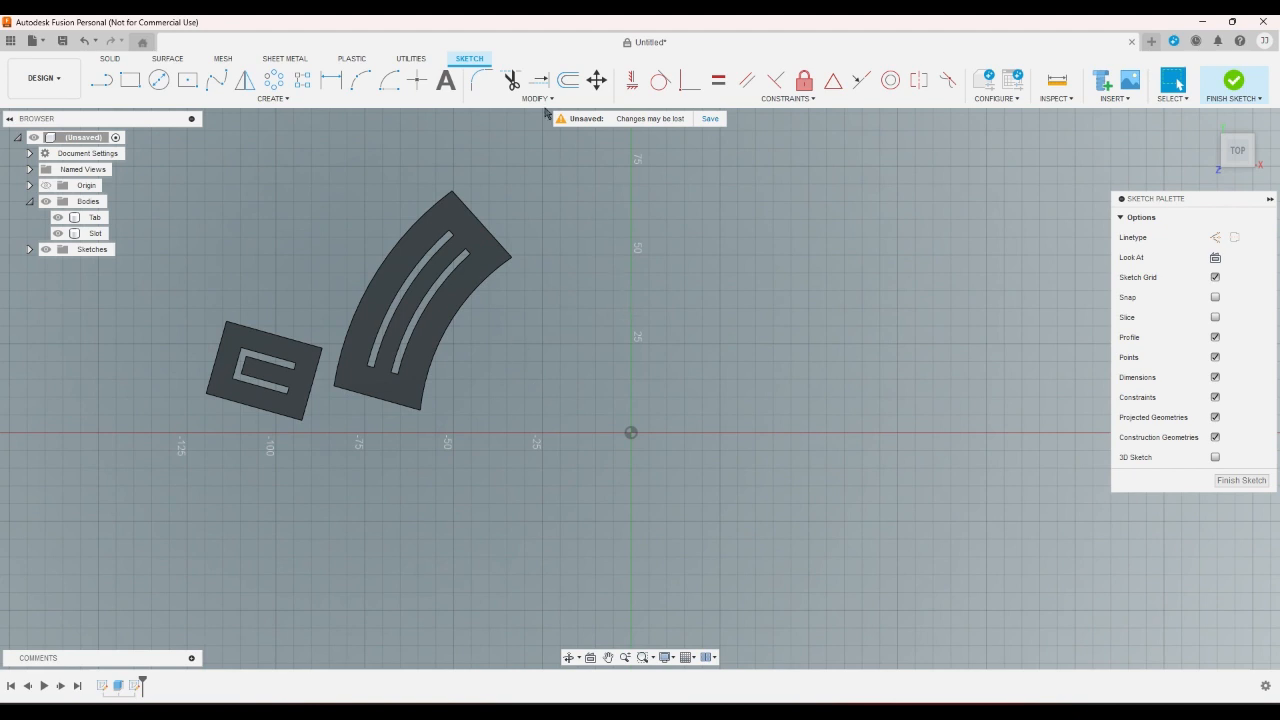
click(537, 98)
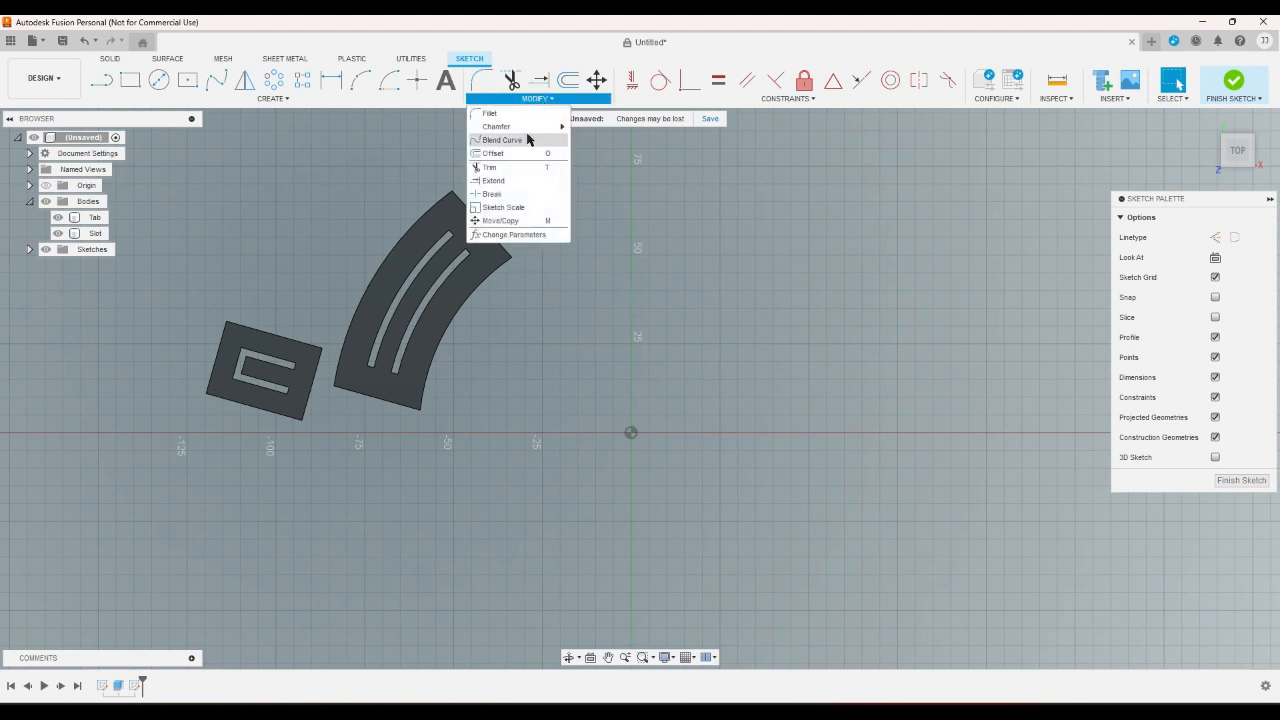
click(524, 235)
click(872, 251)
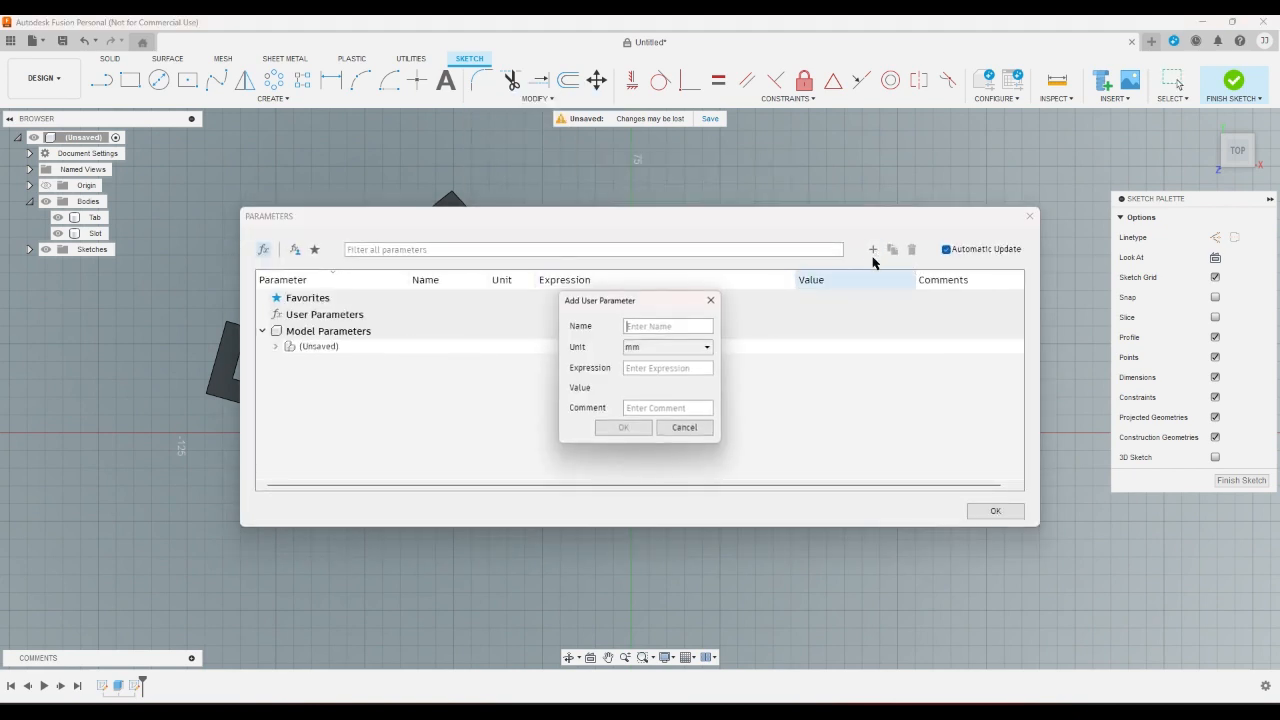
text(tablength)
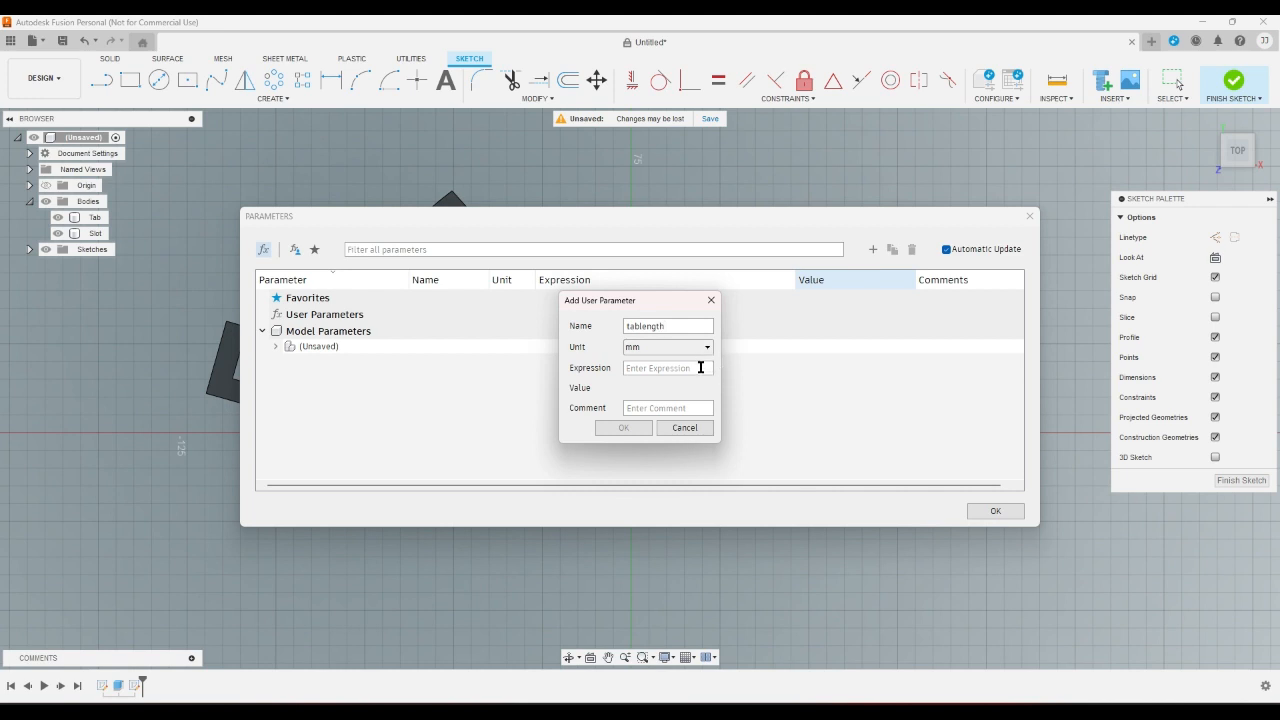
text(8)
click(623, 428)
Add a second user parameter named slotwidth with a value of 2 mm and close the parameter list.
click(872, 250)
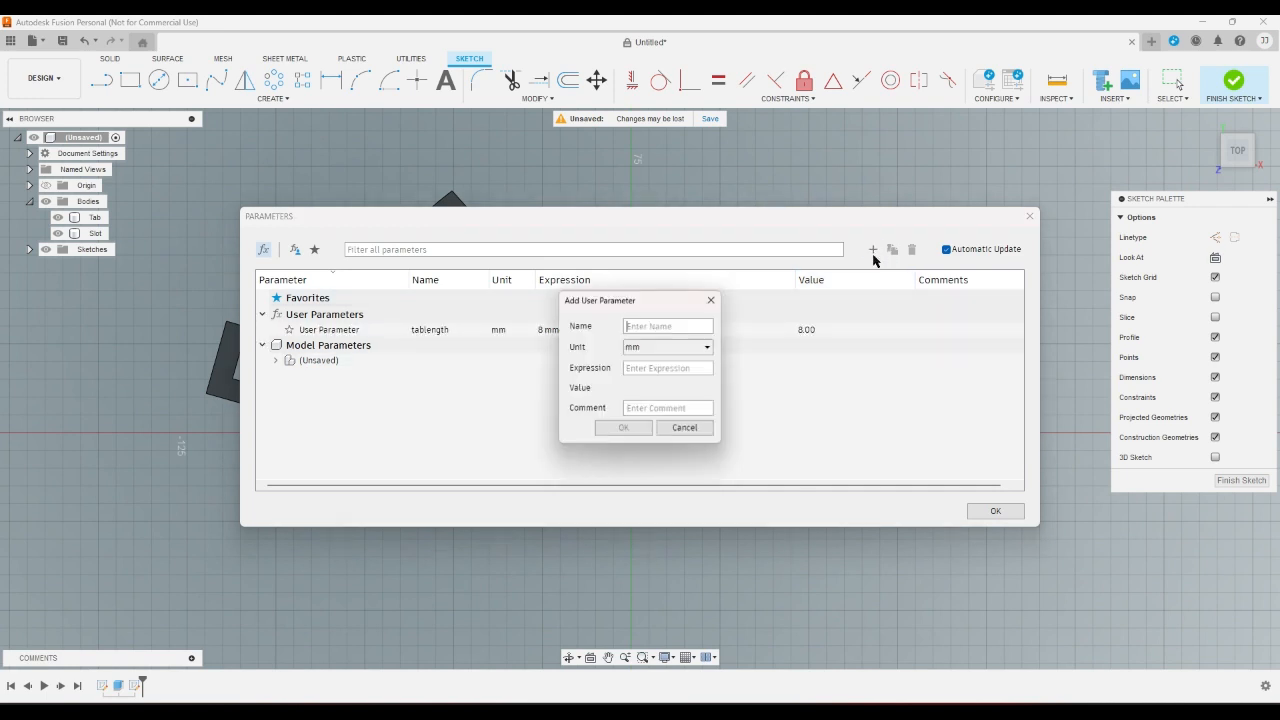
text(slo)
text(2)
click(620, 428)
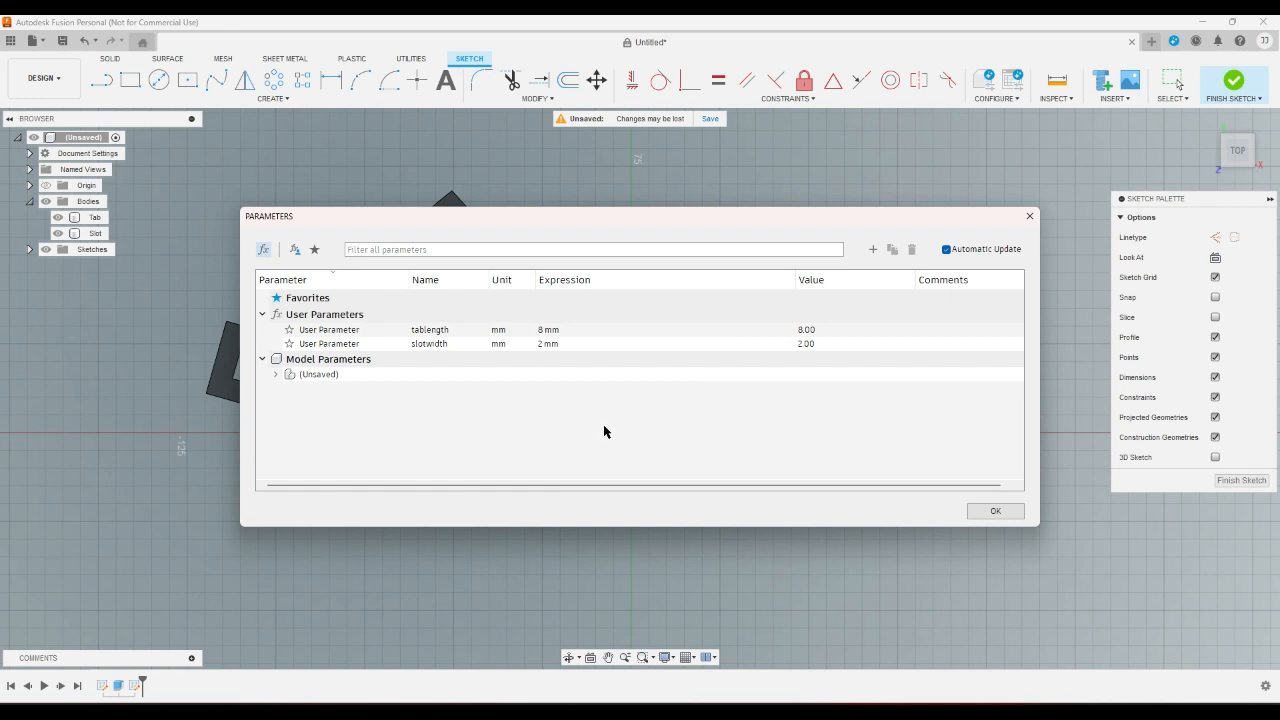
click(998, 511)
Hide the Tab and Slot bodies and collapse the Bodies folder.
scroll(854, 370, down, 3)
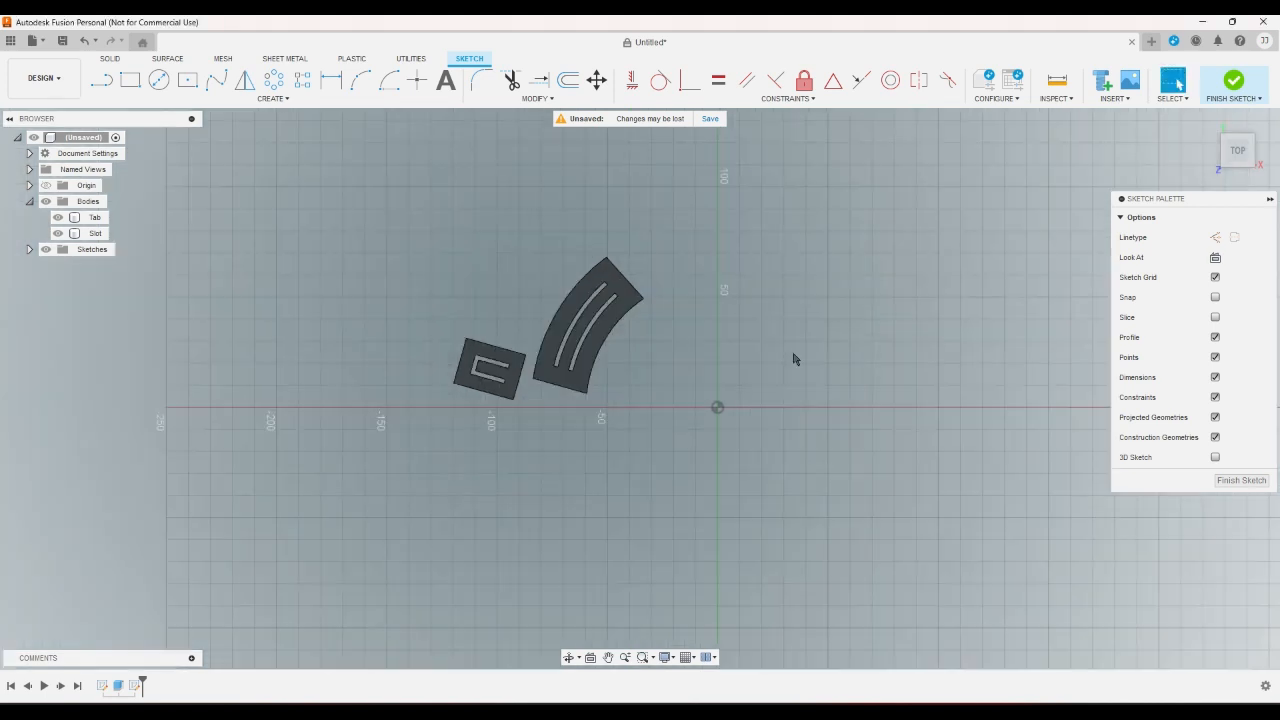
scroll(722, 342, up, 3)
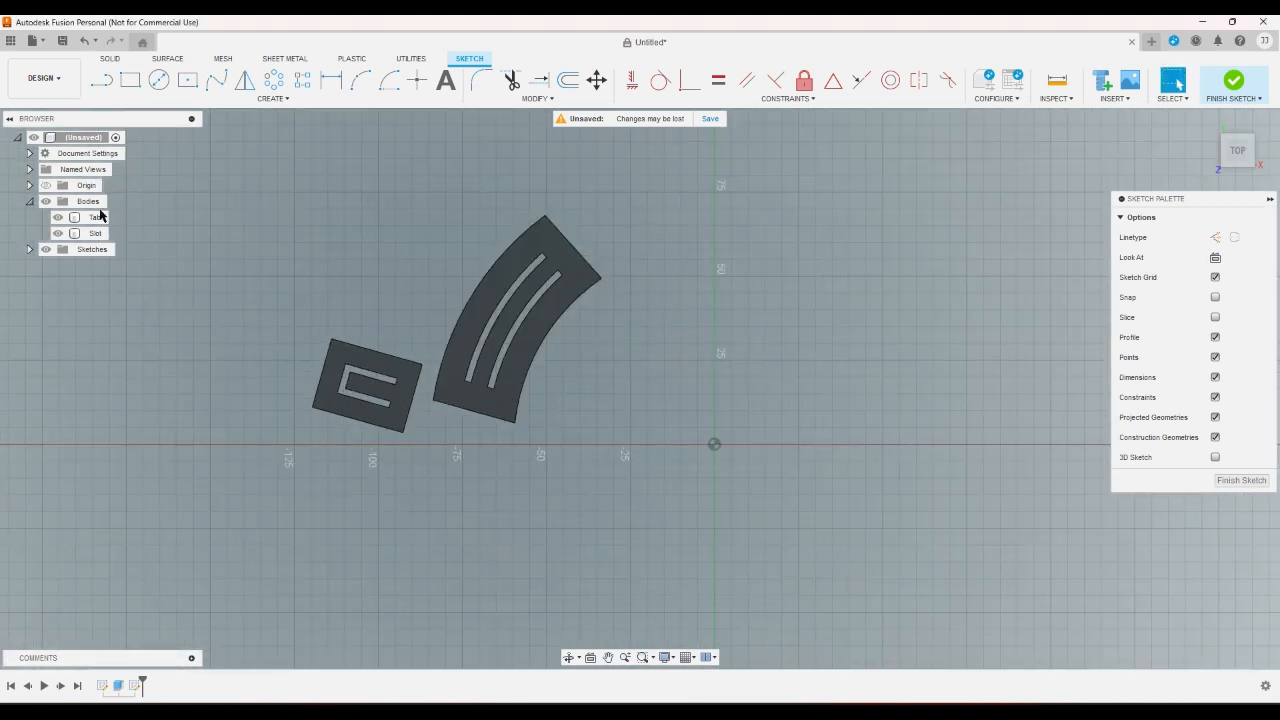
click(57, 217)
click(57, 233)
click(29, 201)
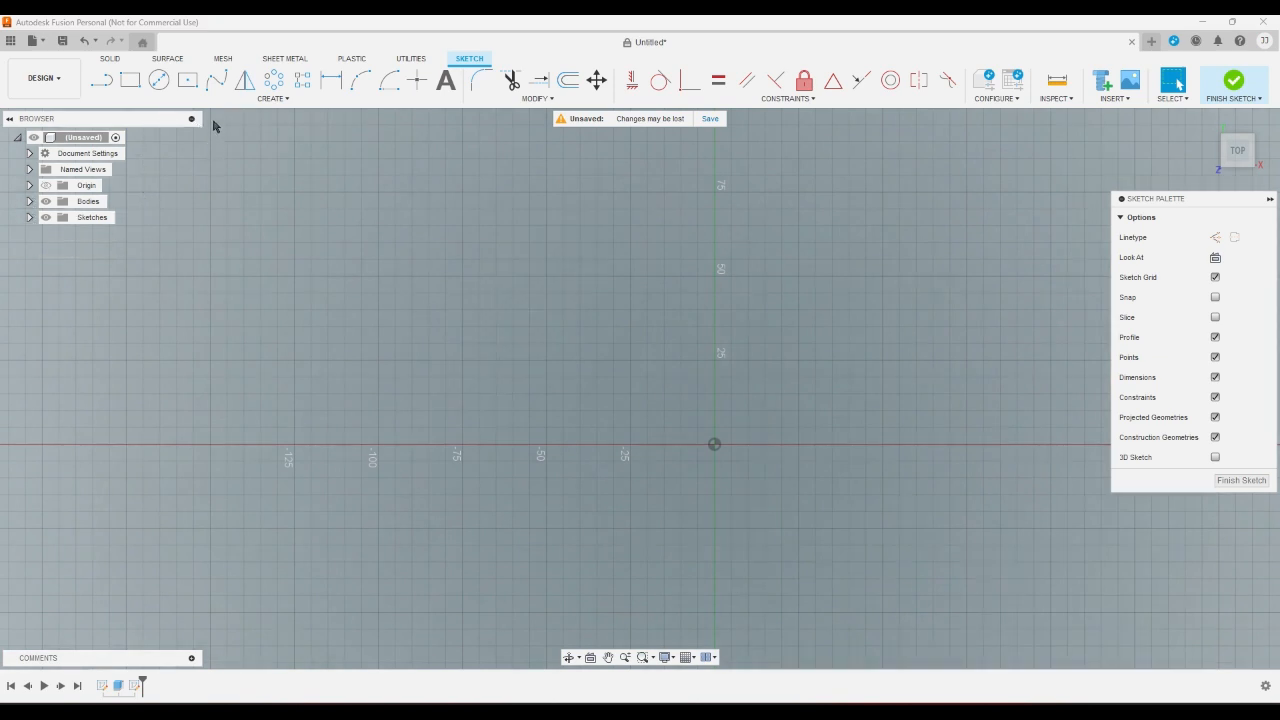
Sketch a center-point arc of 110 mm radius around the origin, sweeping roughly a half circle above the horizontal axis.
click(98, 86)
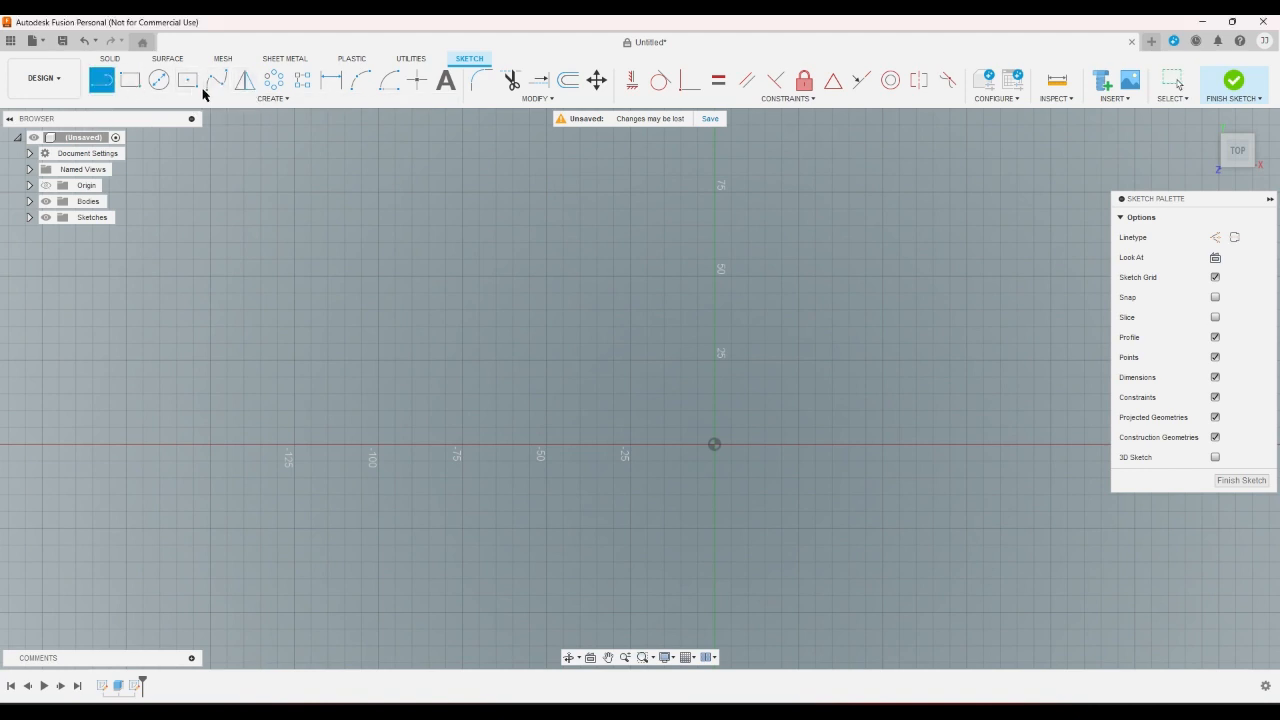
click(358, 84)
click(396, 88)
click(714, 444)
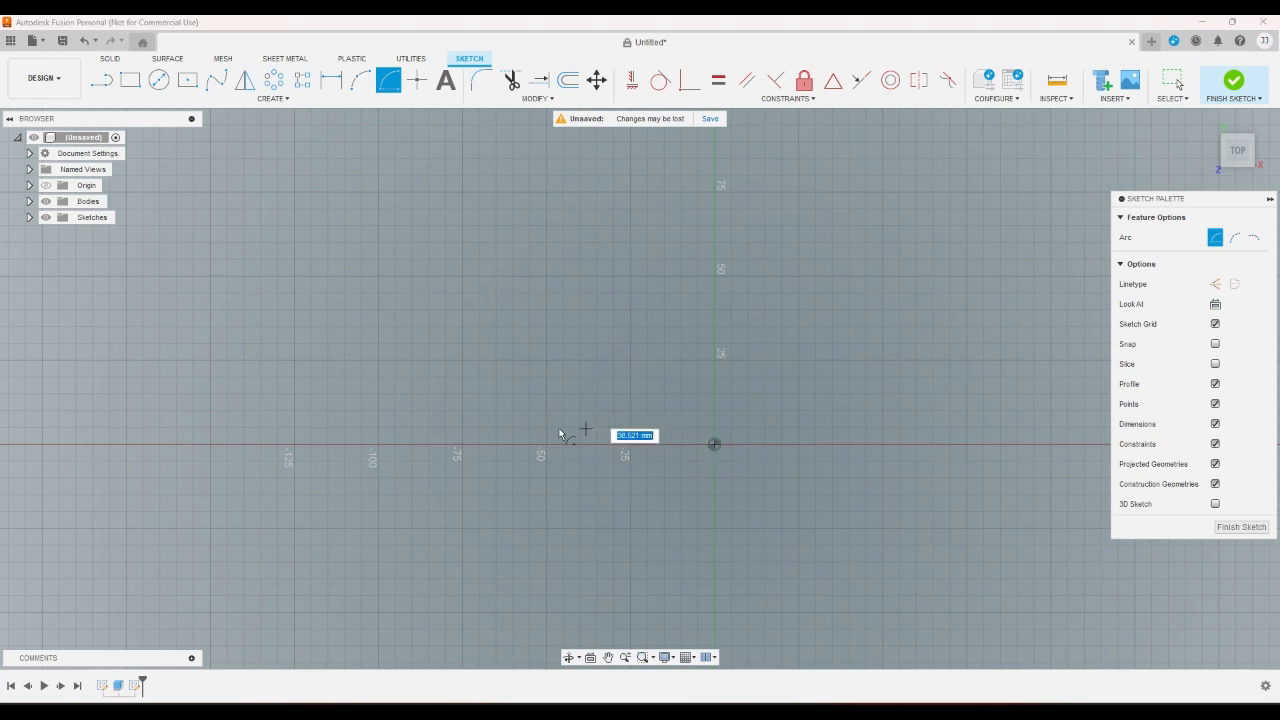
text(110)
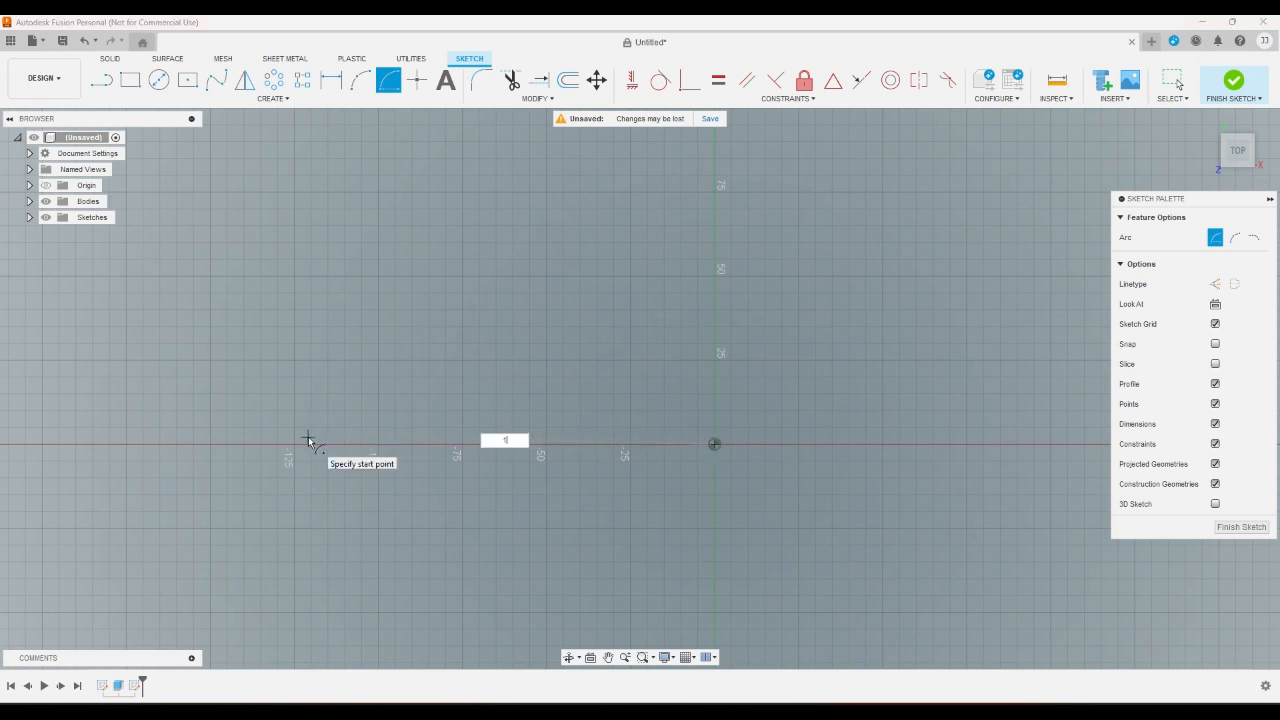
key(Tab)
click(308, 436)
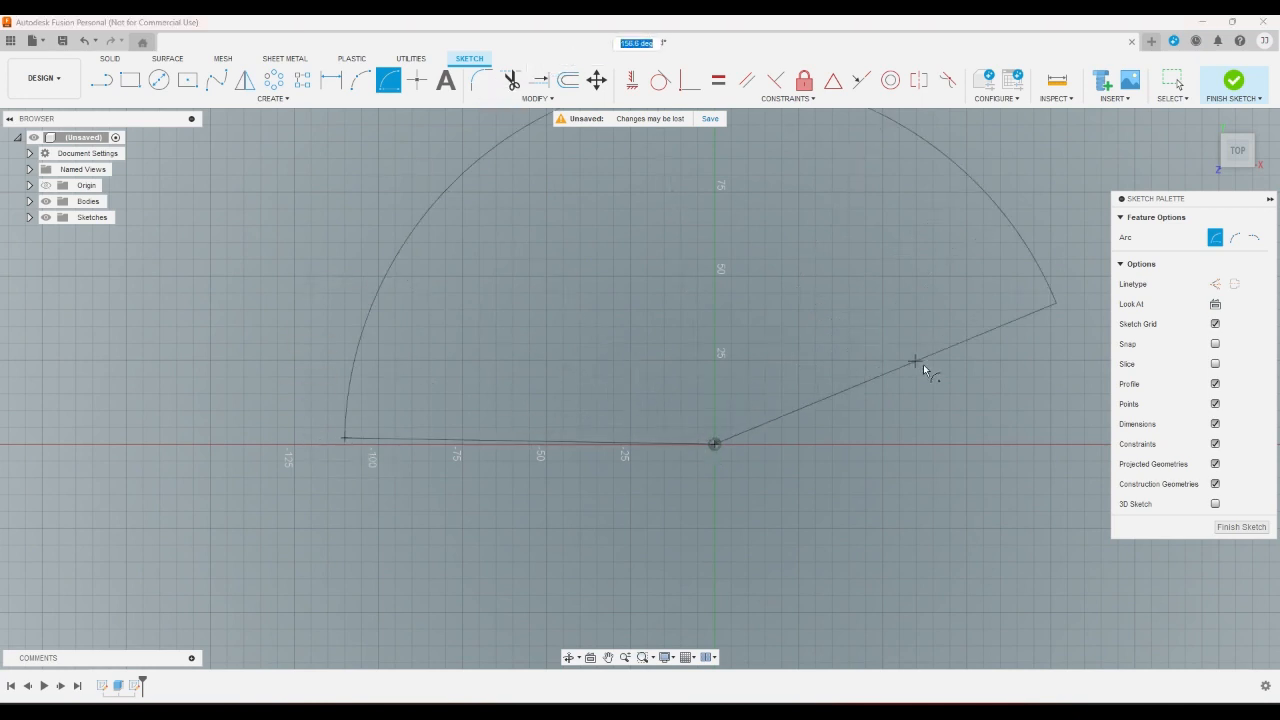
click(946, 457)
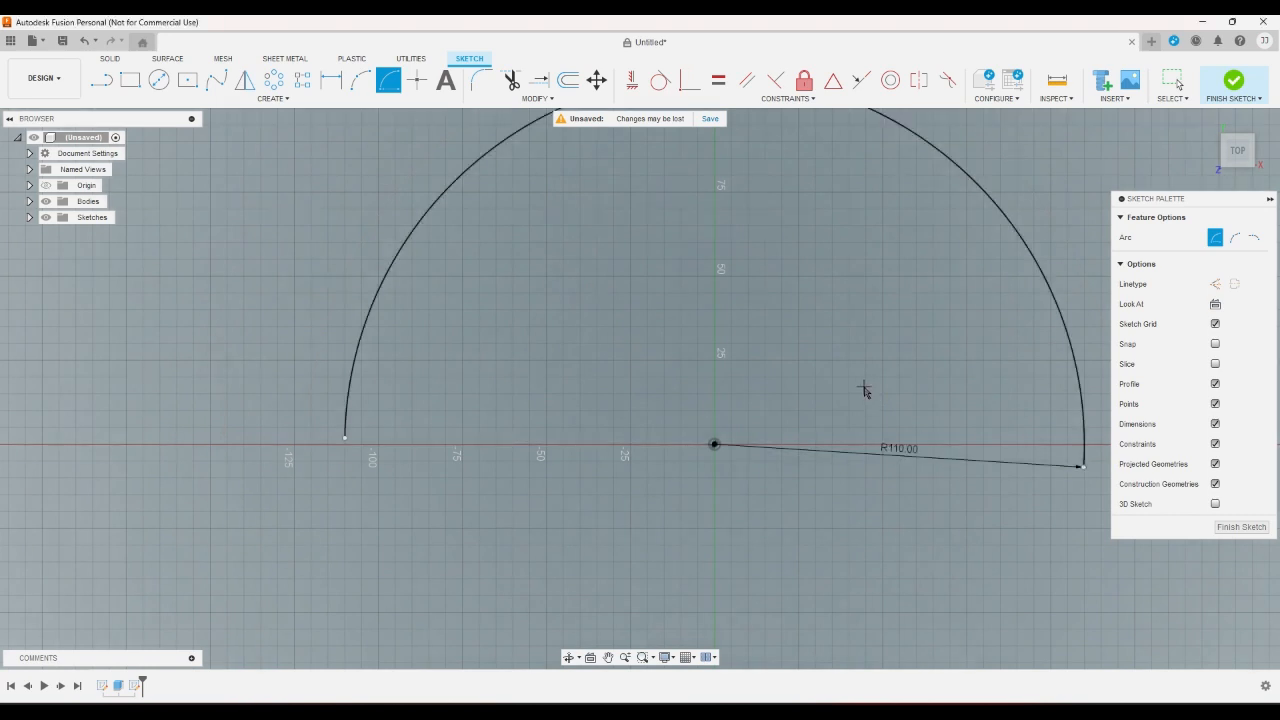
right_click(863, 386)
click(913, 386)
Draw two lines connecting the origin to both endpoints of the arc to close the profile.
scroll(349, 424, up, 2)
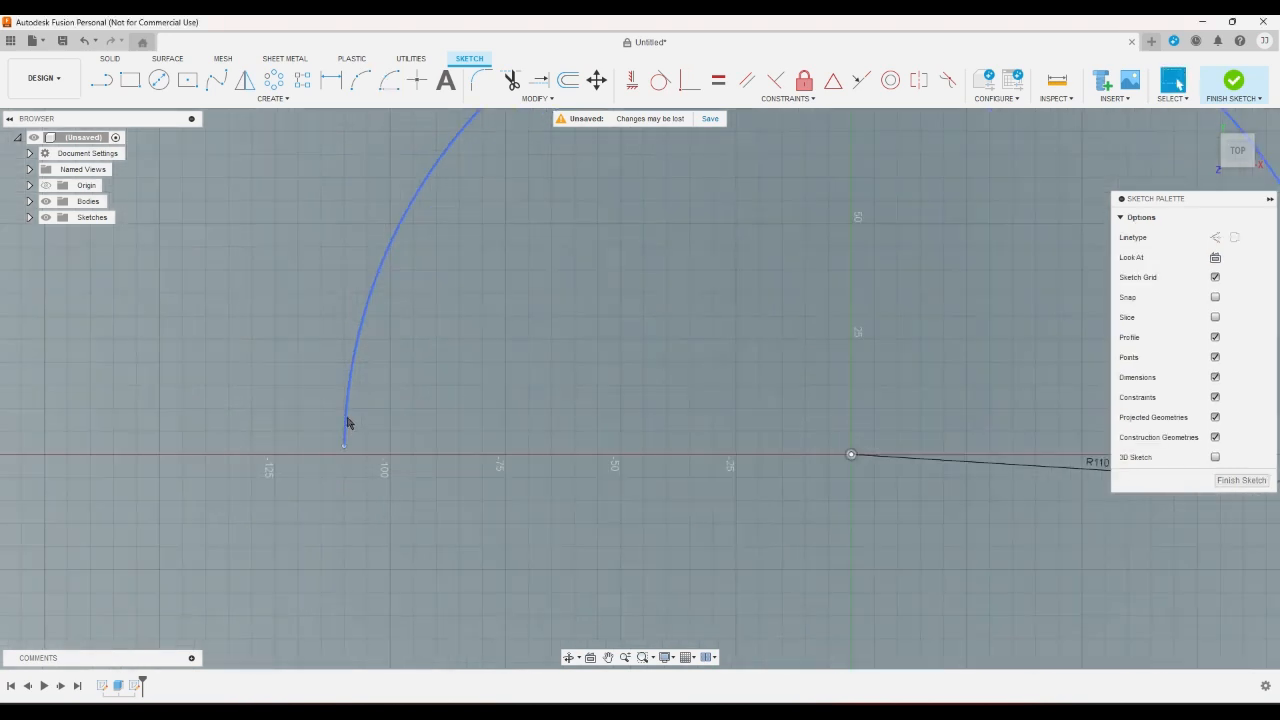
scroll(348, 410, down, 2)
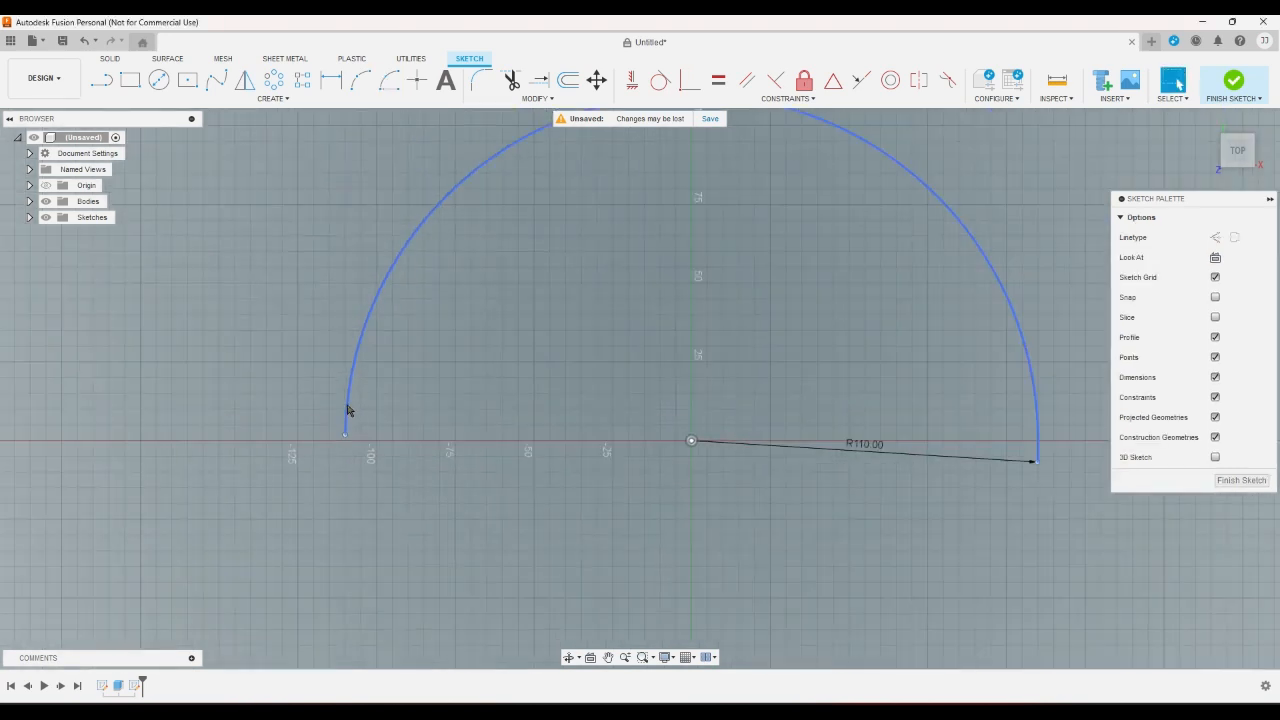
key(l)
click(691, 440)
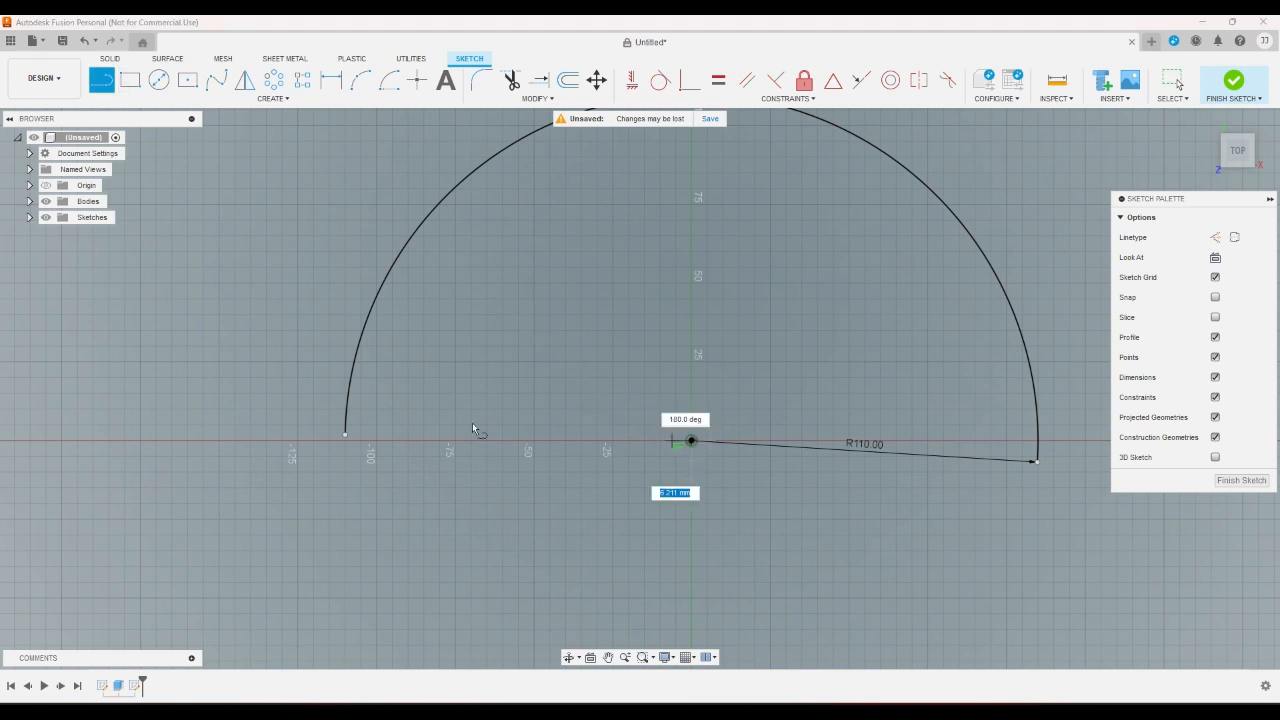
click(345, 437)
click(691, 440)
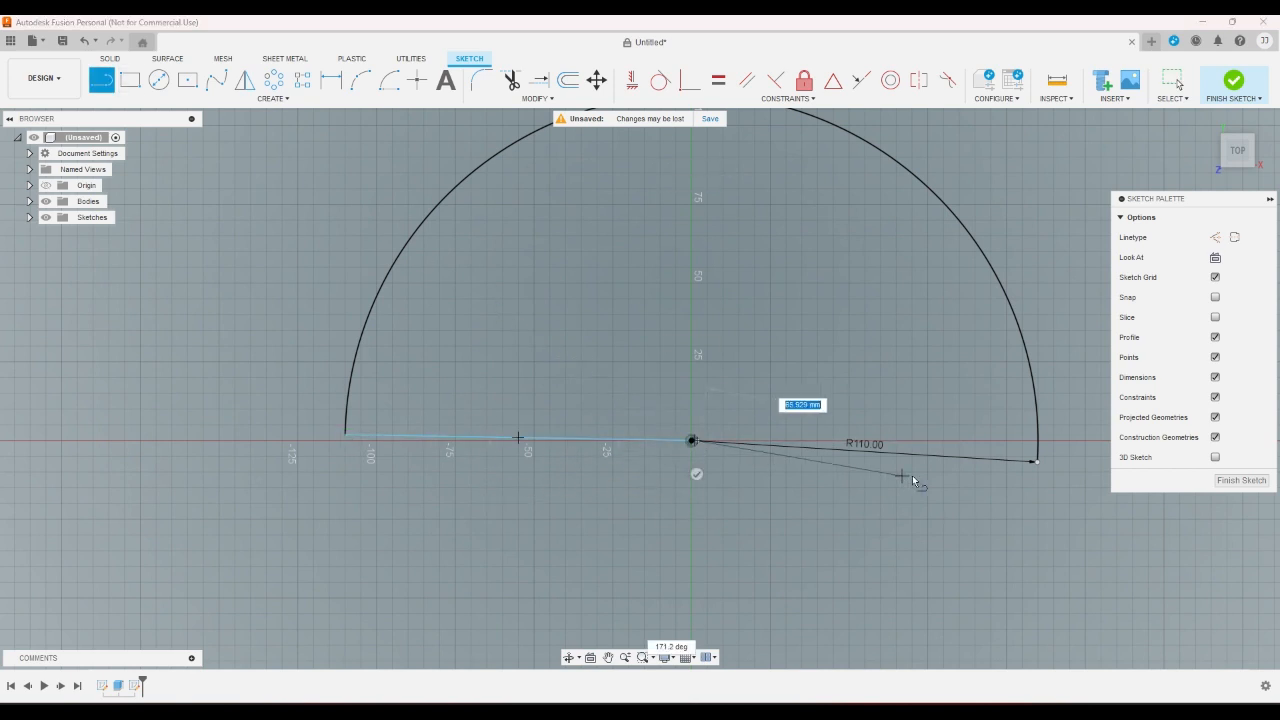
click(1037, 461)
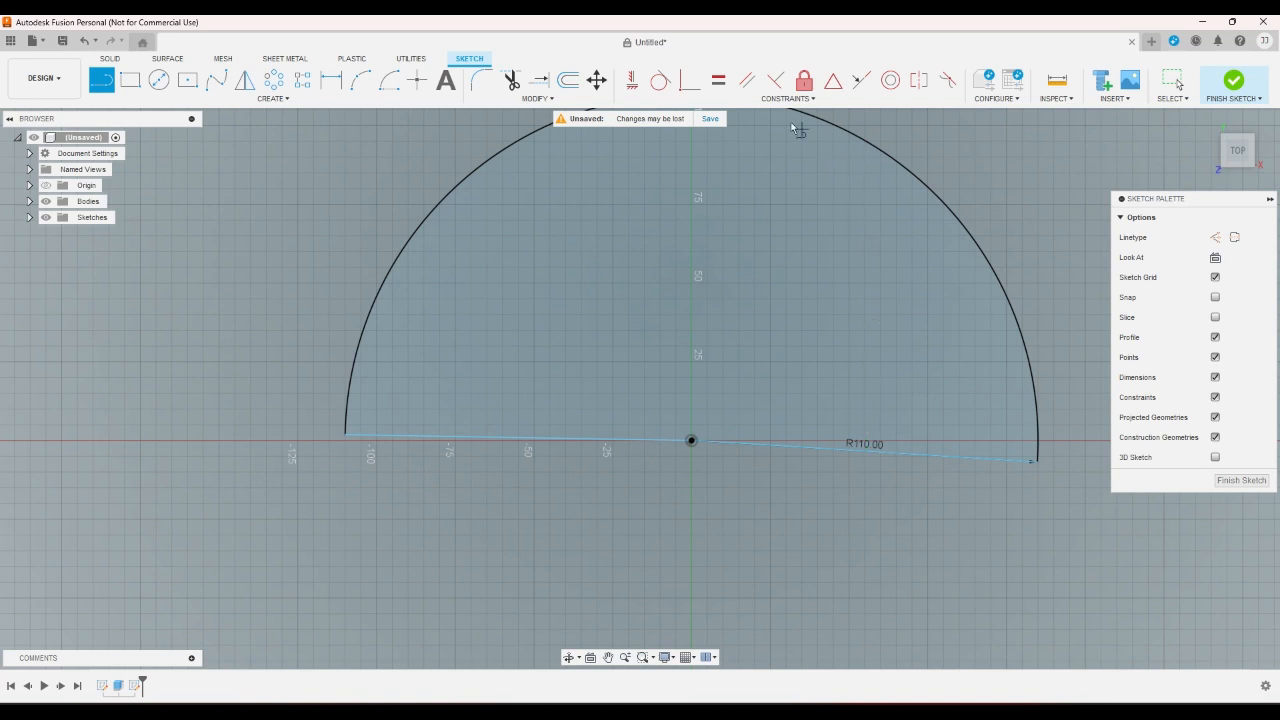
Constrain the two radius lines collinear and make them horizontal, turning the profile into a semicircle.
click(861, 80)
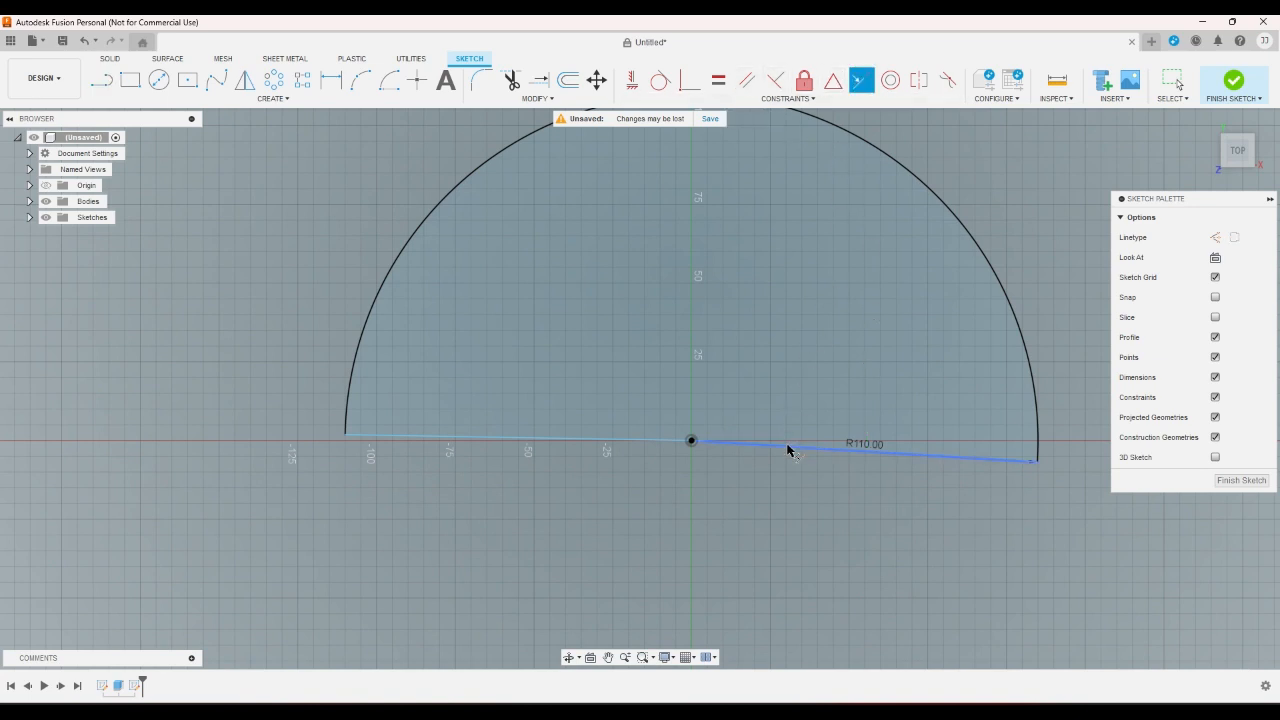
click(787, 450)
click(620, 440)
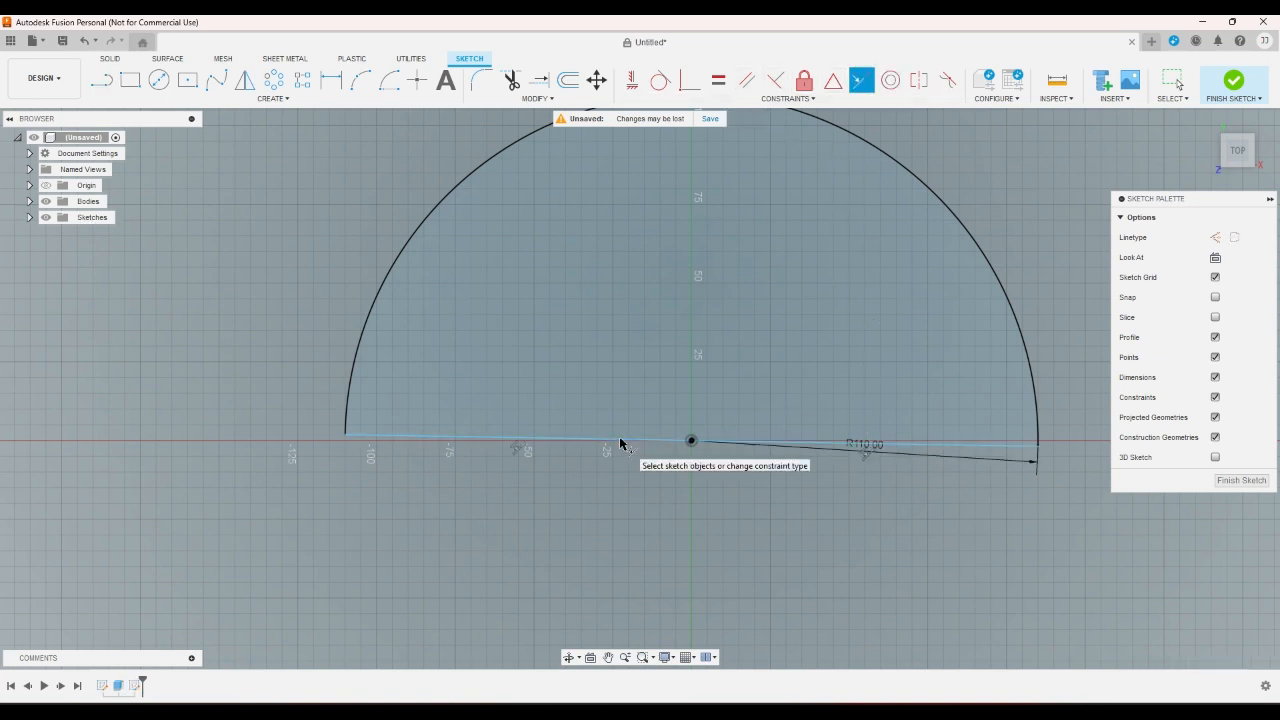
click(632, 80)
click(532, 437)
right_click(543, 466)
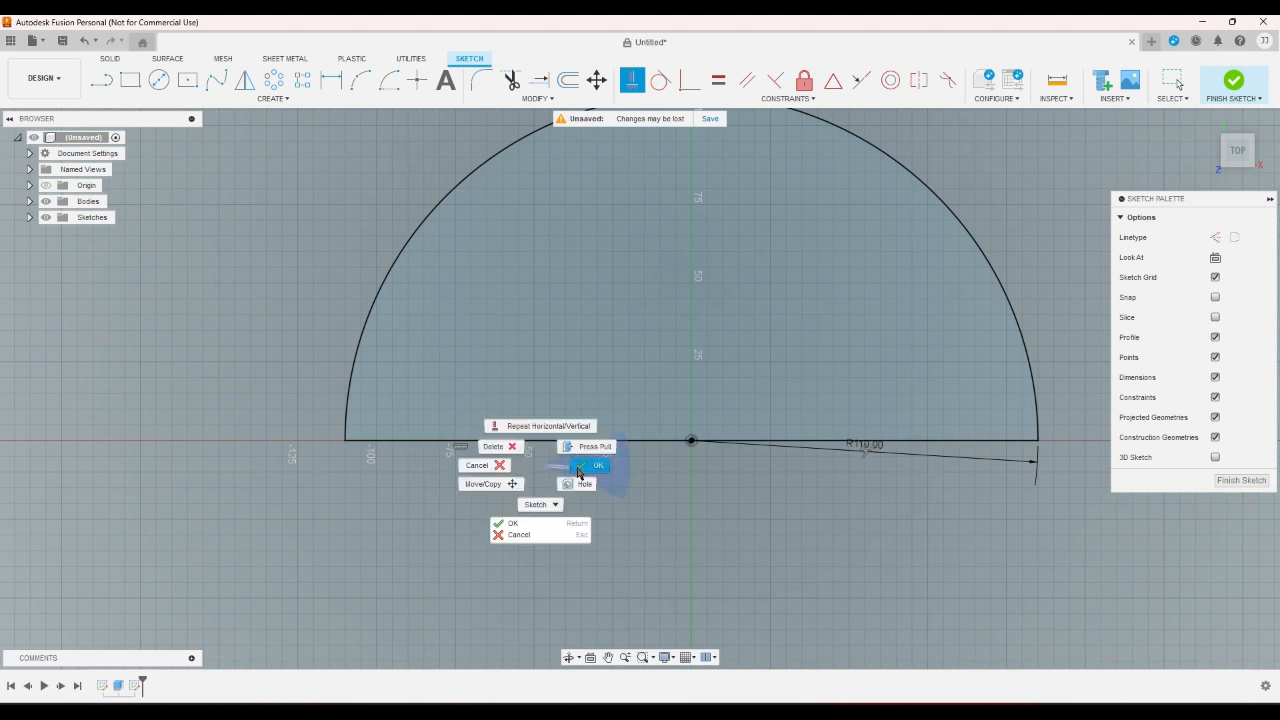
click(578, 468)
scroll(431, 517, down, 3)
scroll(431, 517, up, 2)
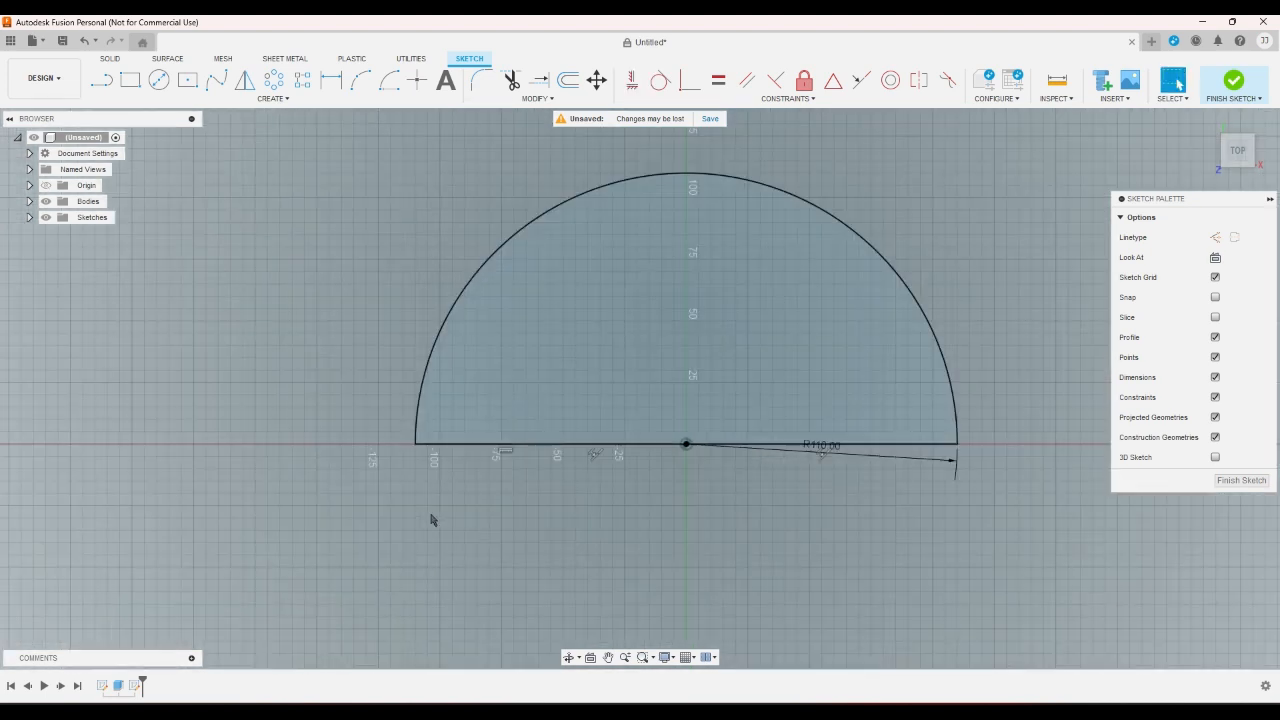
right_click(431, 517)
key(Escape)
scroll(446, 300, down, 2)
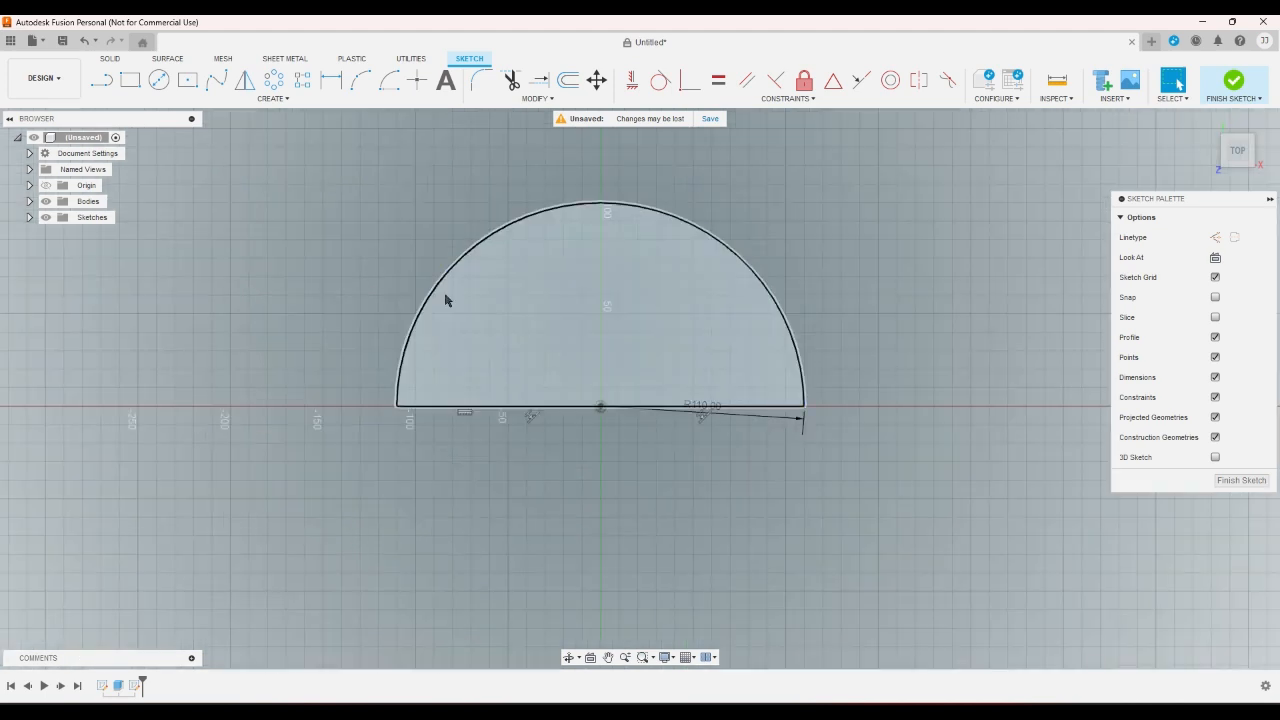
scroll(500, 240, up, 2)
scroll(505, 240, down, 1)
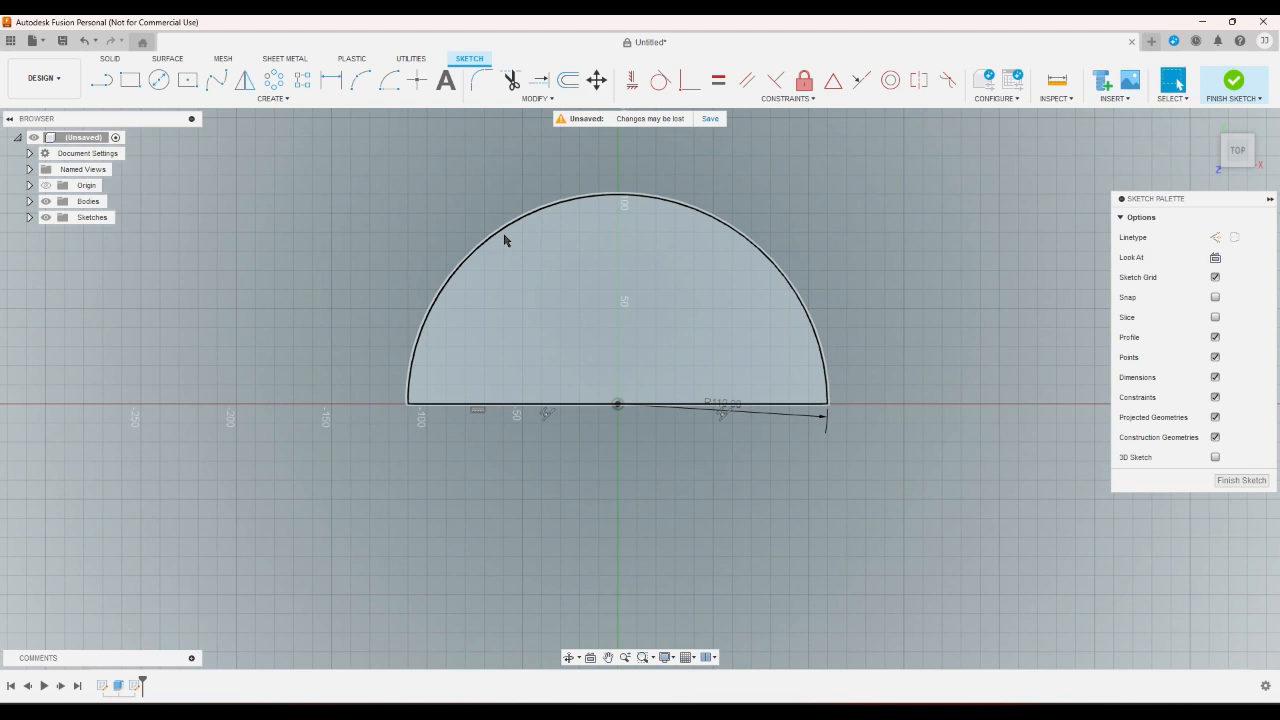
click(103, 82)
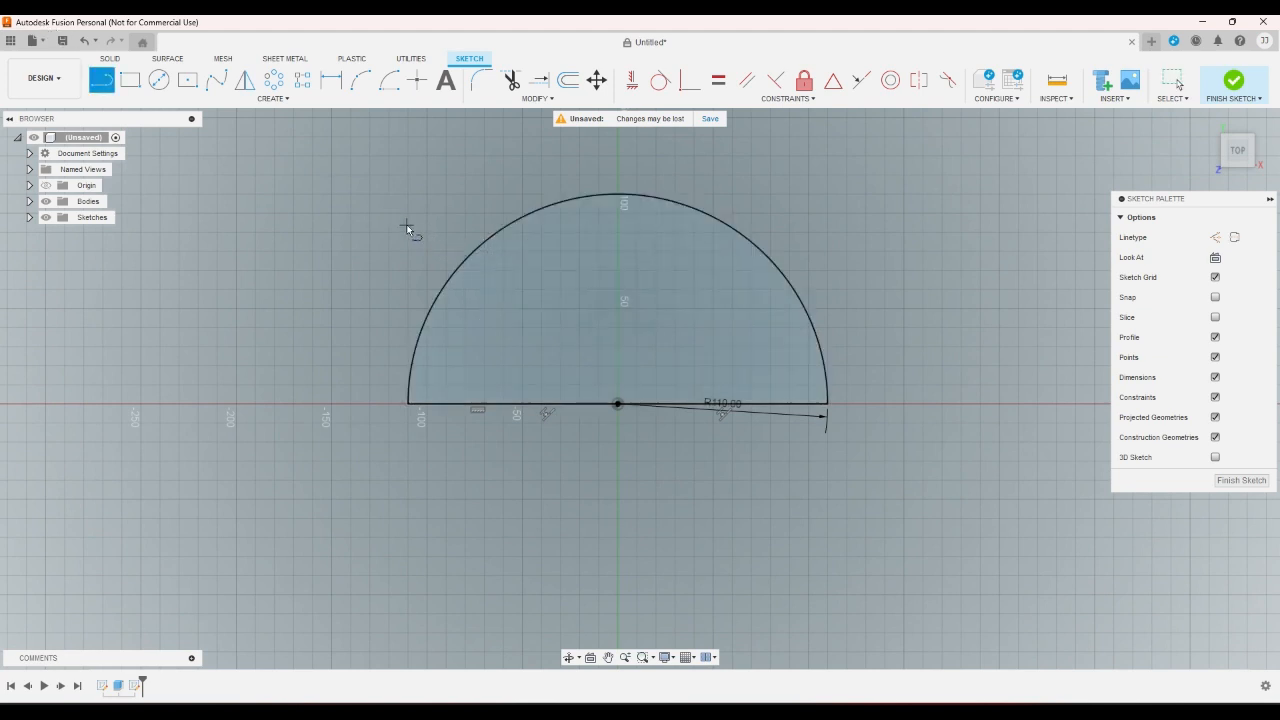
right_click(340, 226)
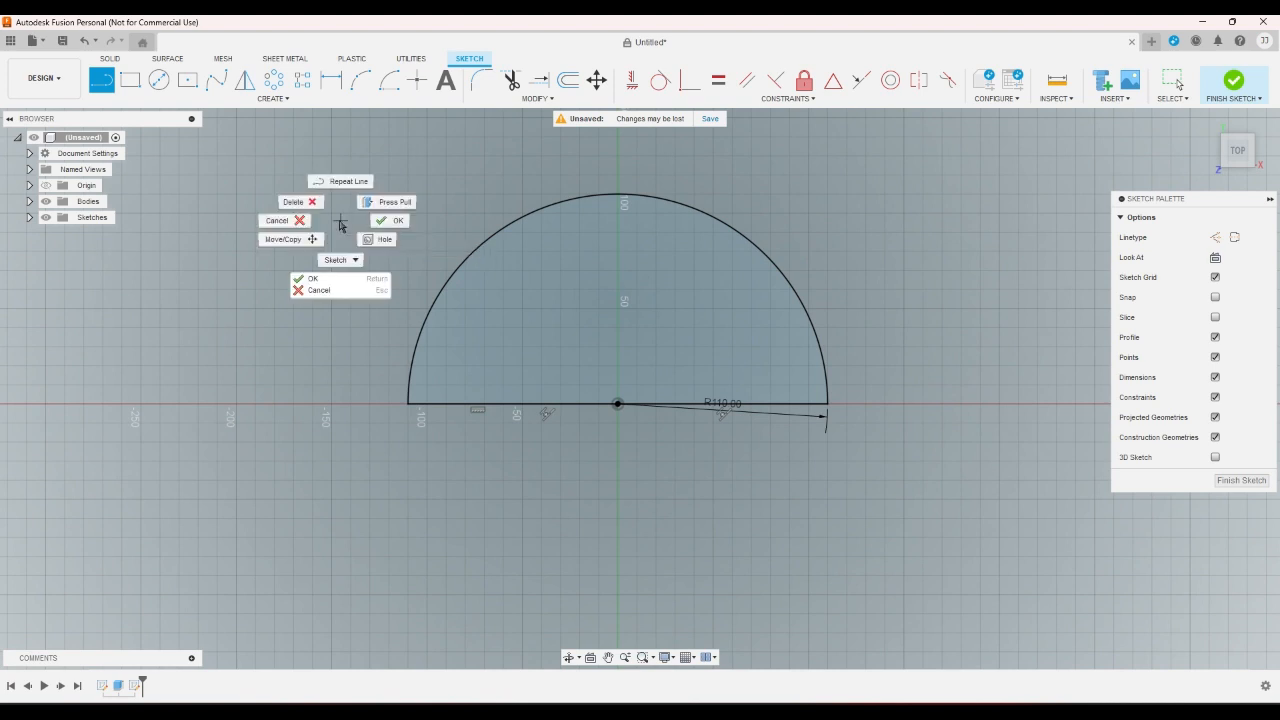
right_click(310, 224)
click(276, 222)
scroll(280, 223, down, 2)
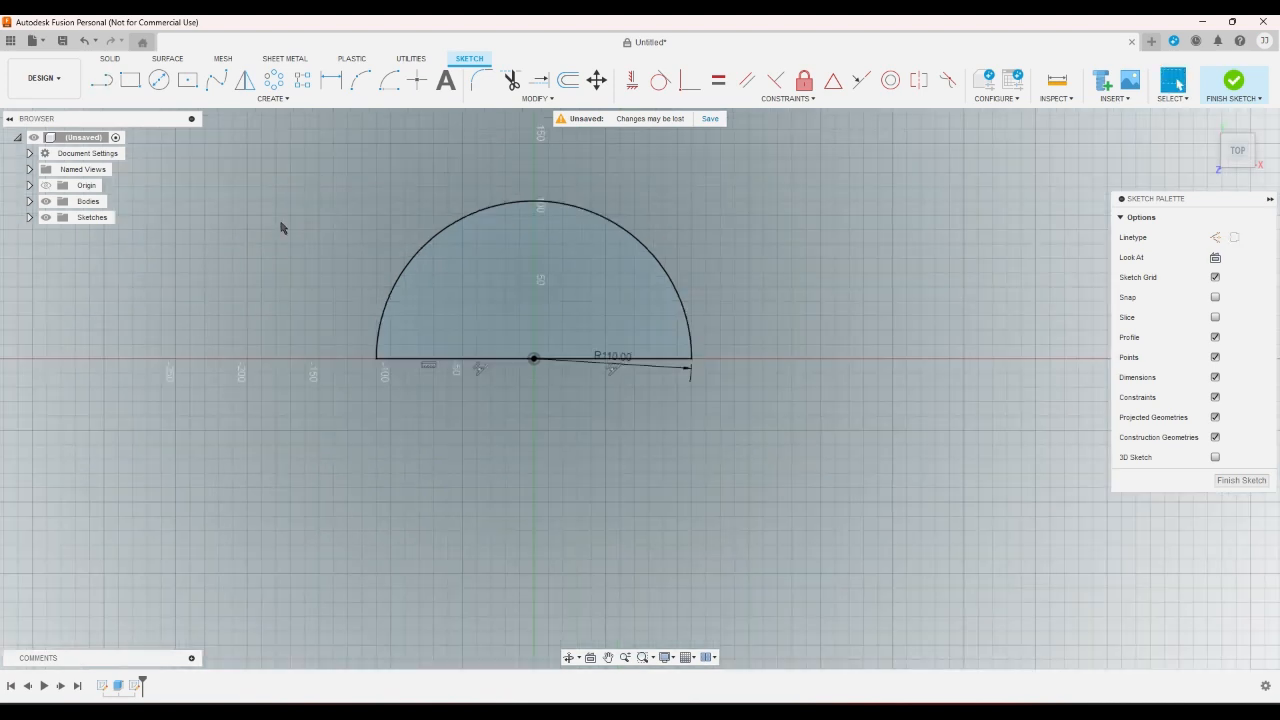
Draw two lines from the origin area up to the arc, dividing the semicircle into three sectors.
scroll(280, 223, up, 3)
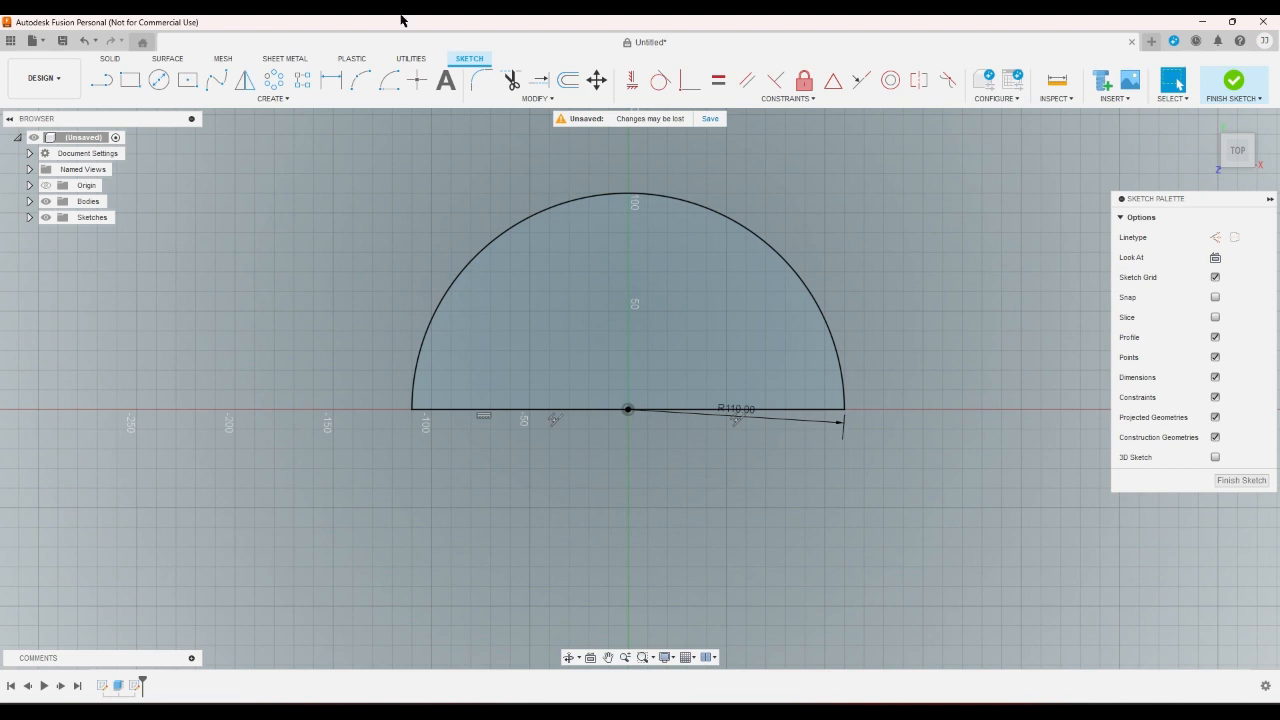
click(105, 80)
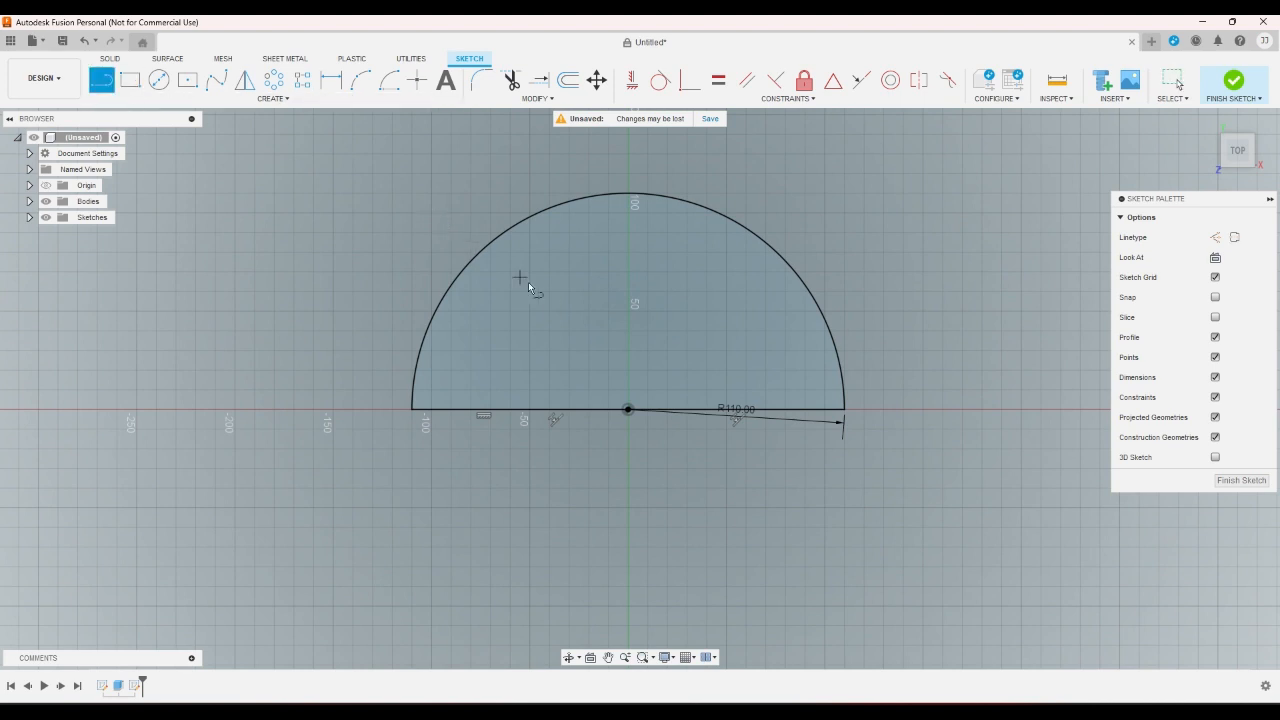
click(627, 408)
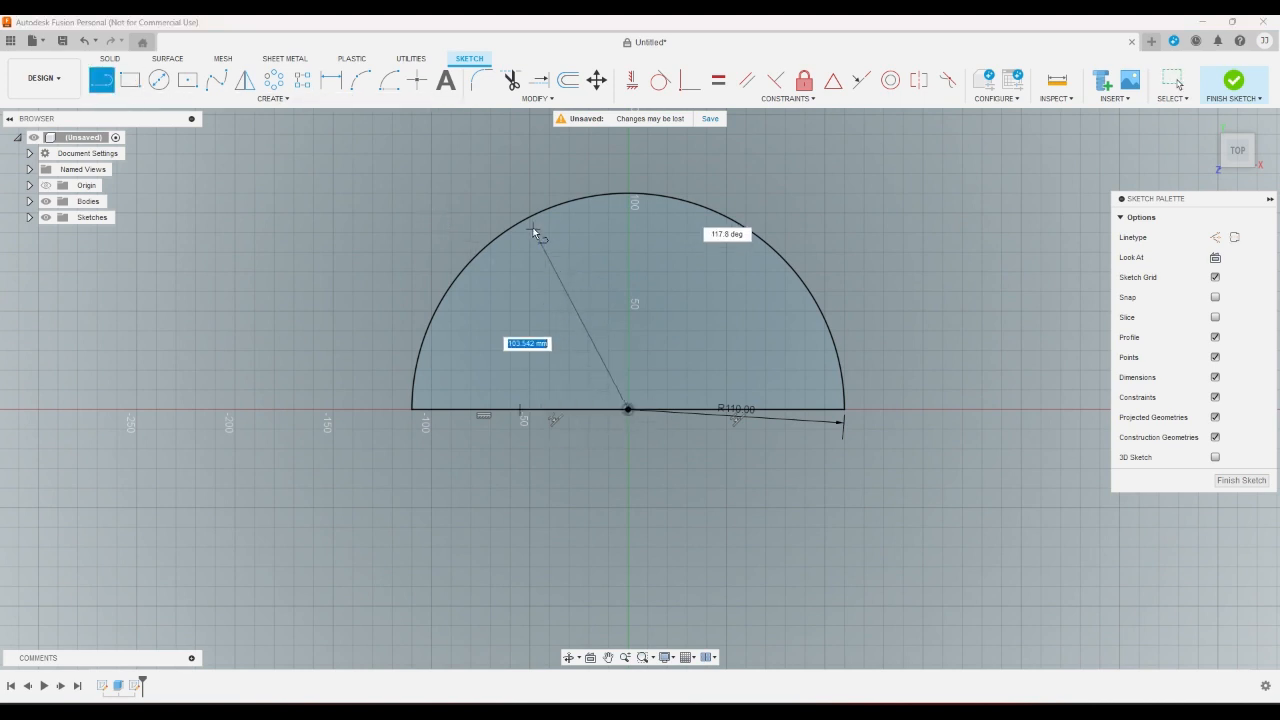
double_click(530, 217)
click(629, 409)
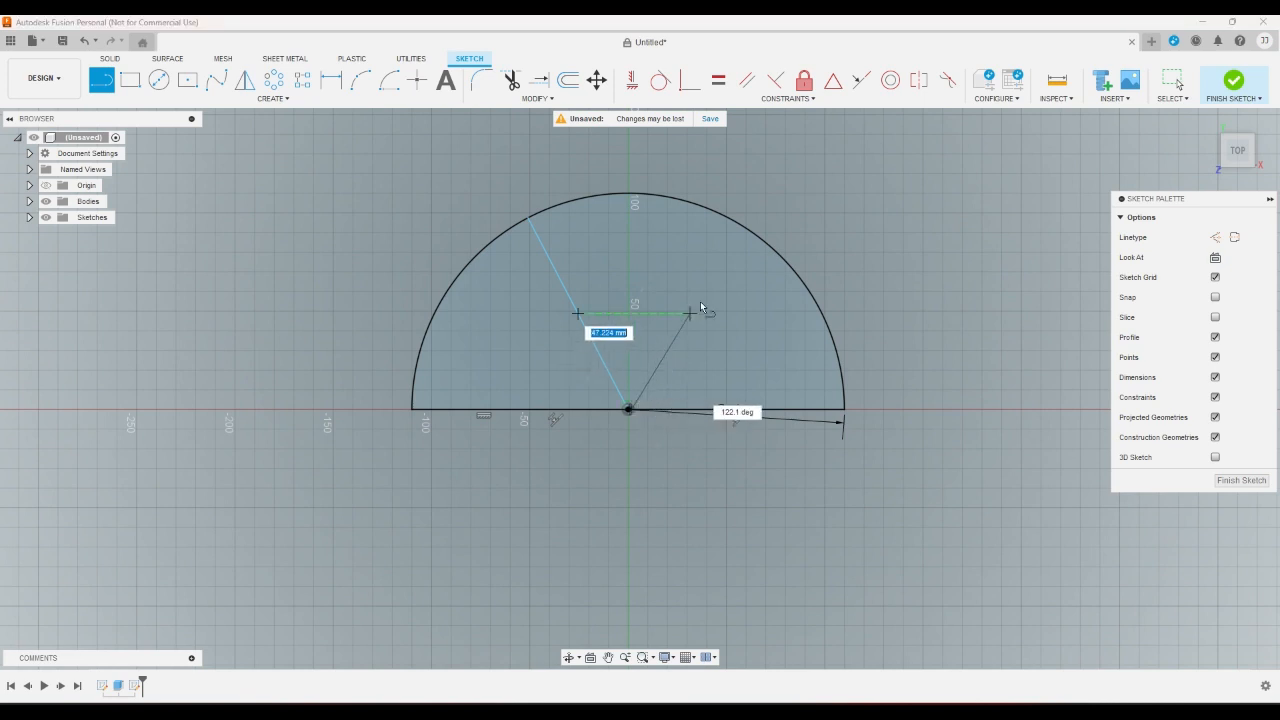
click(740, 226)
right_click(764, 204)
click(814, 204)
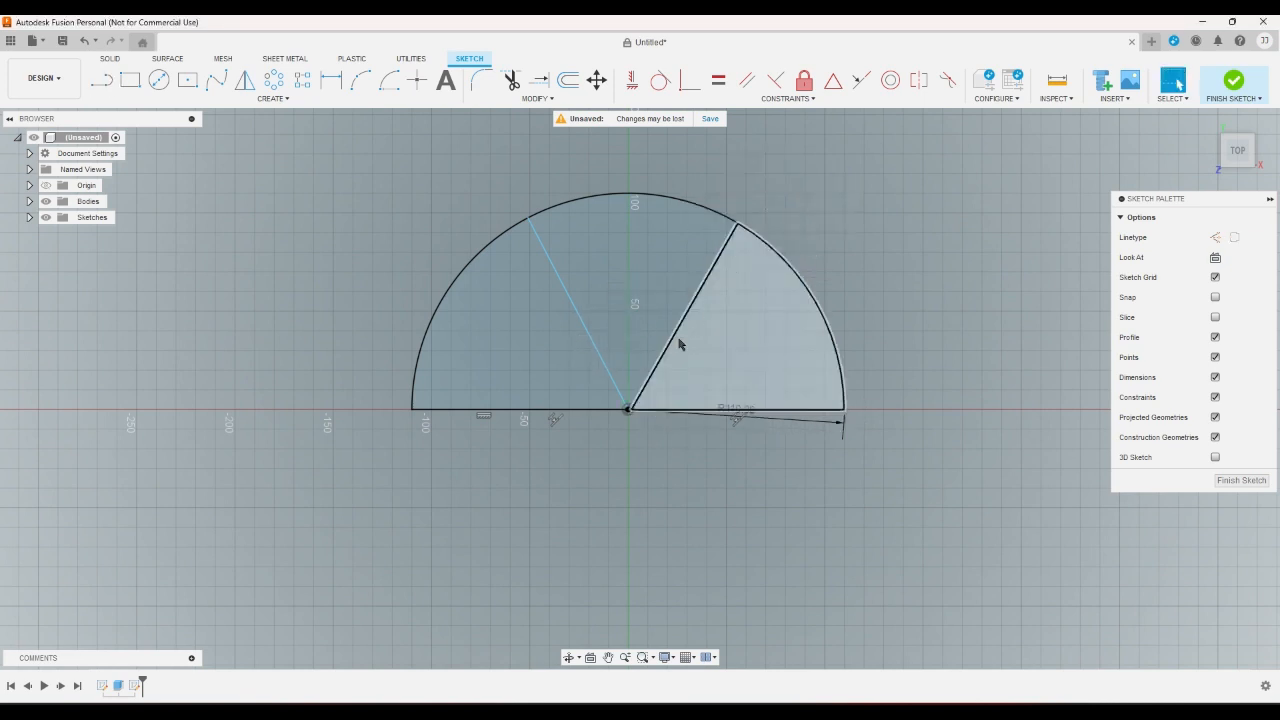
Swing the left dividing line slightly outward along the arc.
scroll(671, 355, up, 2)
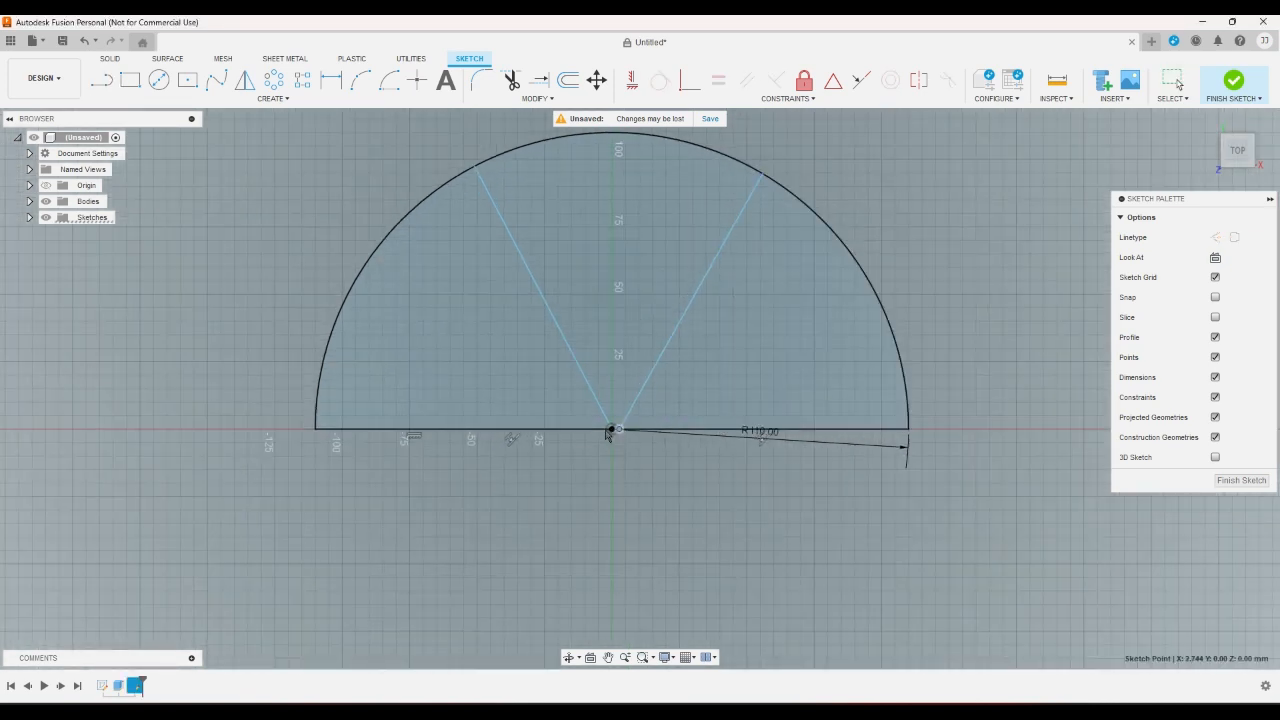
click(612, 430)
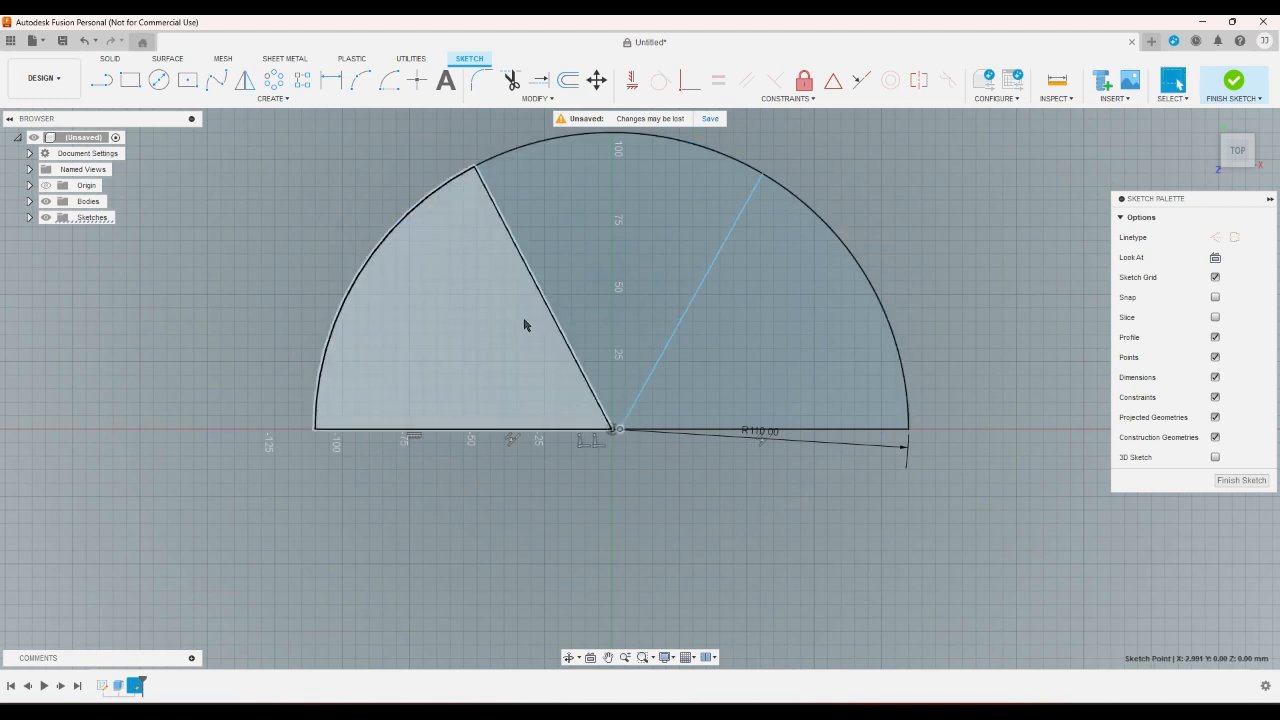
scroll(523, 300, up, 2)
scroll(505, 260, down, 2)
drag(498, 238, 476, 222)
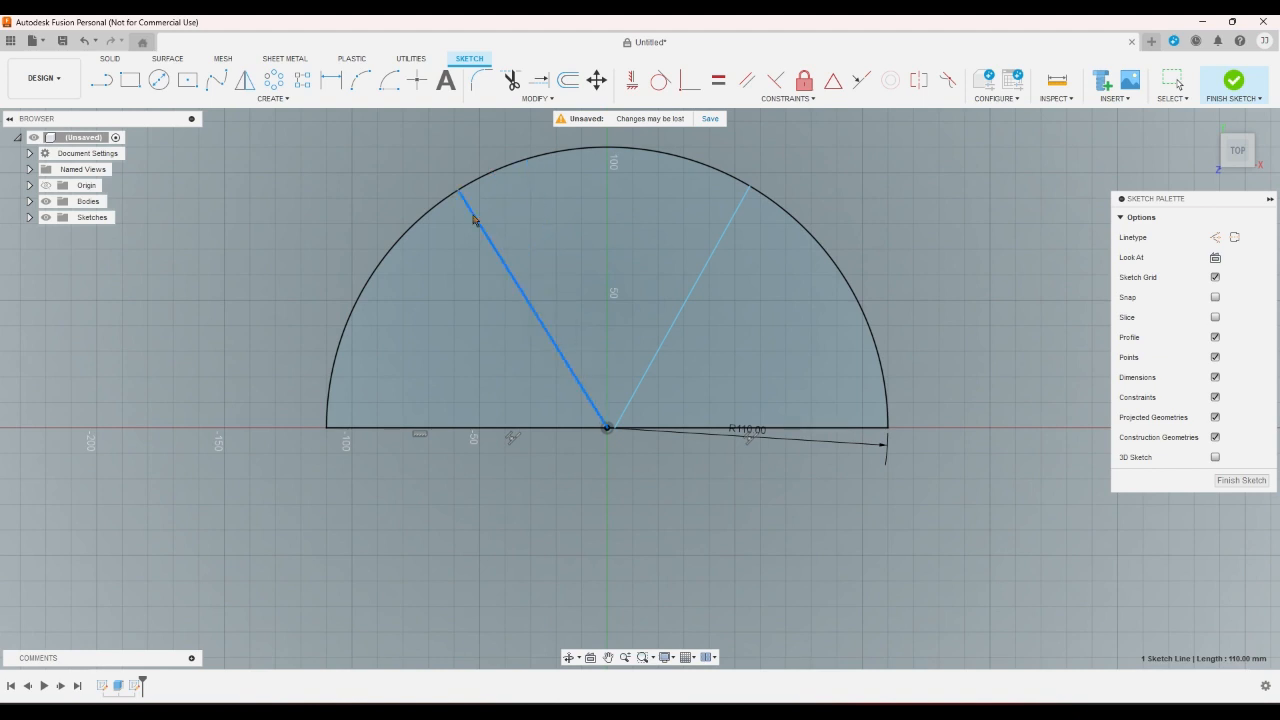
scroll(476, 222, up, 2)
scroll(400, 368, down, 2)
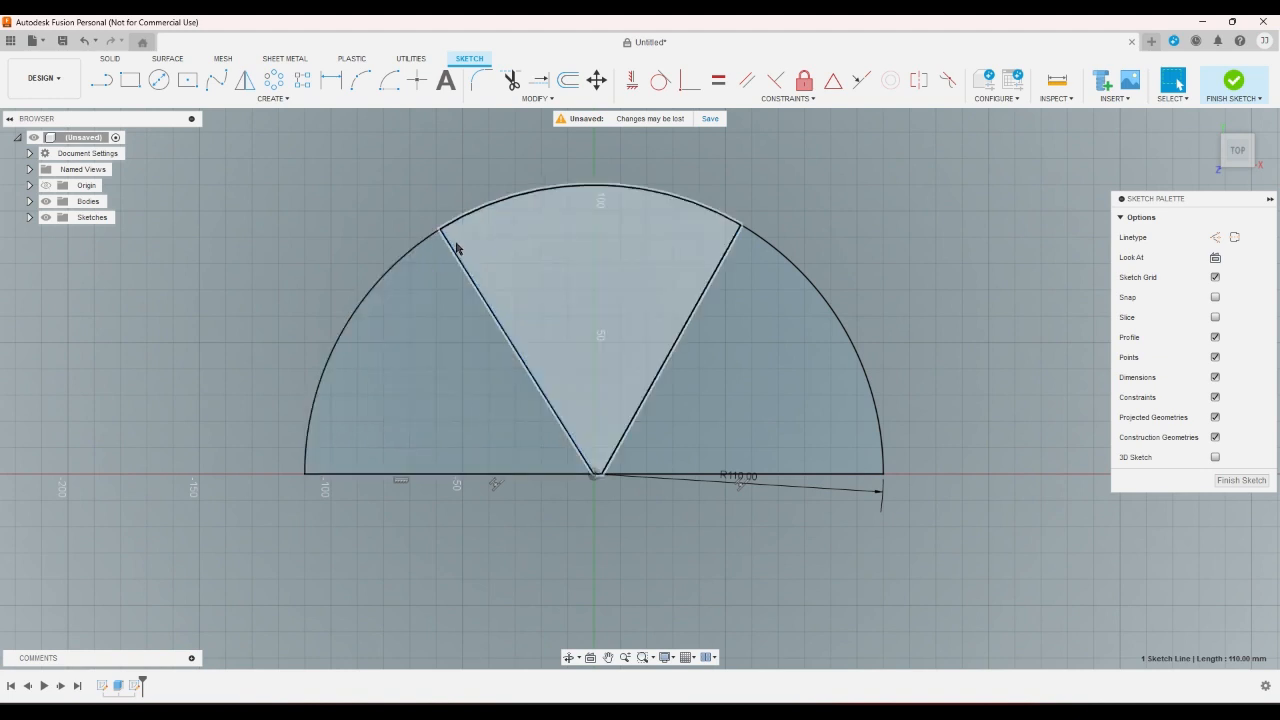
Delete both dividing lines from the semicircle.
click(641, 404)
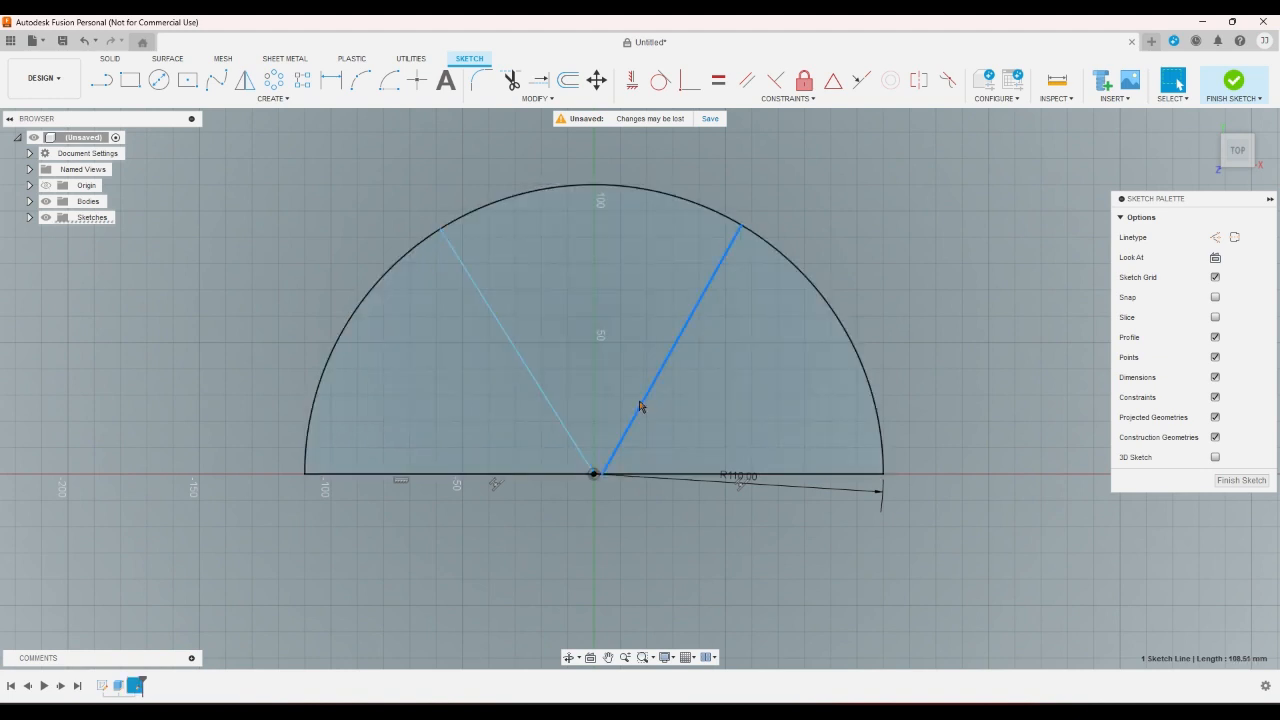
key(Delete)
click(531, 371)
key(Delete)
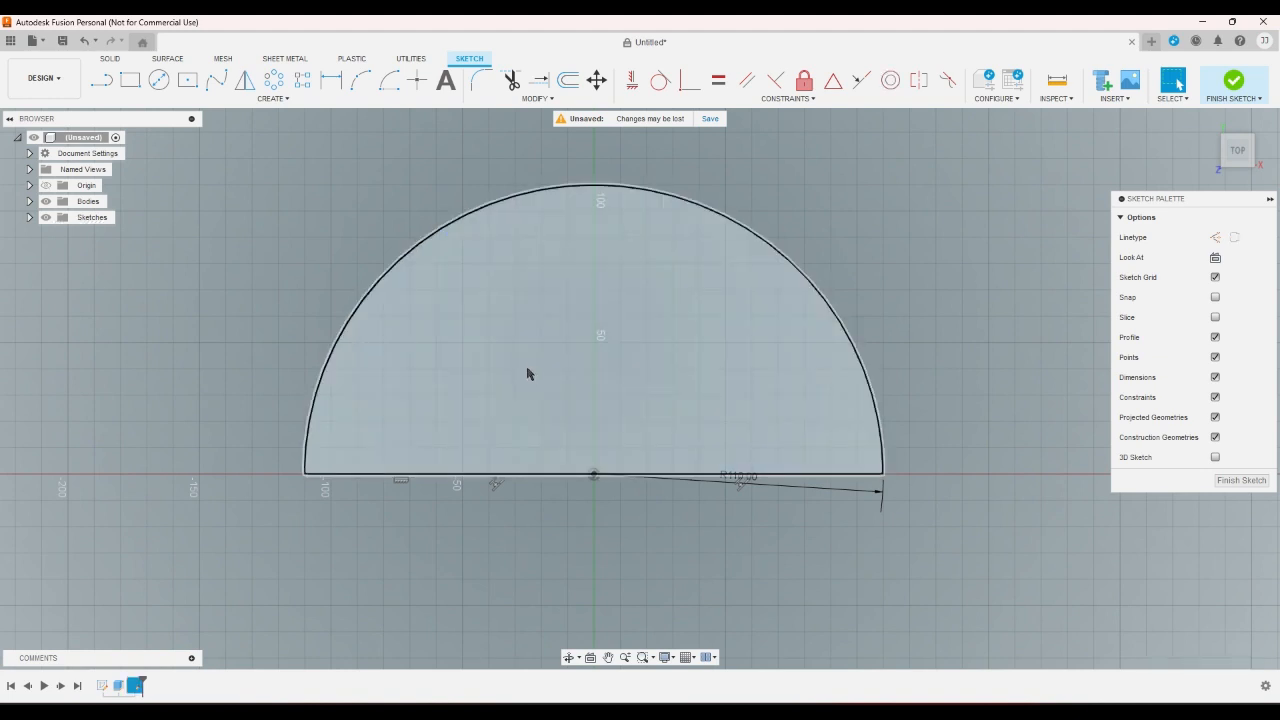
Draw two end-to-end collinear lines from the origin toward the arc's left end, slightly above the baseline, the outer one about 12 mm long.
scroll(527, 372, down, 2)
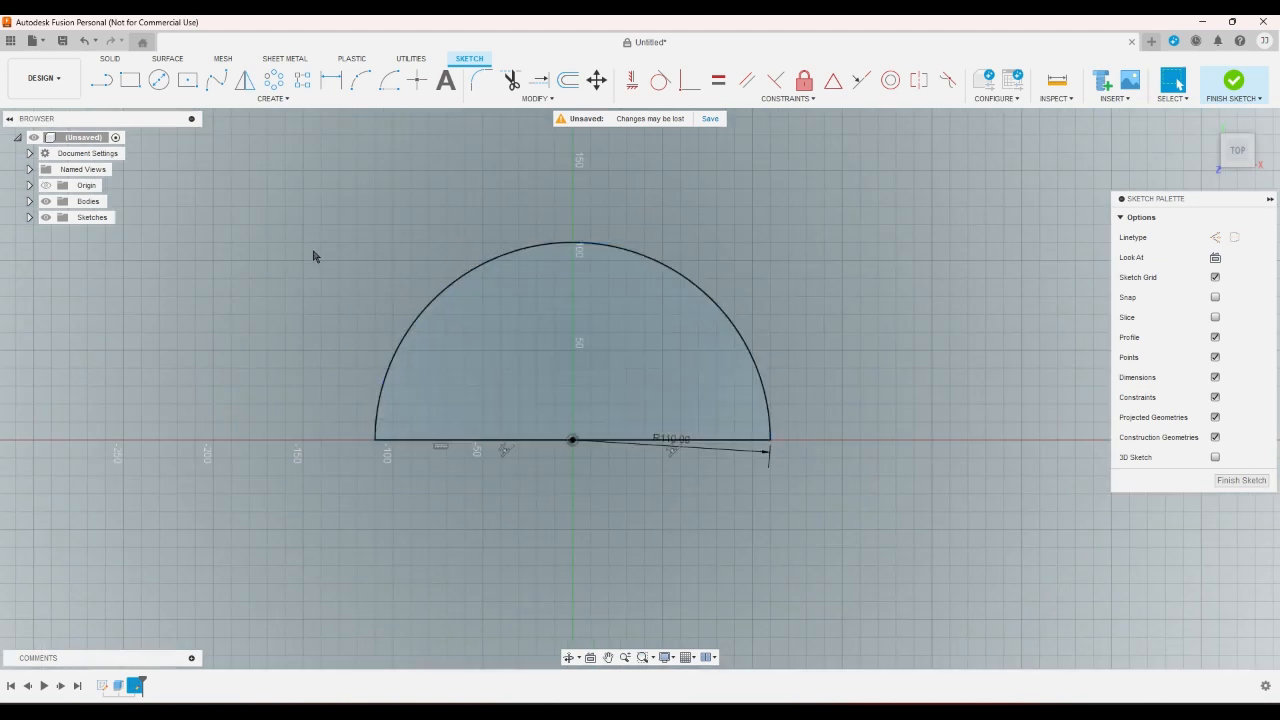
click(110, 86)
scroll(405, 430, up, 5)
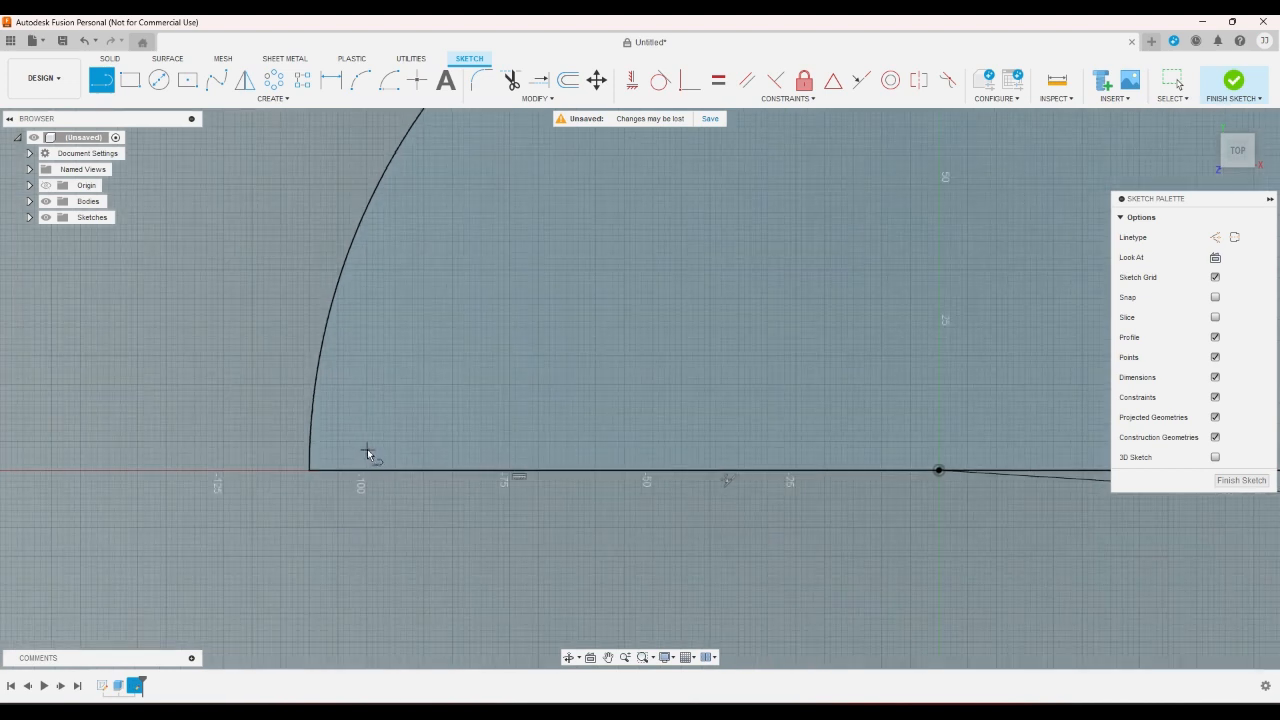
scroll(349, 453, down, 2)
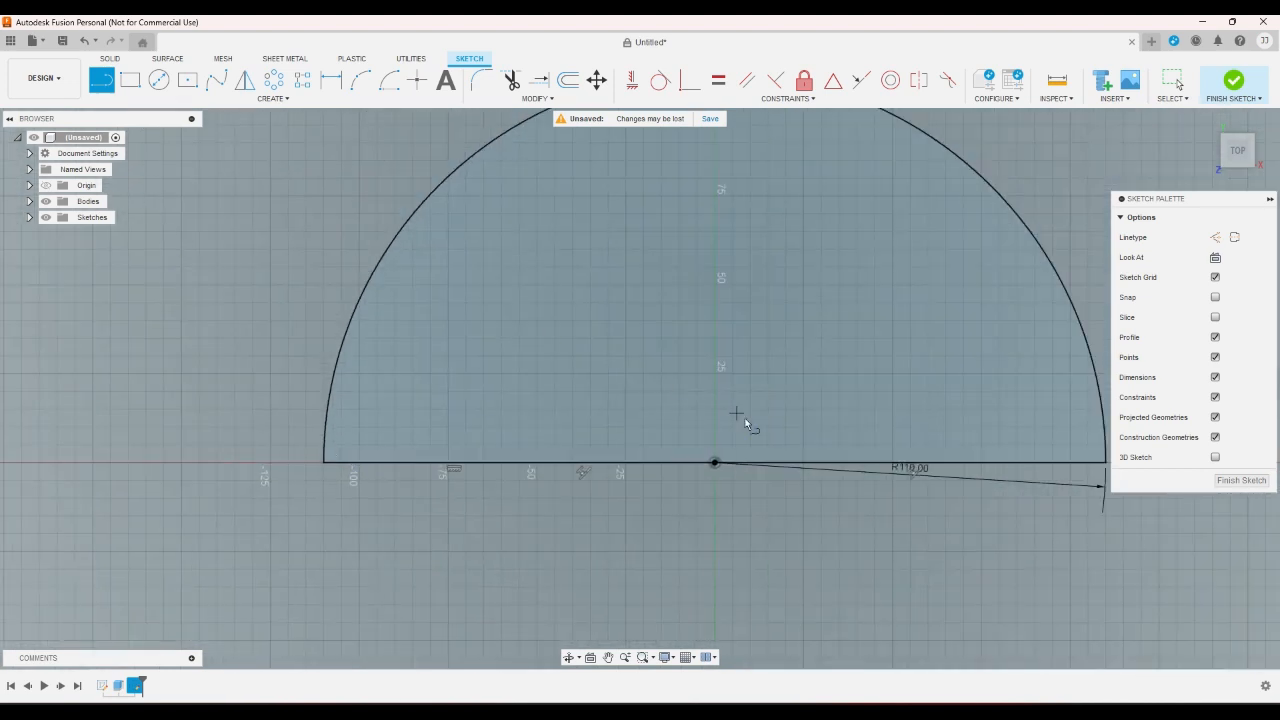
click(714, 462)
click(385, 446)
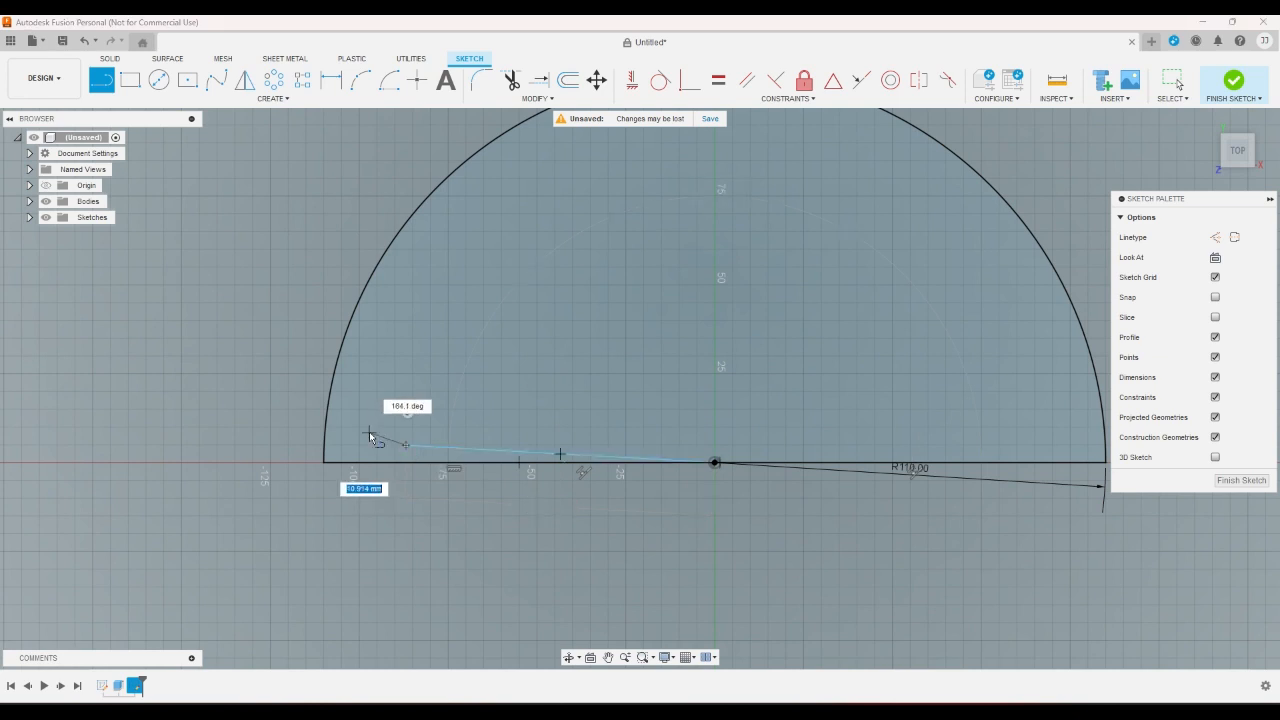
Dimension the short outer segment's length with the tab length parameter, 8 mm.
key(d)
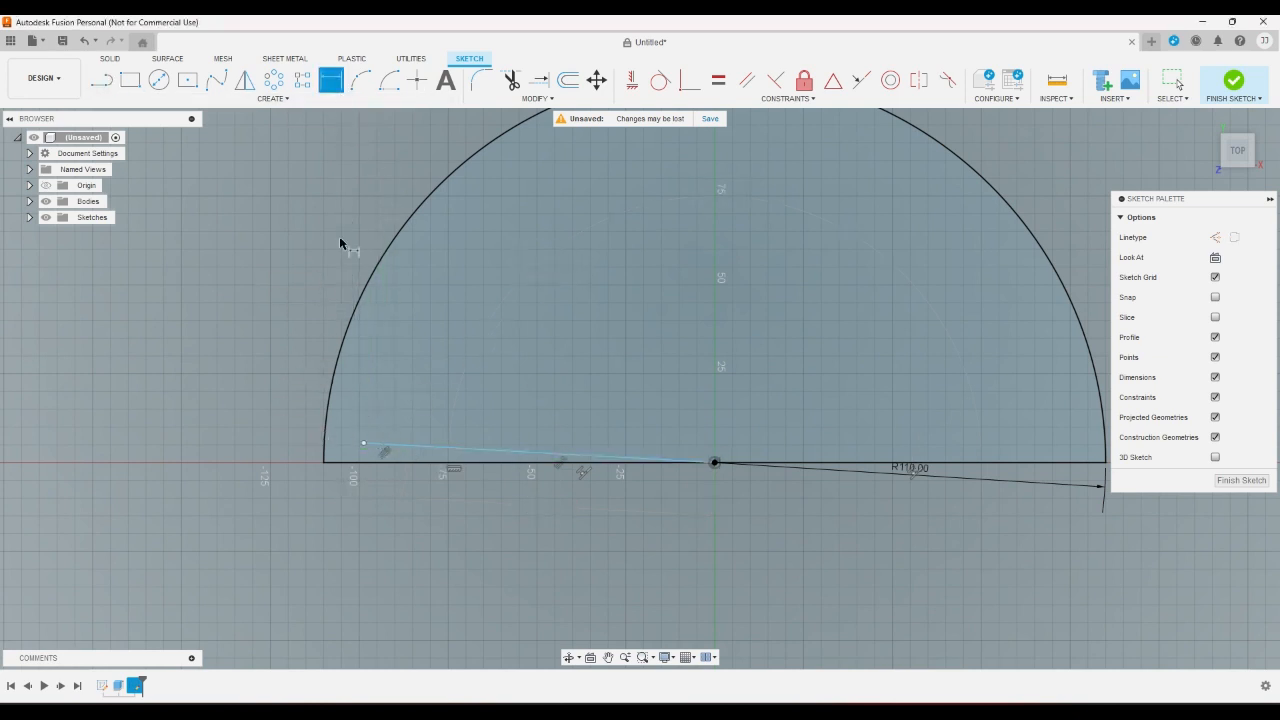
click(377, 446)
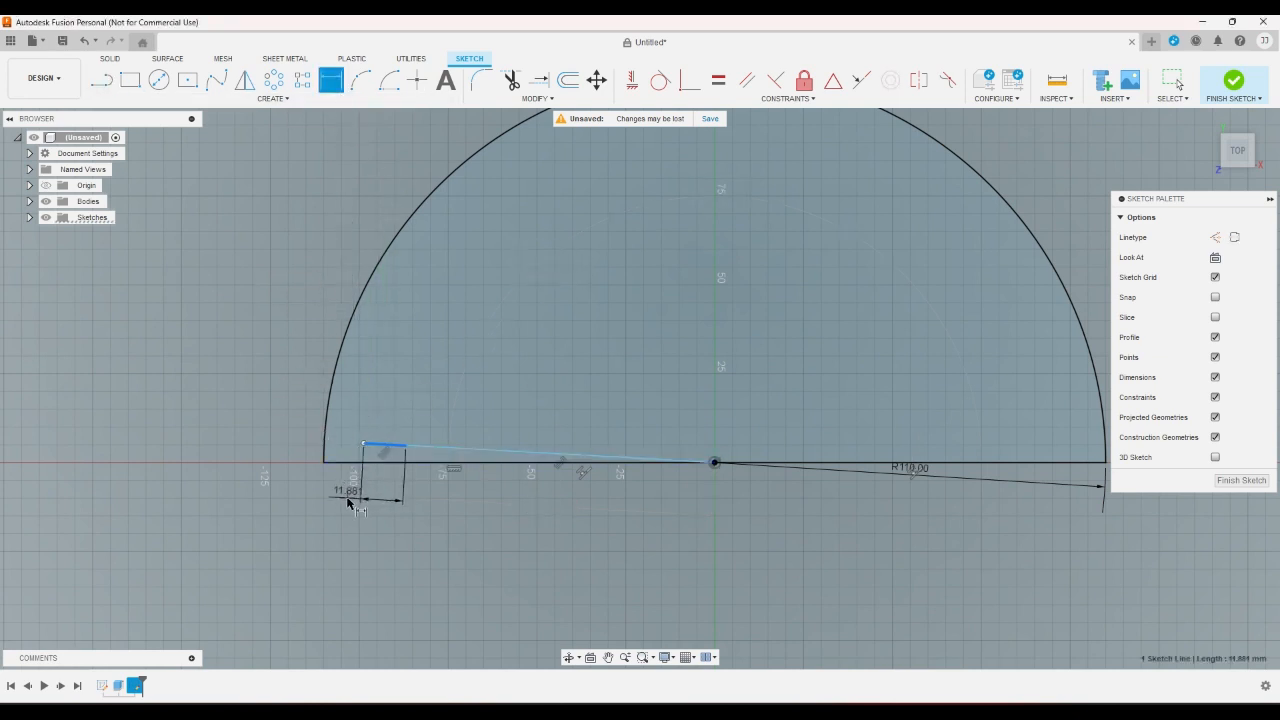
click(362, 498)
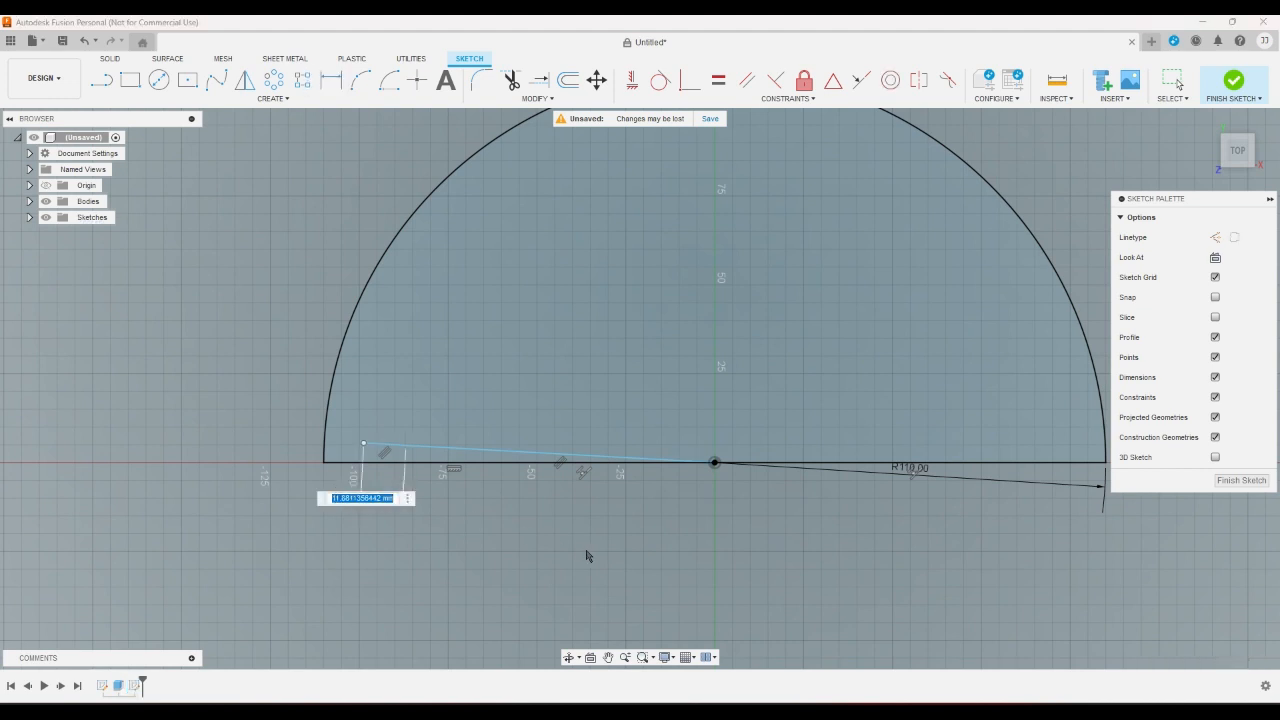
text(t)
key(Return)
key(Return)
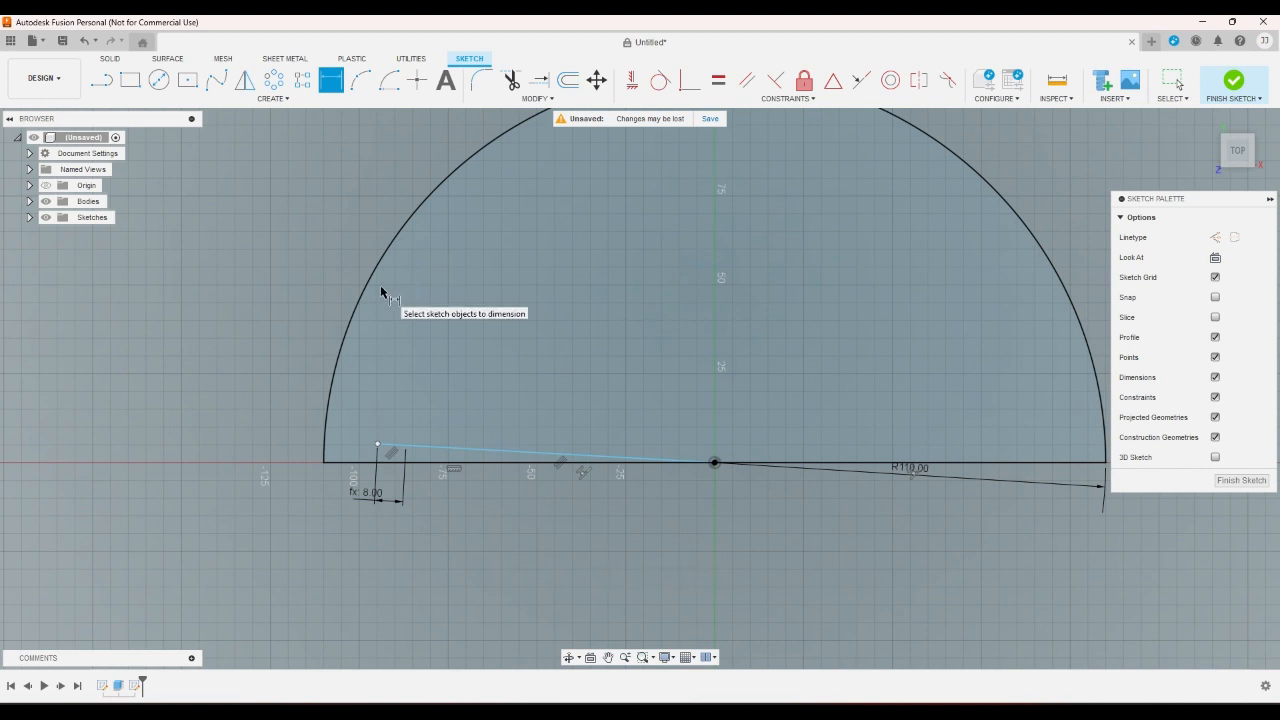
Sketch a center-point arc around the origin, sweeping about 4° upward from the outer end of the short segment.
click(102, 81)
scroll(421, 420, up, 5)
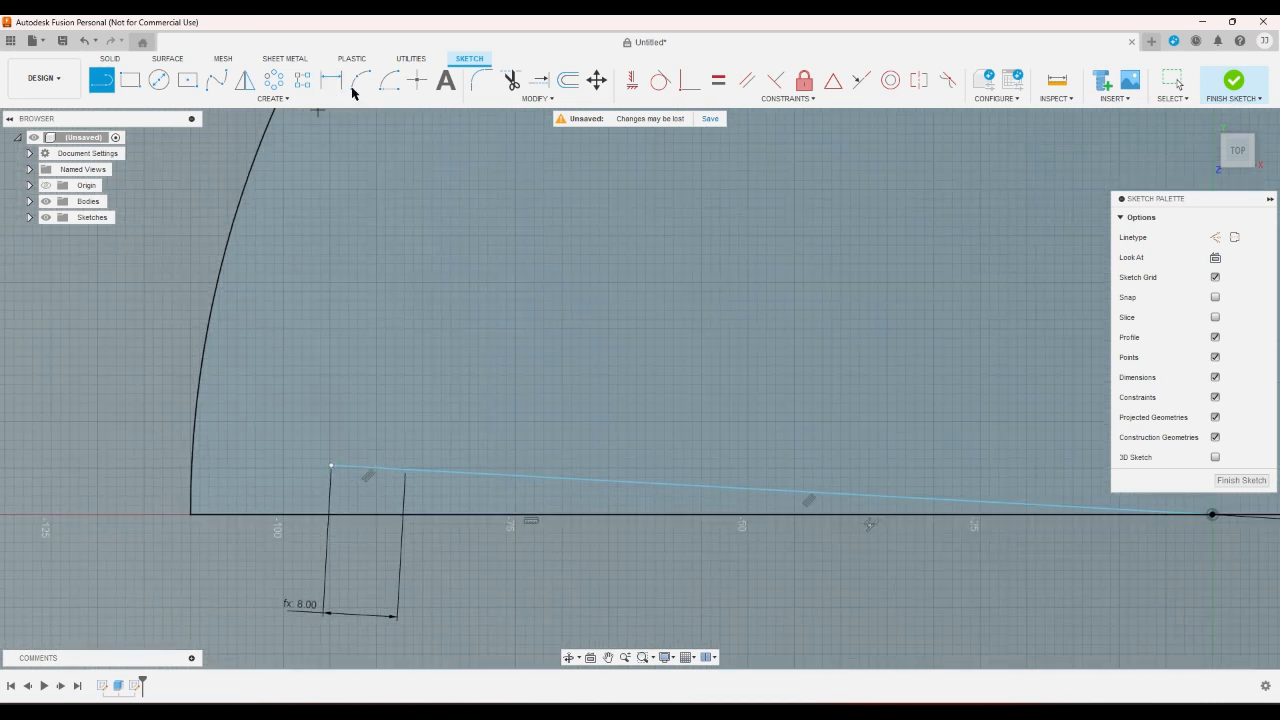
click(389, 80)
scroll(277, 294, down, 5)
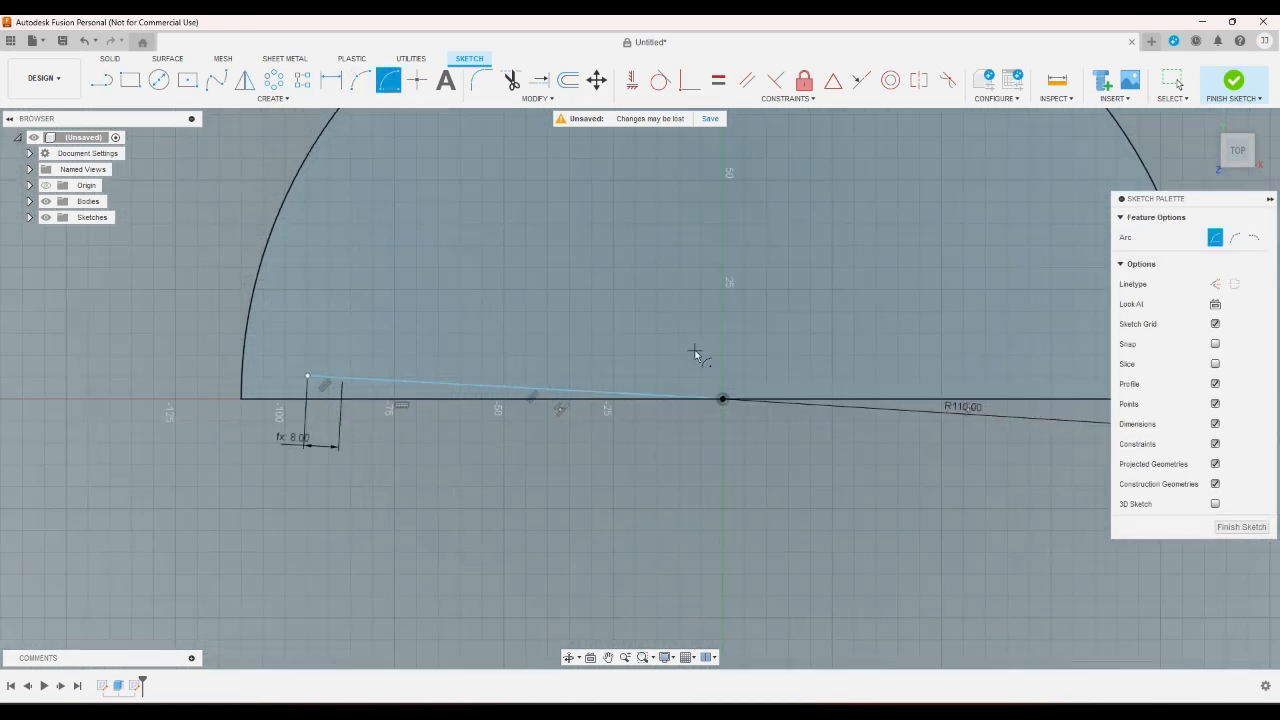
click(724, 399)
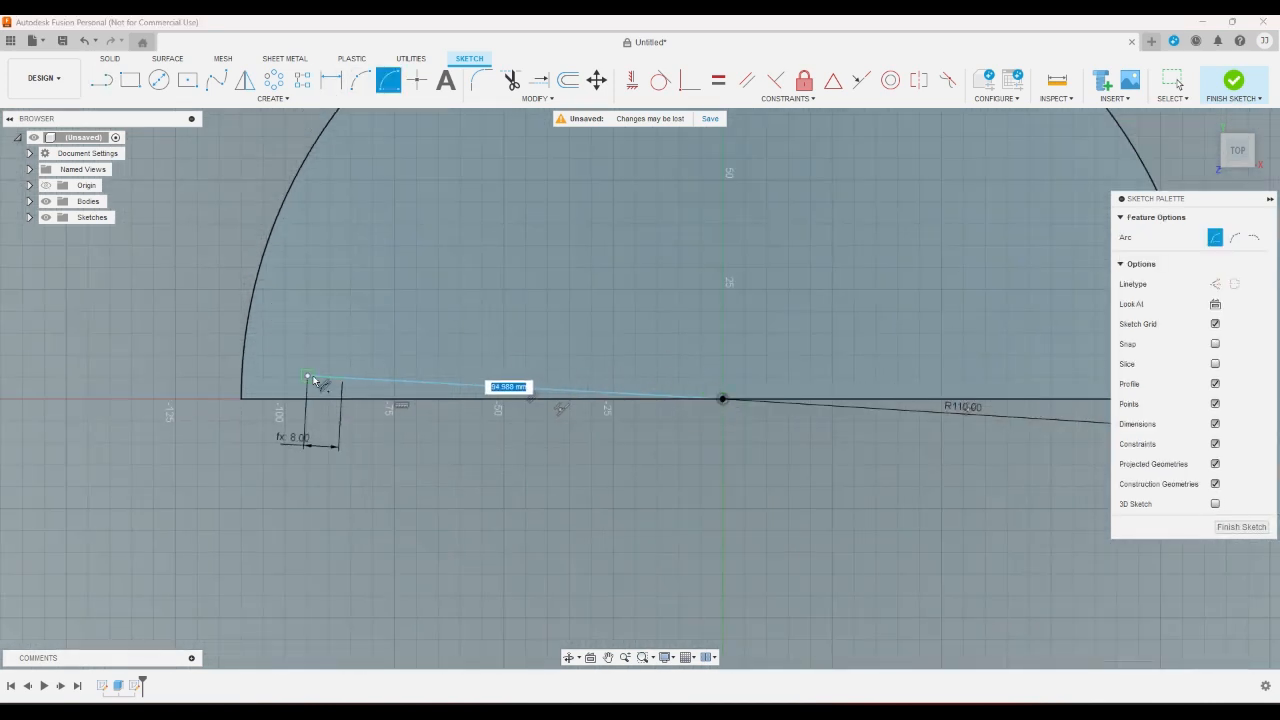
click(308, 376)
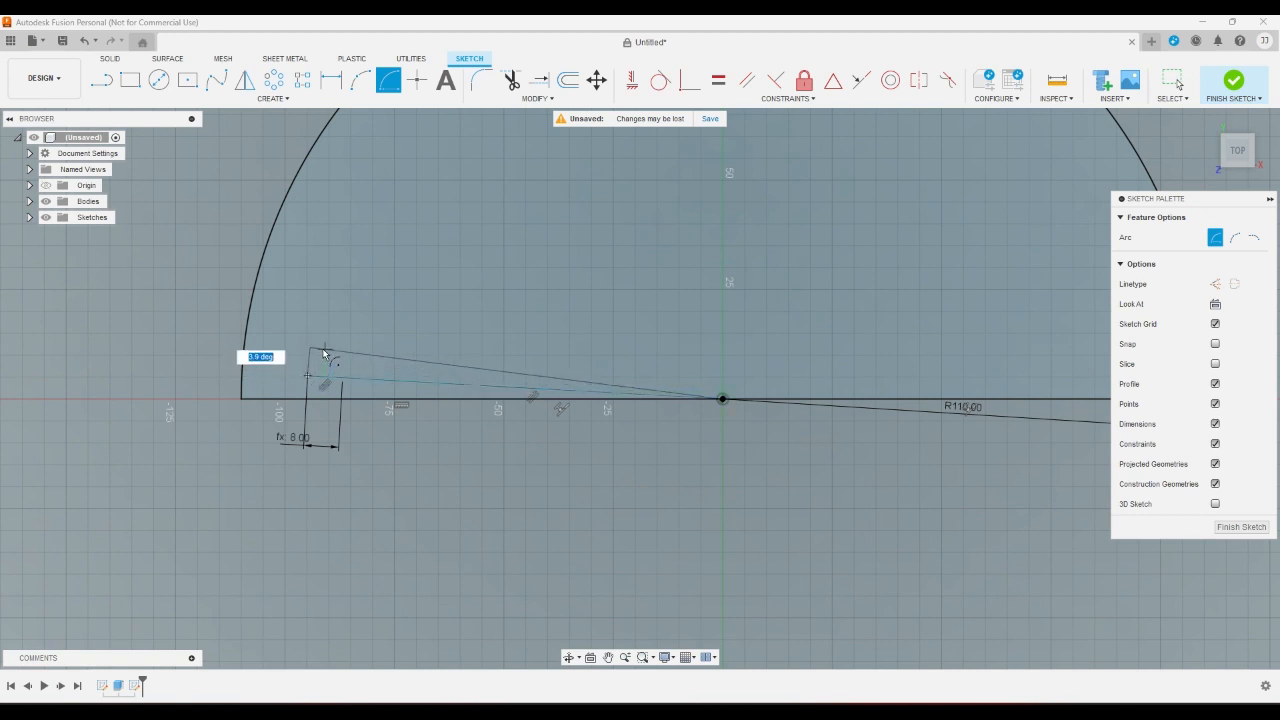
click(323, 351)
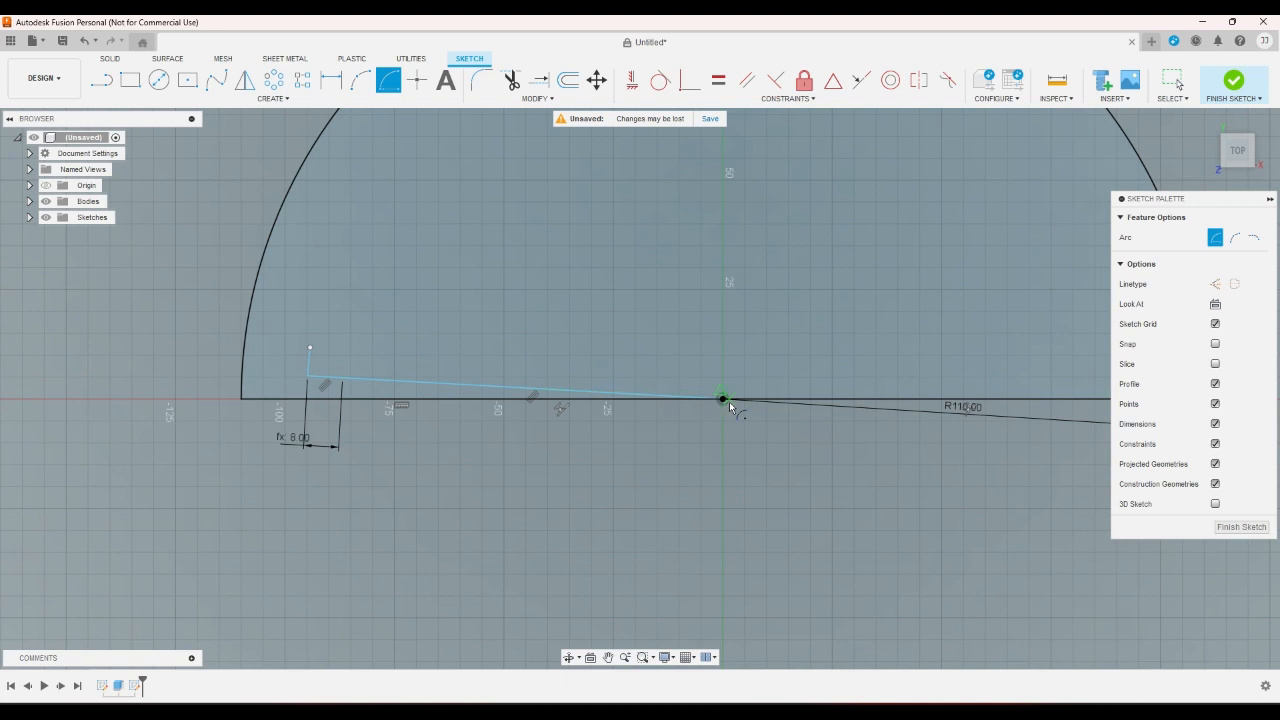
Sketch a second origin-centered arc of similar length, rising from the inner end of the short segment.
click(722, 399)
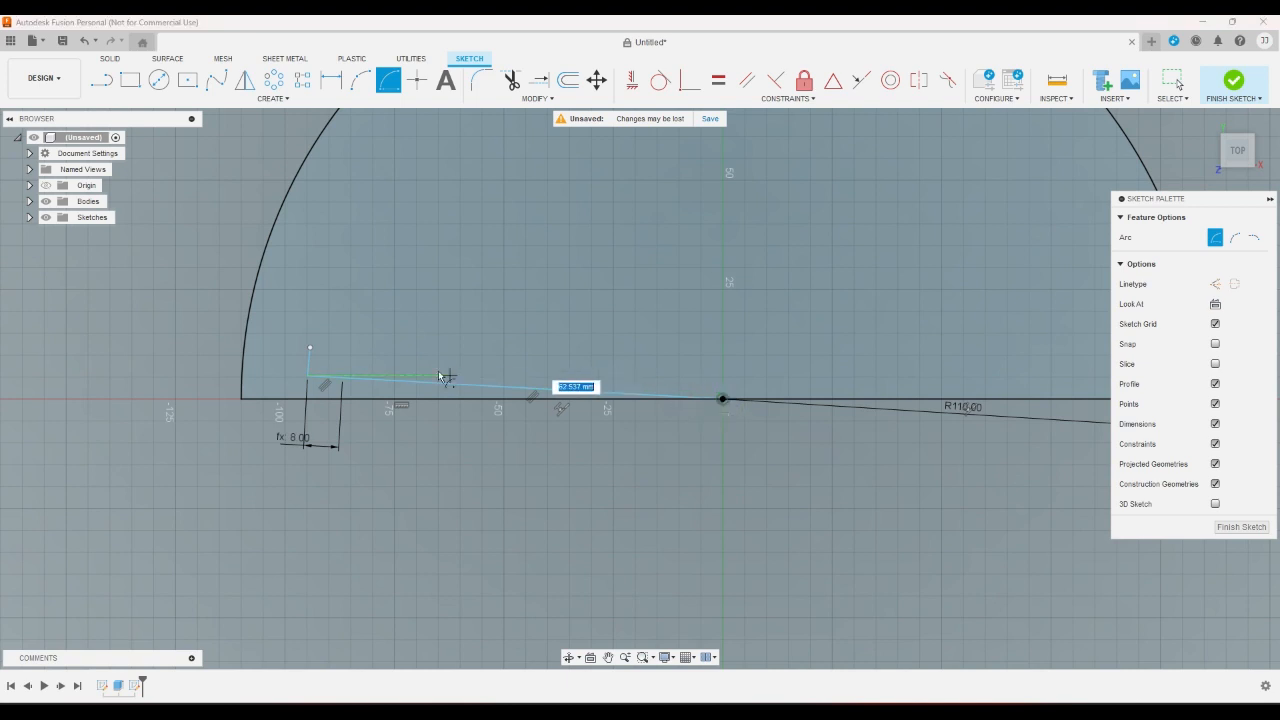
click(337, 379)
click(347, 353)
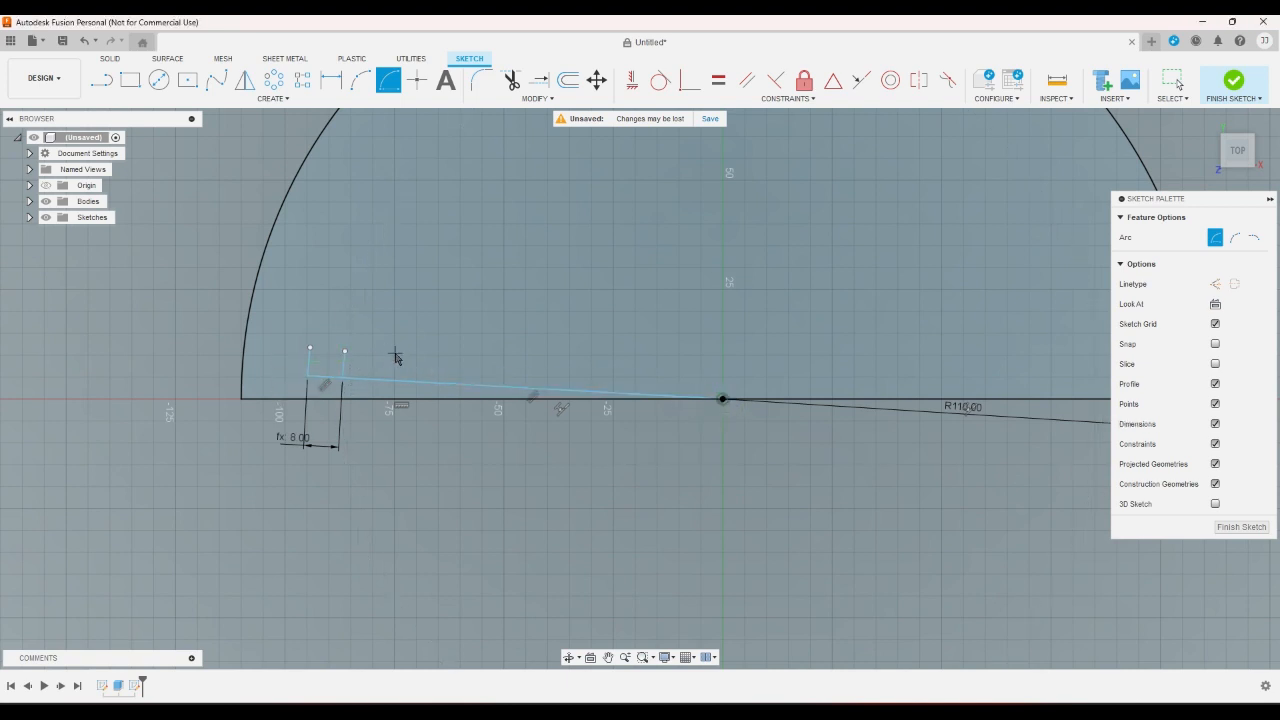
right_click(396, 356)
click(435, 359)
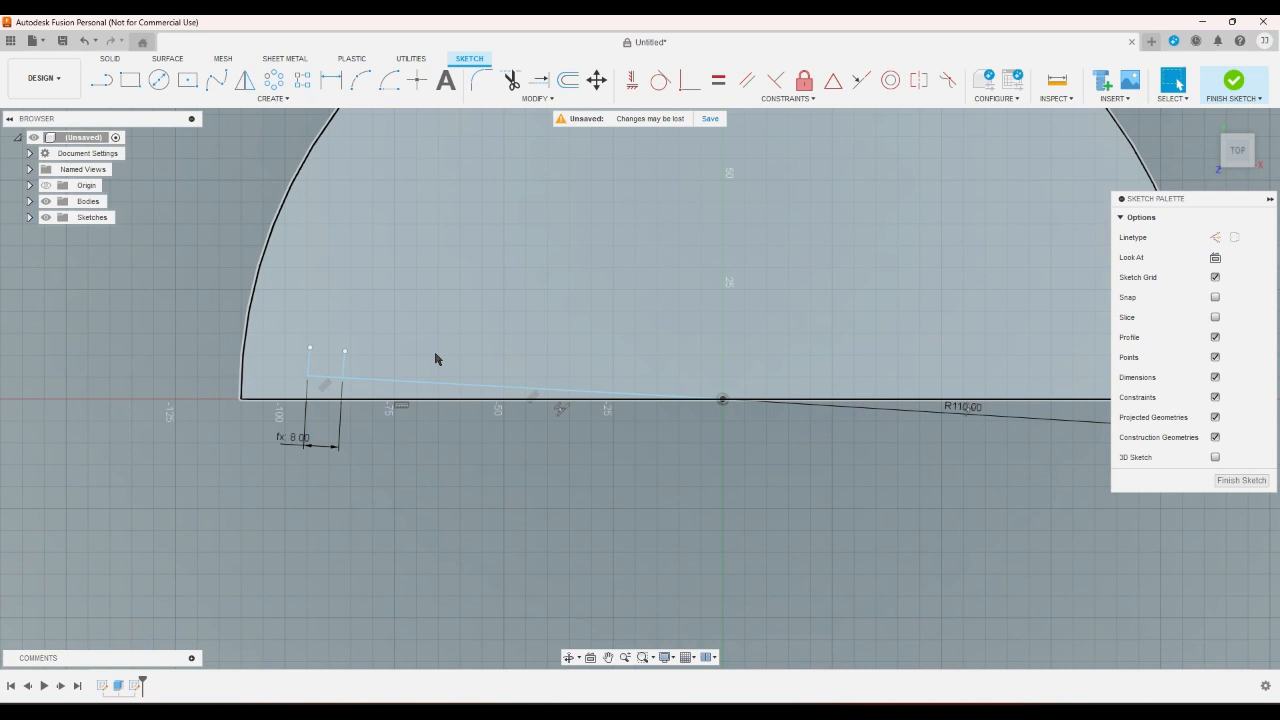
Draw a line about 6.5 mm long joining the two endpoints of the outer short arc.
click(101, 80)
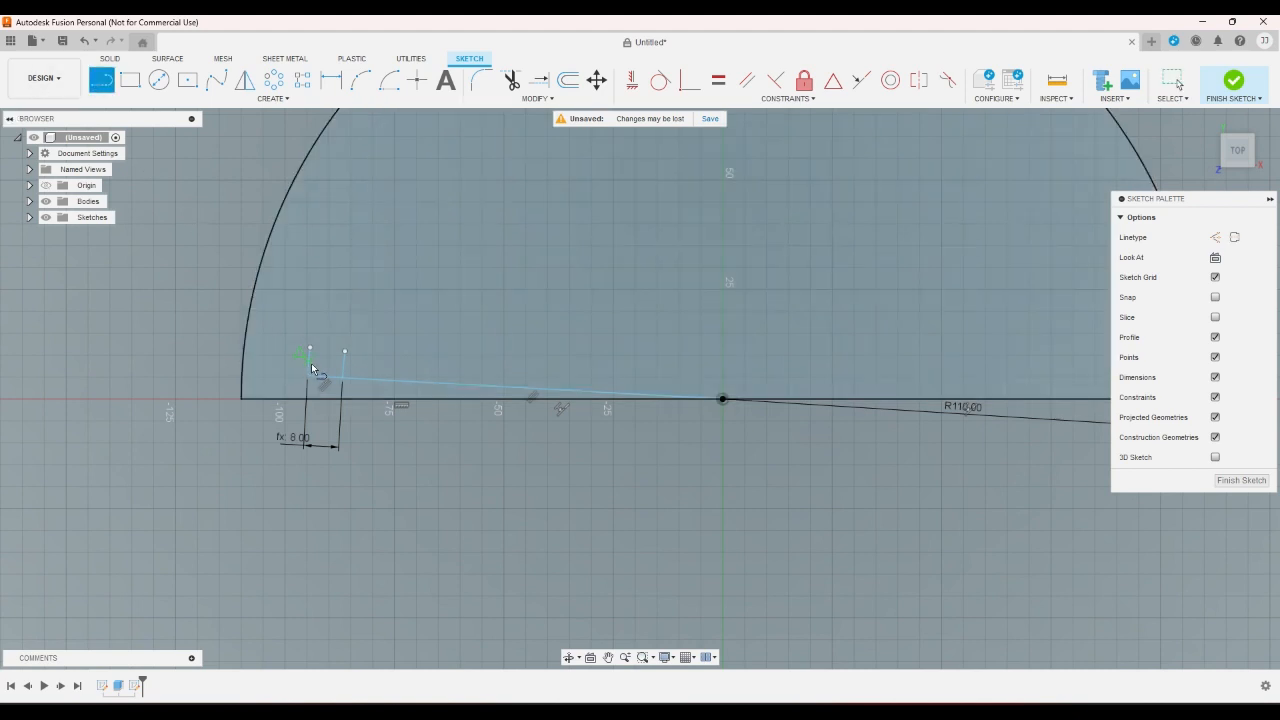
scroll(311, 376, up, 3)
click(303, 386)
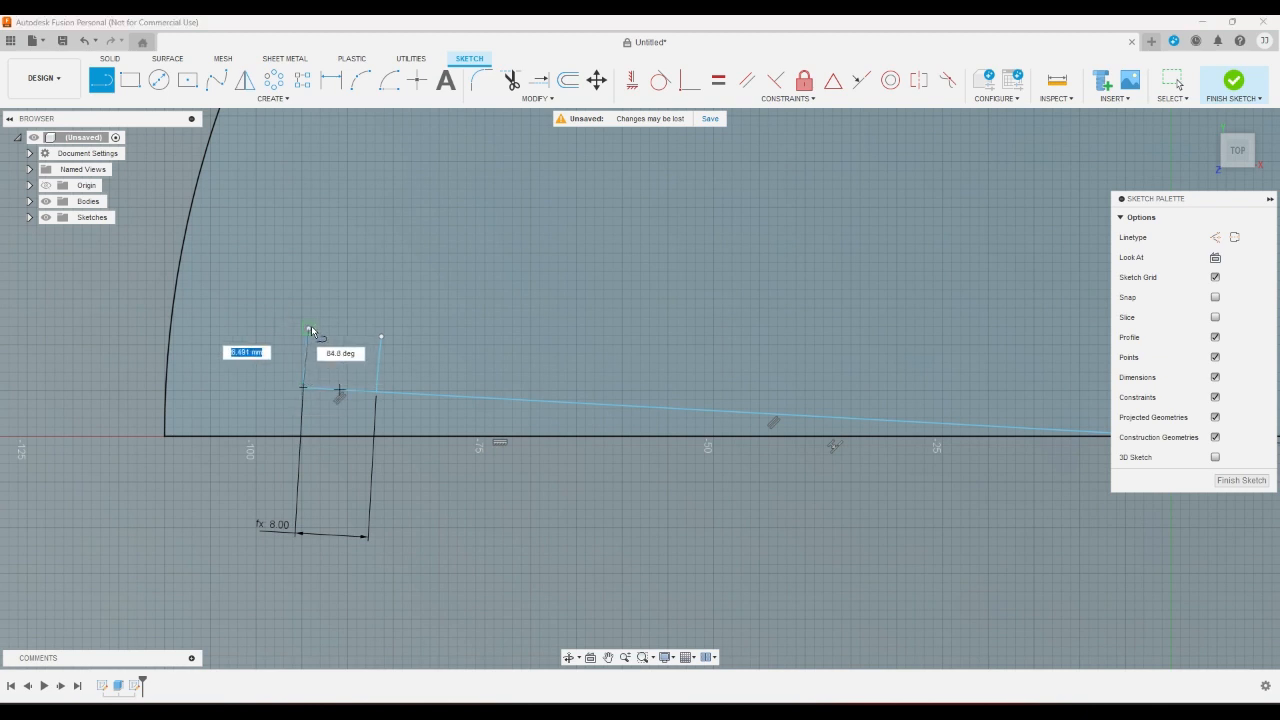
key(Escape)
Dimension the line across the outer short arc with an aligned length of 5 mm.
scroll(316, 377, up, 2)
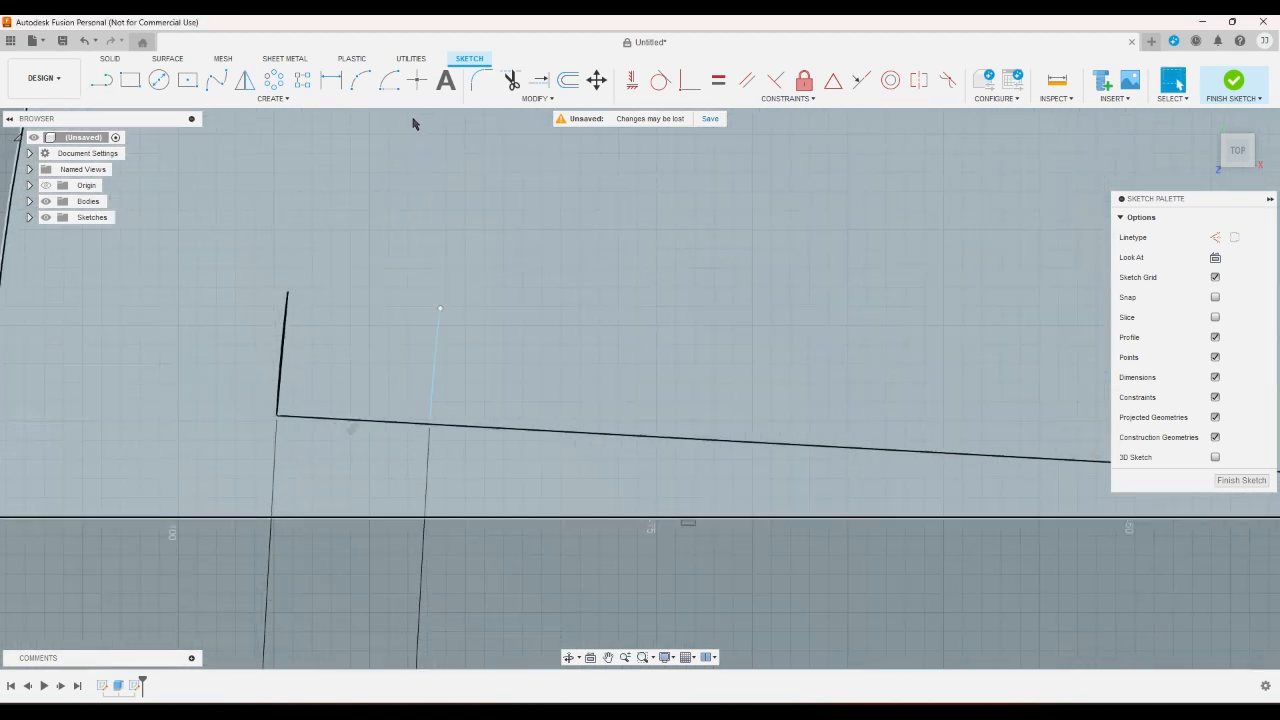
key(d)
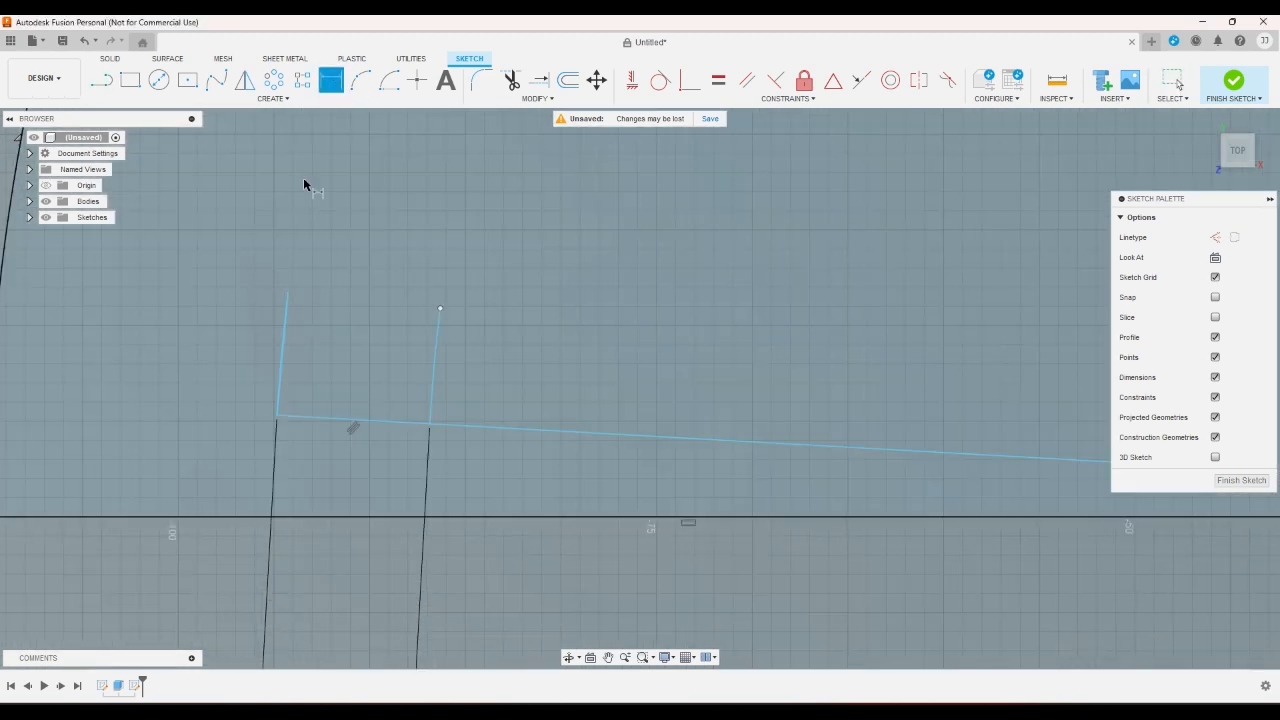
click(287, 345)
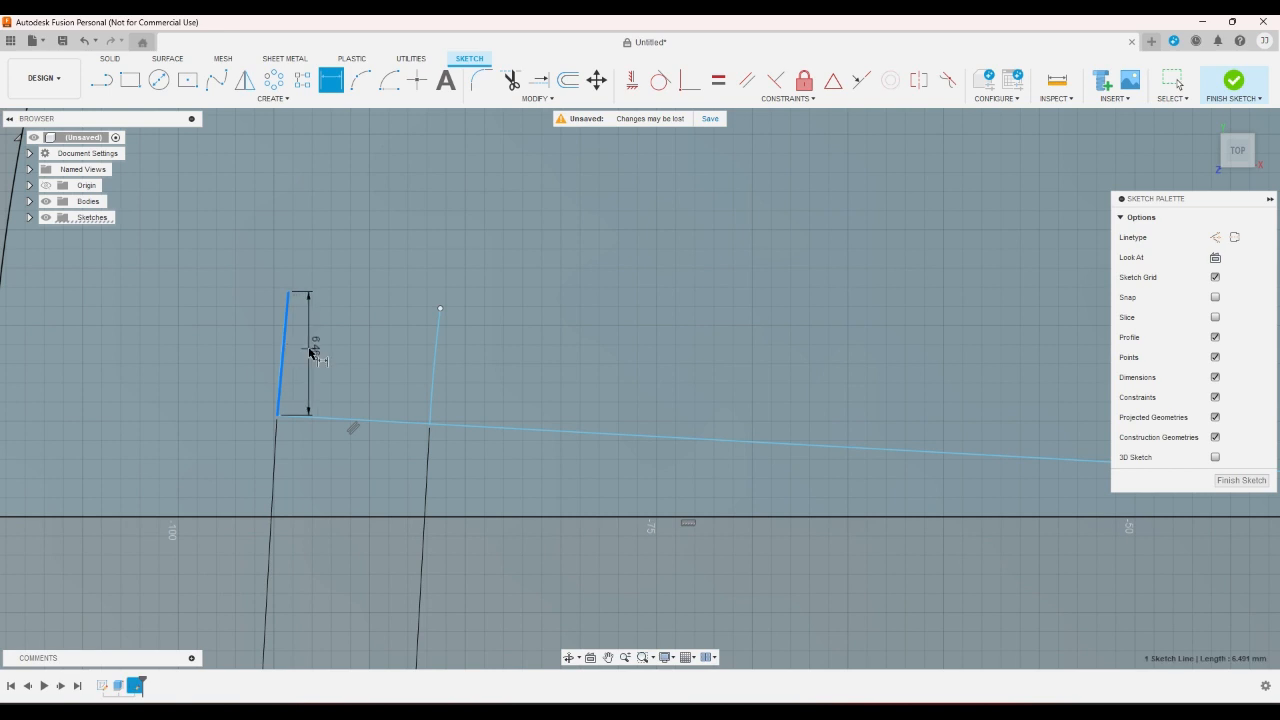
click(362, 452)
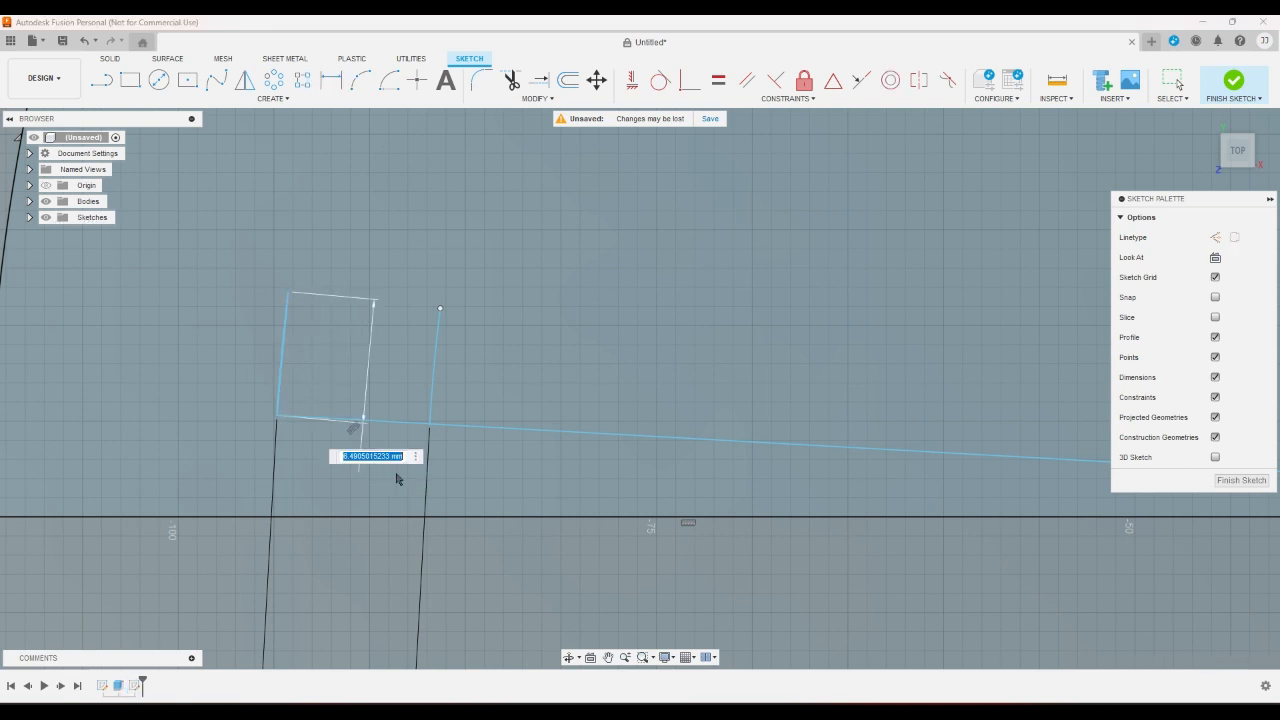
text(5)
key(Return)
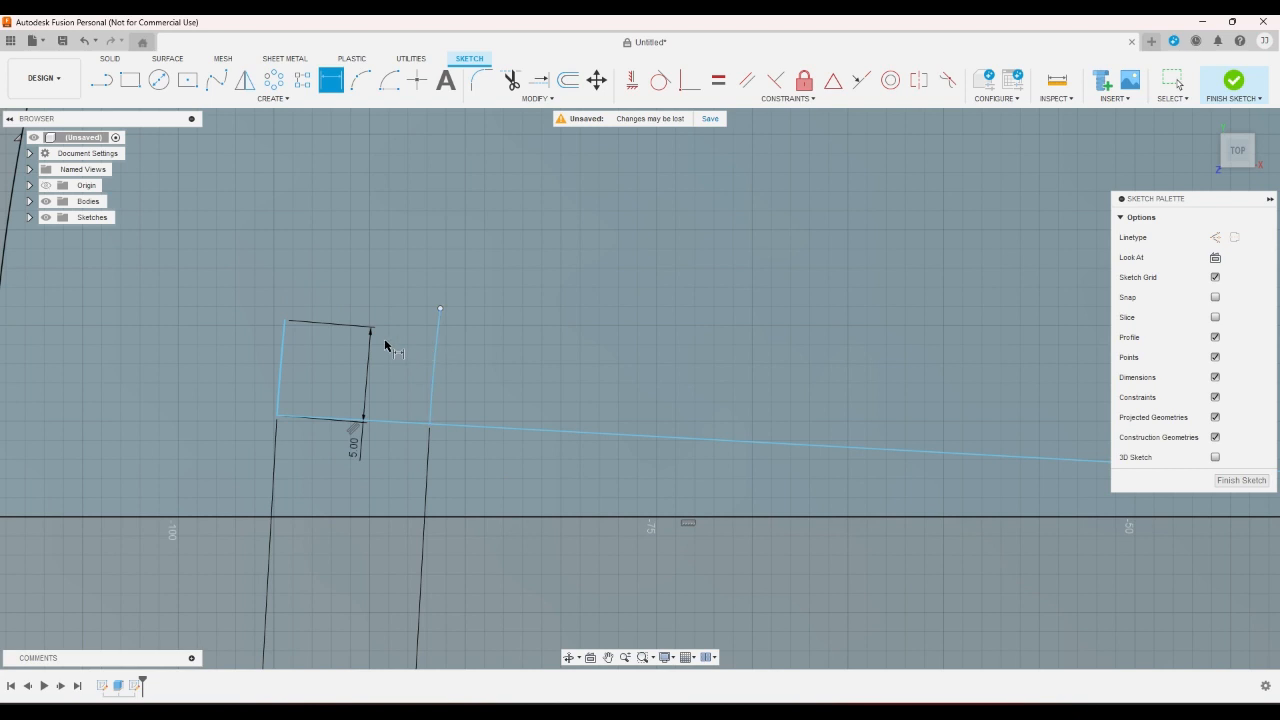
key(Escape)
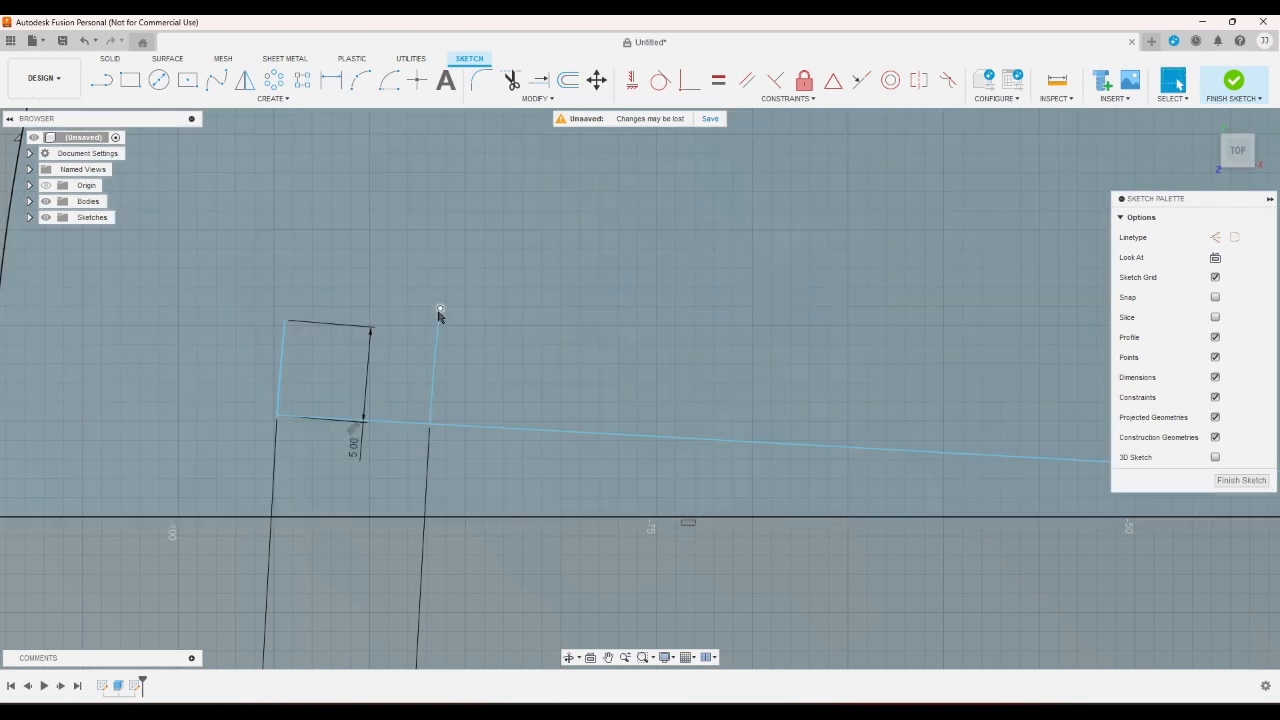
Draw a line about 95 mm long from the origin to the upper end of the outer short arc.
drag(439, 310, 434, 337)
scroll(286, 238, down, 3)
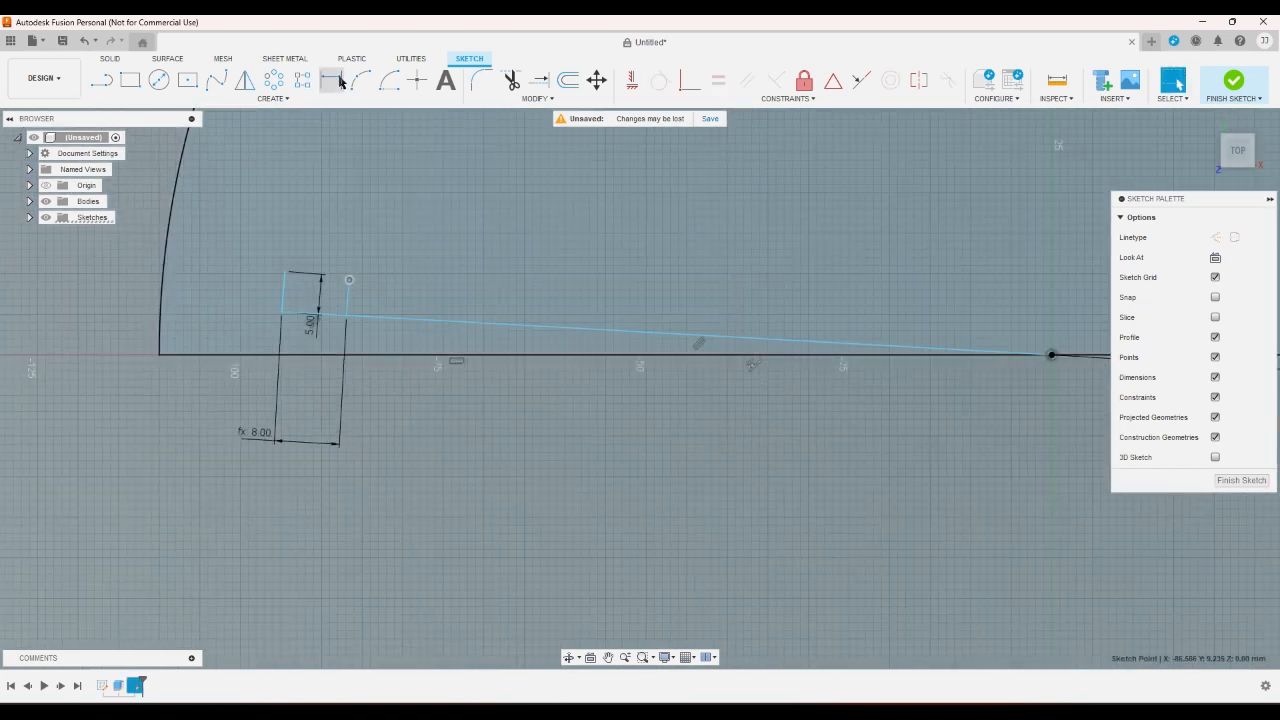
click(331, 81)
click(102, 80)
scroll(136, 188, down, 3)
scroll(582, 196, up, 1)
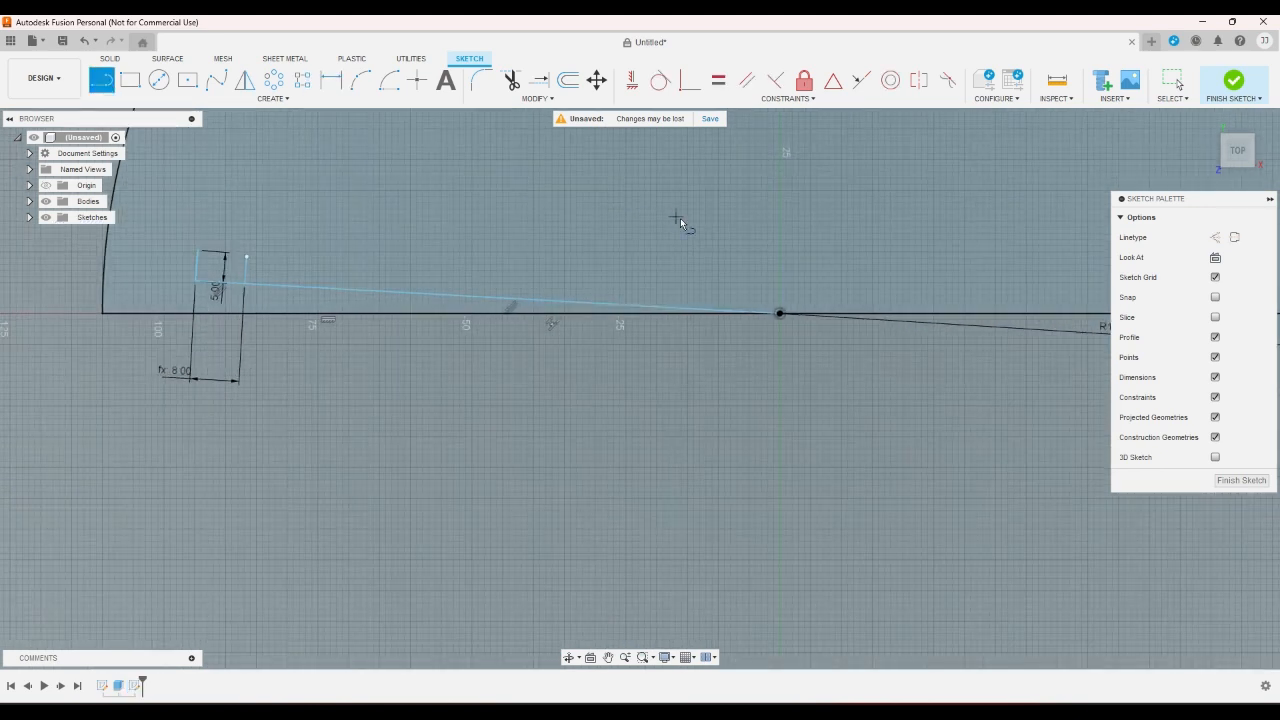
click(779, 312)
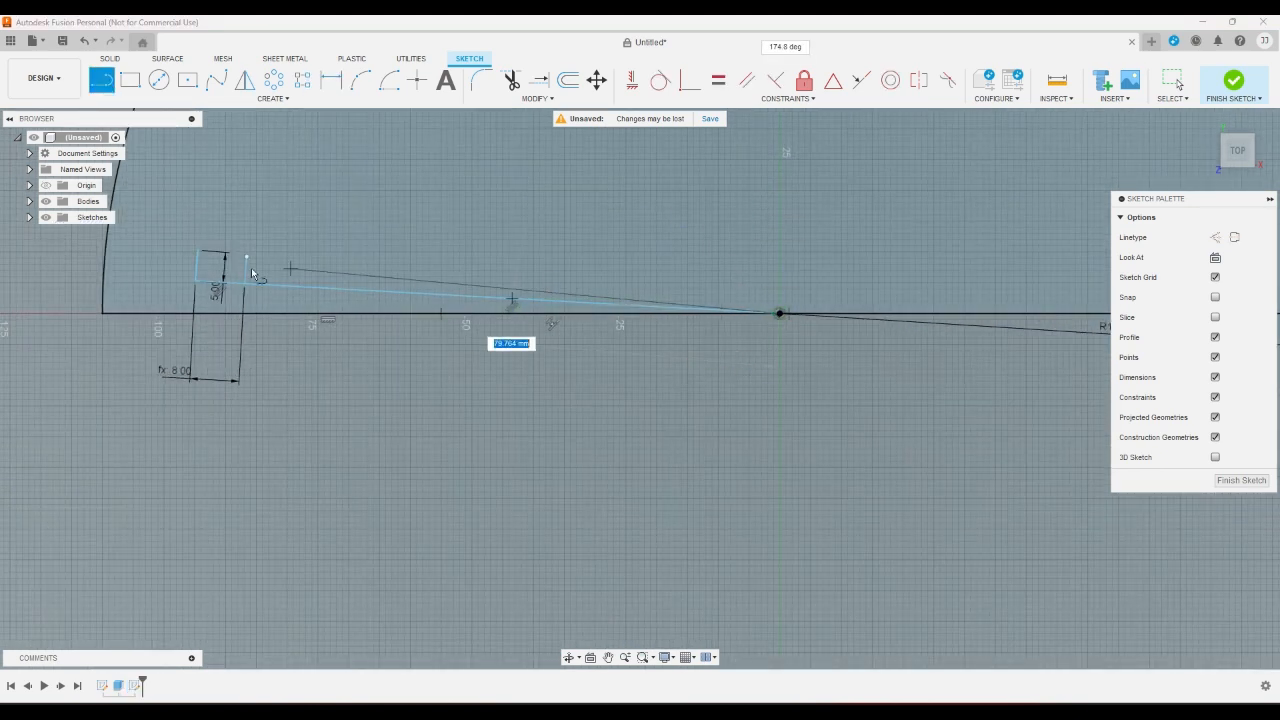
click(201, 251)
scroll(246, 221, up, 5)
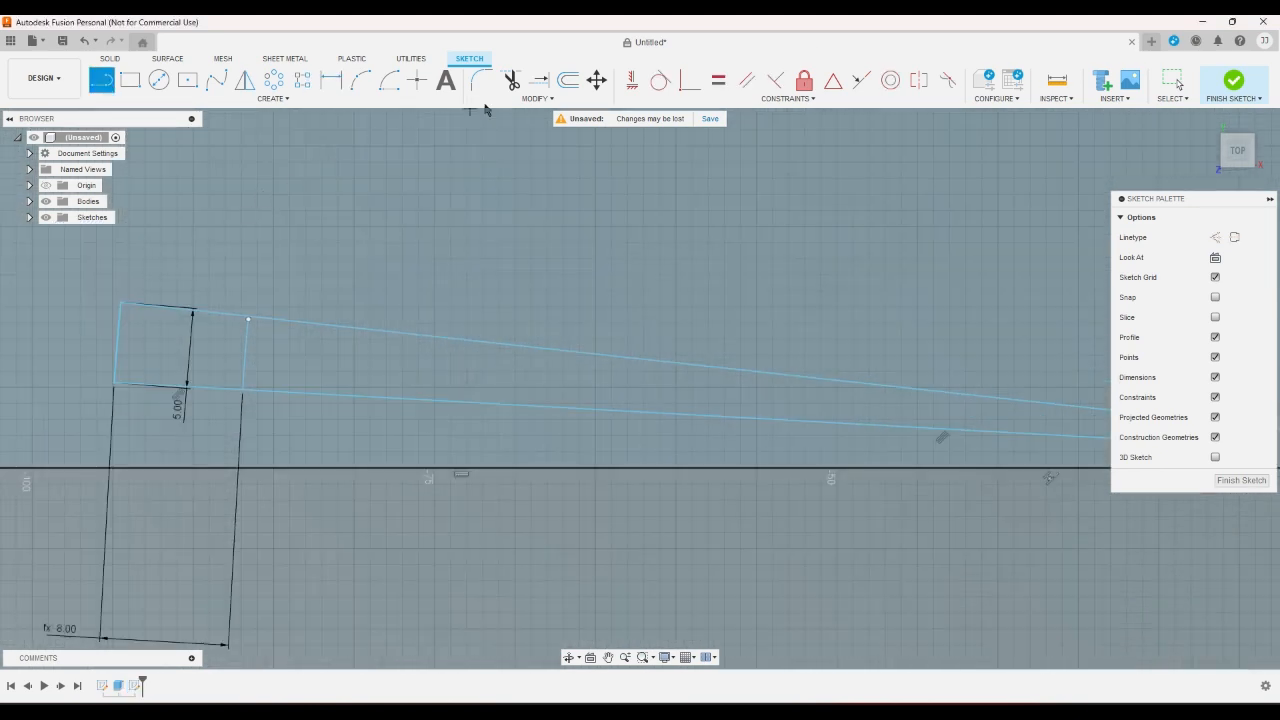
Apply a coincident constraint placing the inner short arc's free upper endpoint on the new long line.
click(689, 80)
scroll(251, 322, up, 4)
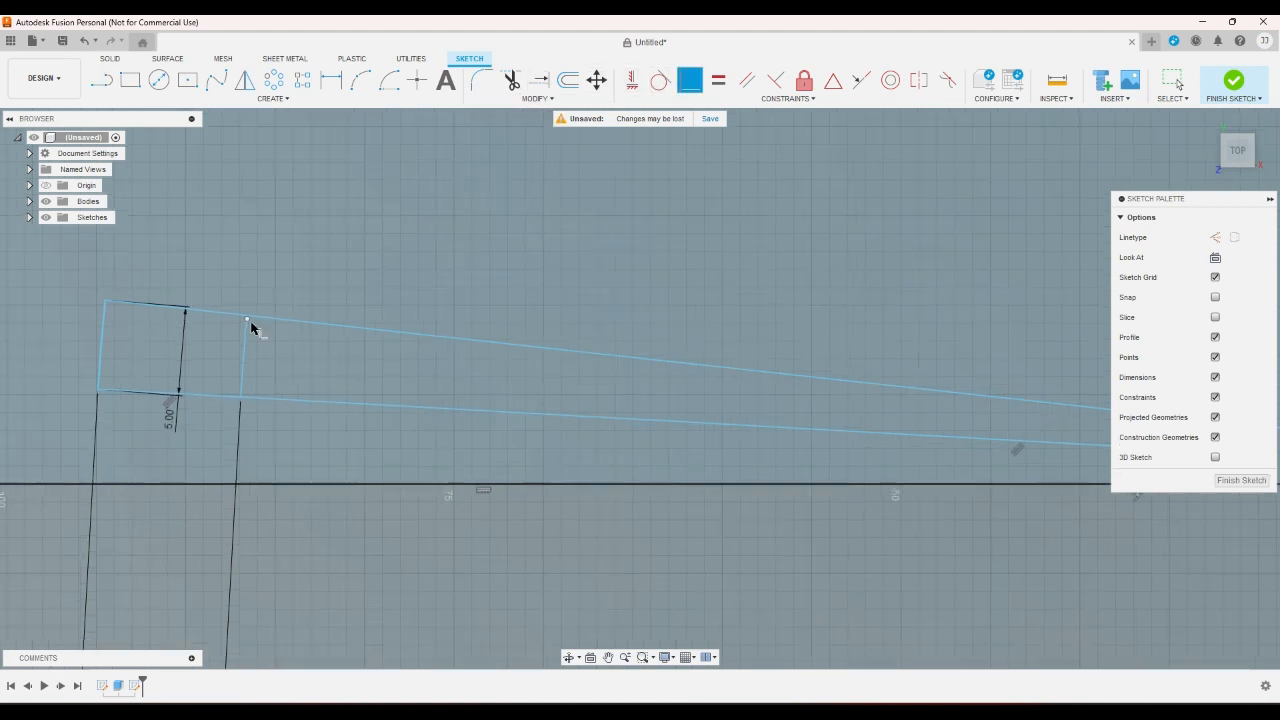
click(273, 311)
click(280, 306)
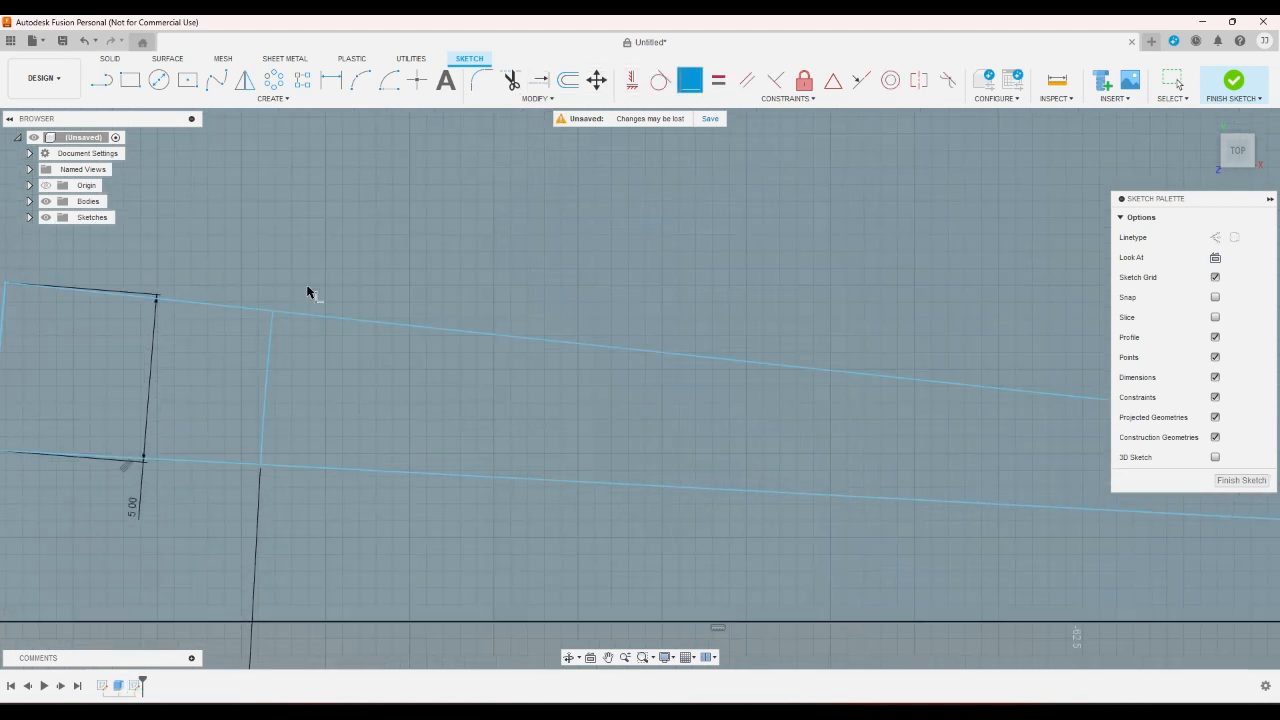
right_click(314, 283)
click(343, 284)
scroll(341, 285, down, 1)
scroll(341, 288, down, 1)
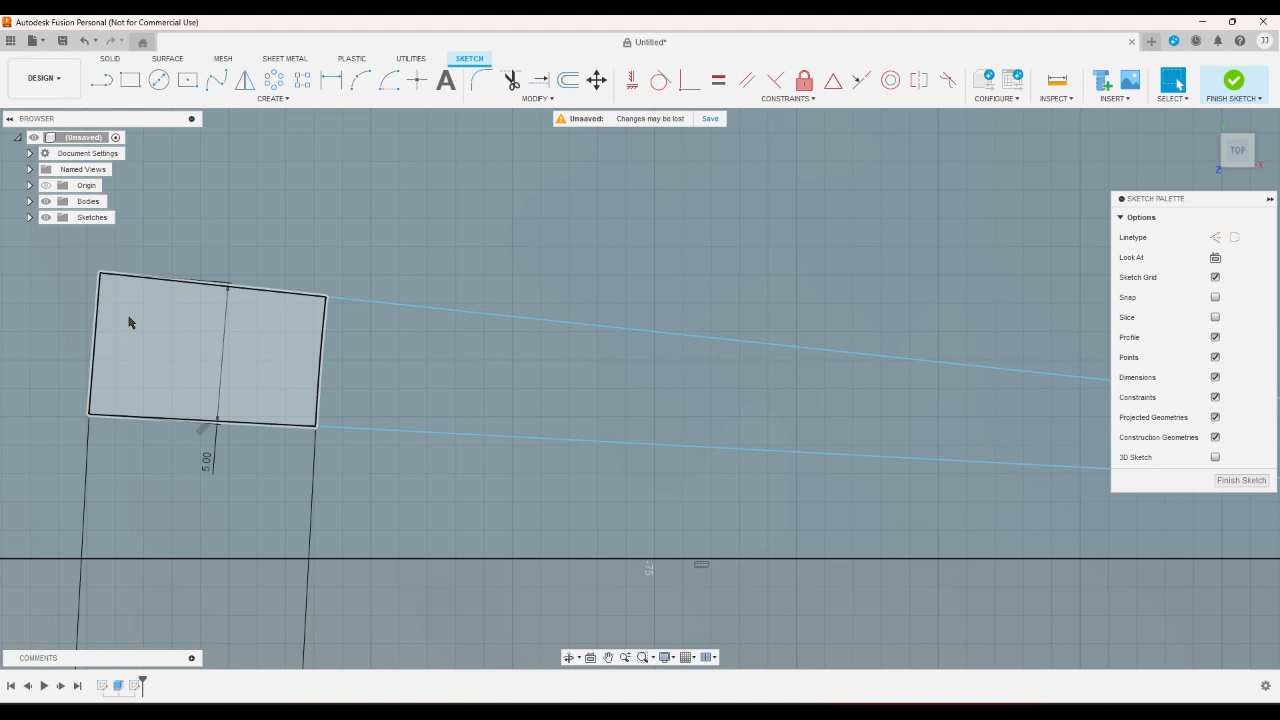
Delete the 5 mm dimension and the straight line spanning the outer short arc.
click(219, 387)
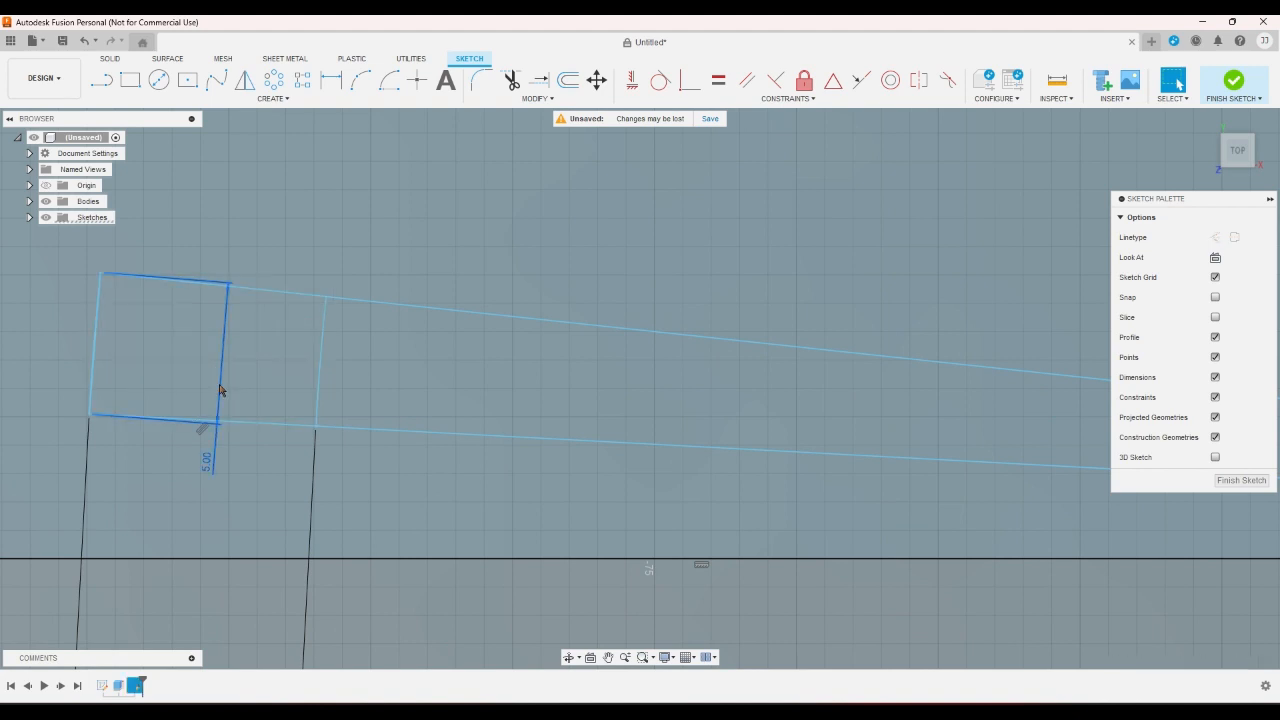
key(Delete)
scroll(96, 347, up, 5)
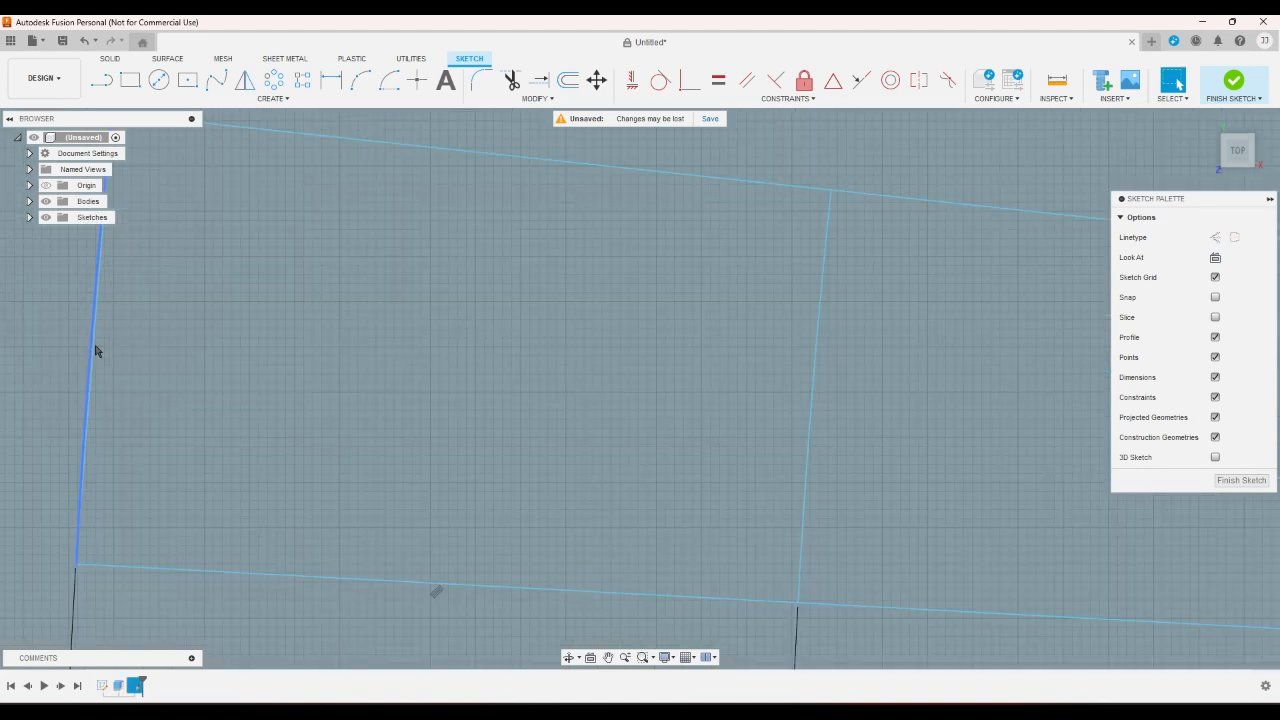
scroll(96, 349, up, 3)
click(95, 346)
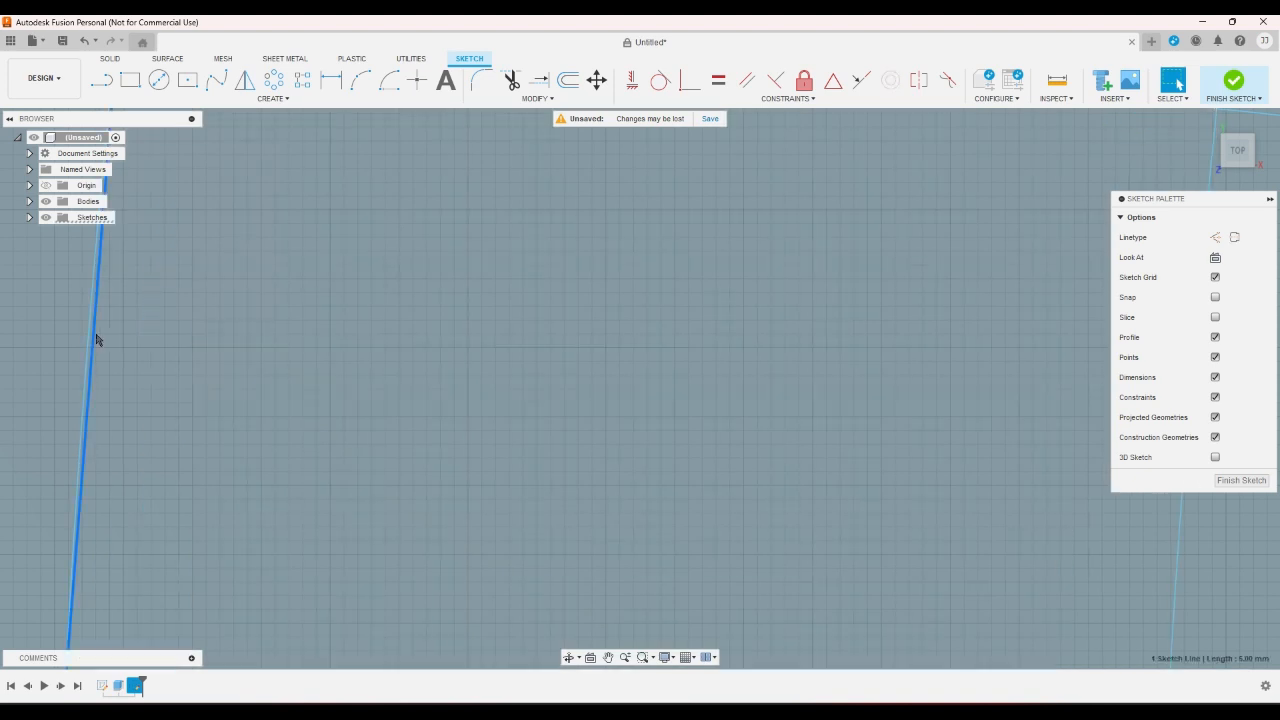
key(Delete)
scroll(96, 314, down, 3)
Draw a construction line about 4.6 mm long joining the two endpoints of the inner short arc.
click(101, 80)
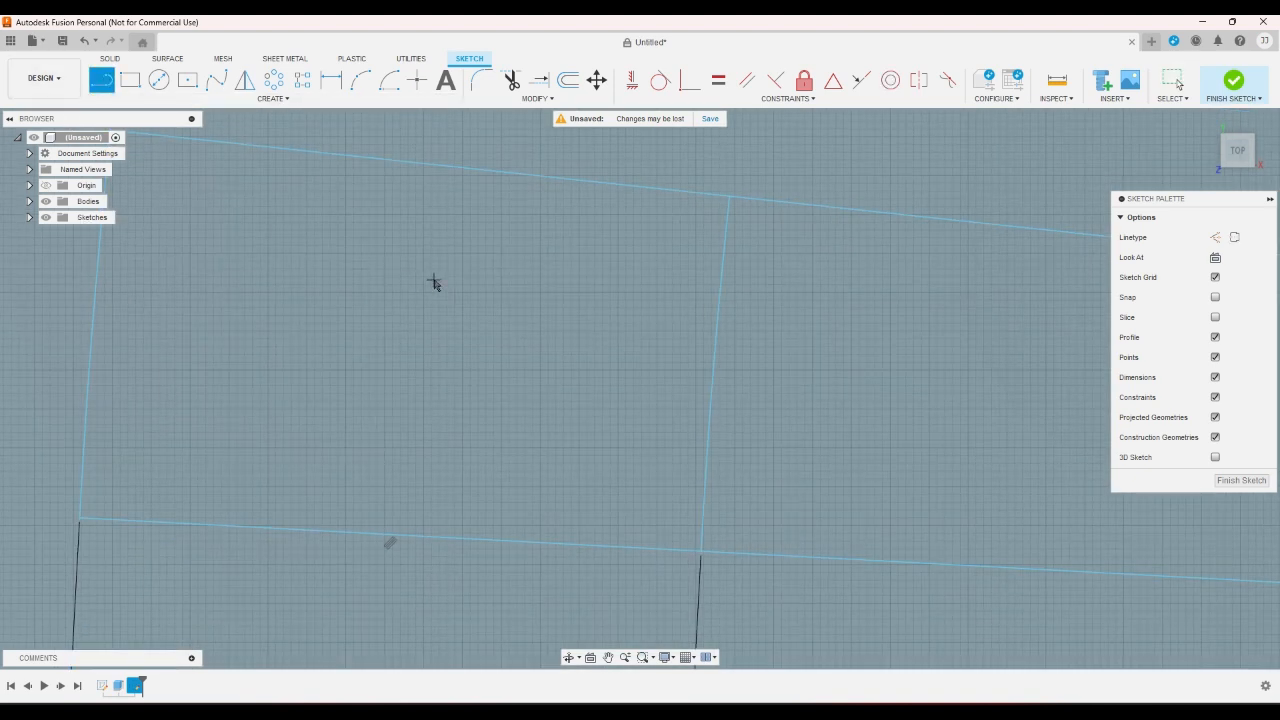
click(736, 229)
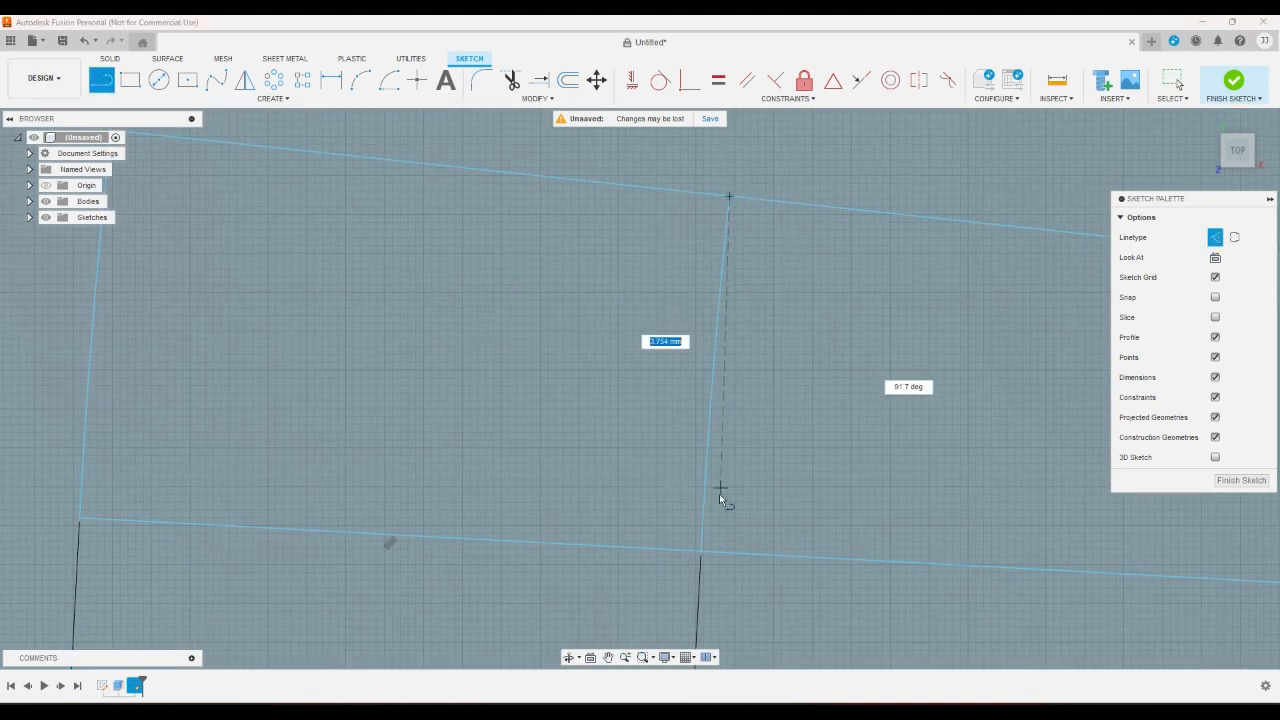
click(703, 549)
right_click(752, 456)
click(783, 458)
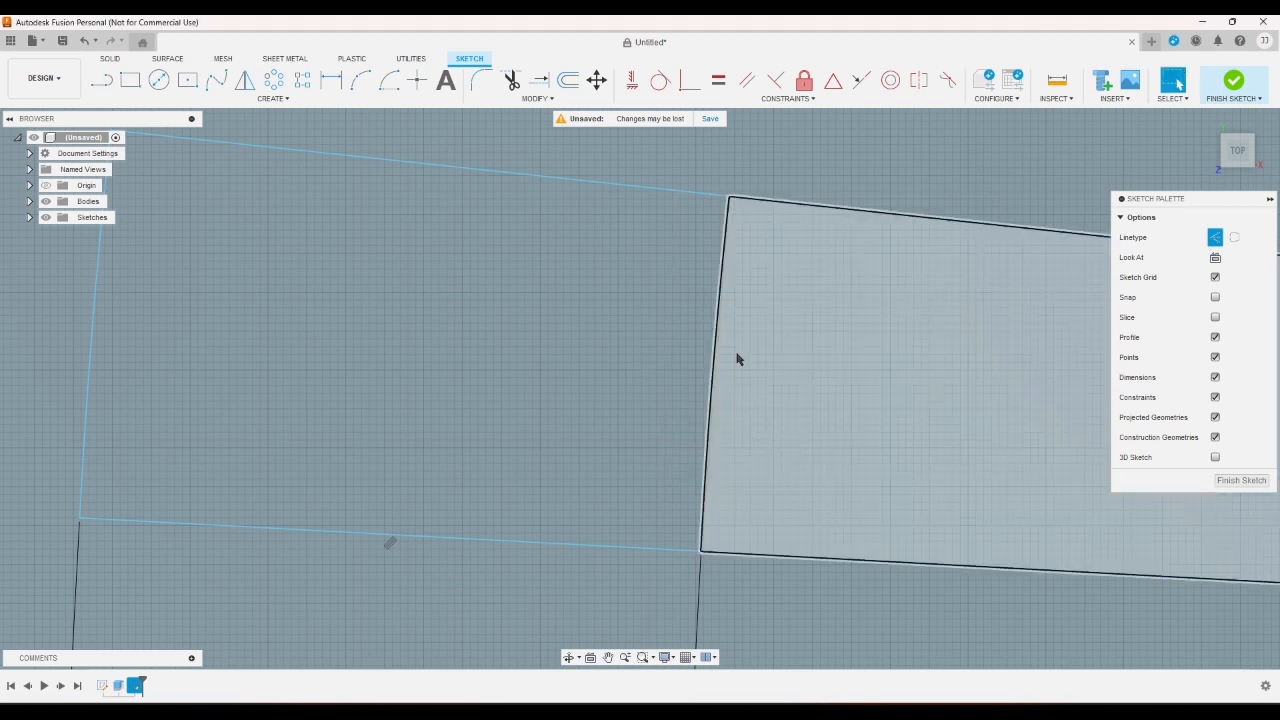
Dimension the construction line across the inner short arc with an aligned length of 5 mm.
key(d)
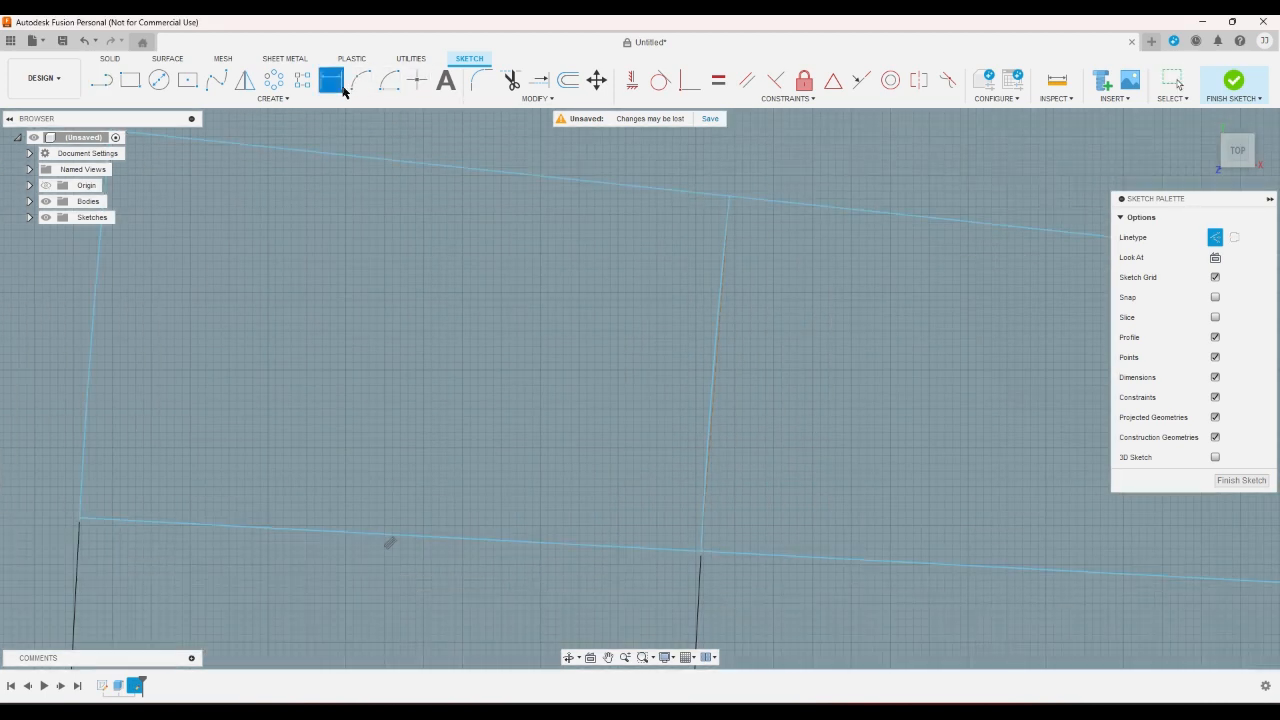
click(722, 306)
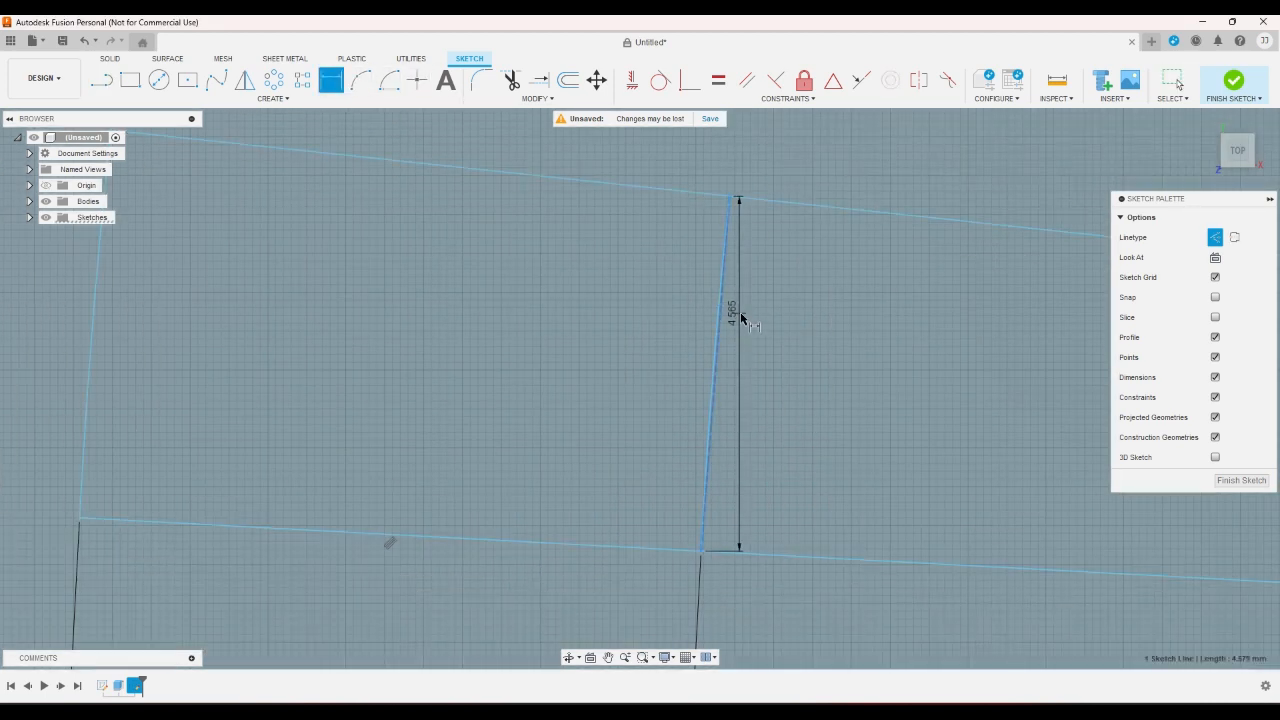
click(773, 600)
text(5)
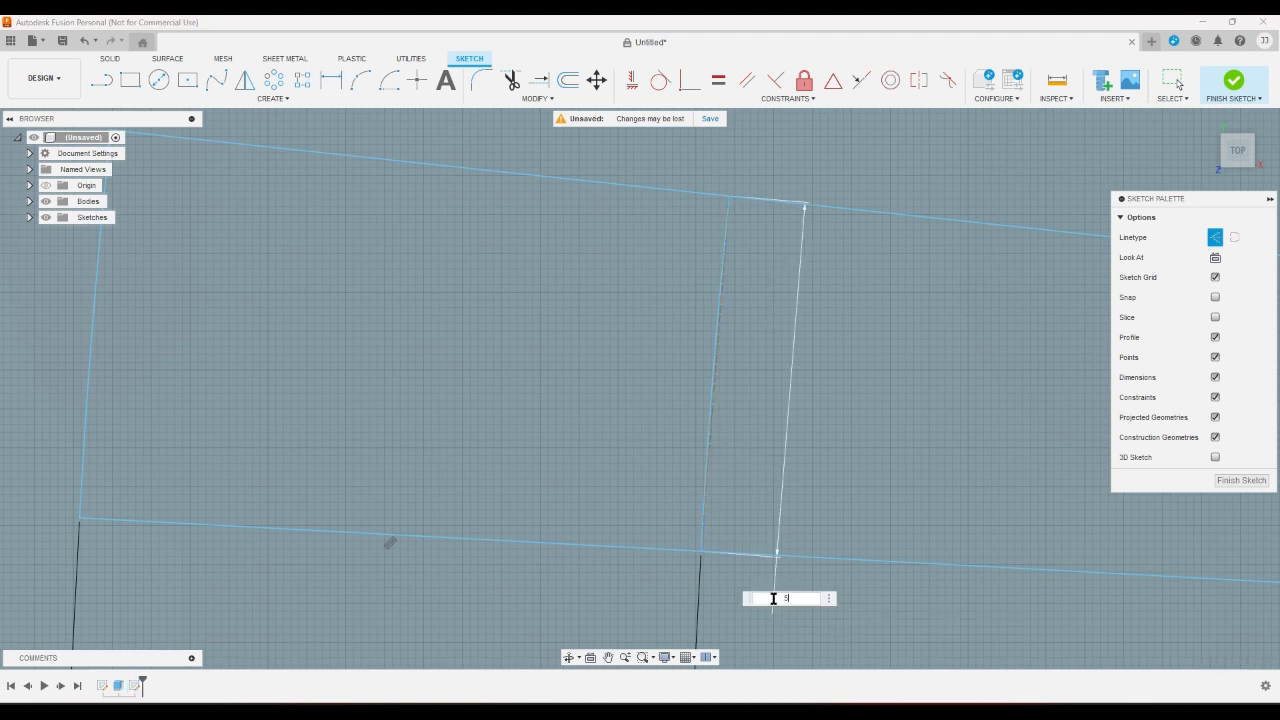
key(Return)
scroll(766, 594, down, 3)
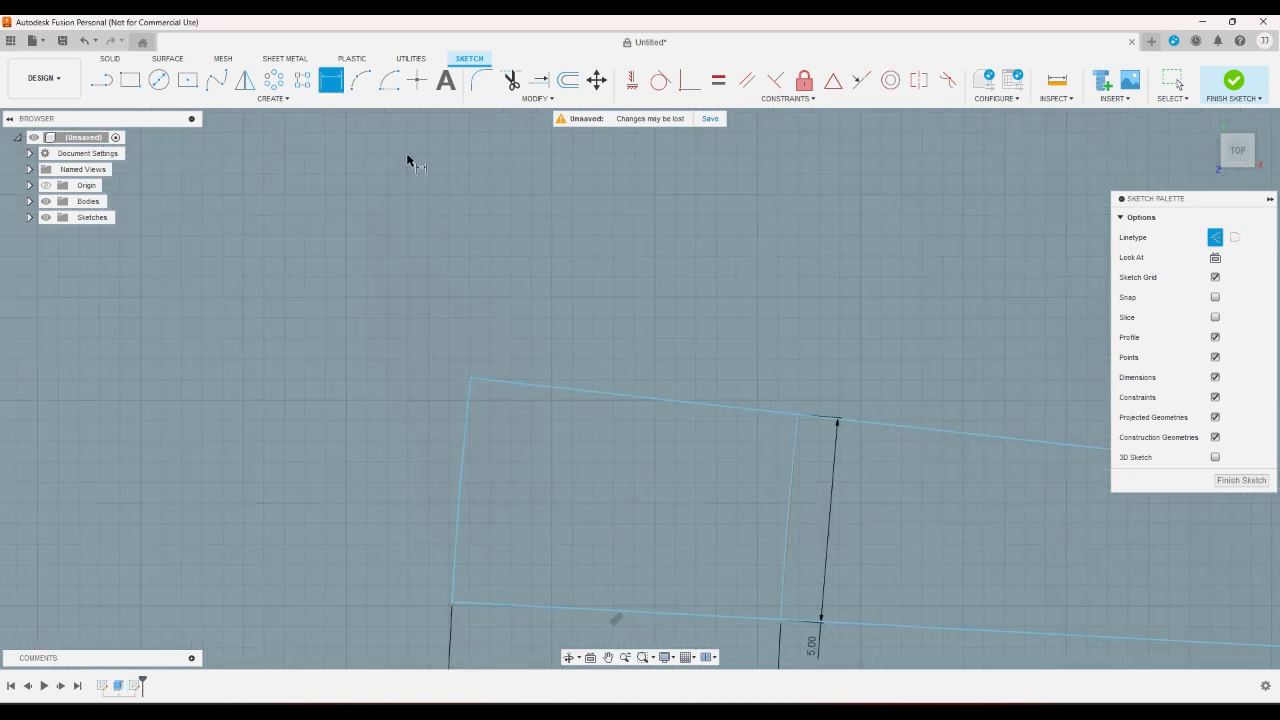
click(469, 408)
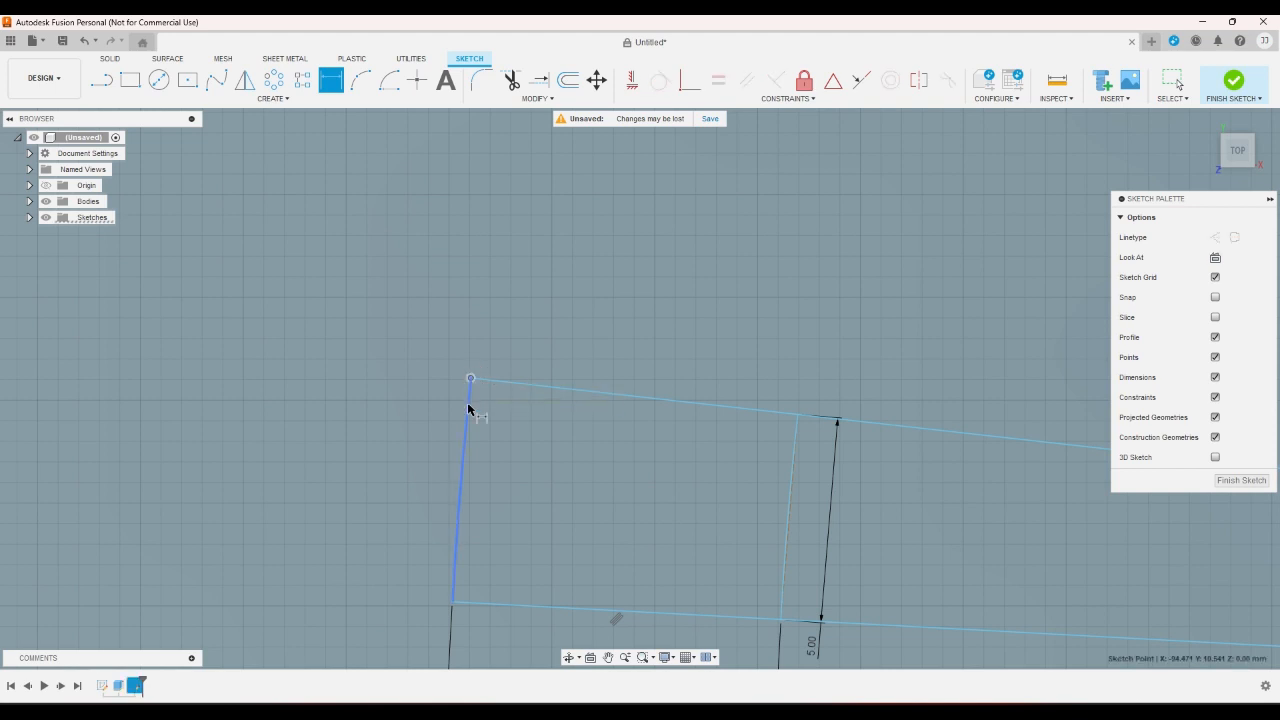
click(452, 603)
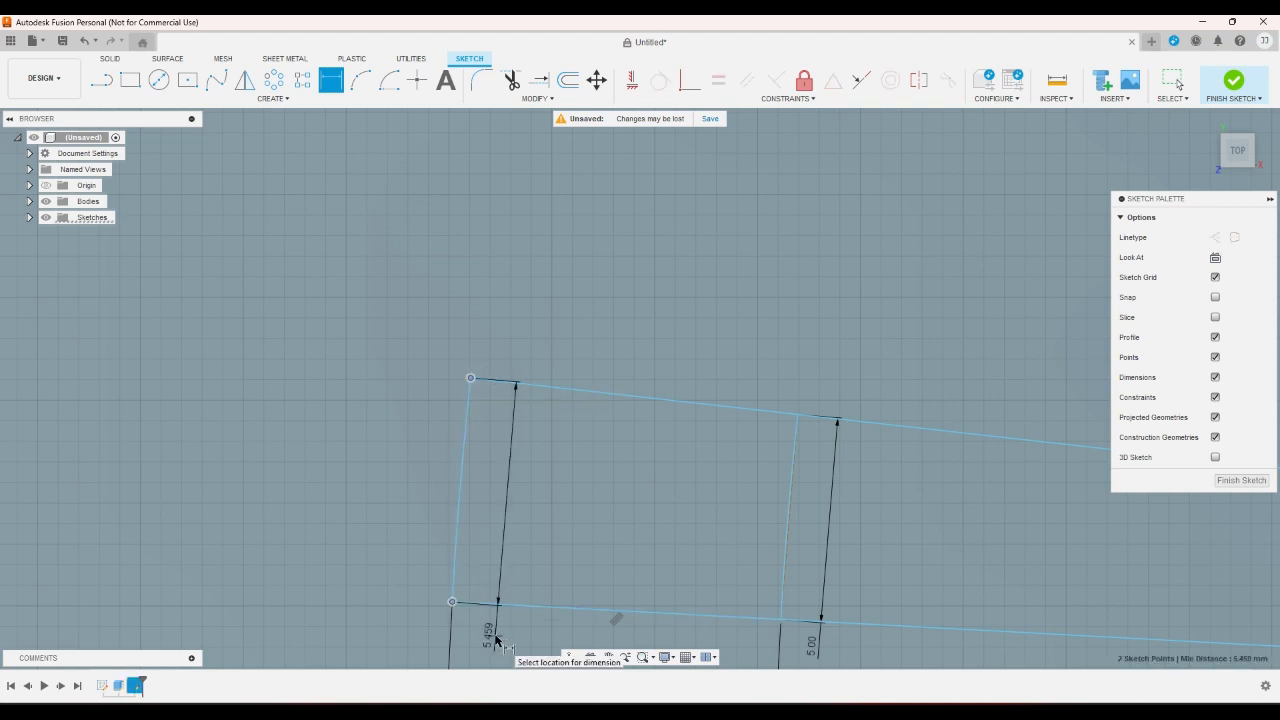
right_click(495, 640)
click(450, 635)
scroll(440, 545, down, 4)
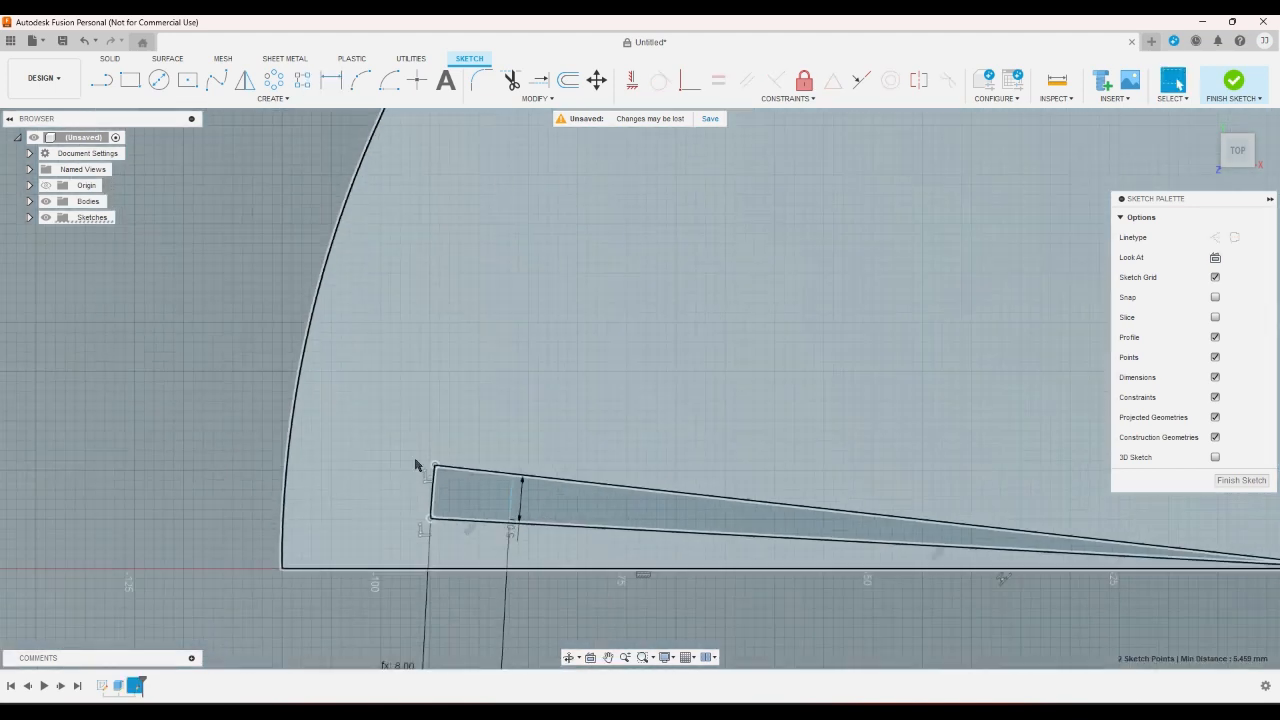
scroll(416, 465, down, 2)
right_click(375, 578)
scroll(441, 487, up, 1)
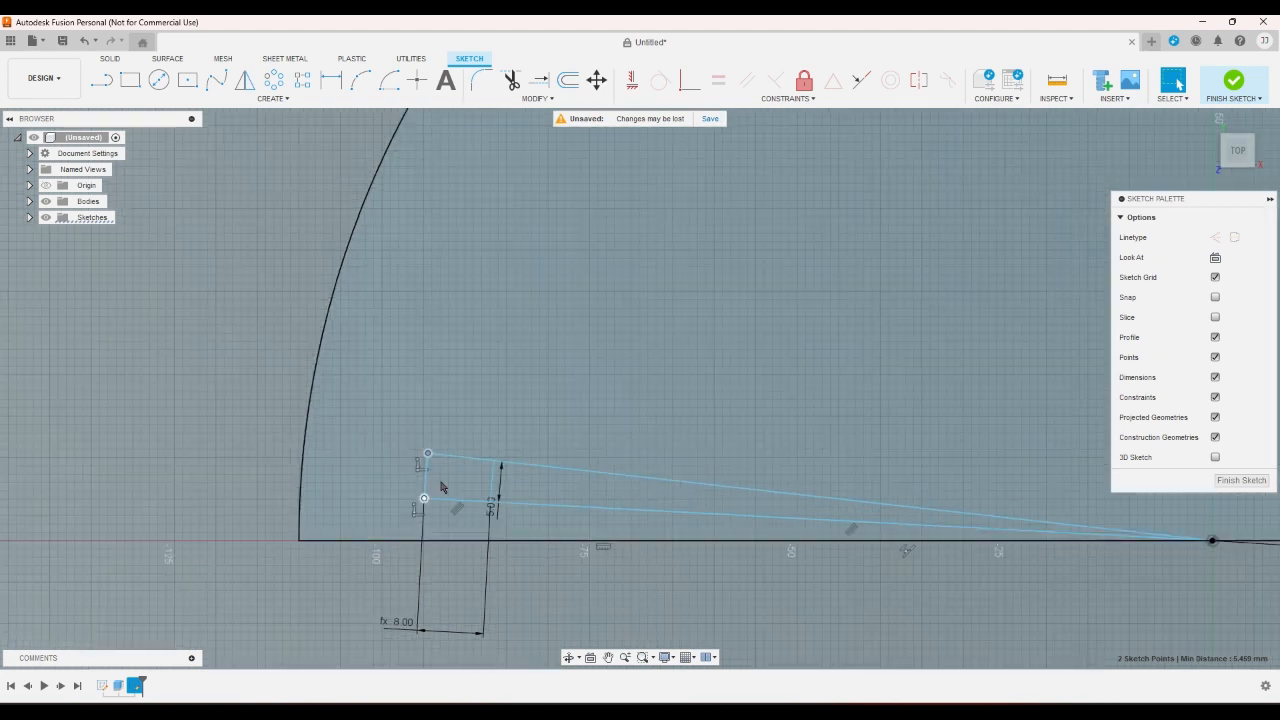
Convert the upper and lower long lines running to the origin into construction lines.
scroll(441, 487, up, 2)
click(578, 462)
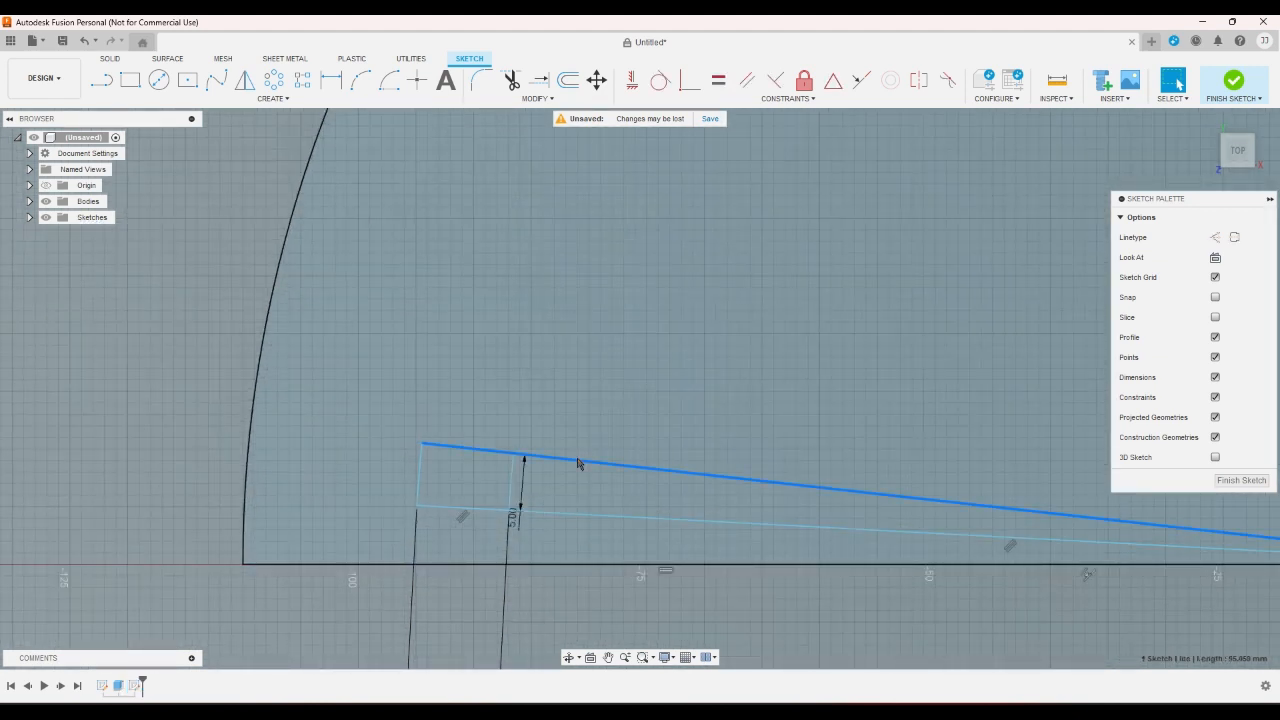
key(x)
click(585, 516)
key(x)
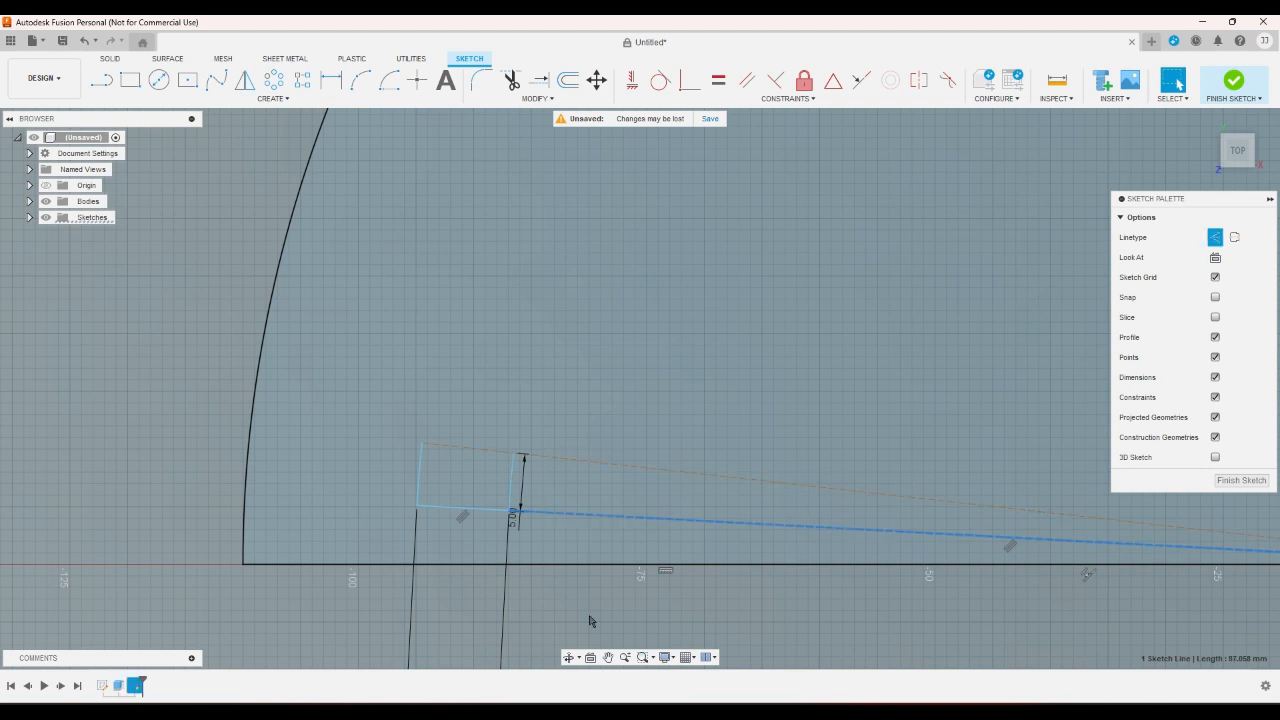
click(565, 577)
Draw an 8 mm construction line from the inner short arc's upper end to the outer short arc's upper end.
key(l)
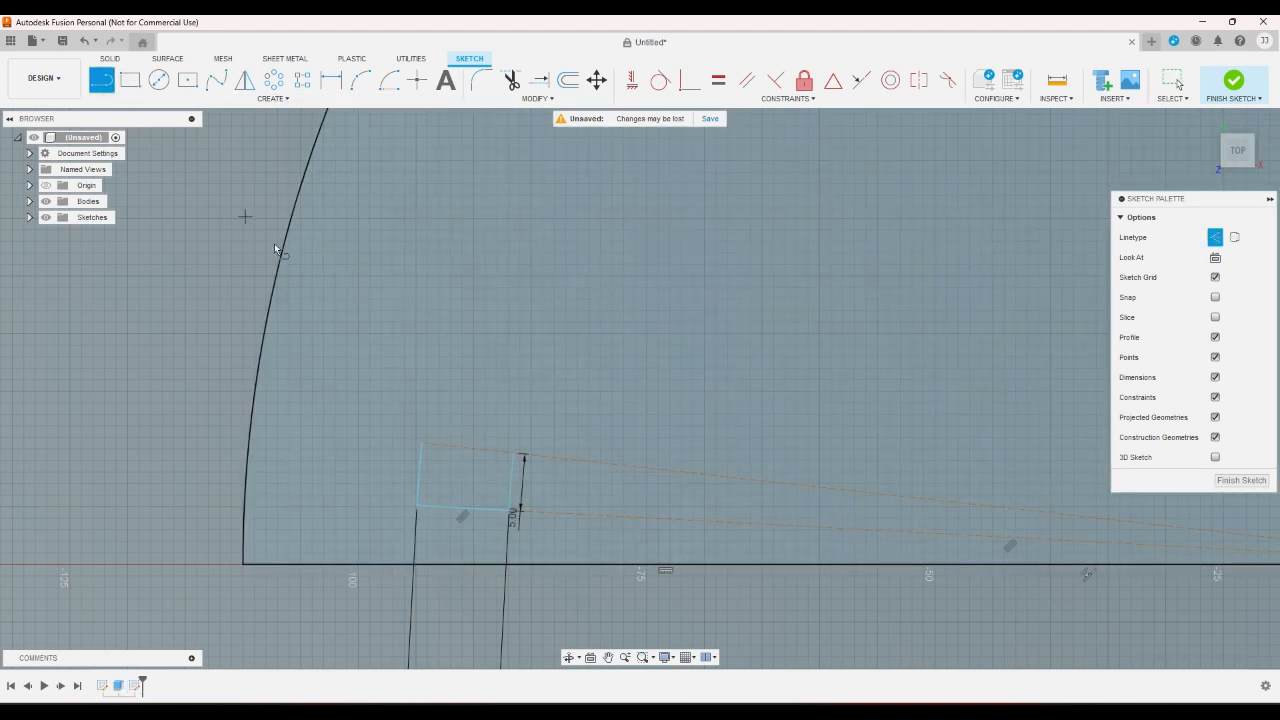
scroll(417, 373, up, 2)
click(561, 496)
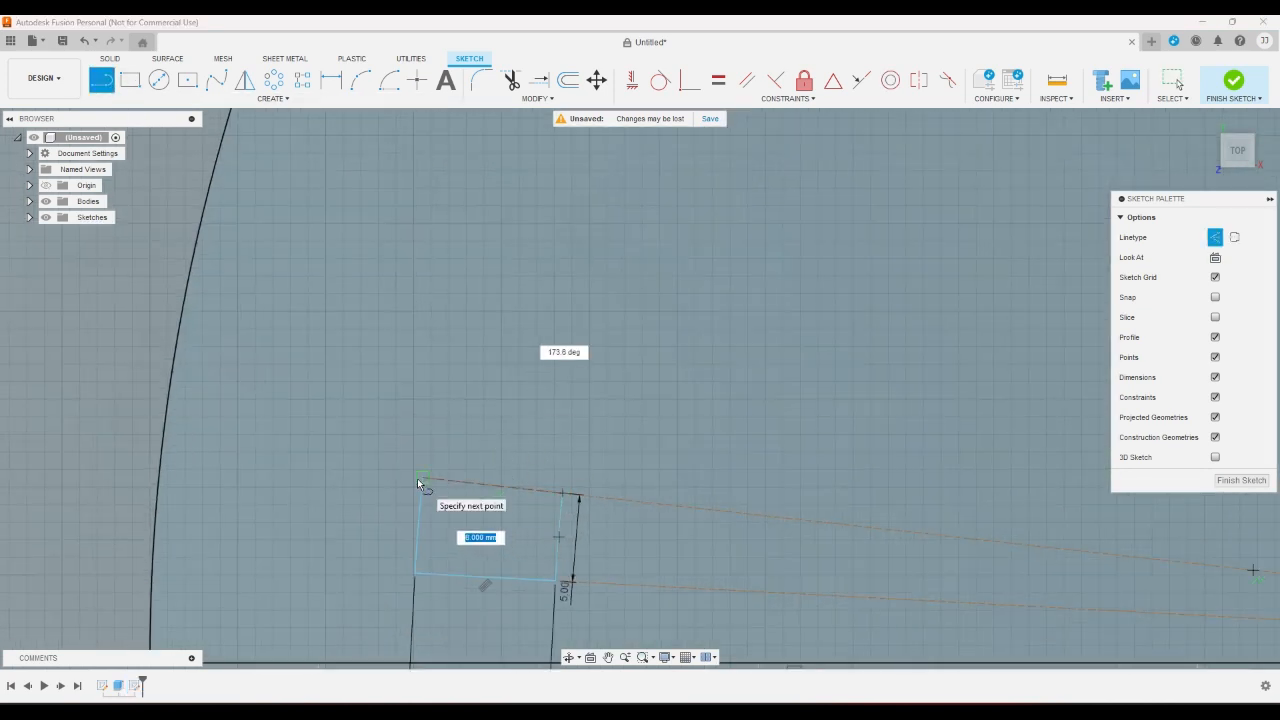
click(422, 478)
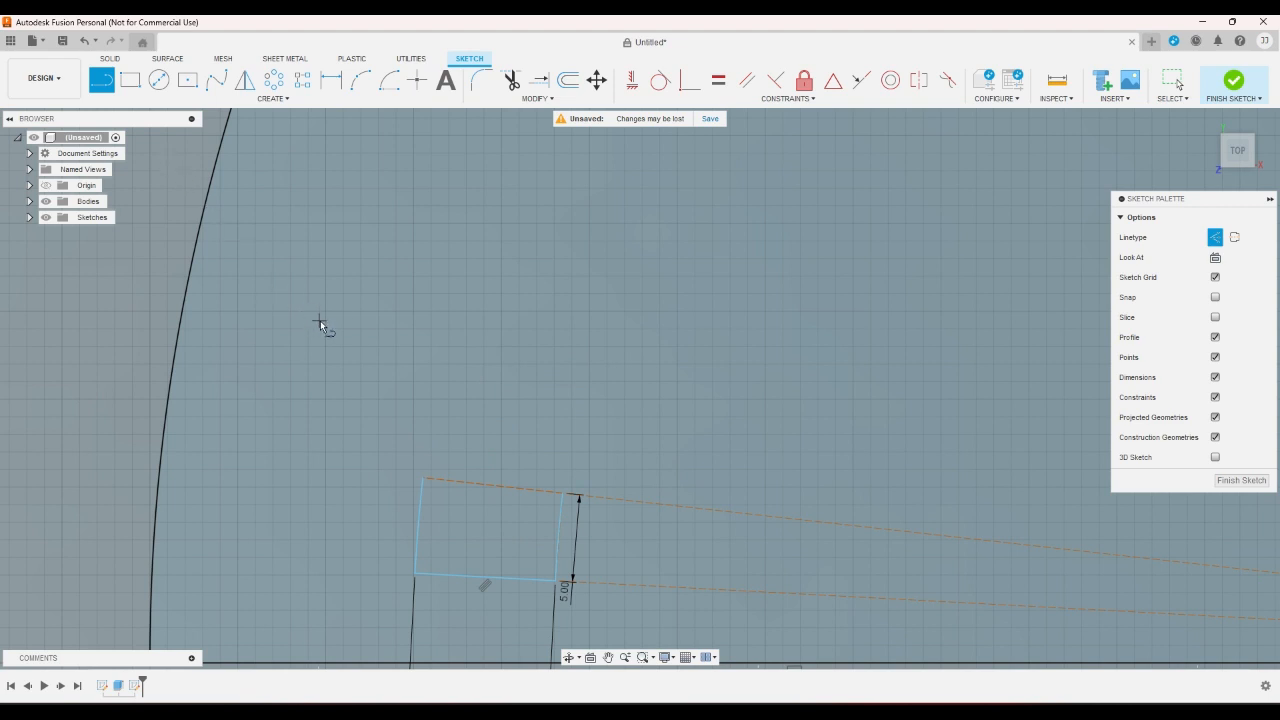
key(Escape)
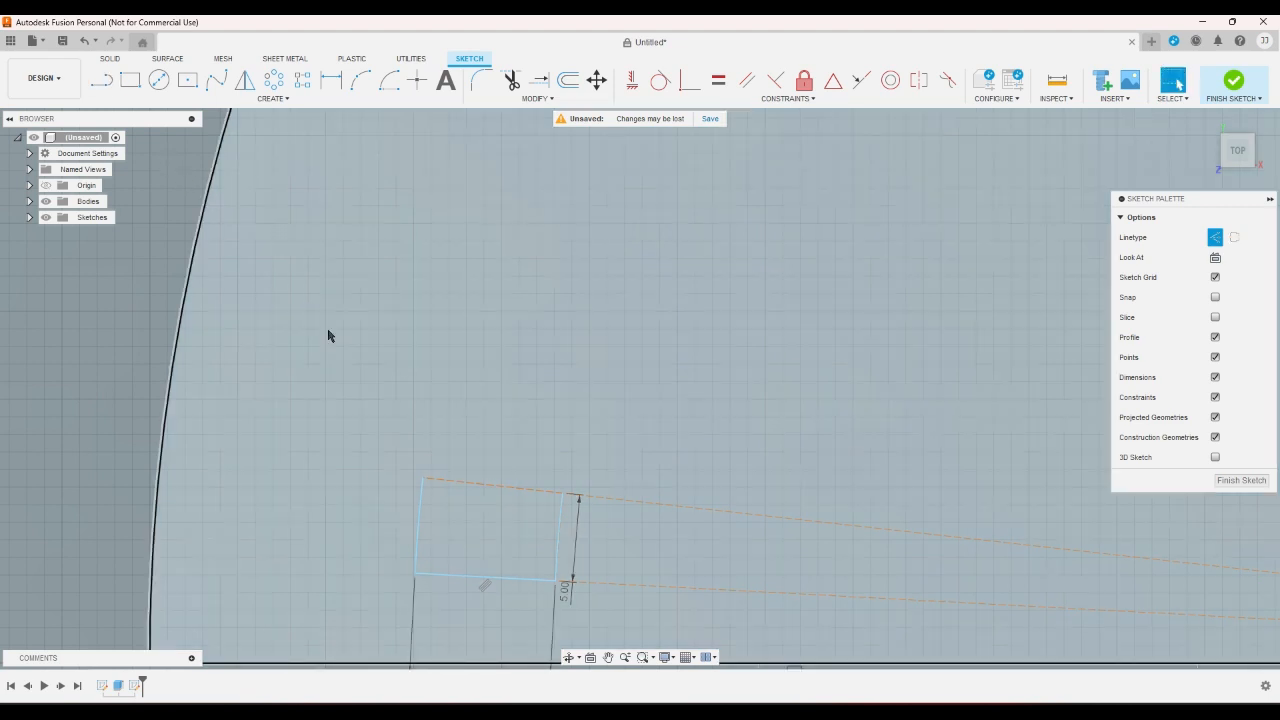
Draw a solid line from the outer short arc's upper end to the inner short arc's upper end, closing the tab outline.
key(l)
click(426, 480)
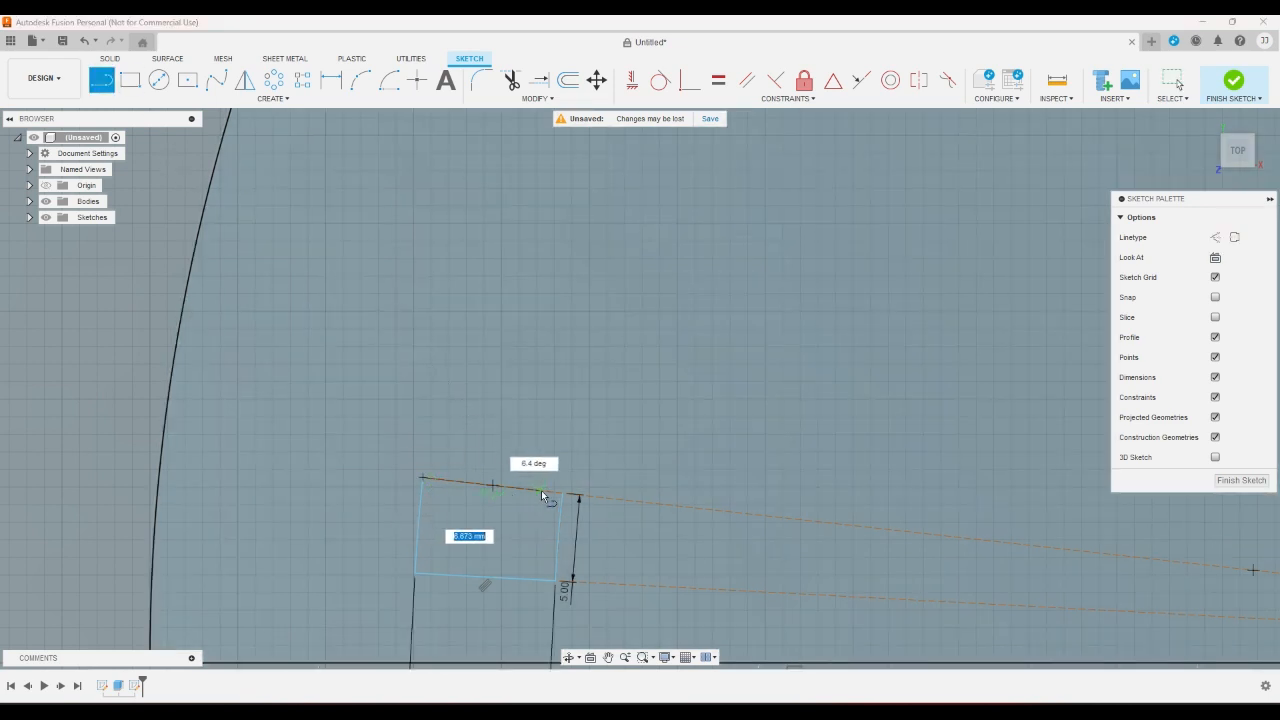
click(561, 495)
right_click(576, 435)
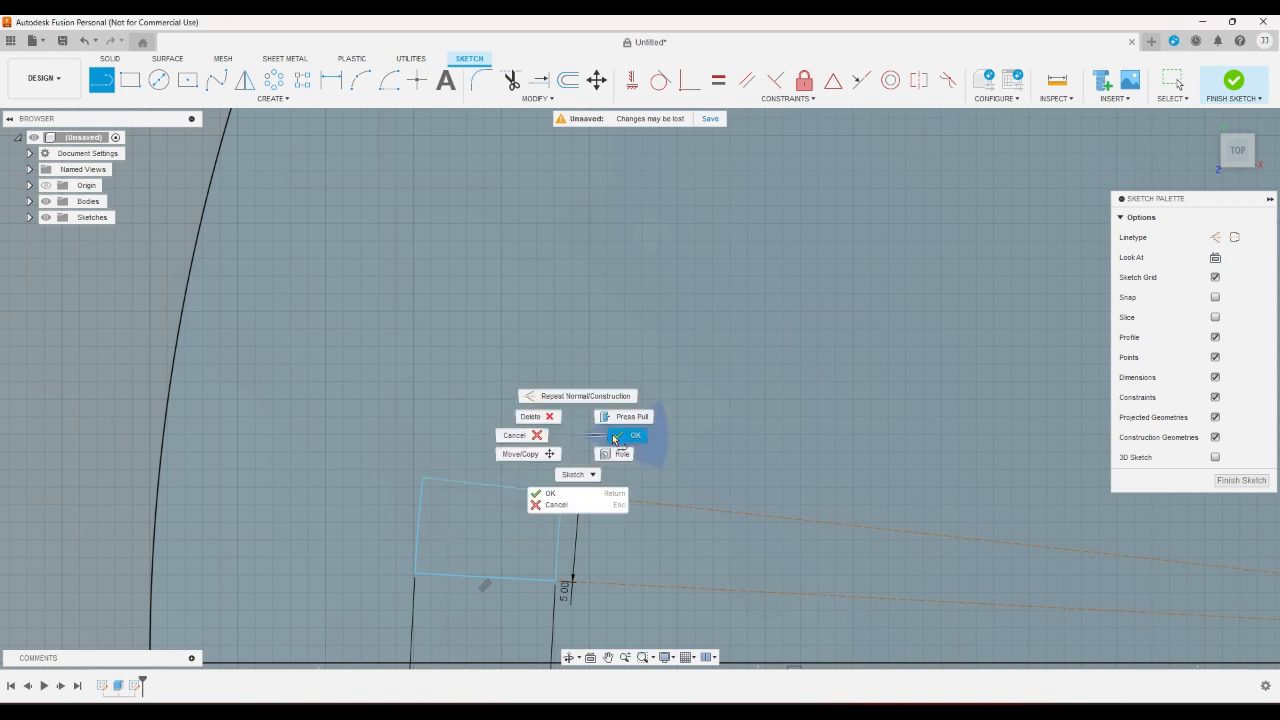
click(626, 435)
scroll(597, 431, down, 5)
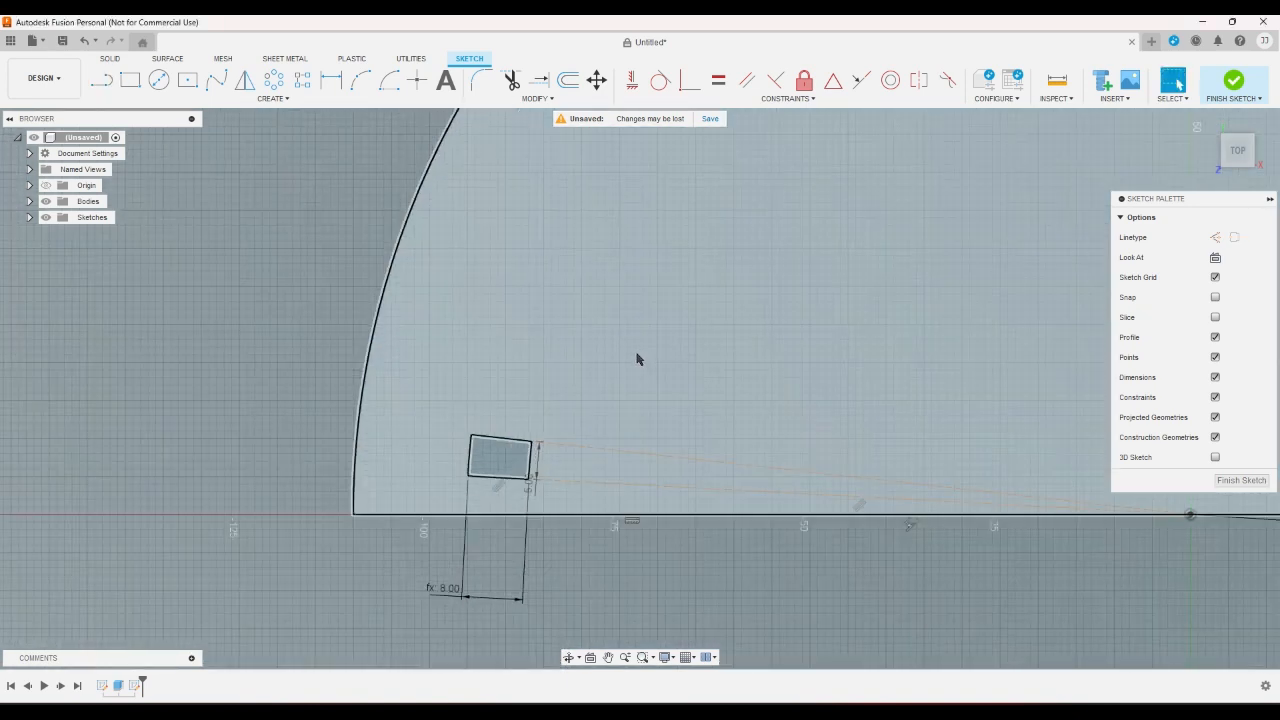
scroll(637, 345, up, 2)
click(567, 80)
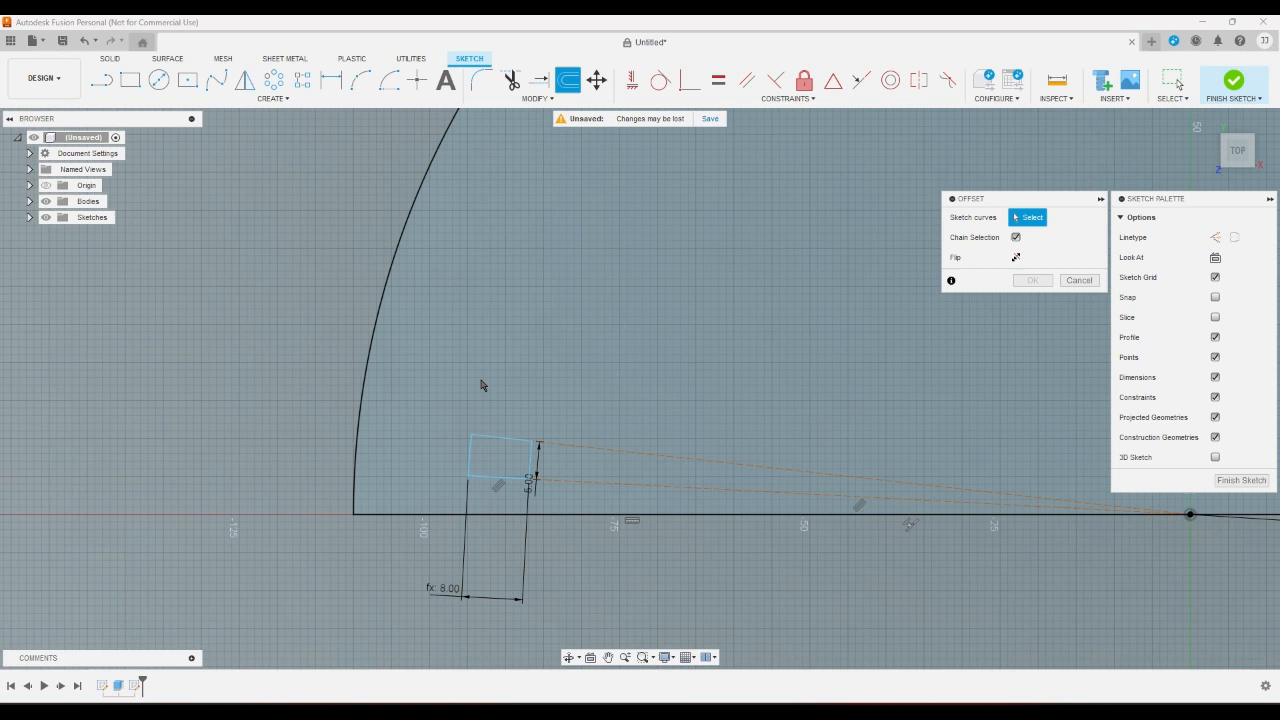
click(500, 441)
click(1070, 308)
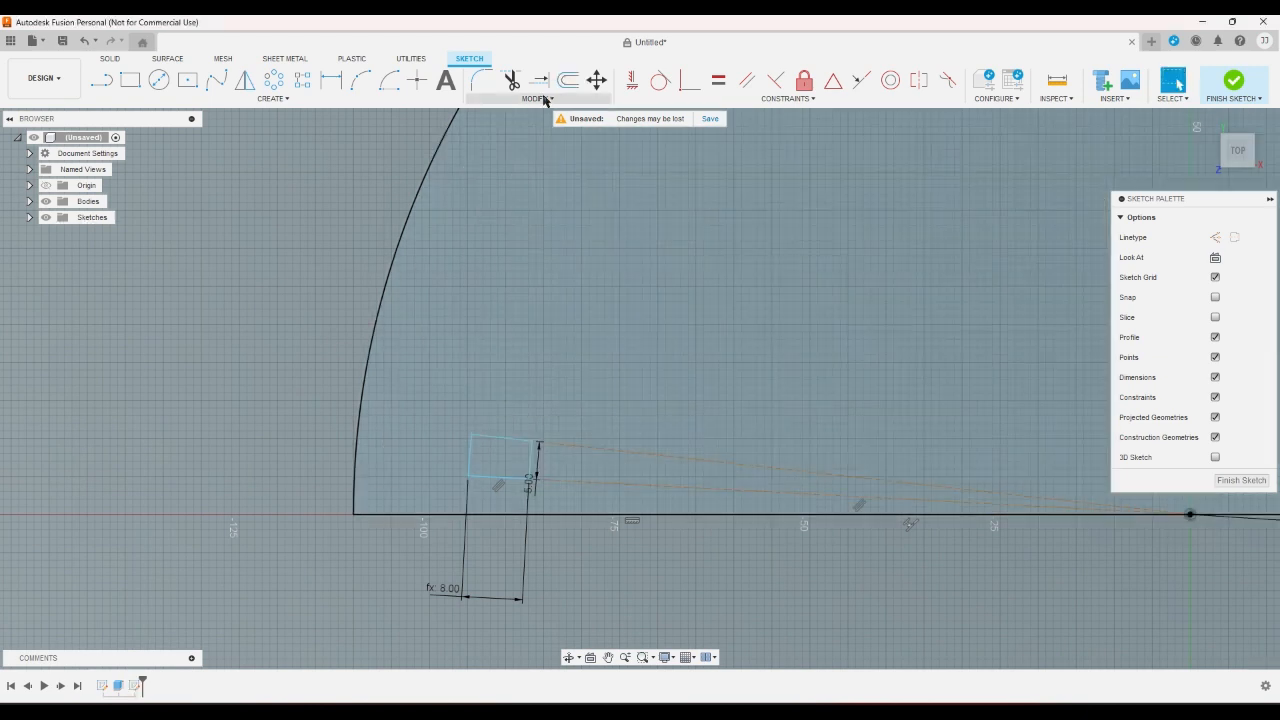
Offset the closed four-sided tab outline outward by 2 mm.
click(567, 80)
click(469, 451)
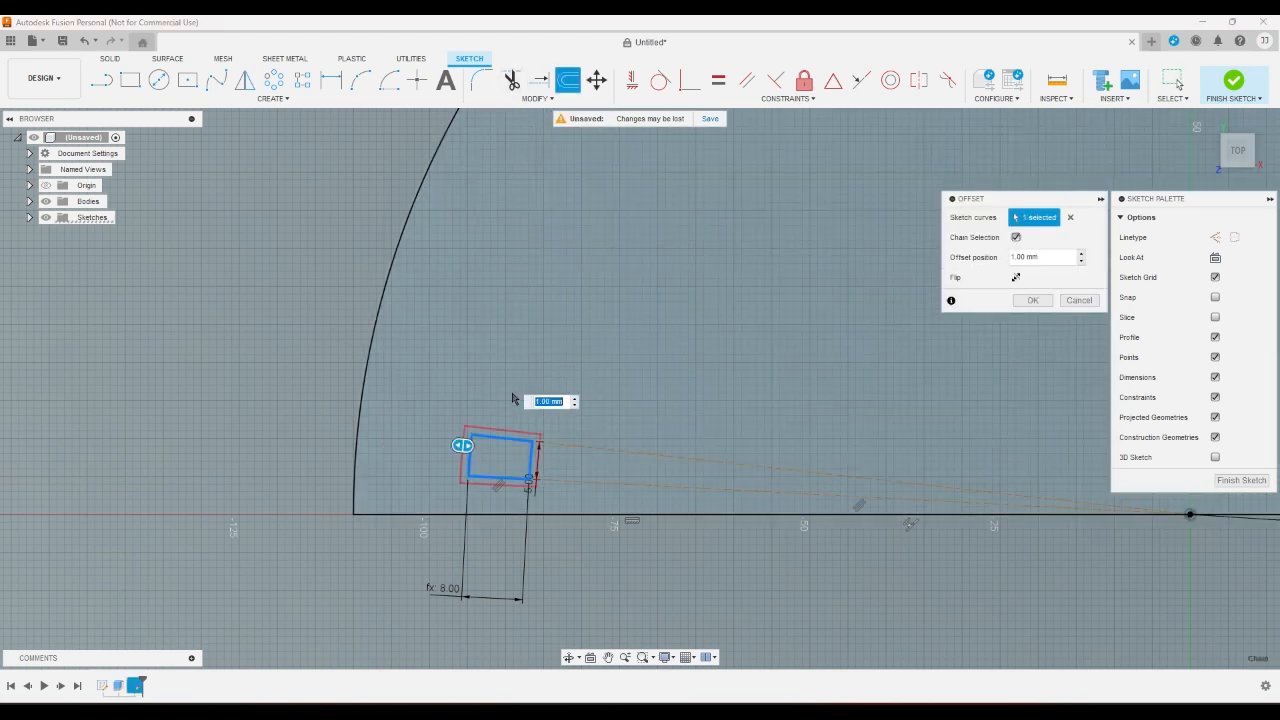
key(Return)
scroll(530, 425, up, 2)
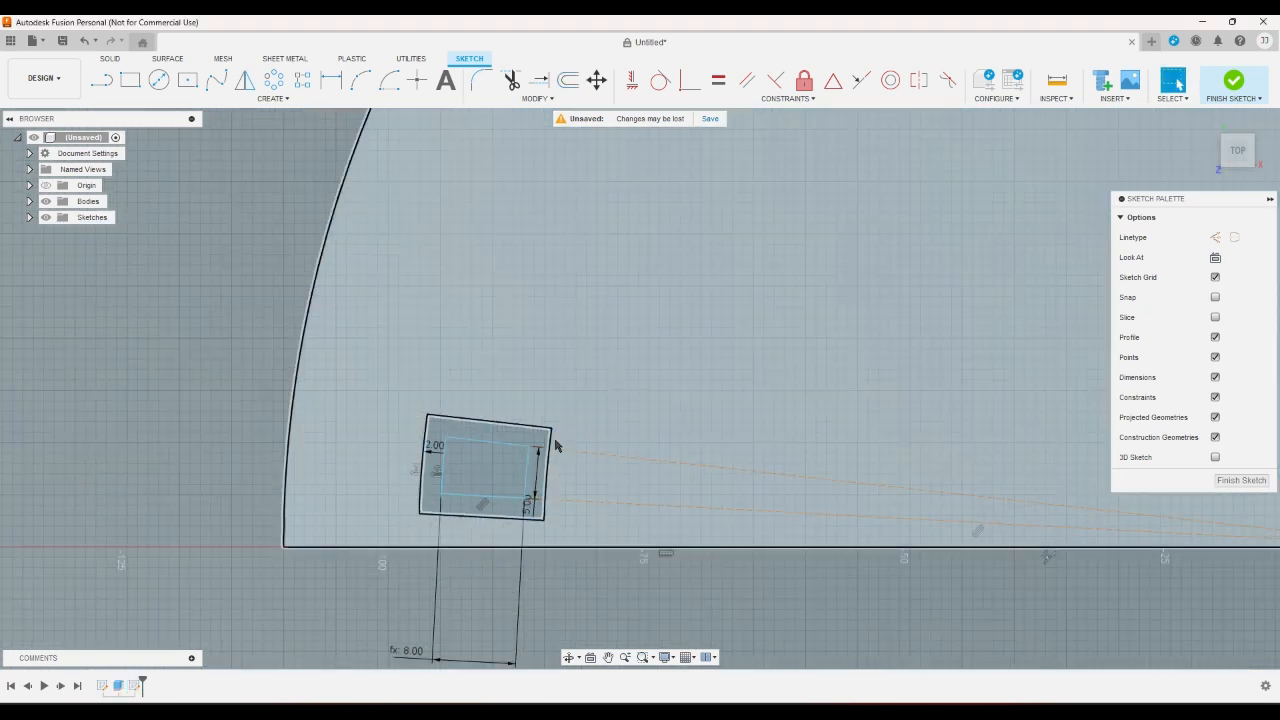
Draw two short lines from the ends of the tab's inner arc to the inner arc of its offset outline.
key(l)
scroll(548, 416, up, 2)
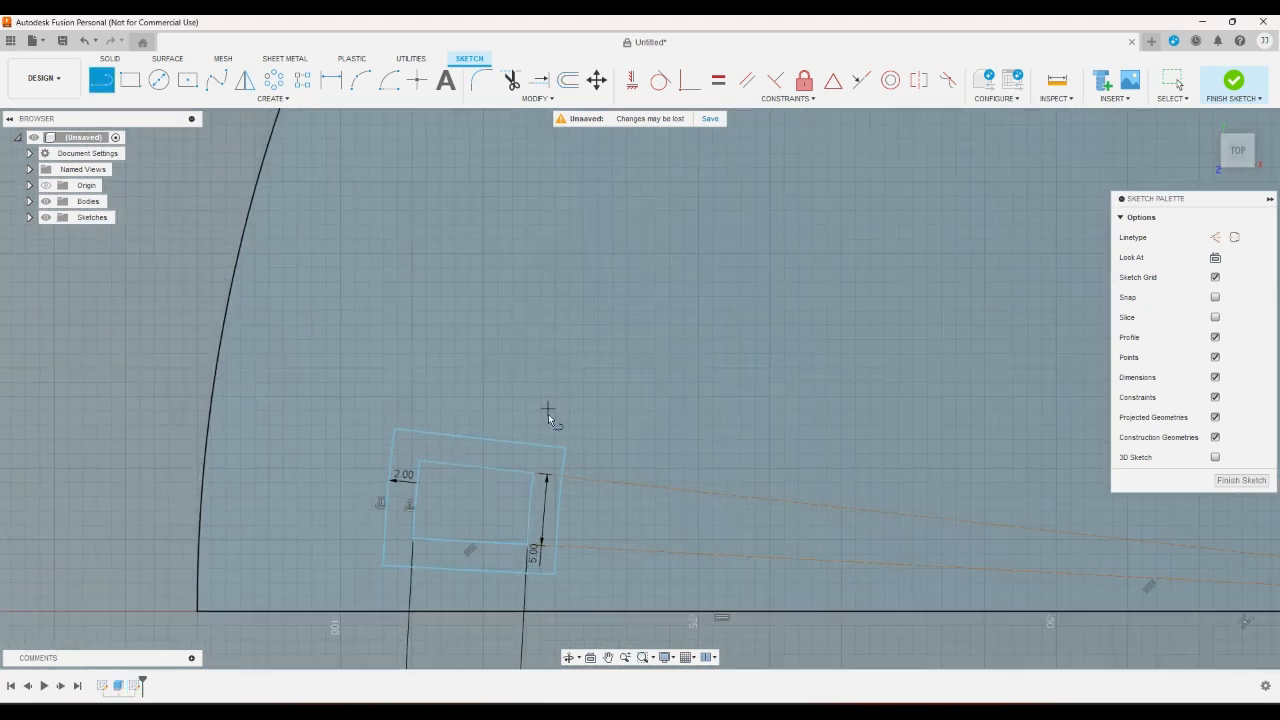
click(532, 474)
click(564, 477)
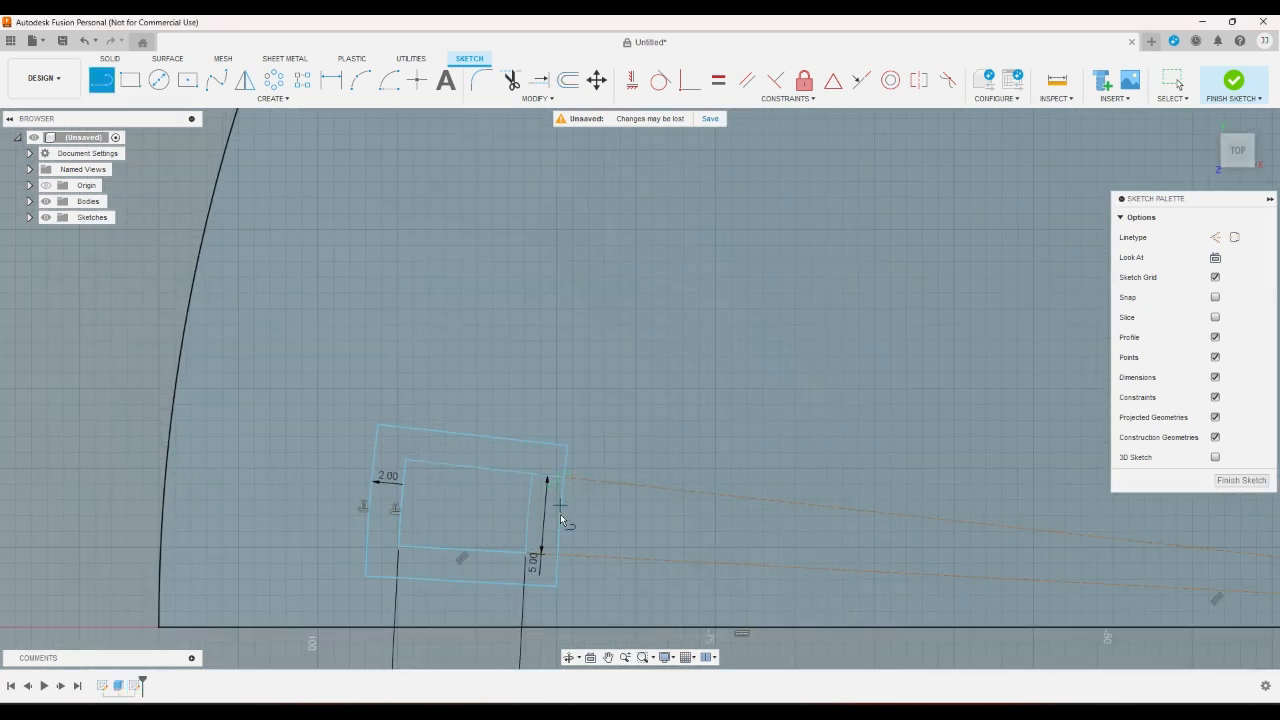
click(533, 558)
click(559, 565)
right_click(580, 582)
click(620, 580)
Move the tab outline and its offset closer to the semicircle's curved edge.
scroll(432, 527, down, 5)
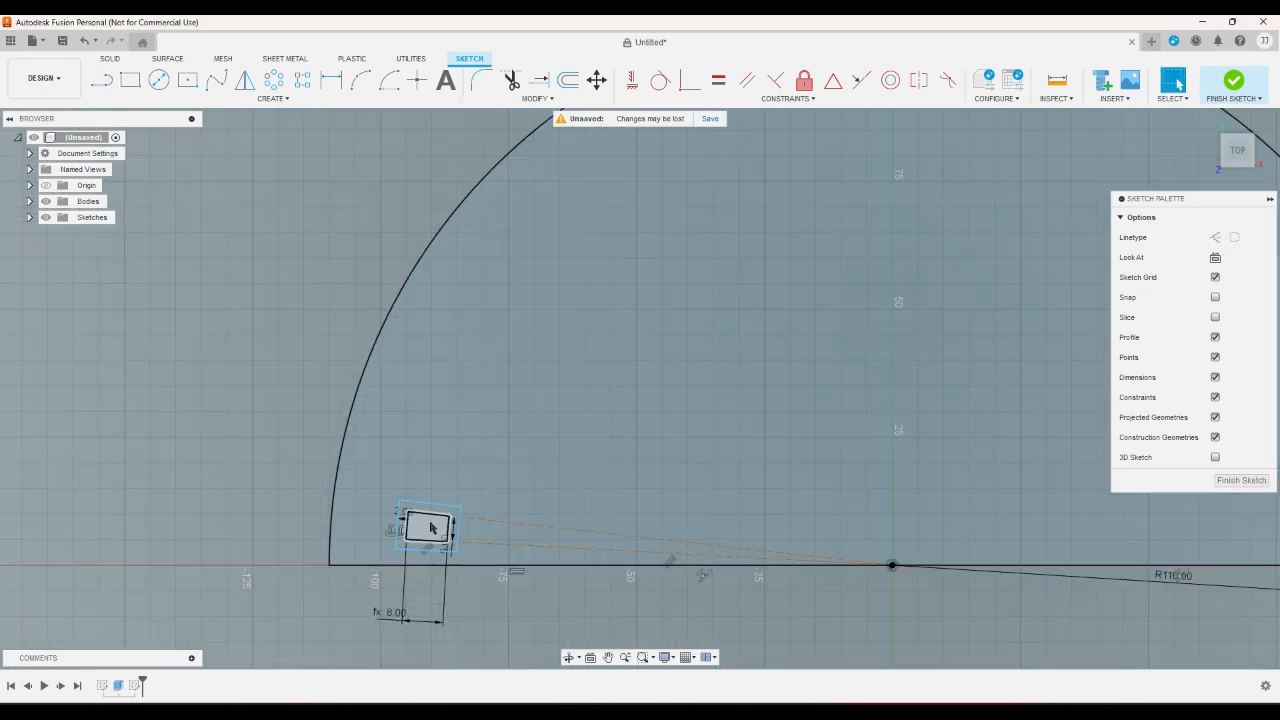
scroll(440, 530, down, 3)
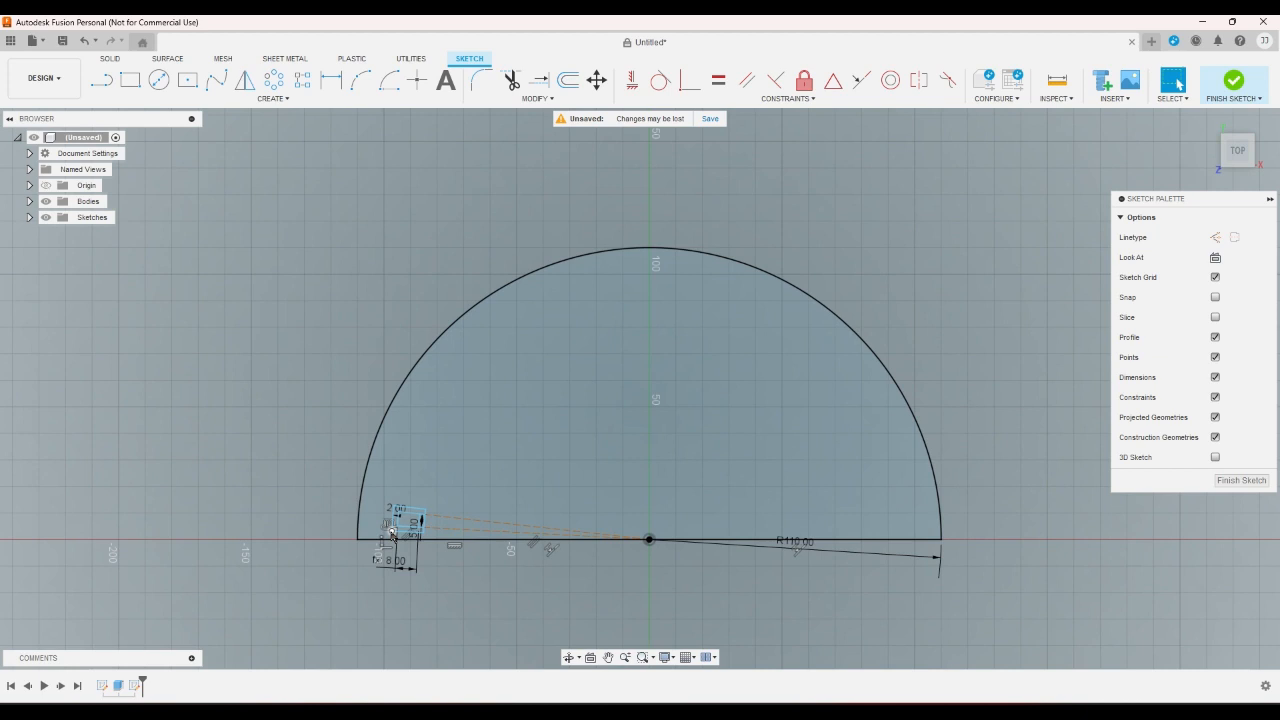
scroll(392, 532, up, 5)
click(393, 510)
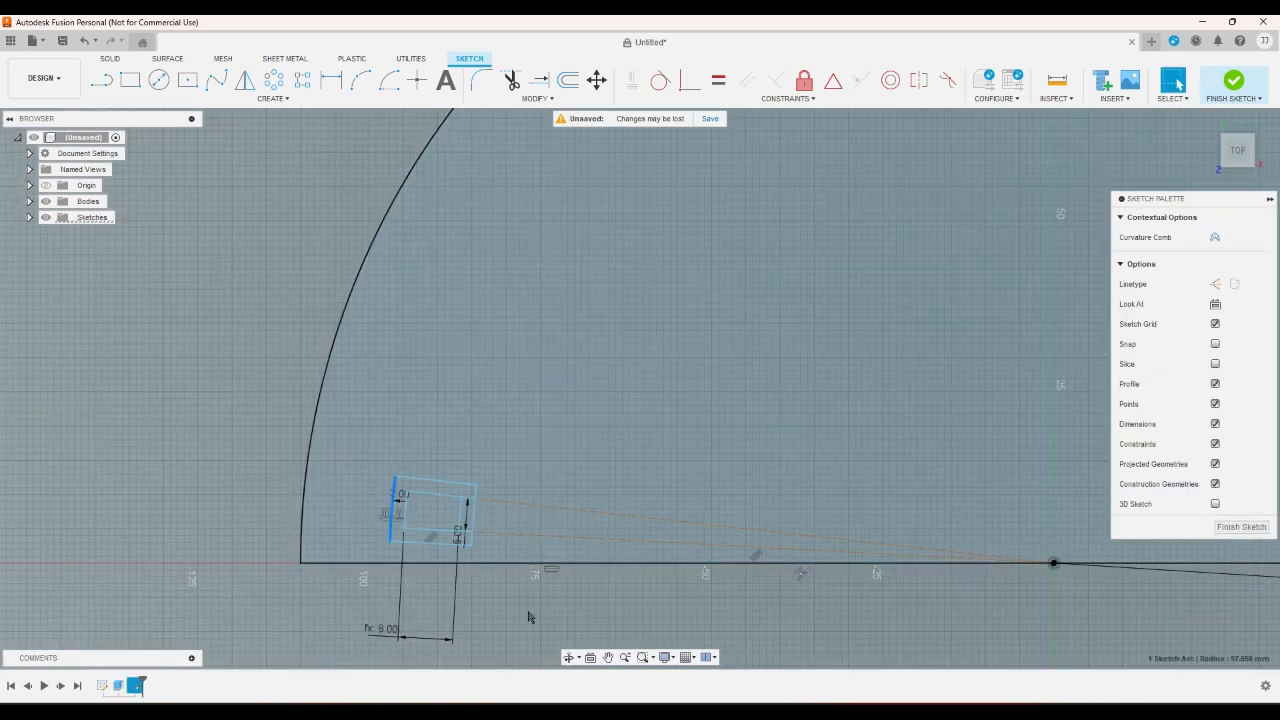
click(529, 616)
drag(476, 538, 414, 538)
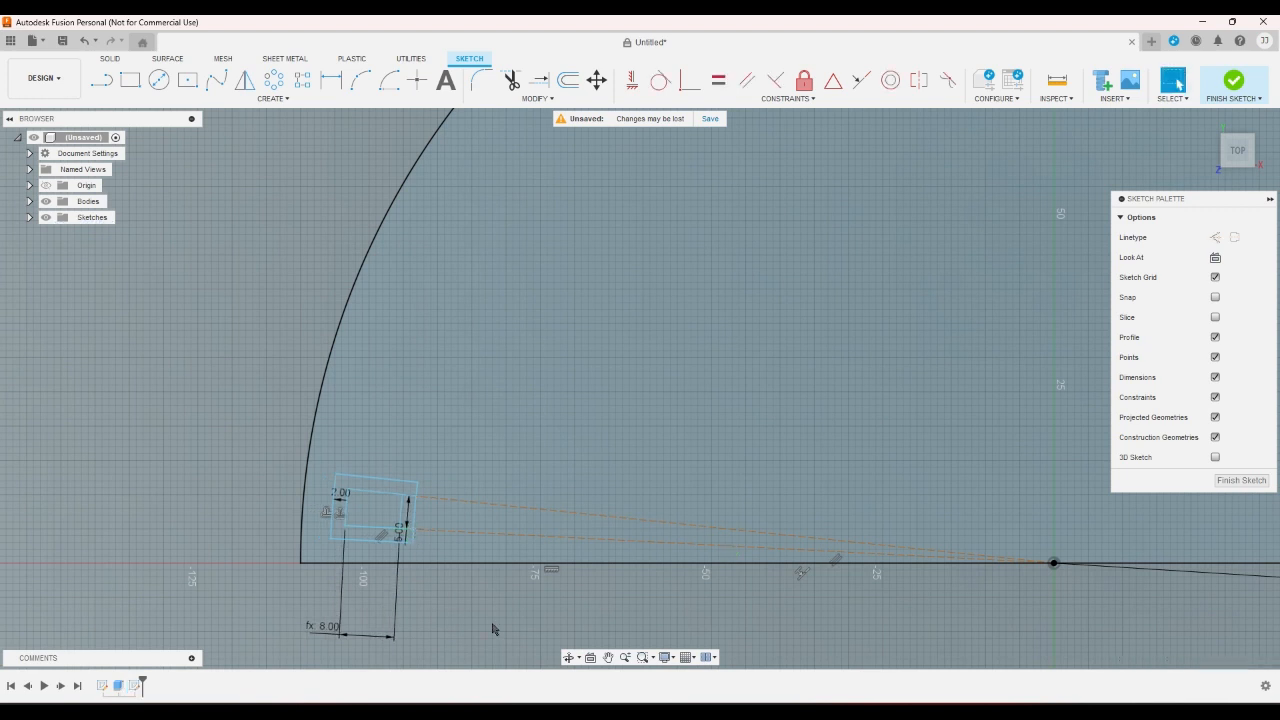
Dimension the gap between the offset outline's outer arc and the semicircle's curved edge at 5 mm.
click(331, 82)
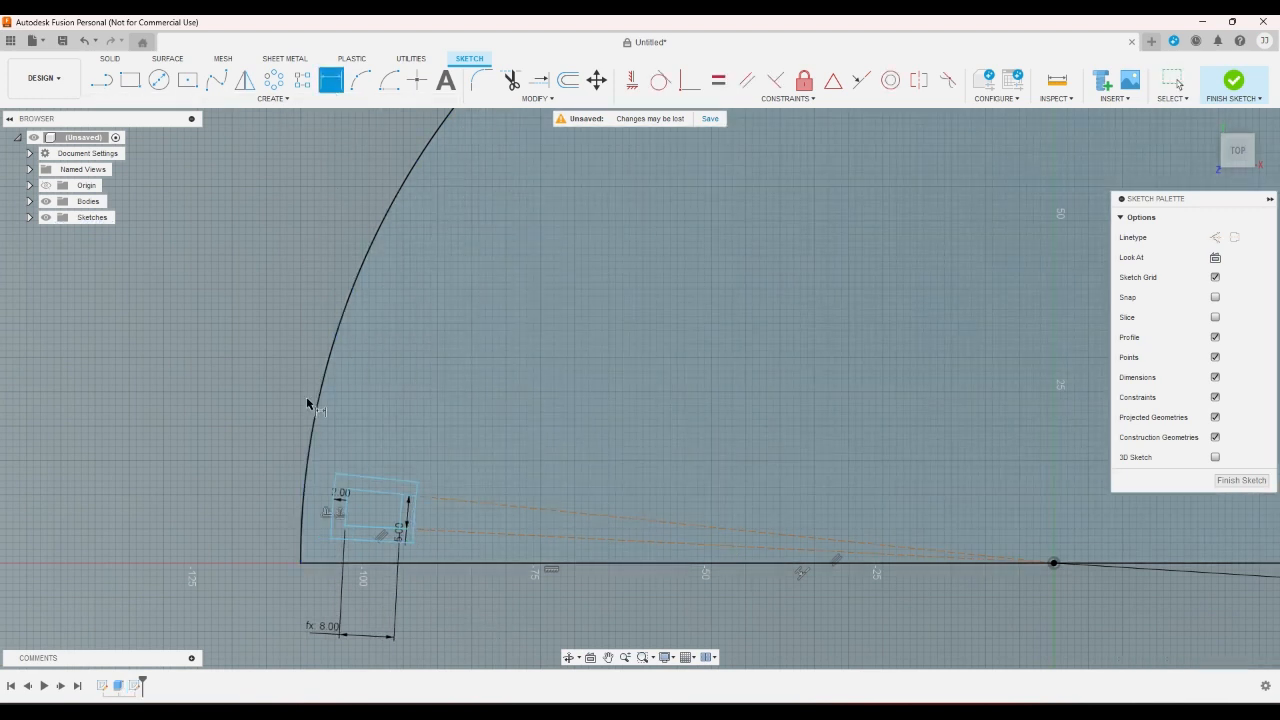
click(331, 490)
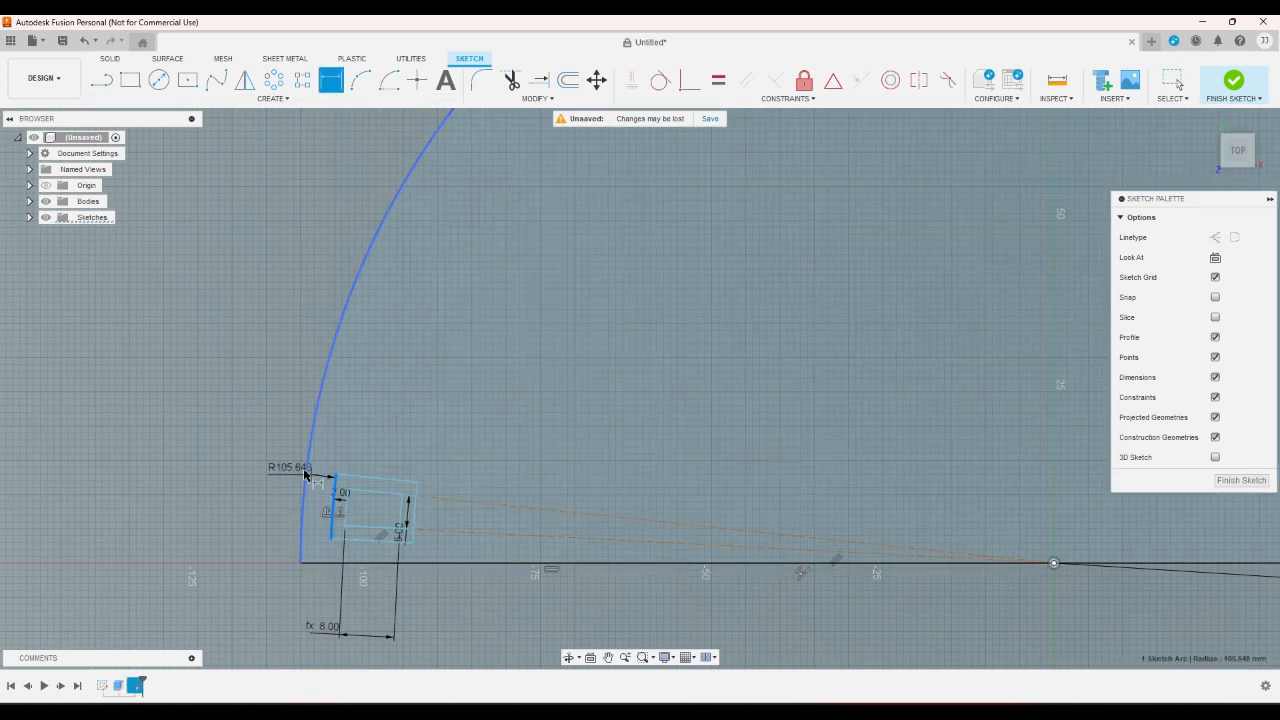
click(306, 470)
click(347, 436)
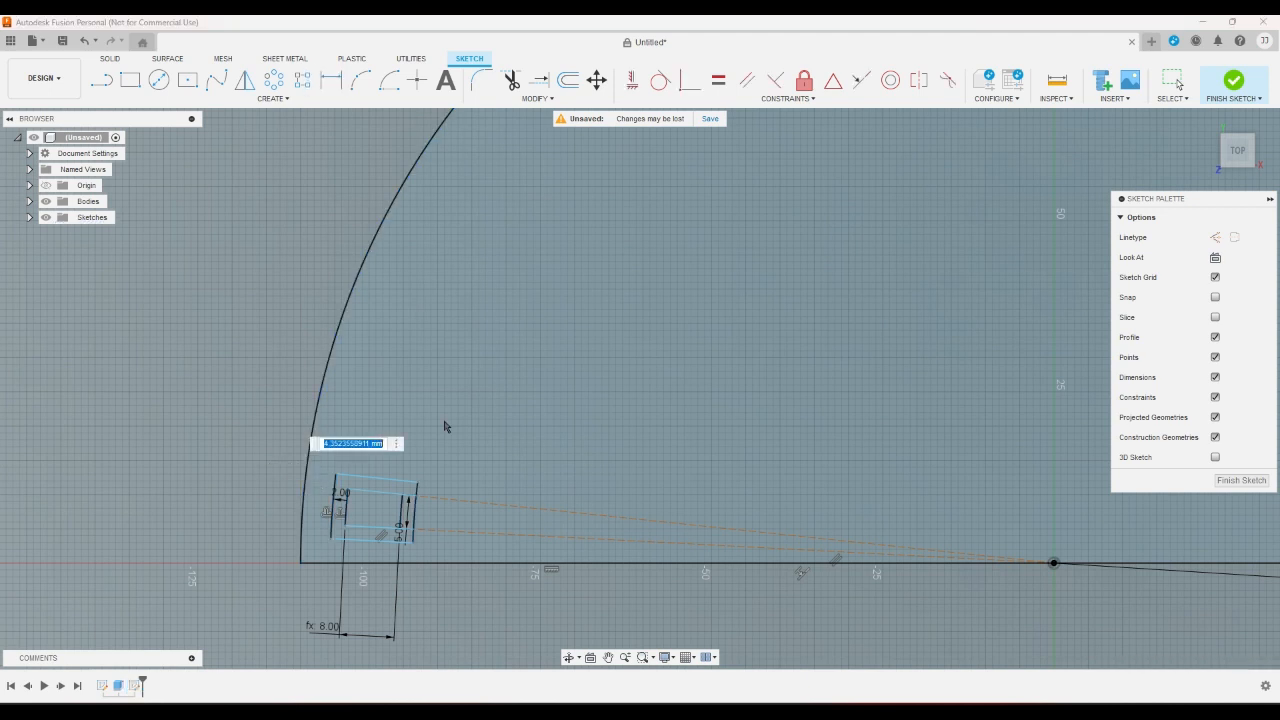
text(5)
key(Return)
Set the gap between the offset outline and the semicircle's curved edge to 3 mm.
scroll(323, 543, down, 3)
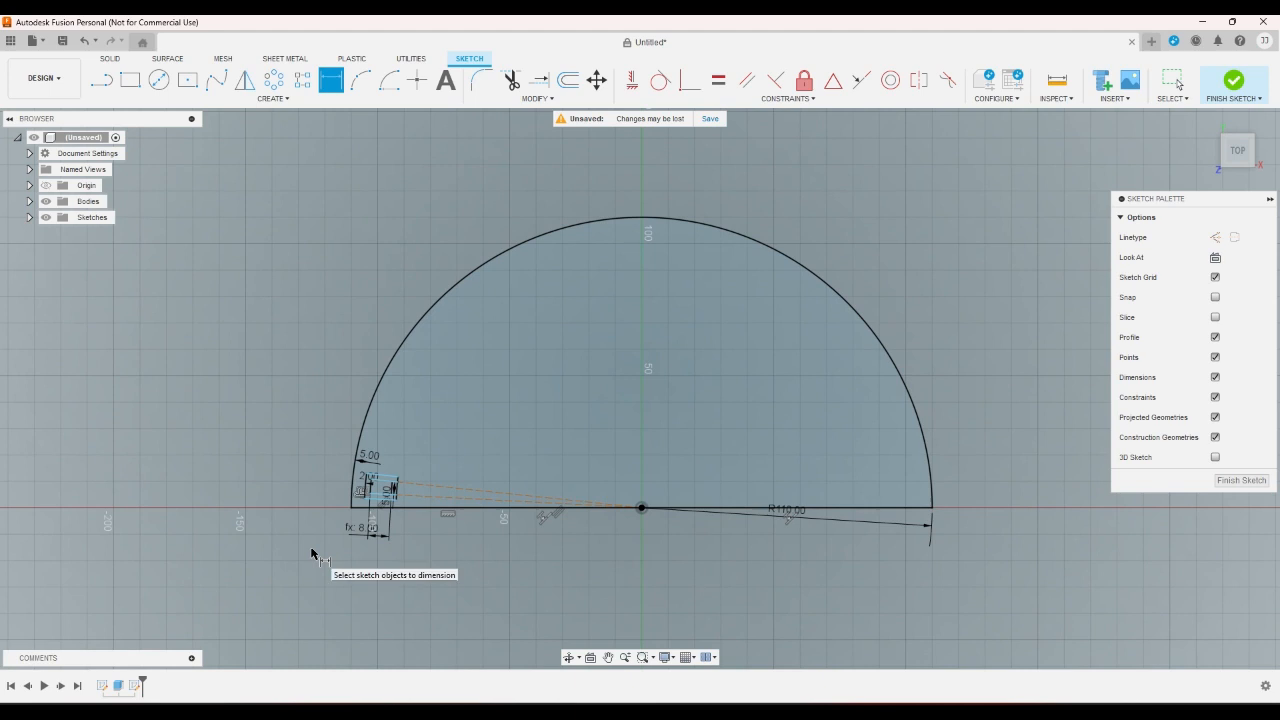
scroll(430, 474, up, 2)
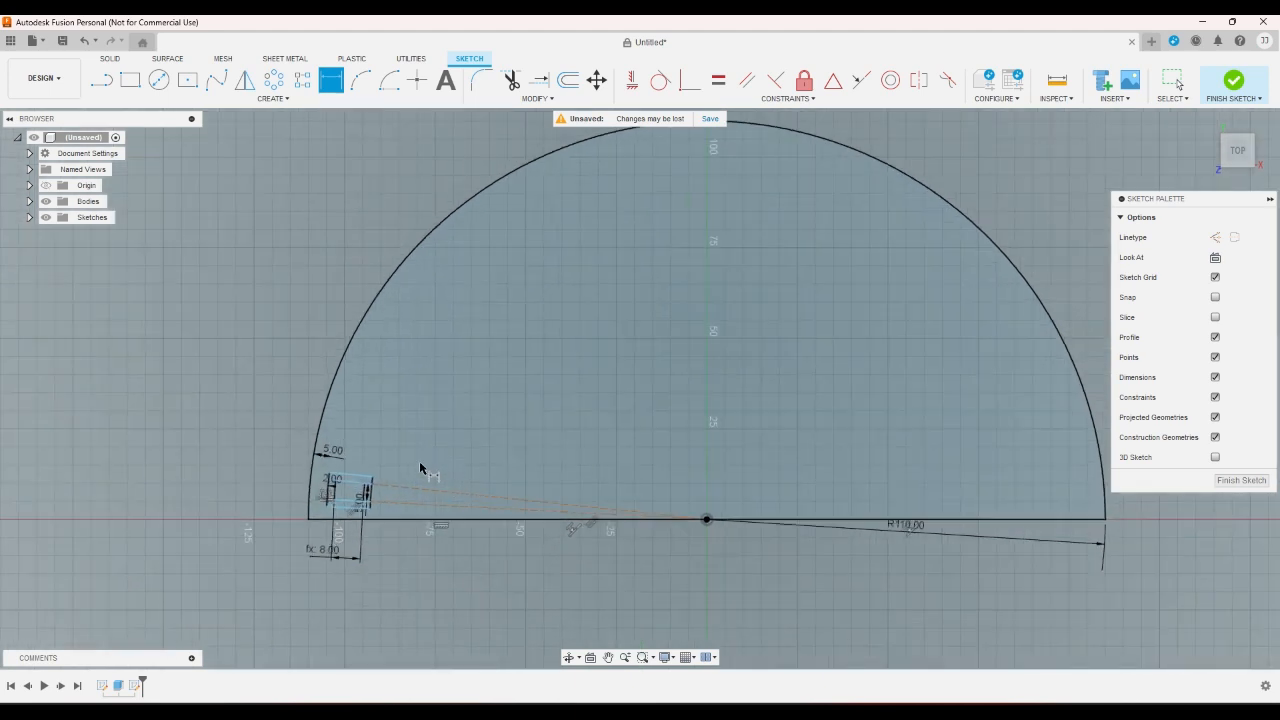
right_click(372, 468)
key(Escape)
double_click(337, 456)
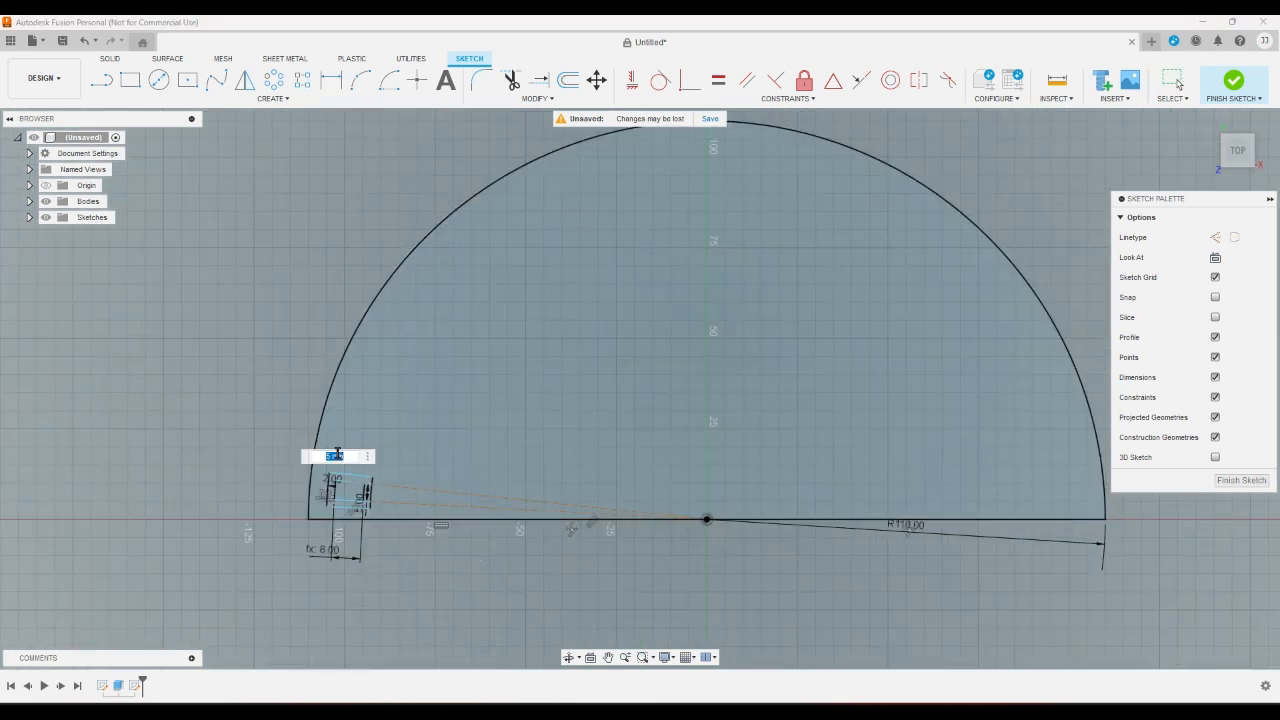
text(3)
key(Return)
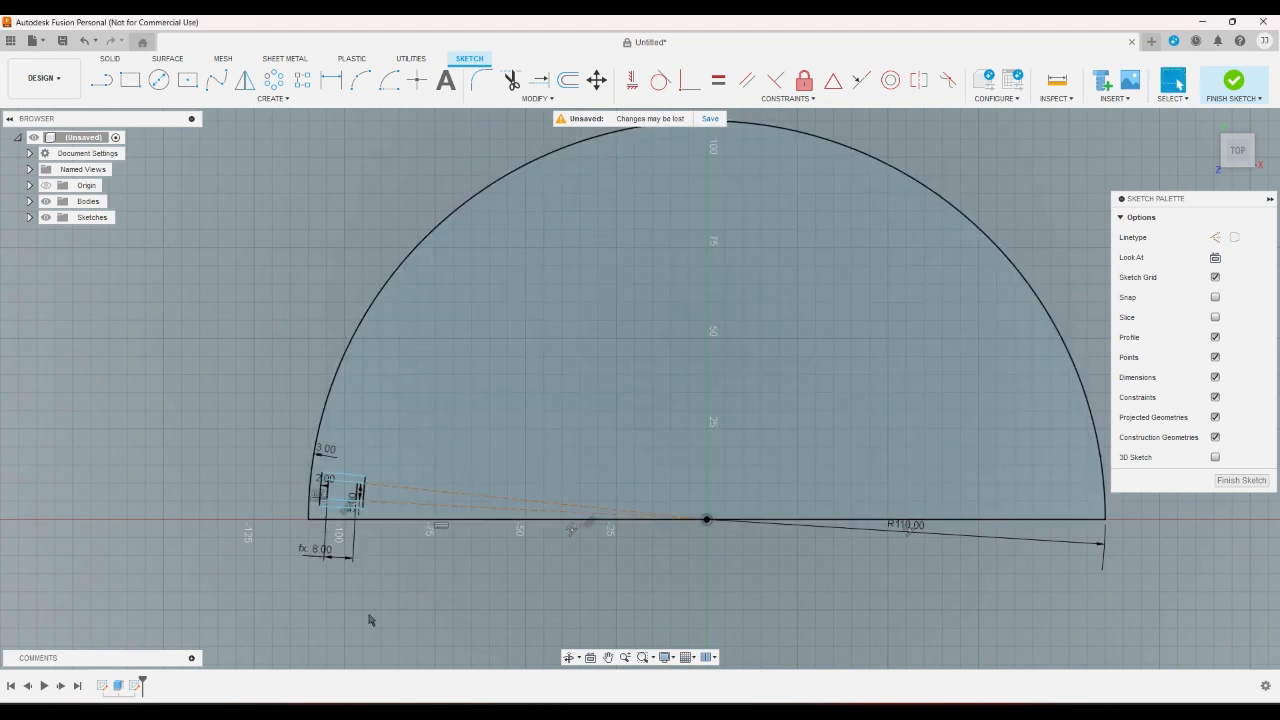
scroll(430, 400, up, 1)
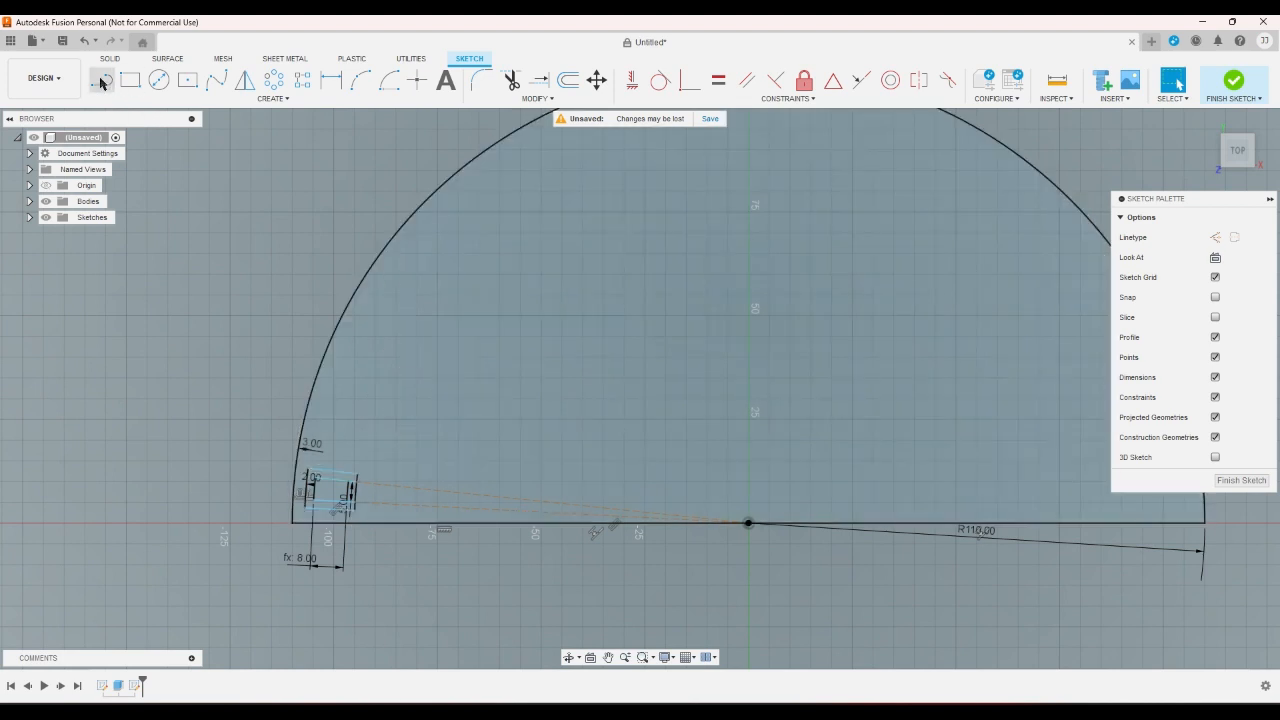
click(101, 83)
scroll(357, 437, up, 3)
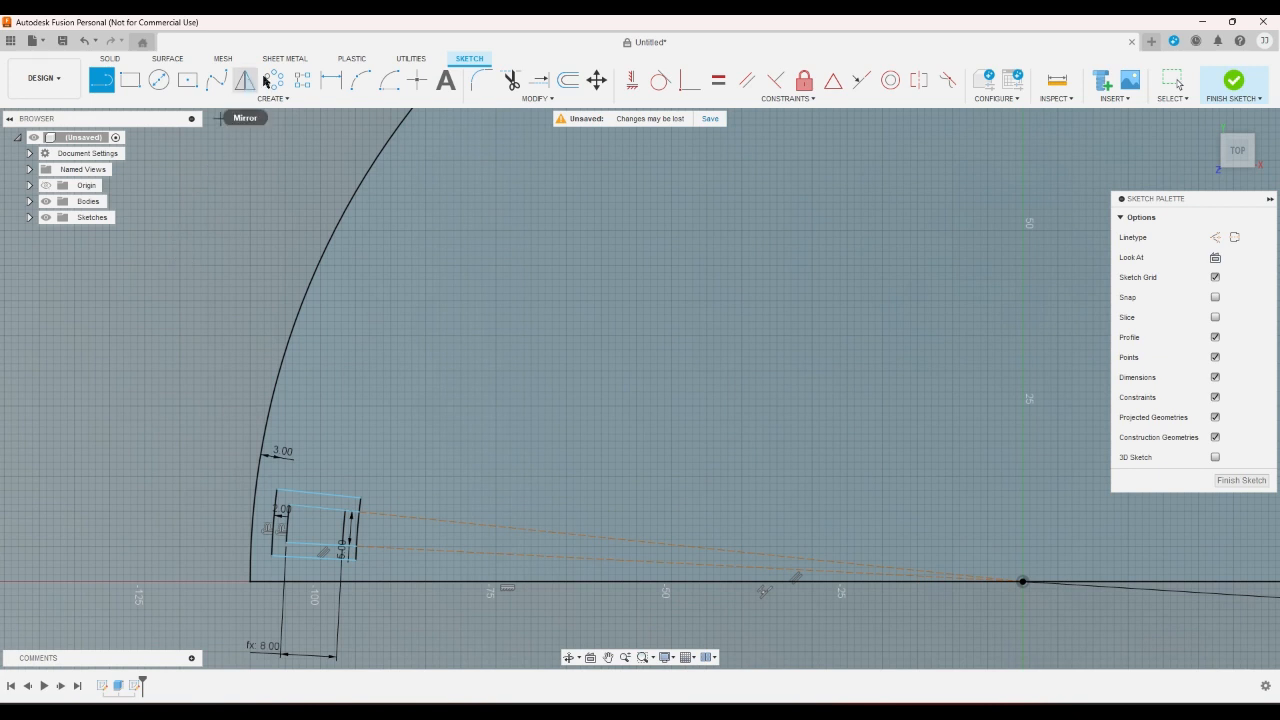
click(360, 80)
click(1022, 581)
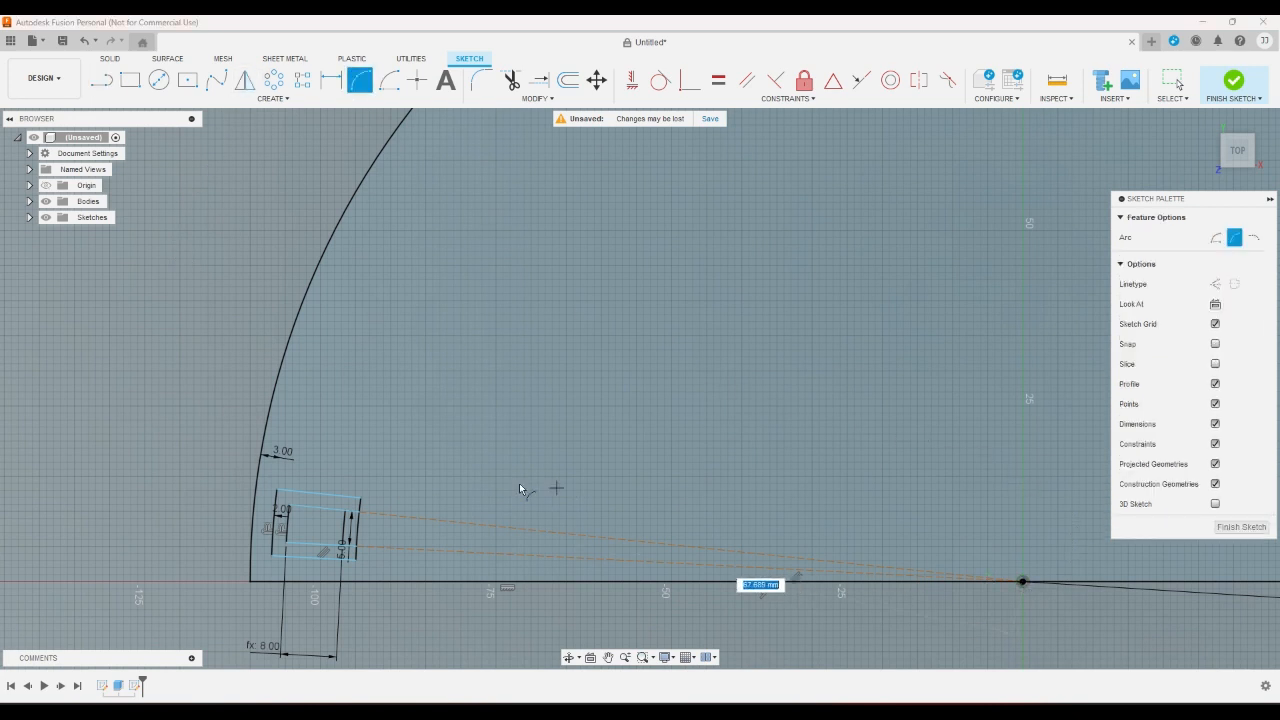
click(362, 498)
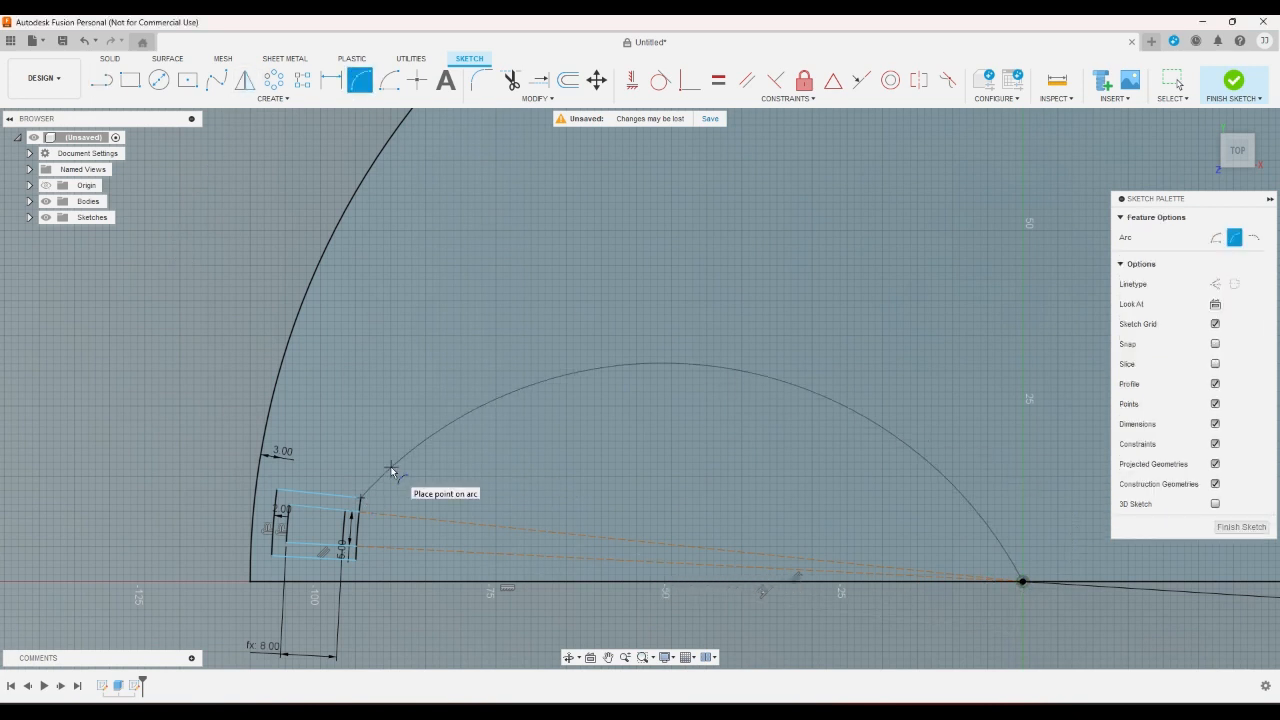
right_click(363, 472)
click(363, 472)
Draw a short center-point arc around the origin, extending upward from the upper end of the offset outline's inner arc.
click(389, 80)
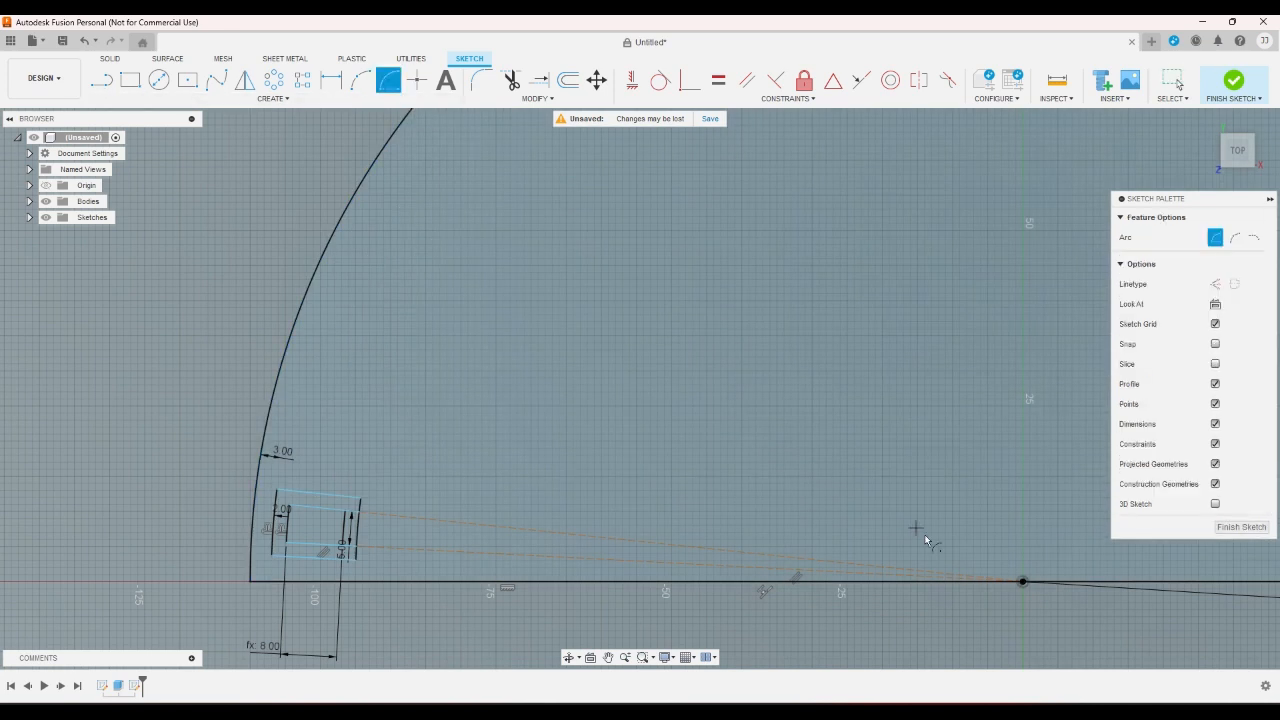
click(1022, 581)
click(361, 499)
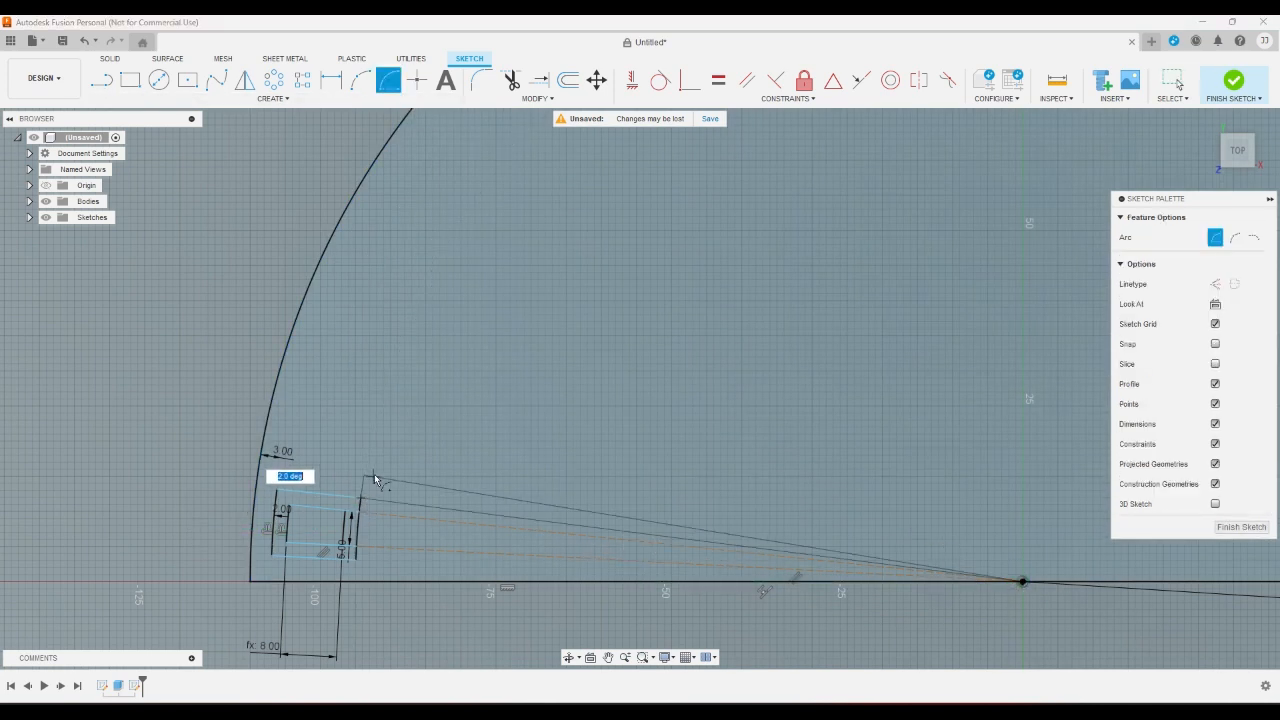
click(378, 470)
right_click(408, 449)
click(460, 455)
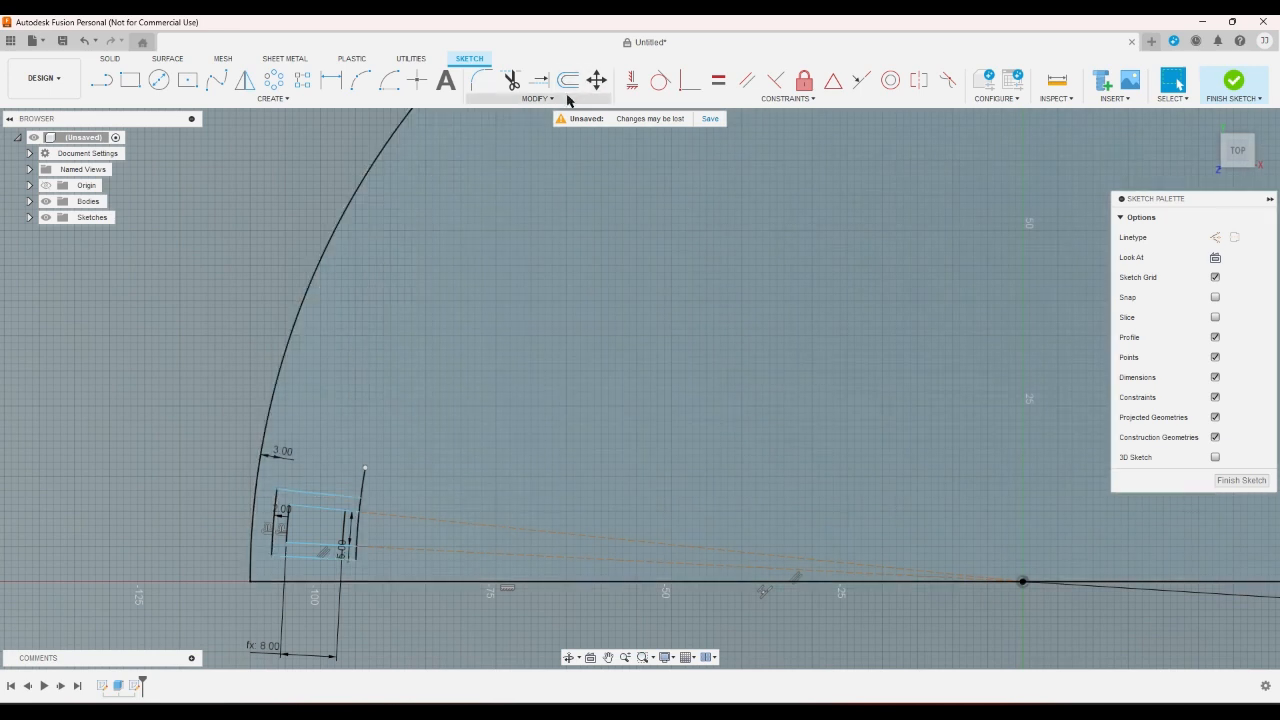
Add a user parameter named tabedgedistance in mm with the expression 3.
click(558, 98)
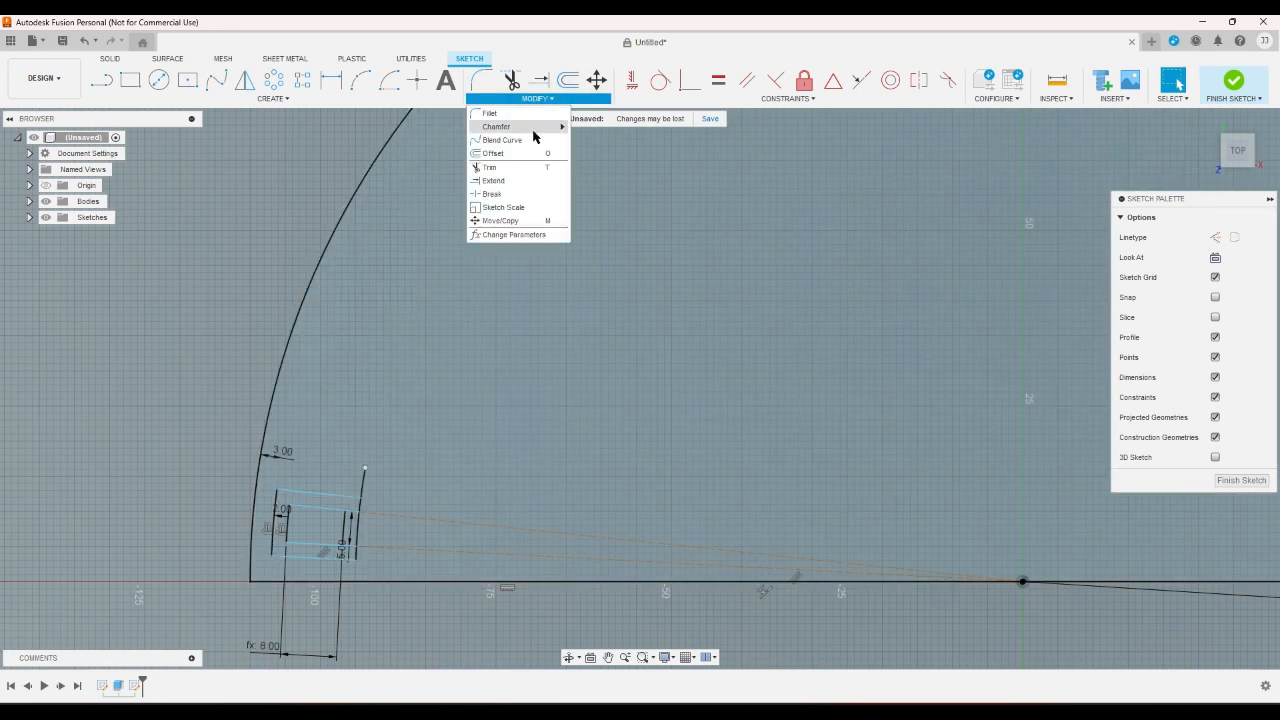
click(530, 233)
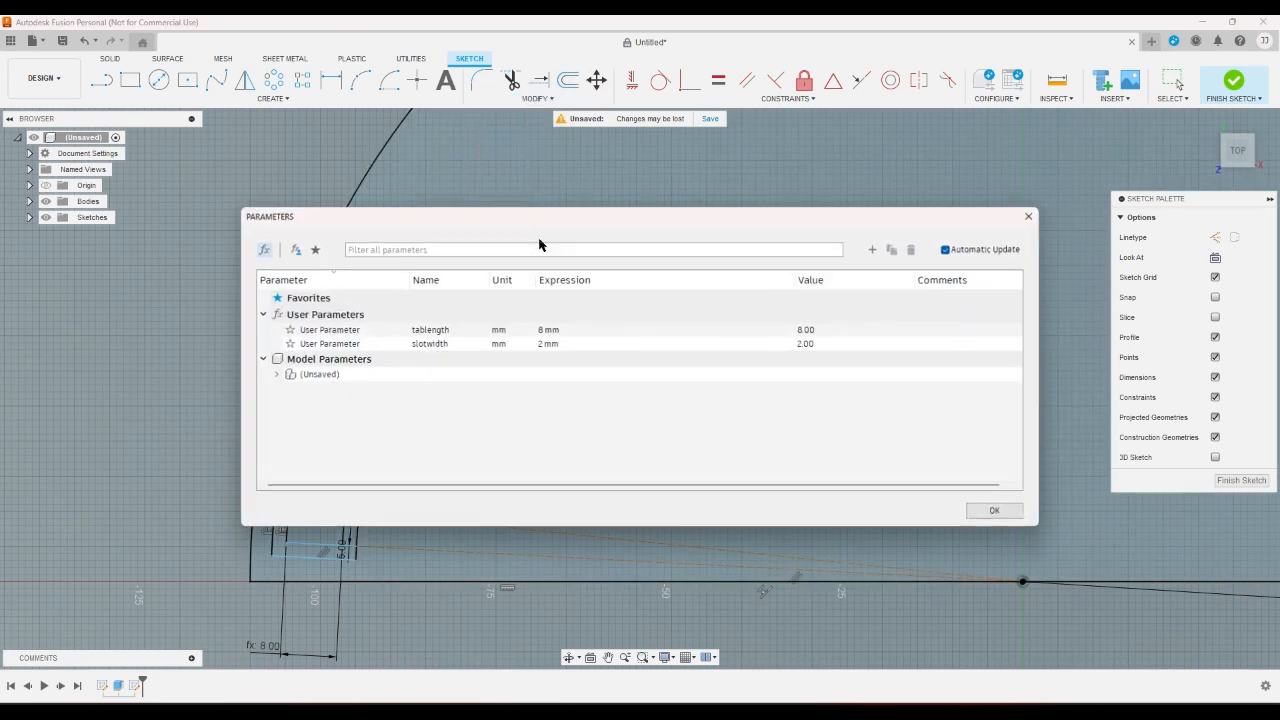
click(870, 252)
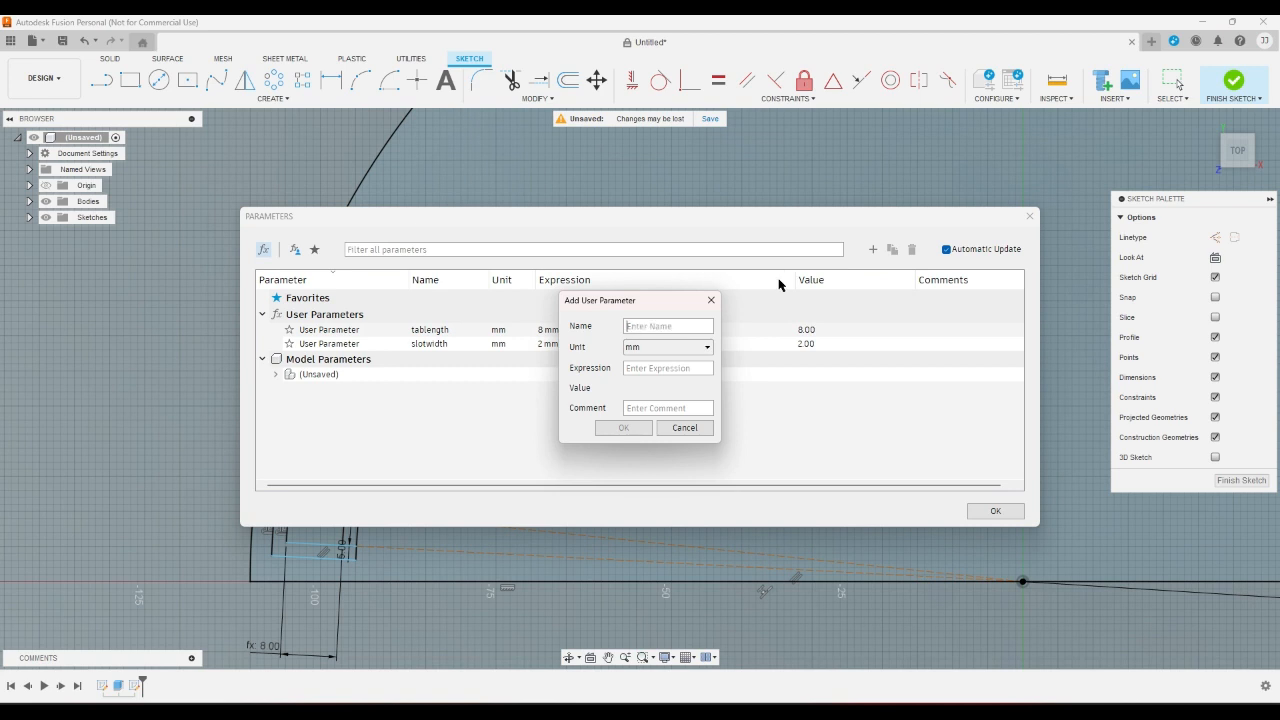
text(tabedgedistance)
click(693, 363)
text(3)
click(624, 427)
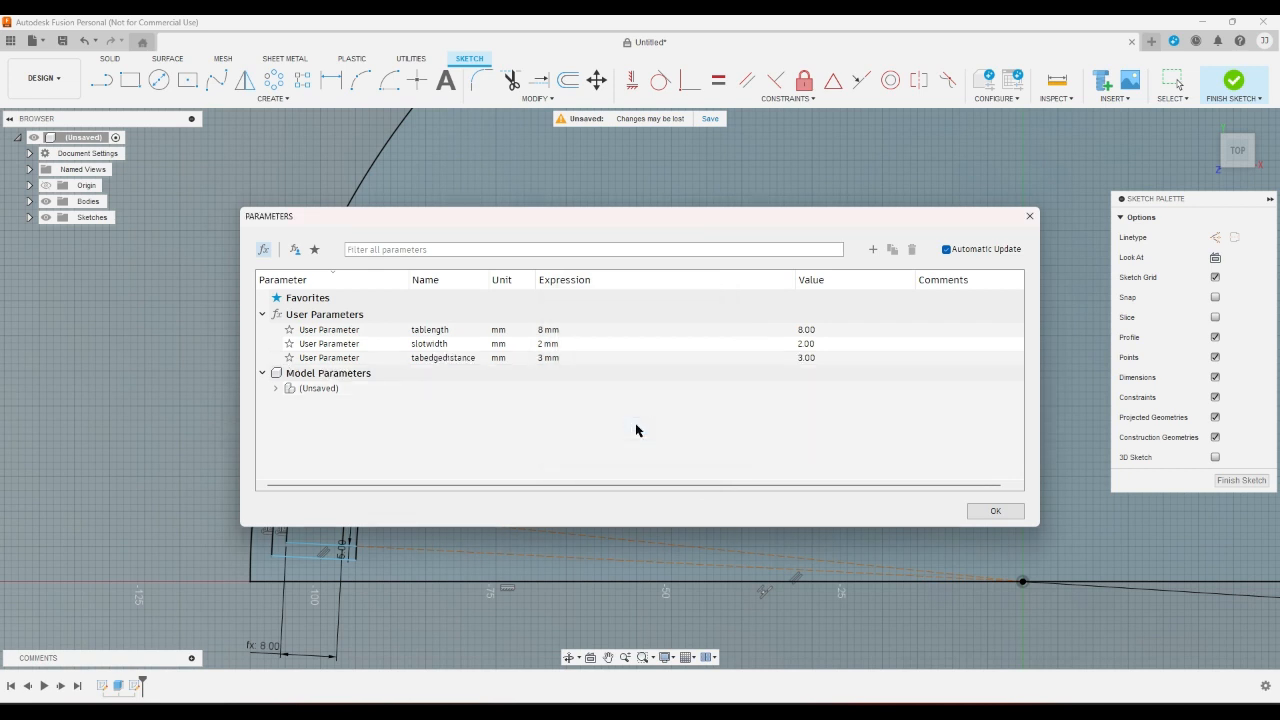
click(1002, 512)
Link the gap dimension between the offset outline and the semicircle's curved edge to the tabedgedistance parameter.
double_click(280, 459)
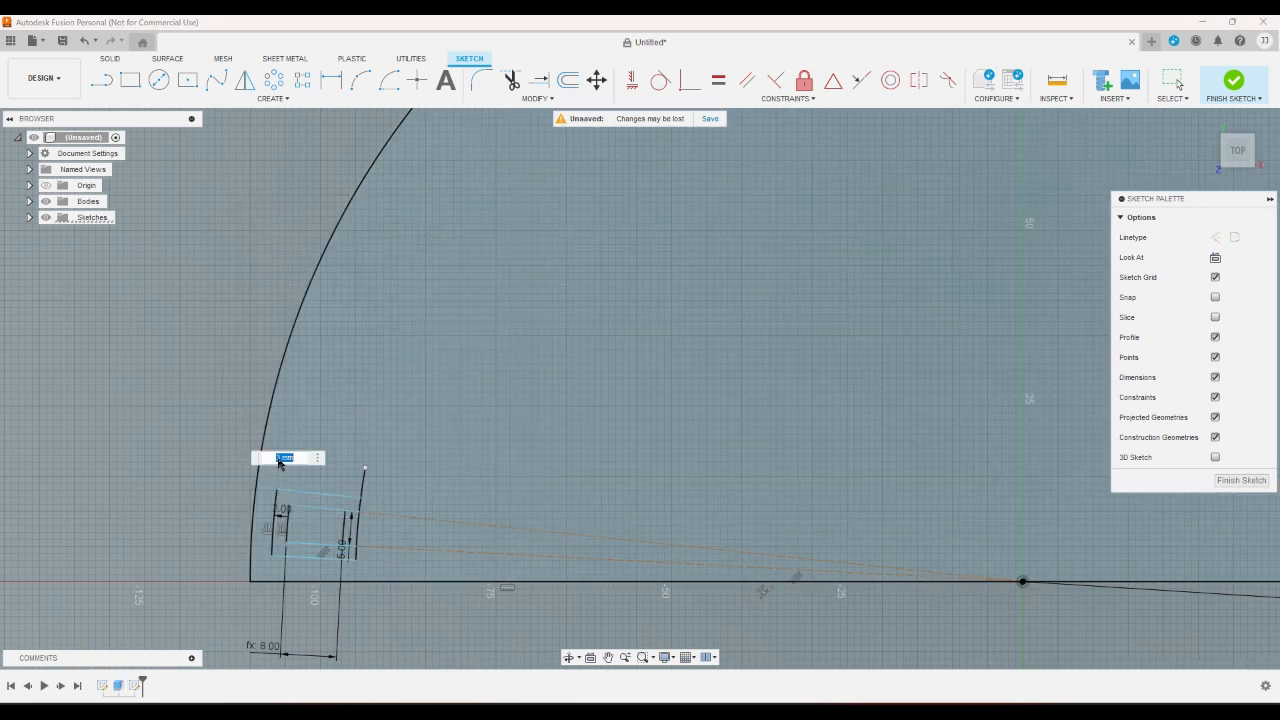
text(tabedgedistance)
click(411, 481)
key(Return)
scroll(411, 481, down, 3)
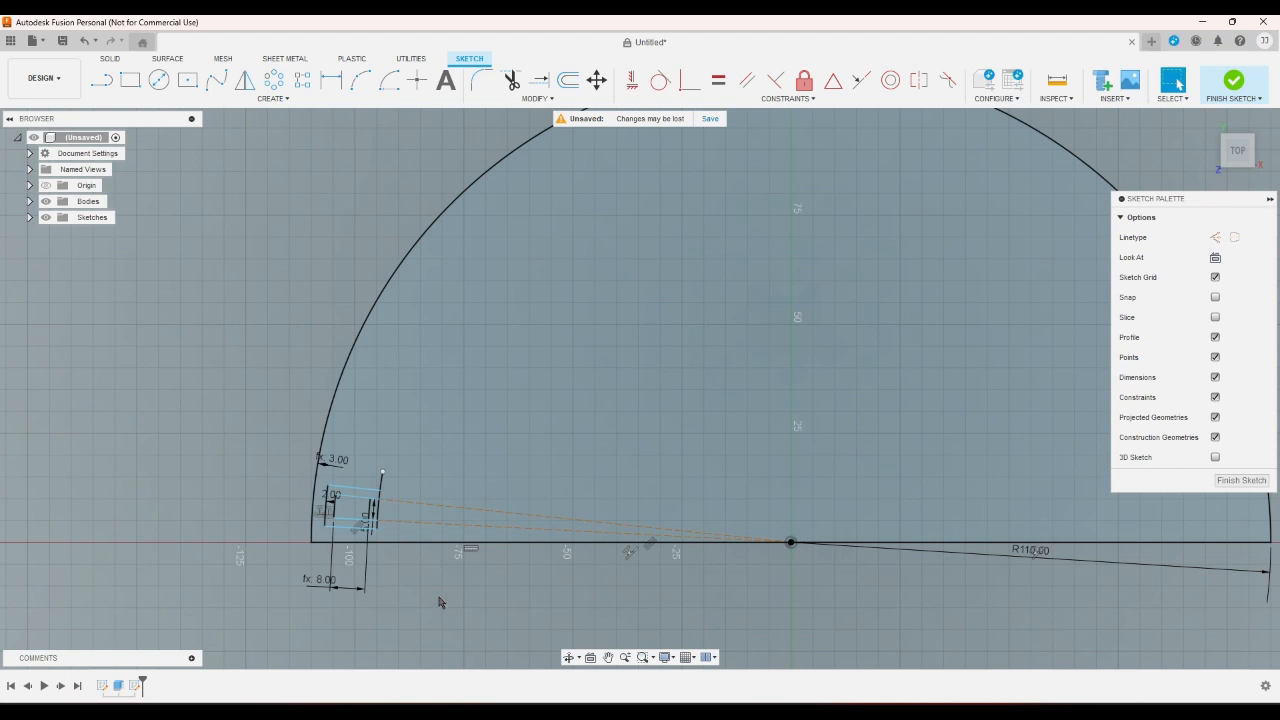
scroll(420, 471, up, 2)
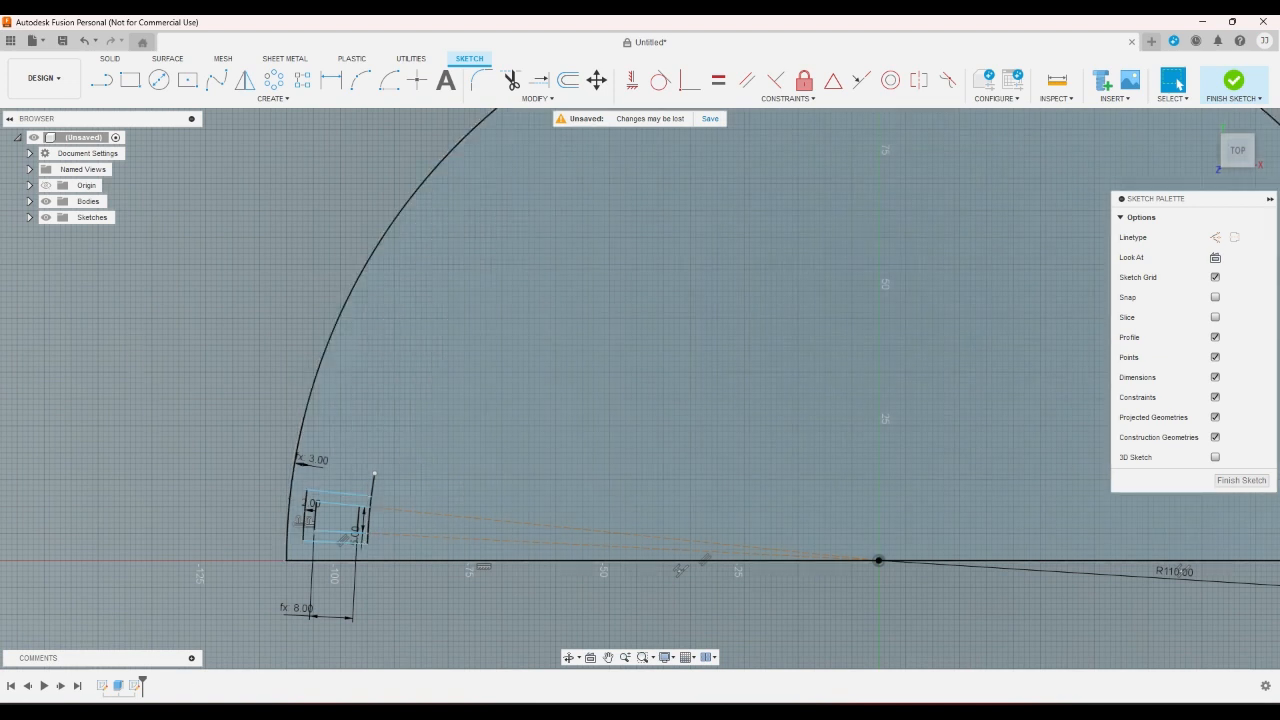
click(101, 688)
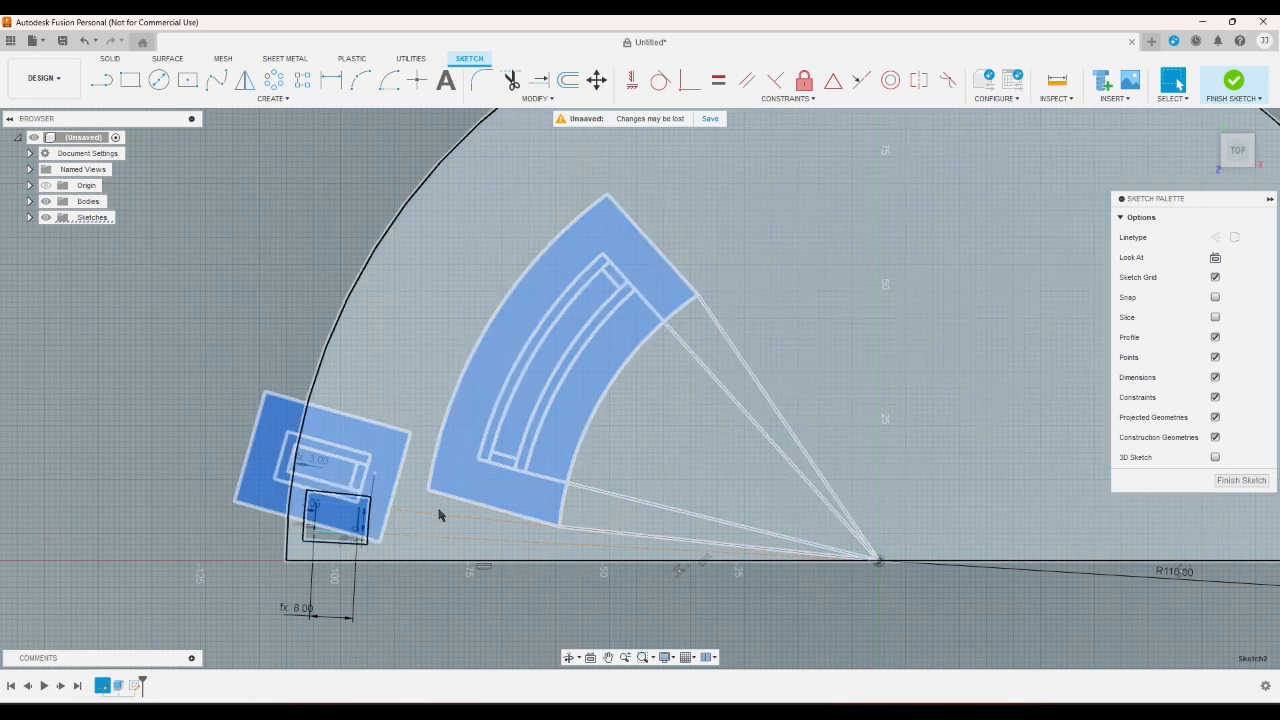
click(473, 594)
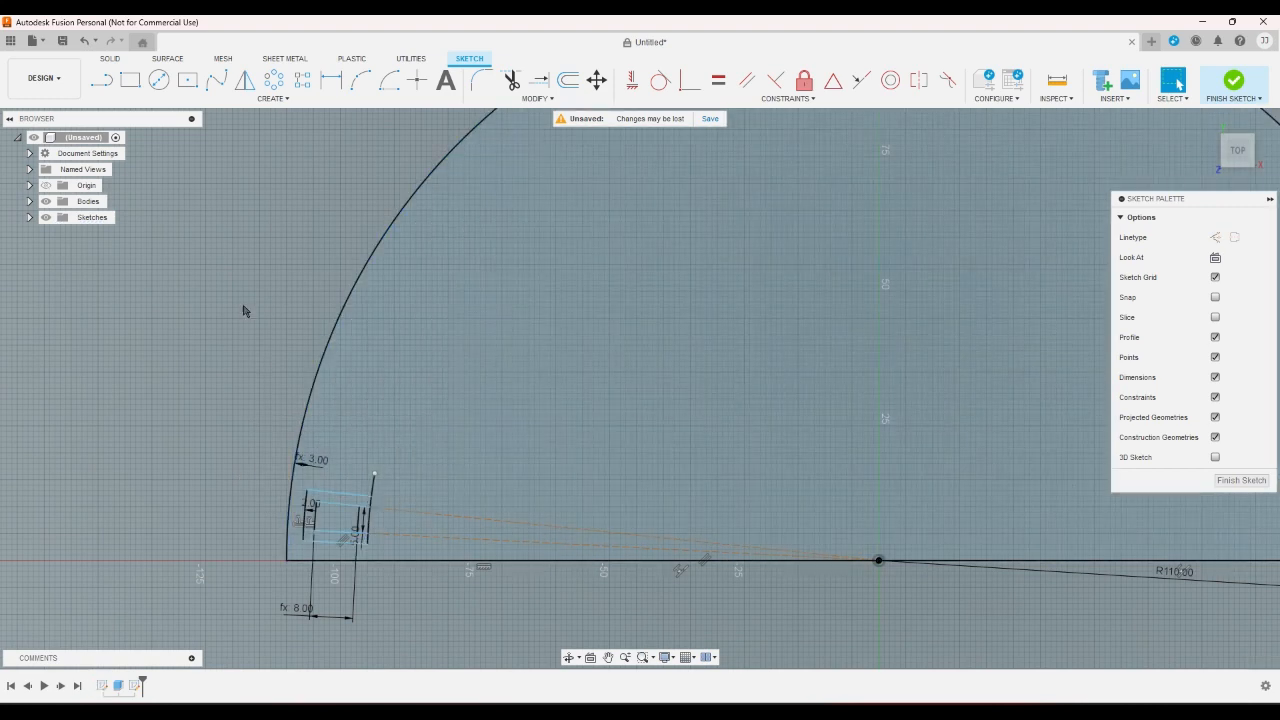
Draw a line from the origin to the short arc's upper end and continue it about 6 mm toward the semicircle's curved edge.
click(101, 80)
scroll(337, 380, up, 2)
scroll(569, 464, down, 1)
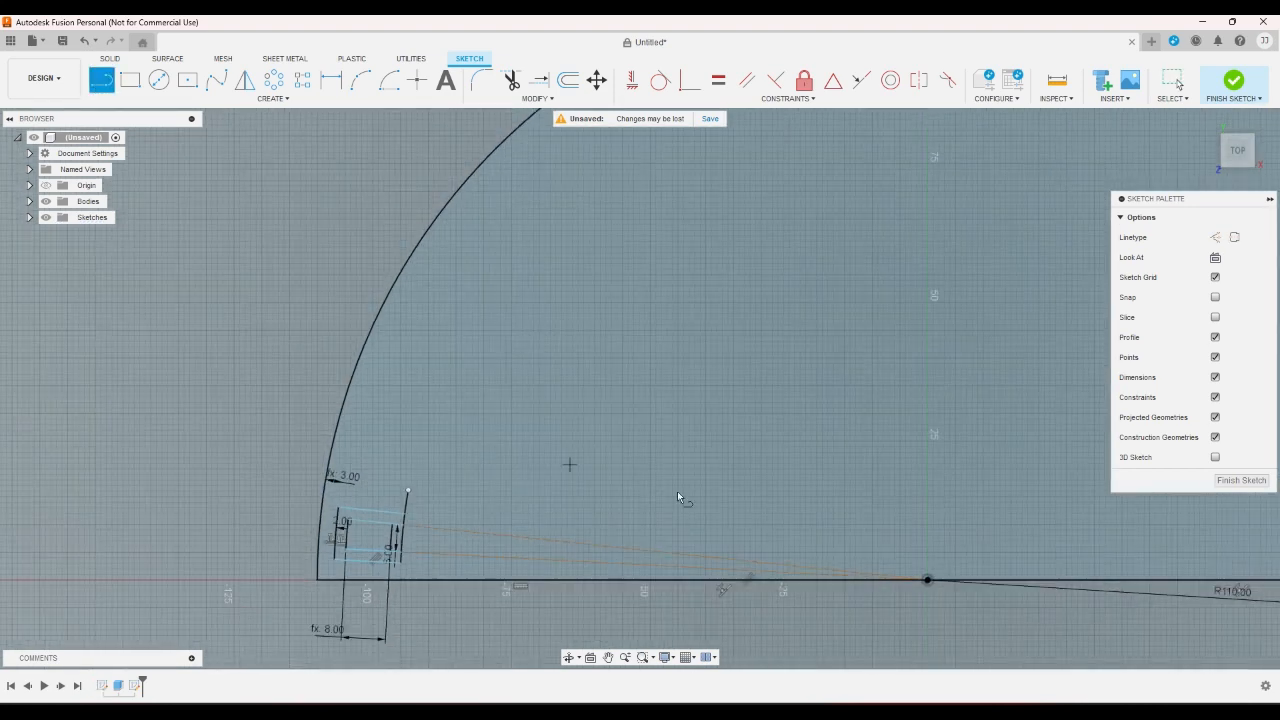
click(928, 580)
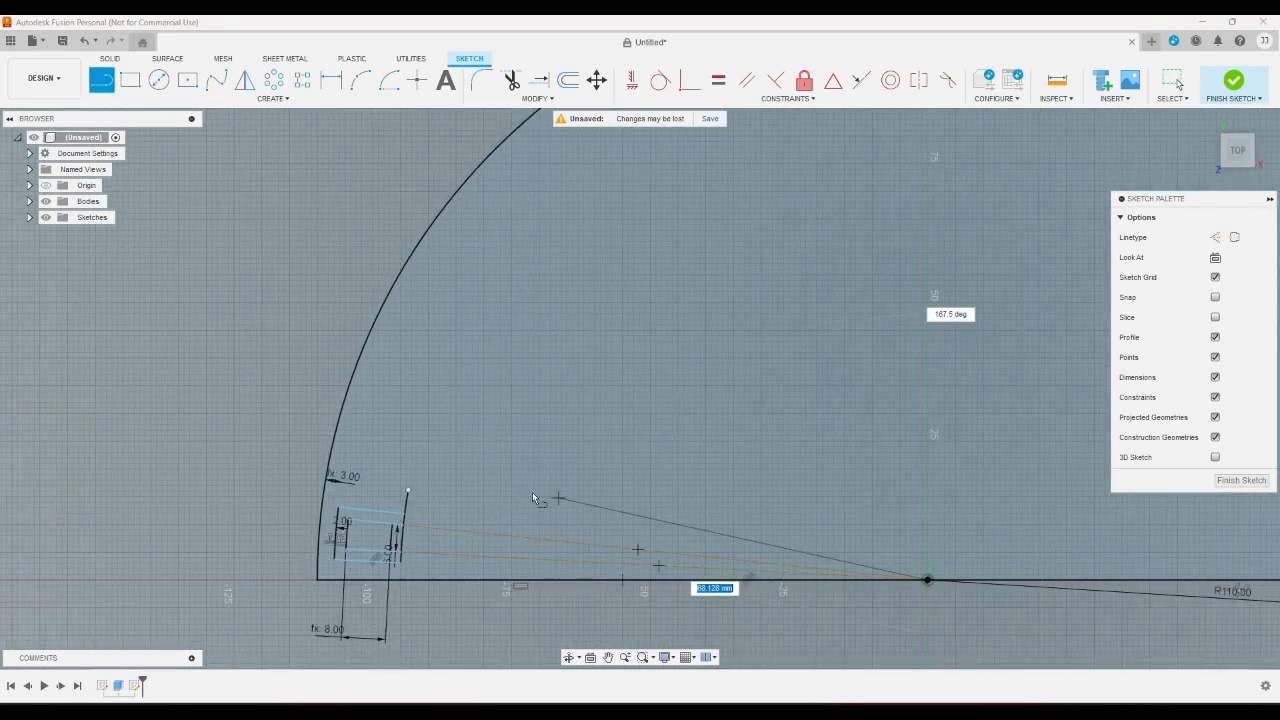
click(410, 490)
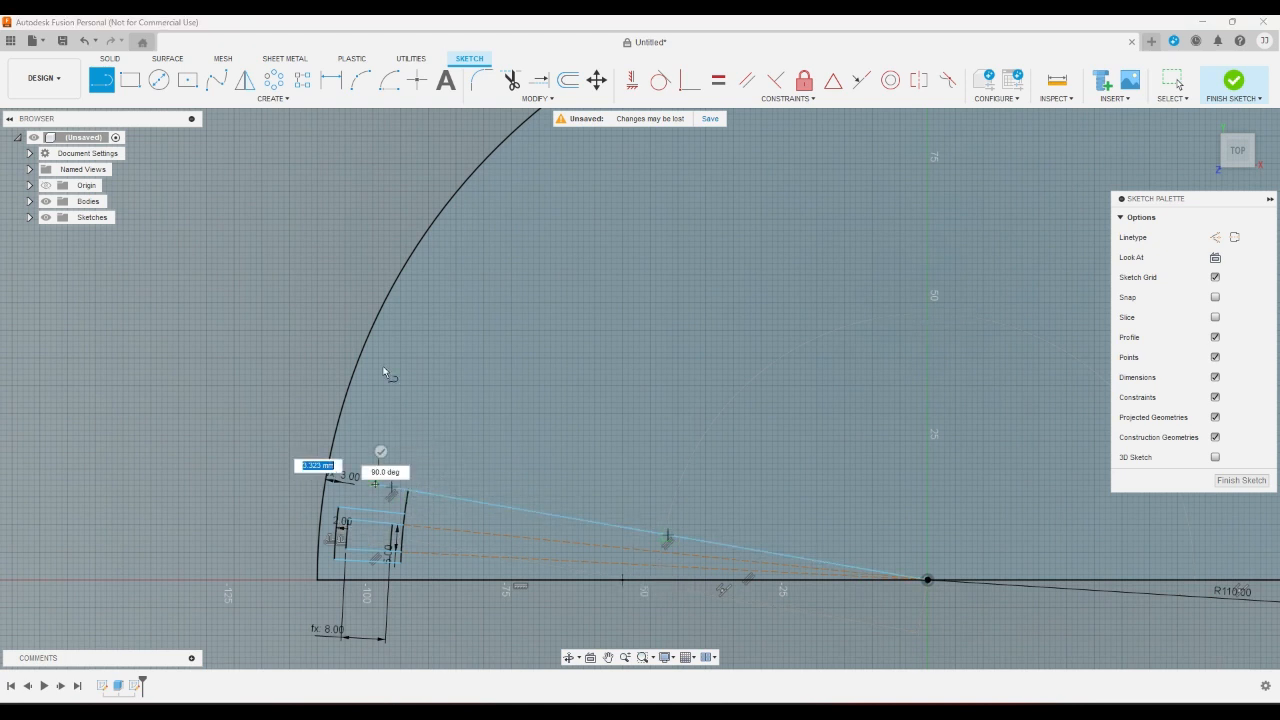
click(303, 81)
Dimension the line segment beyond the short arc's upper end at 3 mm.
click(325, 86)
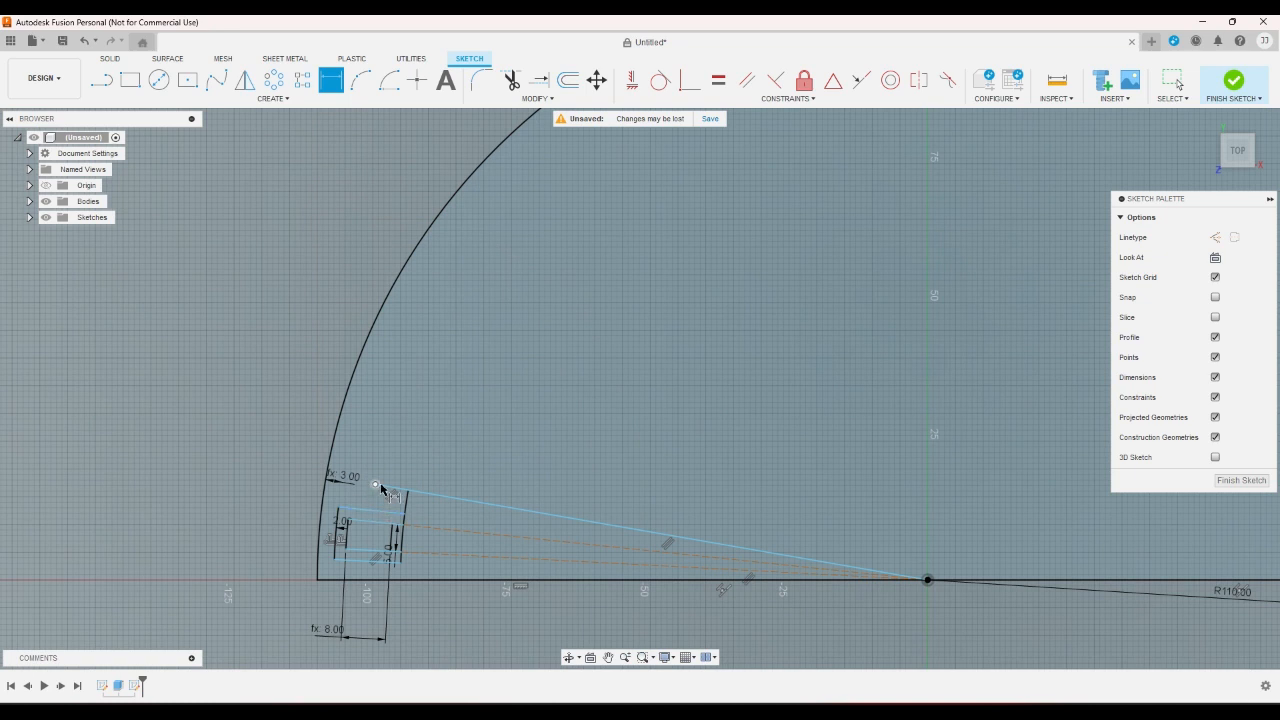
click(388, 491)
click(430, 465)
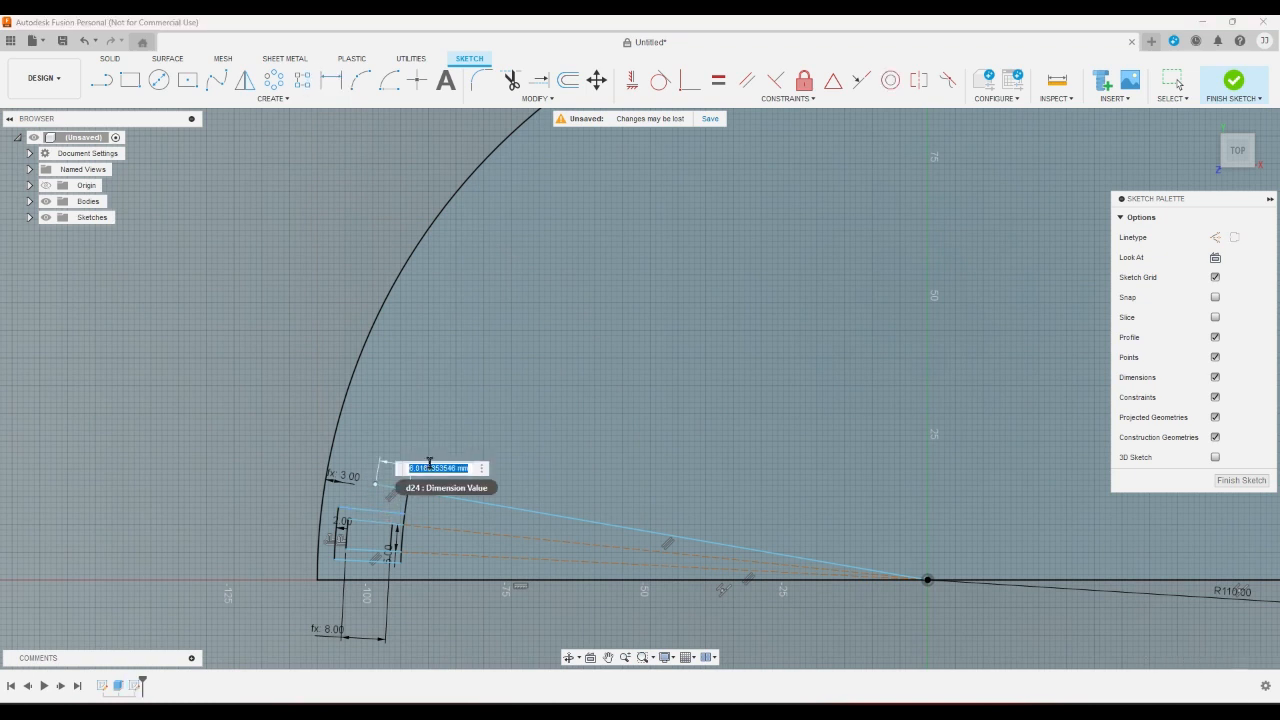
text(3)
key(Return)
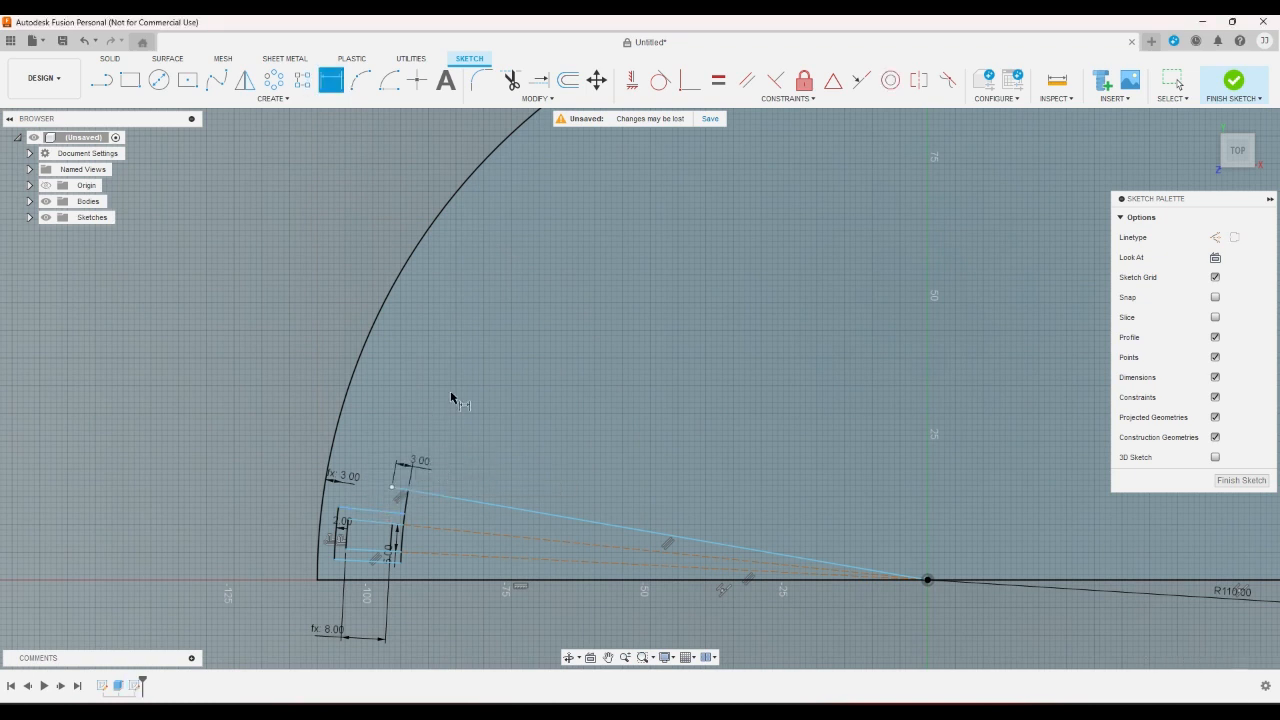
Draw a straight line about 4.4 mm long from the tab outline's upper inner corner to the short arc's upper end.
scroll(400, 510, up, 2)
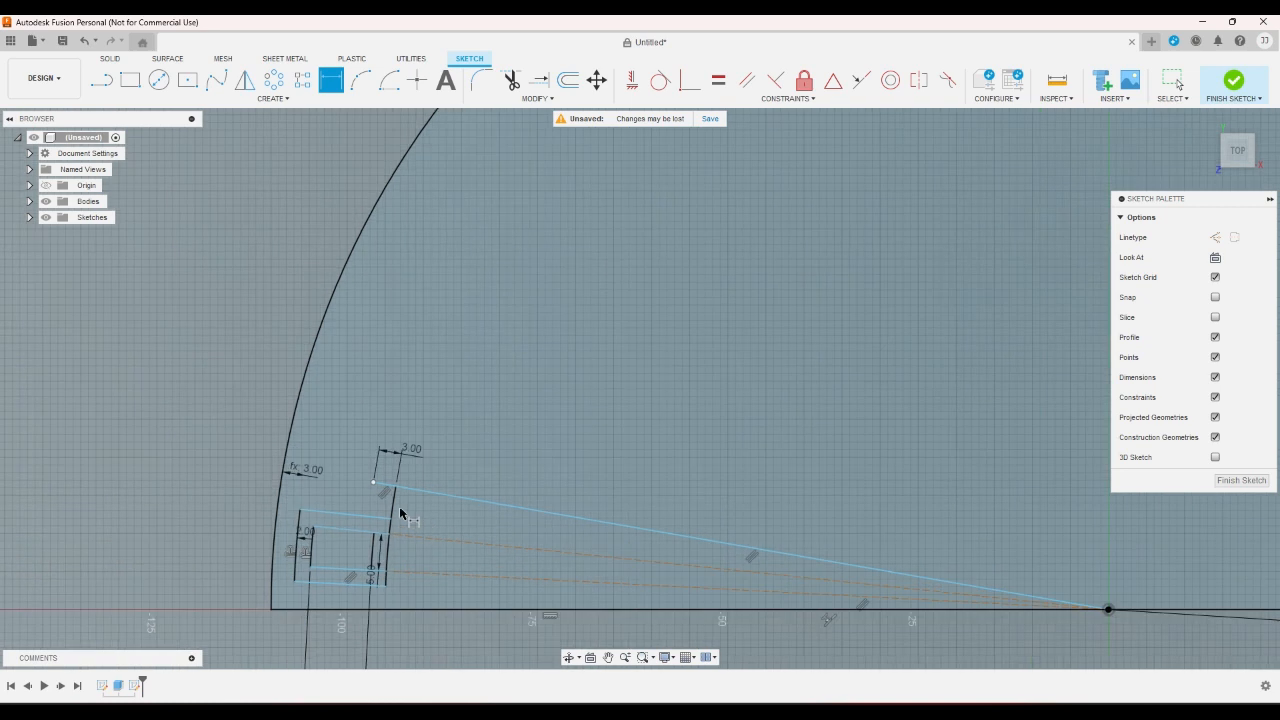
click(103, 89)
scroll(395, 527, up, 2)
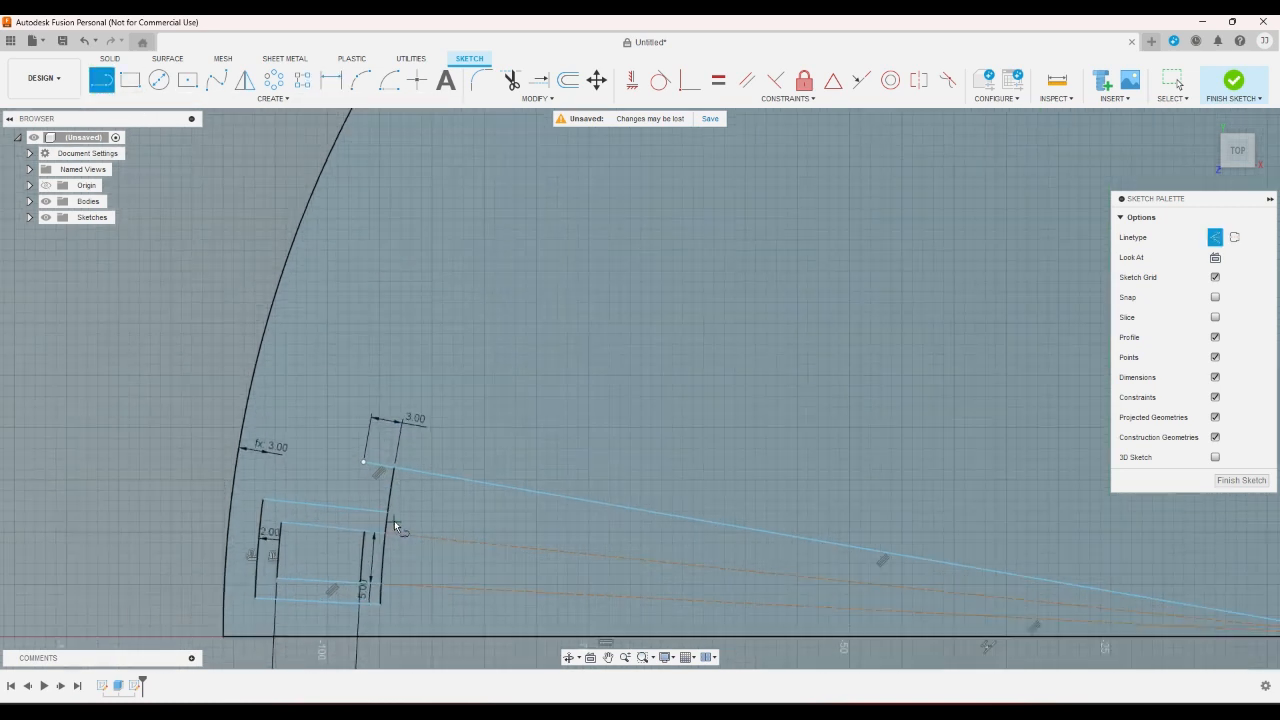
click(392, 517)
click(393, 467)
key(Escape)
Dimension the new line between the tab outline's corner and the short arc's upper end at 1.5 mm.
scroll(380, 515, up, 10)
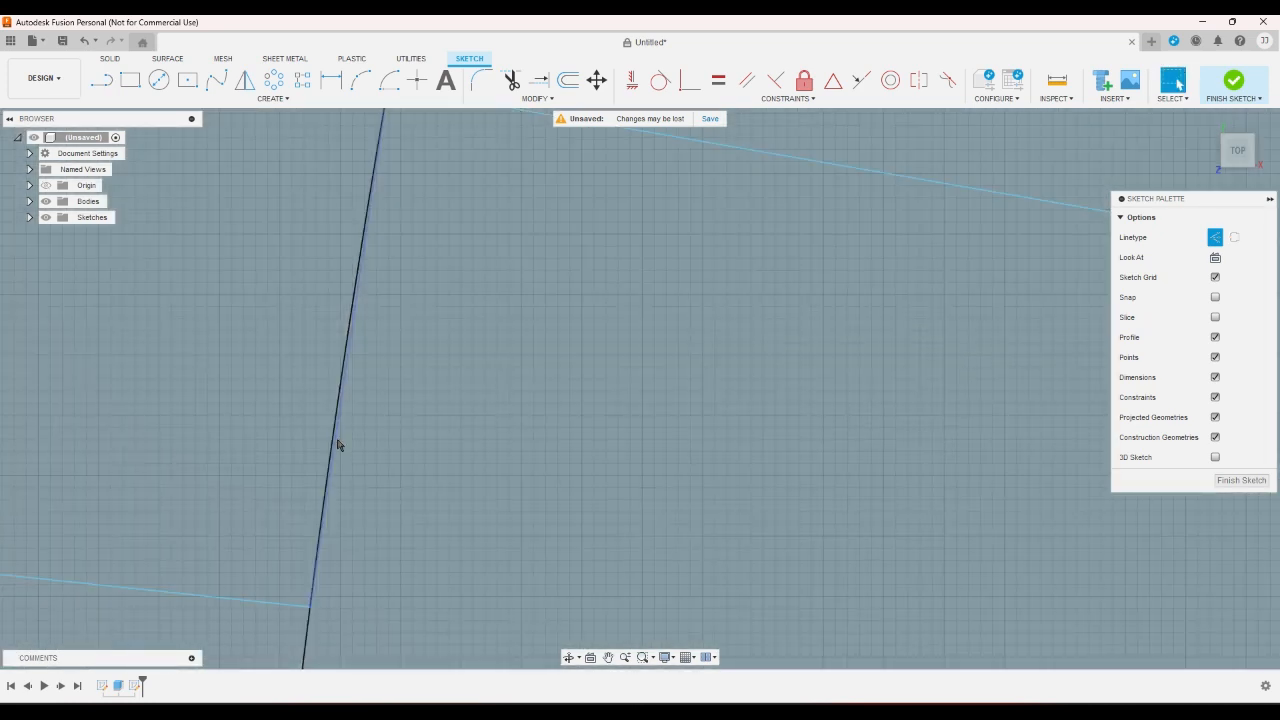
key(l)
click(311, 606)
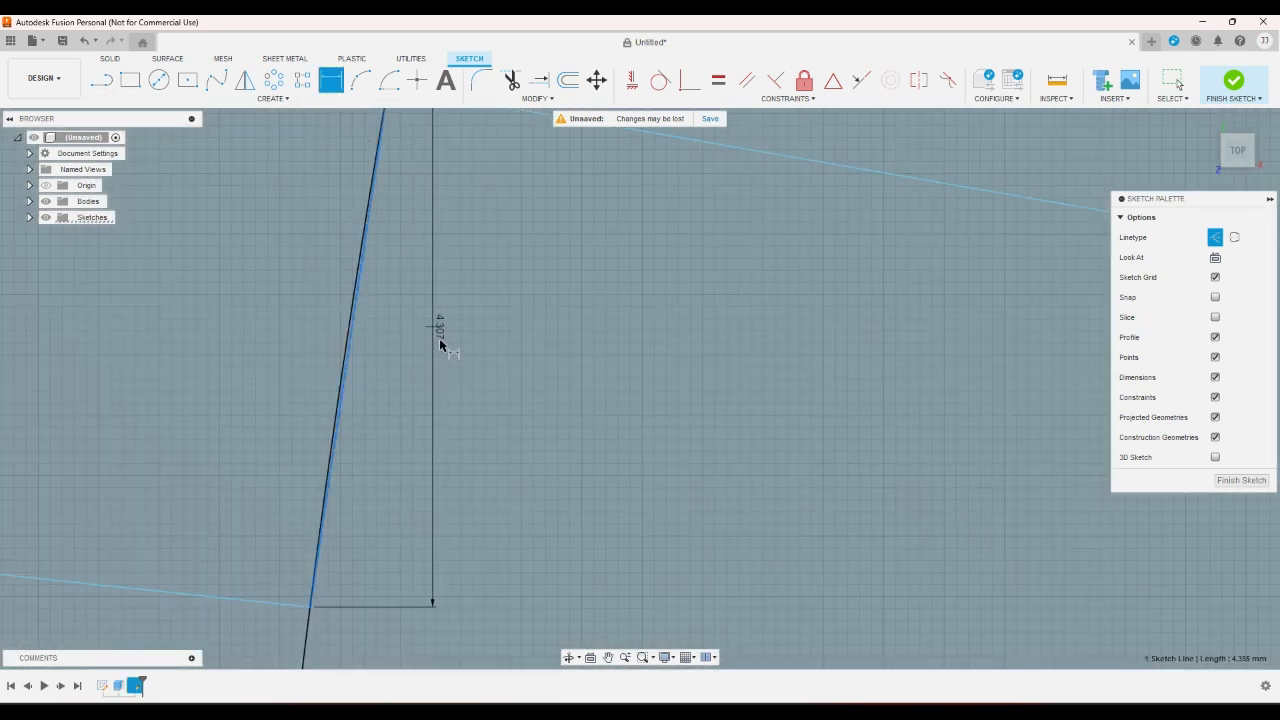
click(475, 642)
key(Return)
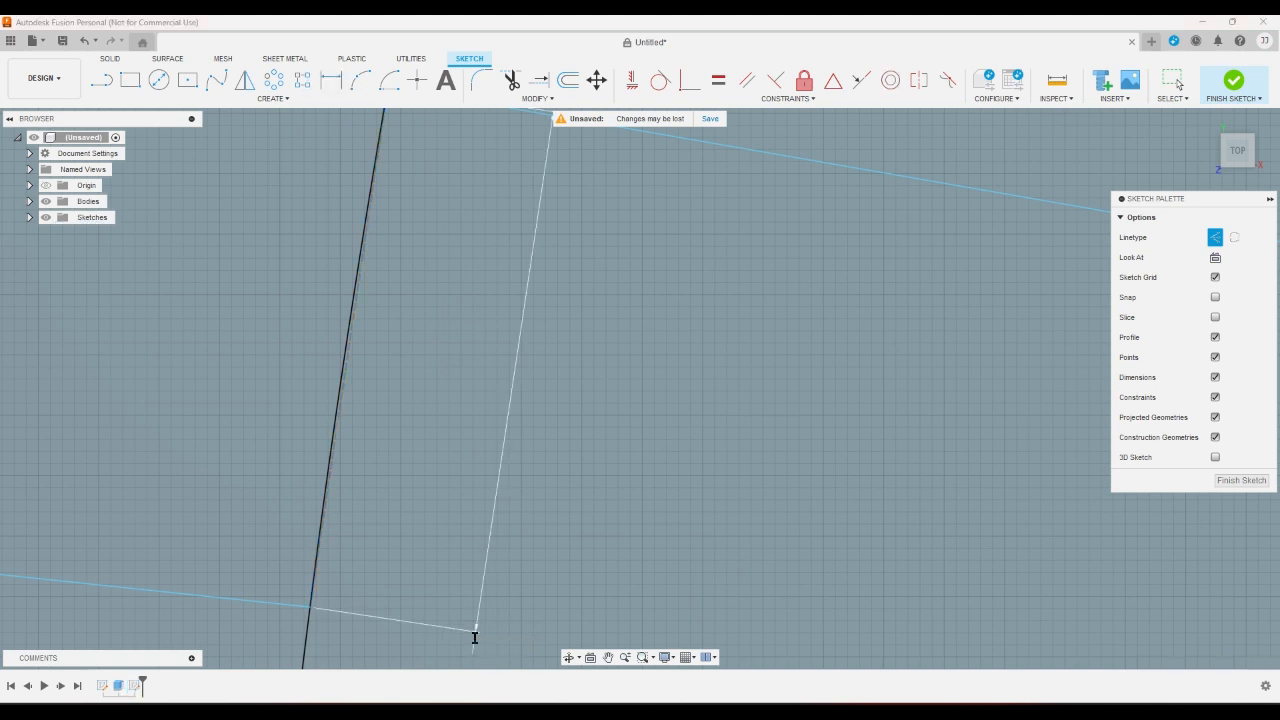
scroll(474, 637, down, 6)
scroll(496, 575, down, 6)
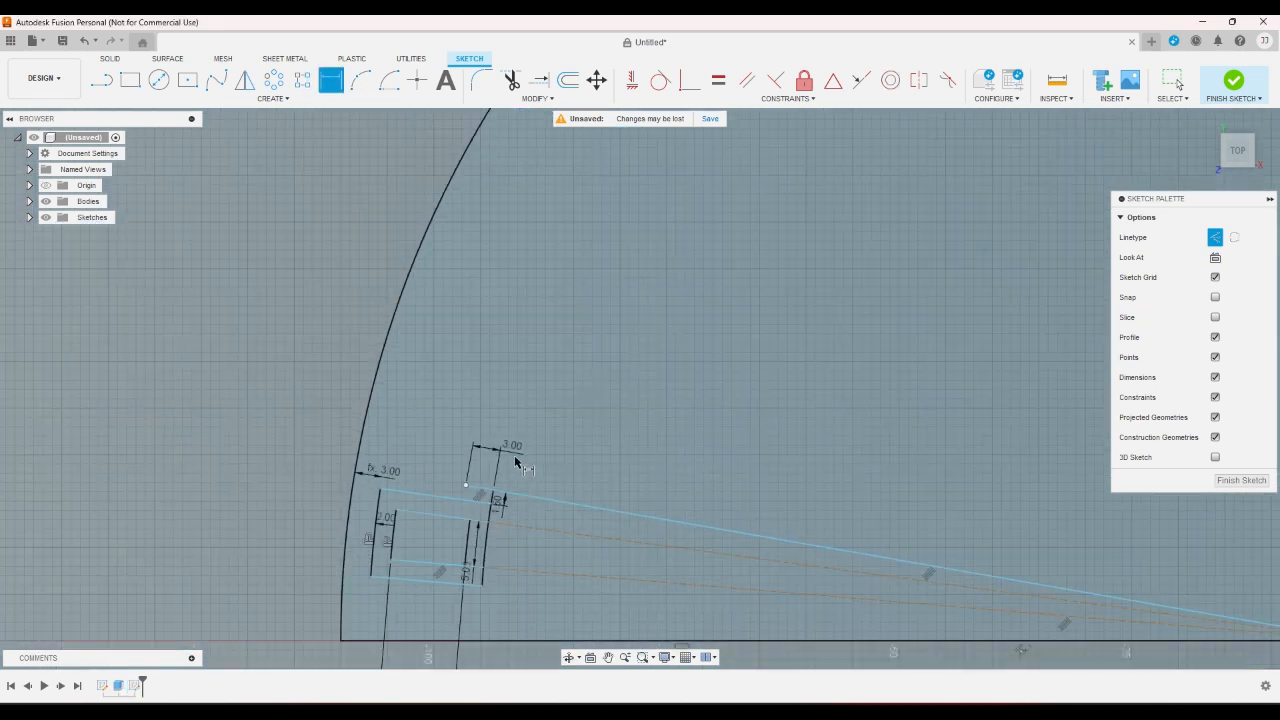
right_click(466, 583)
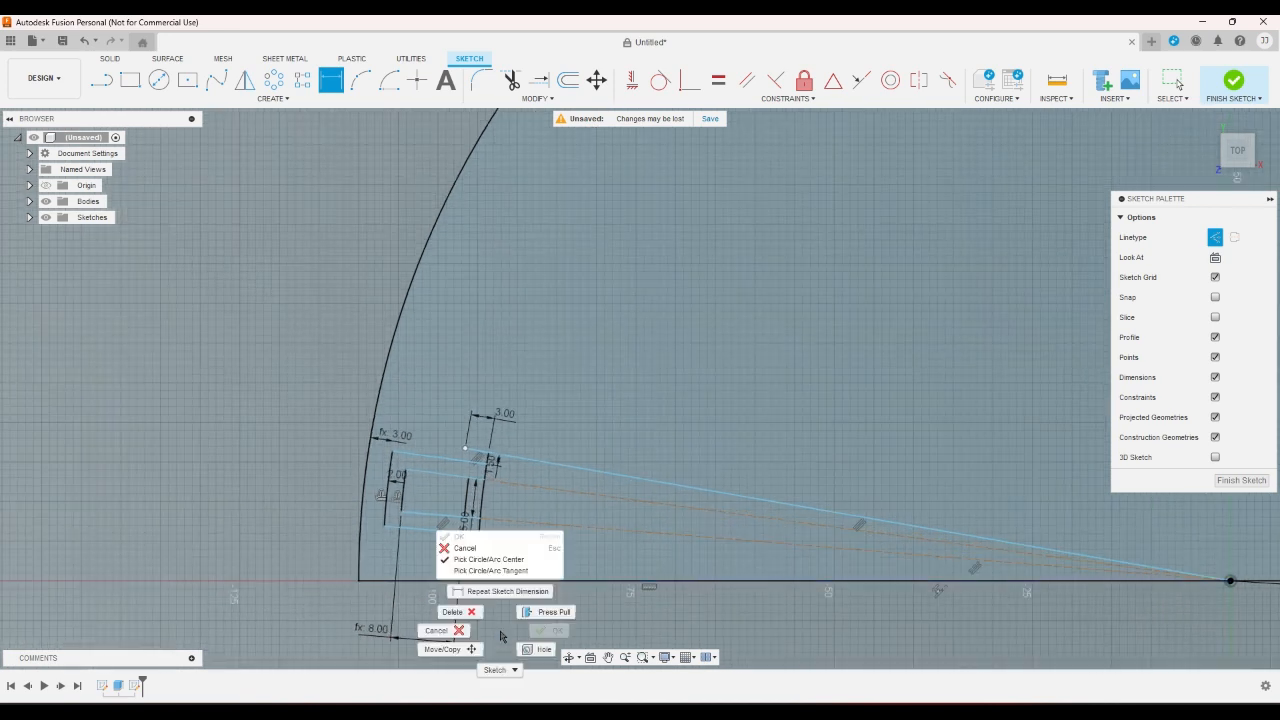
click(443, 626)
drag(435, 535, 438, 569)
scroll(495, 604, down, 5)
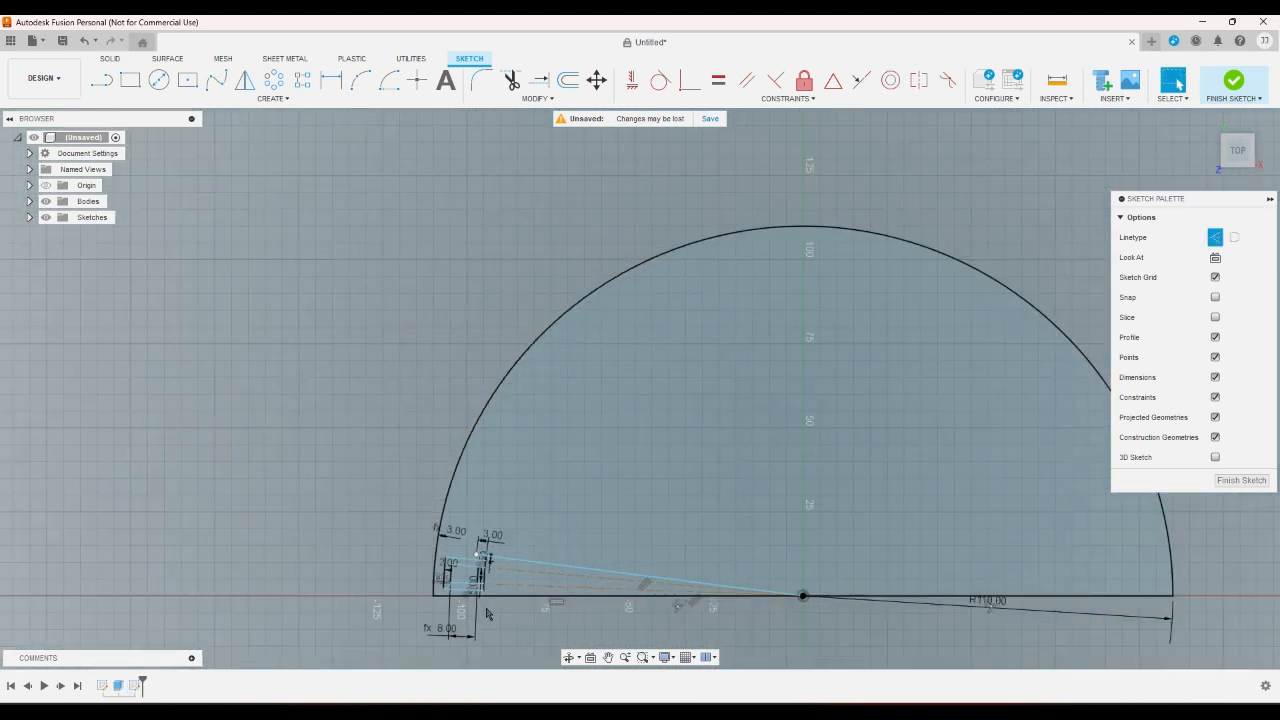
scroll(481, 596, up, 2)
scroll(476, 592, up, 1)
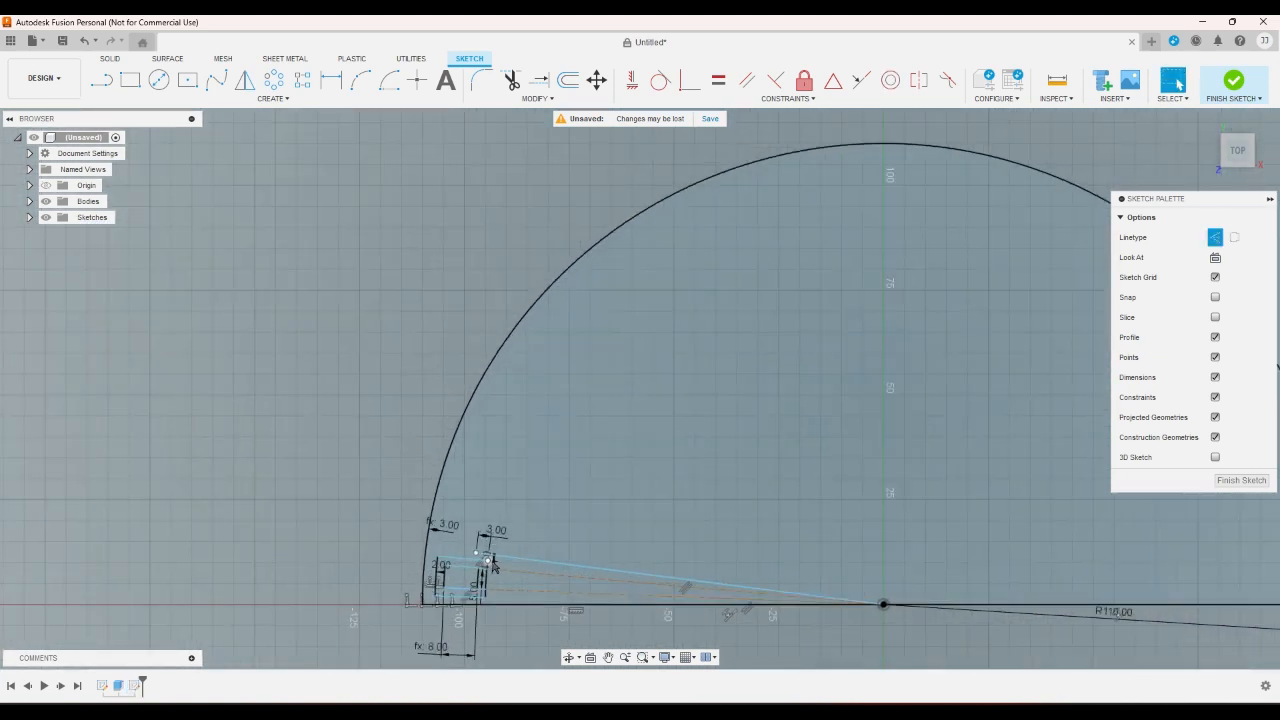
scroll(507, 543, up, 3)
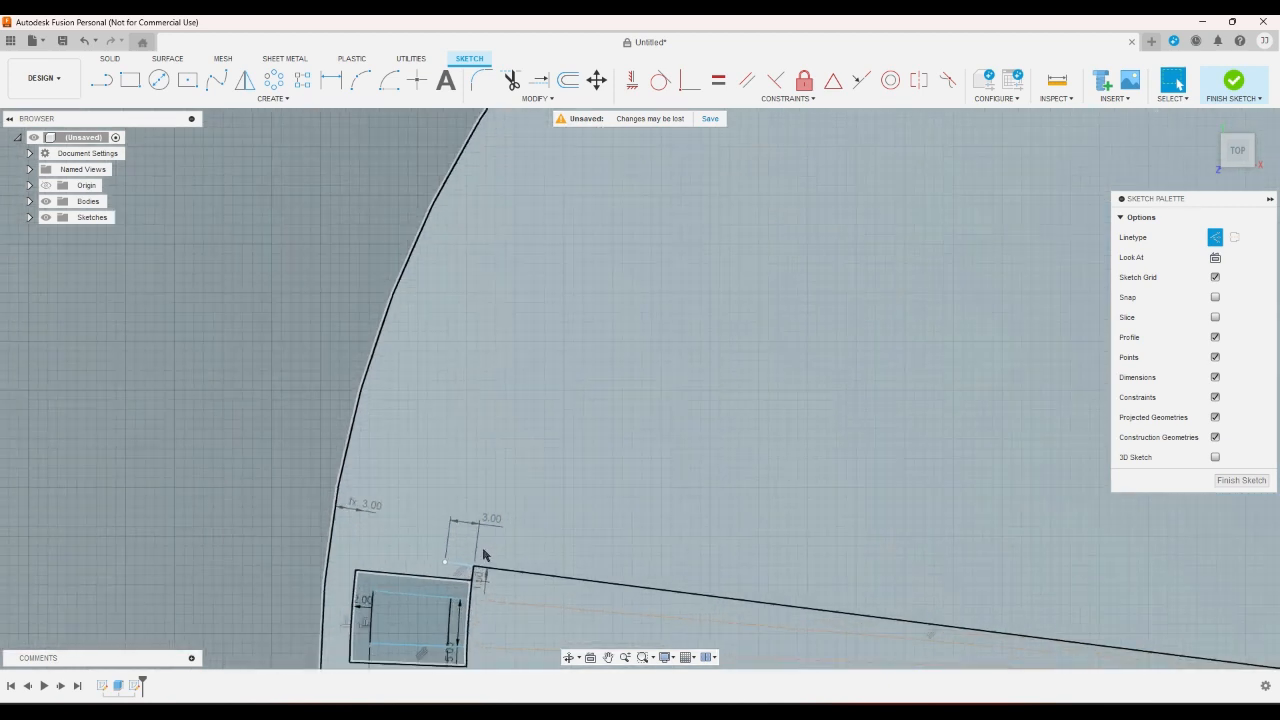
scroll(480, 560, down, 2)
click(389, 80)
scroll(365, 213, down, 1)
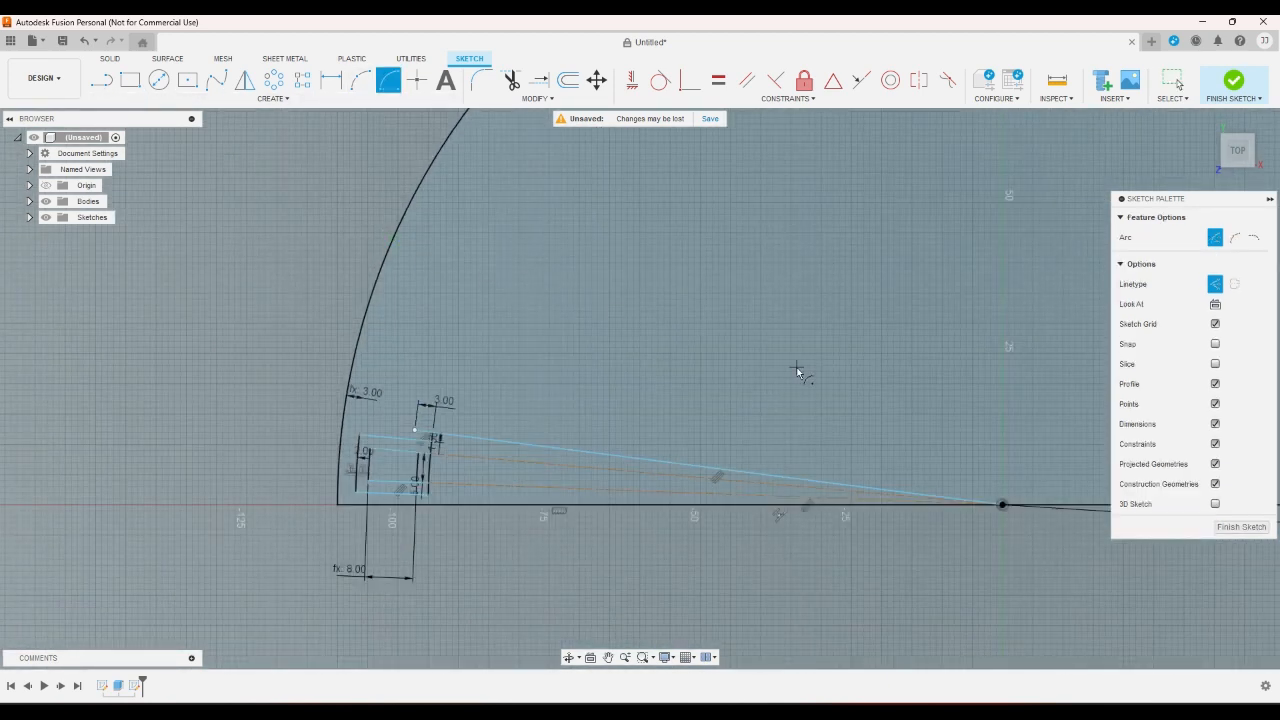
right_click(785, 372)
click(748, 440)
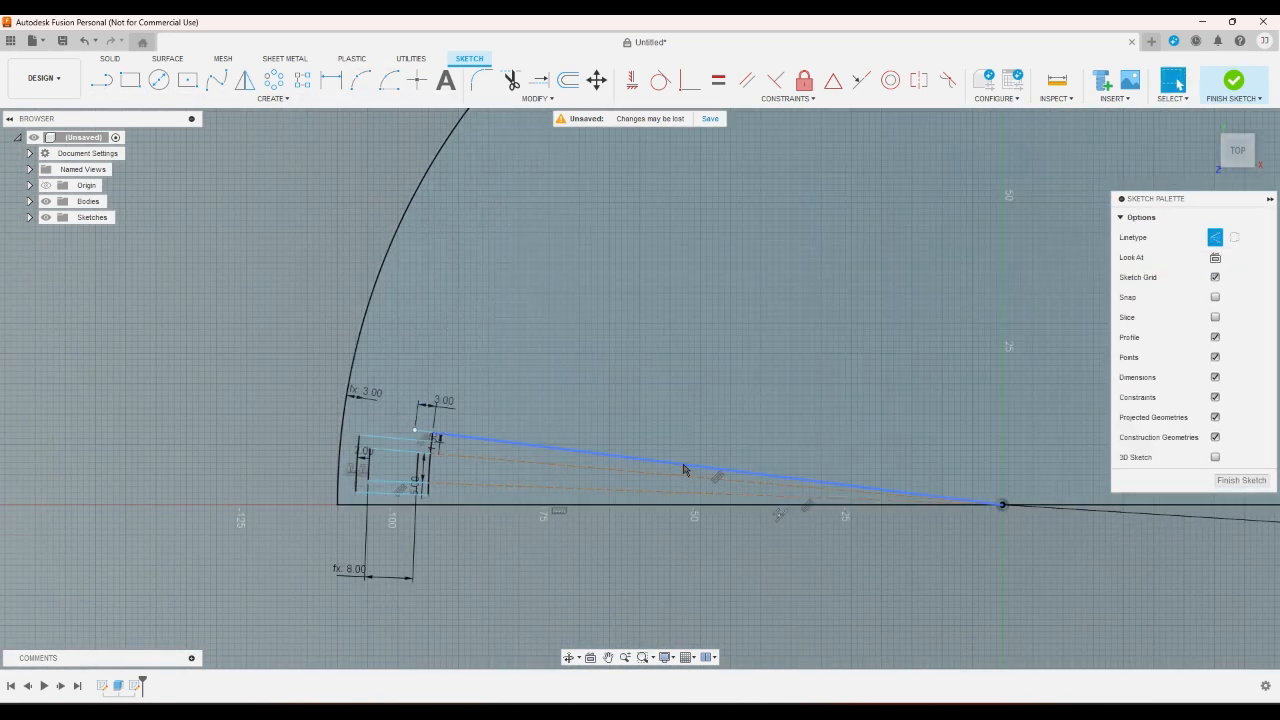
Convert the line from the origin to the short arc's upper end into construction geometry.
click(686, 466)
key(Delete)
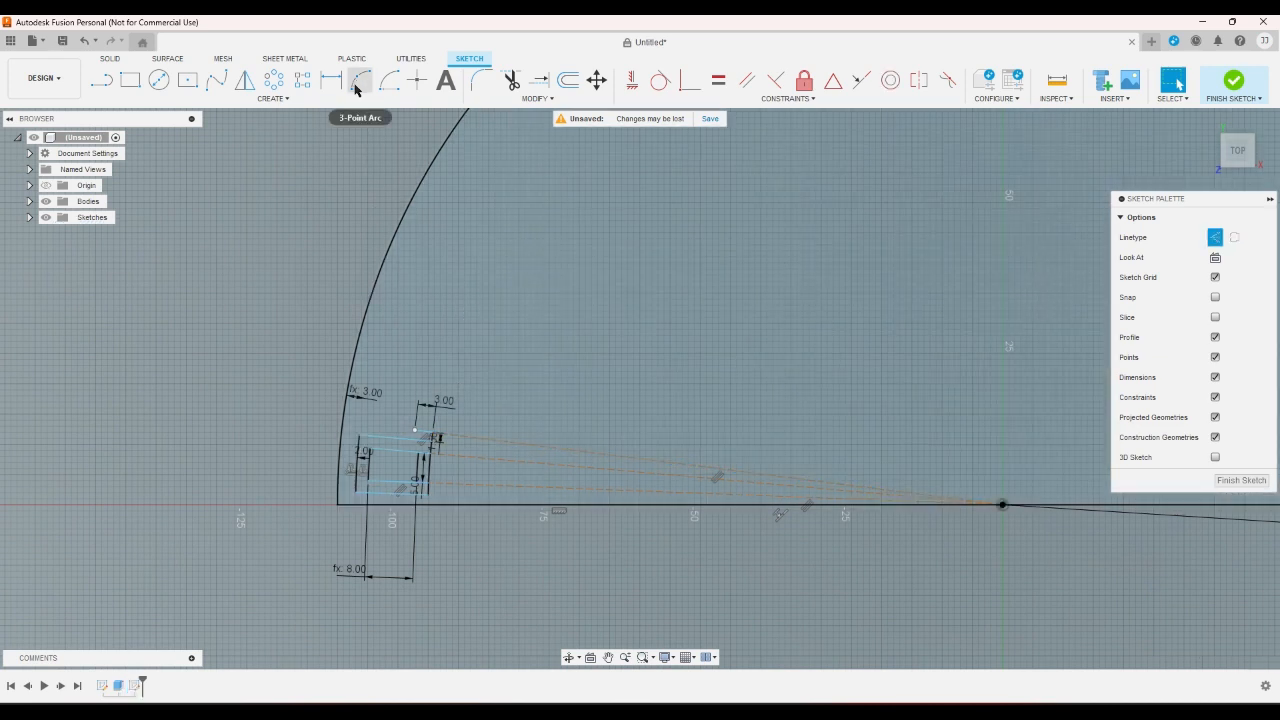
click(389, 80)
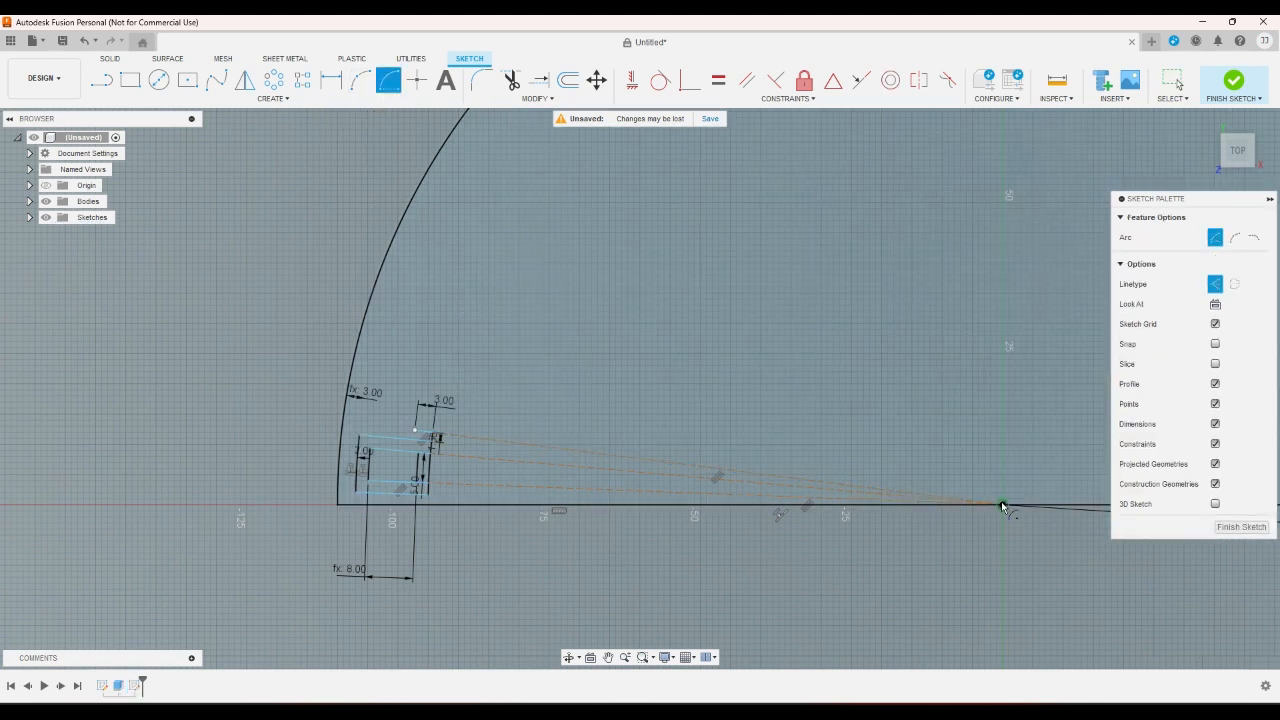
right_click(960, 490)
click(925, 527)
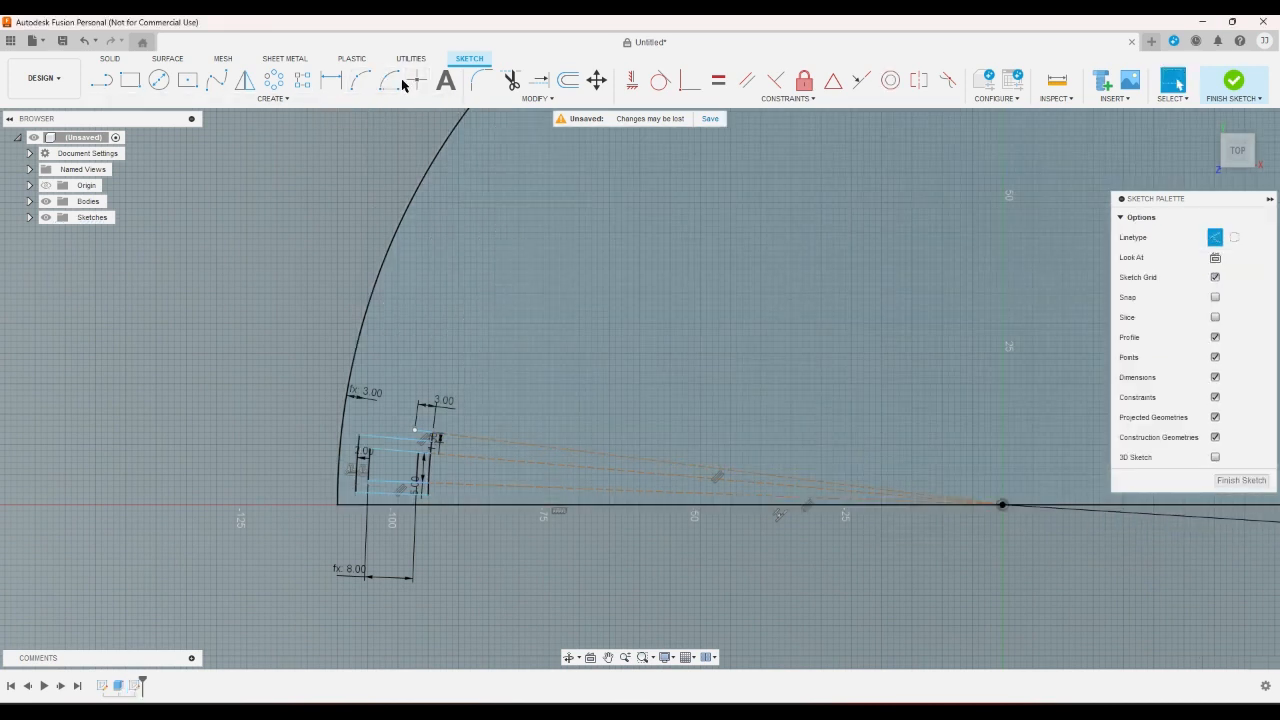
Draw a construction arc centred on the origin, starting at the free end of the 3 mm line and sweeping upward about 23°.
click(400, 84)
click(1004, 505)
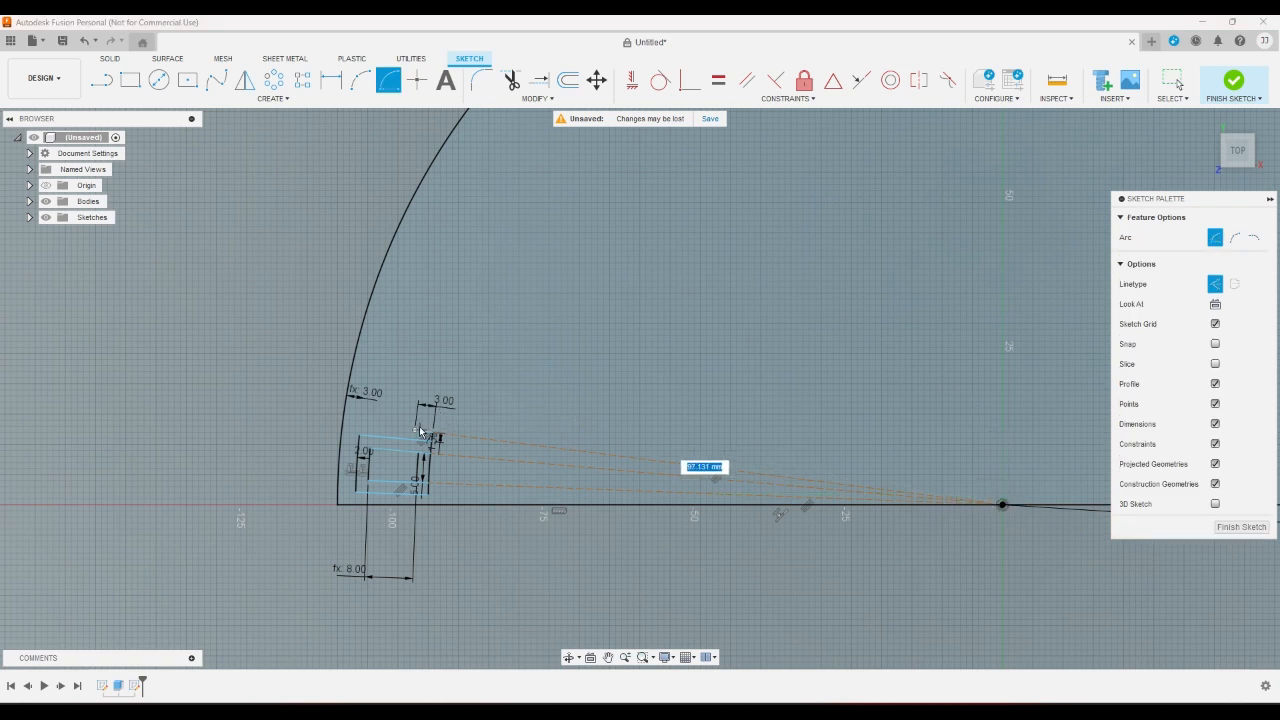
click(514, 221)
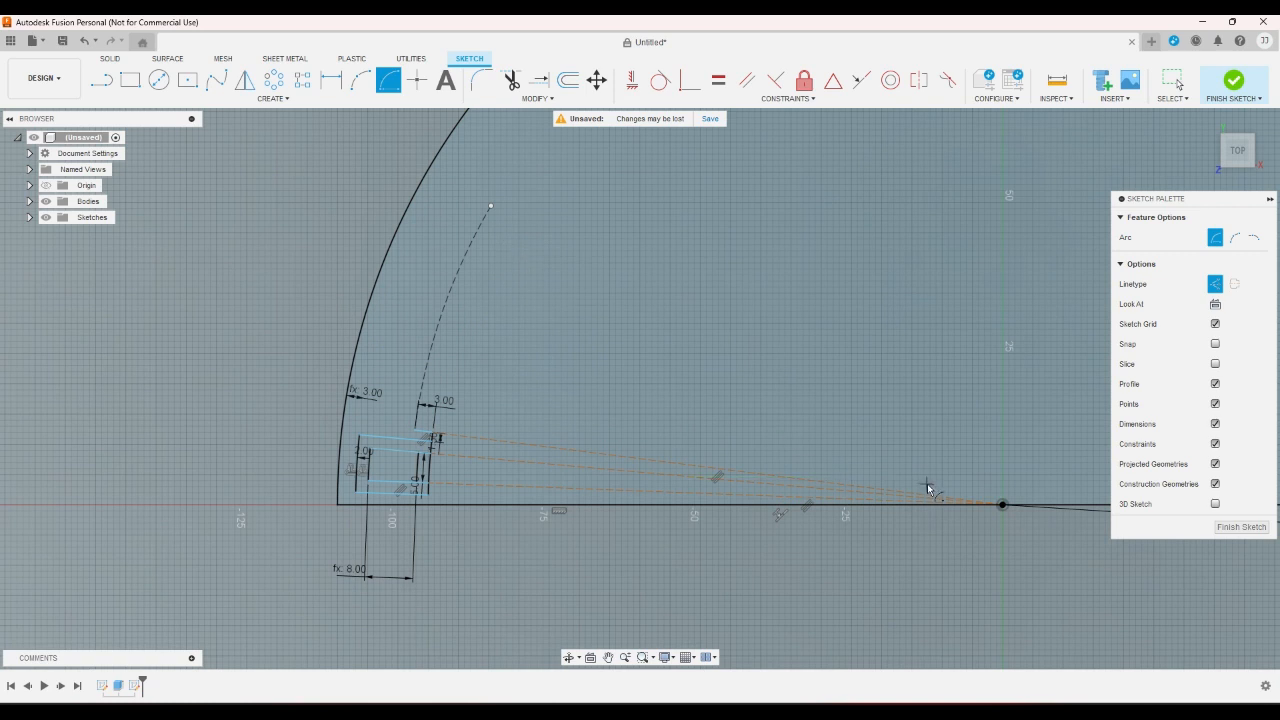
Draw a second, solid arc centred on the origin, about 4 mm outside the construction arc and of similar sweep.
key(x)
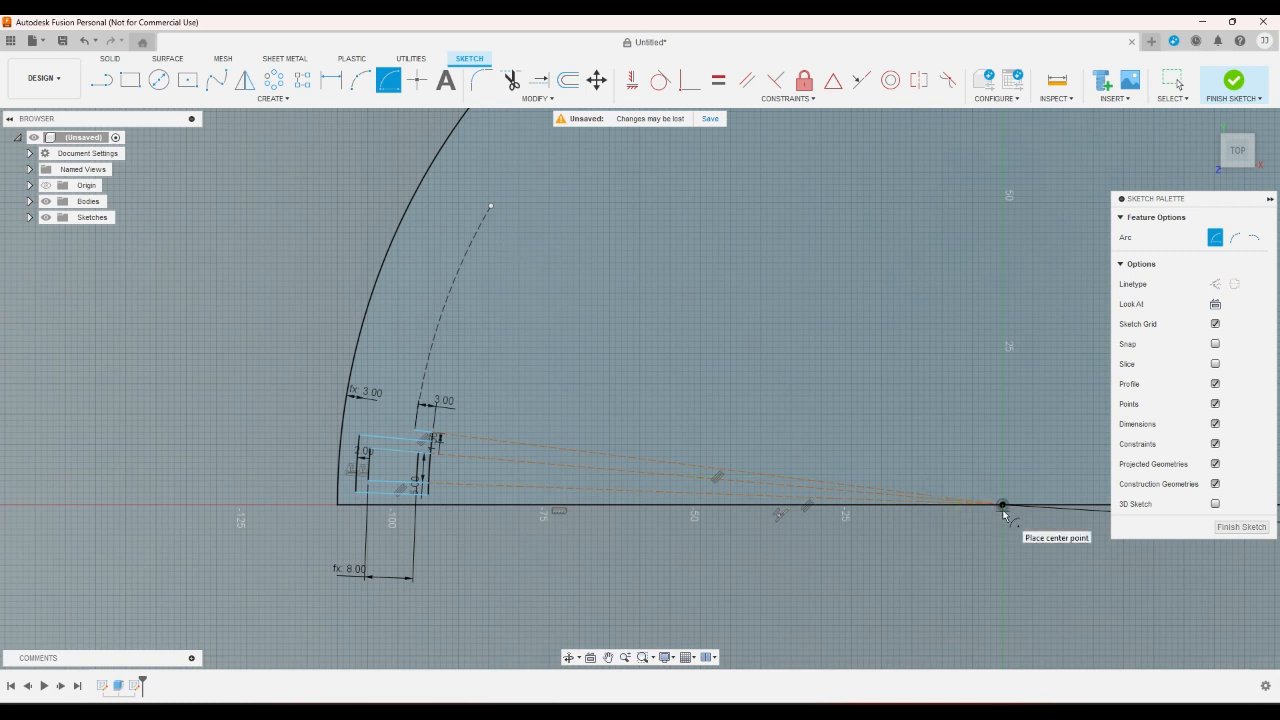
click(1003, 505)
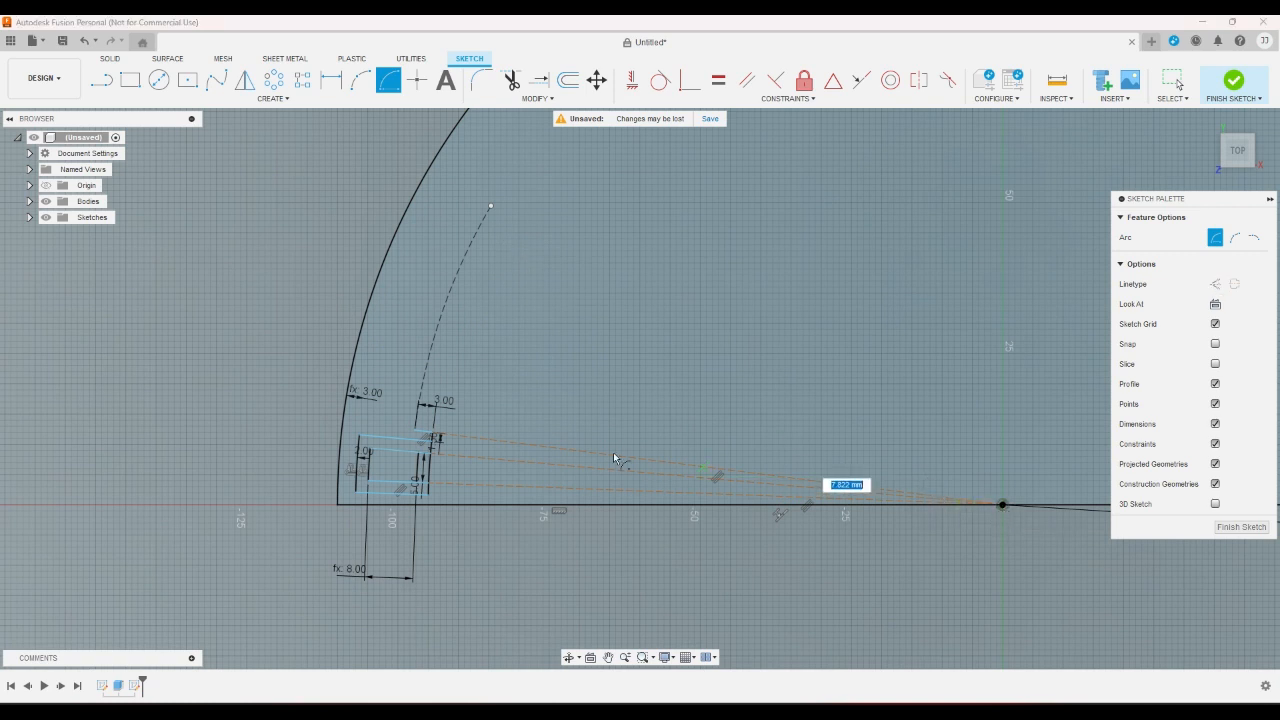
click(390, 427)
click(483, 202)
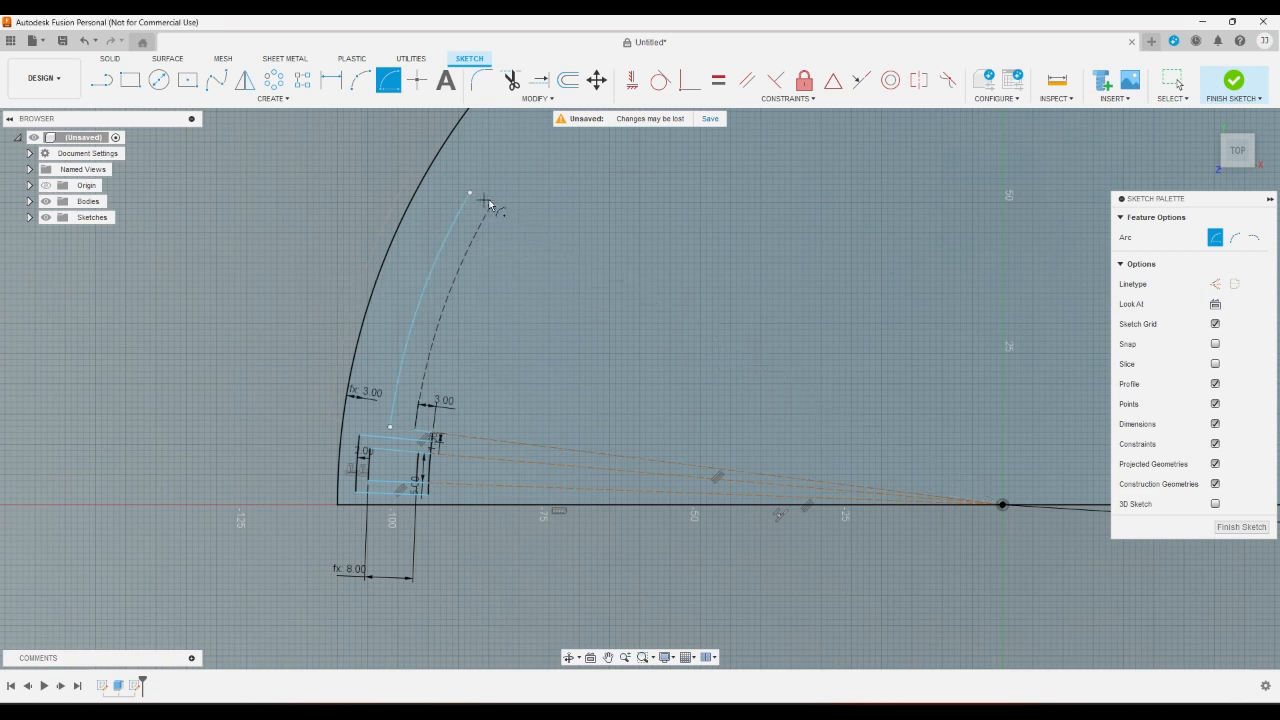
right_click(568, 194)
click(625, 200)
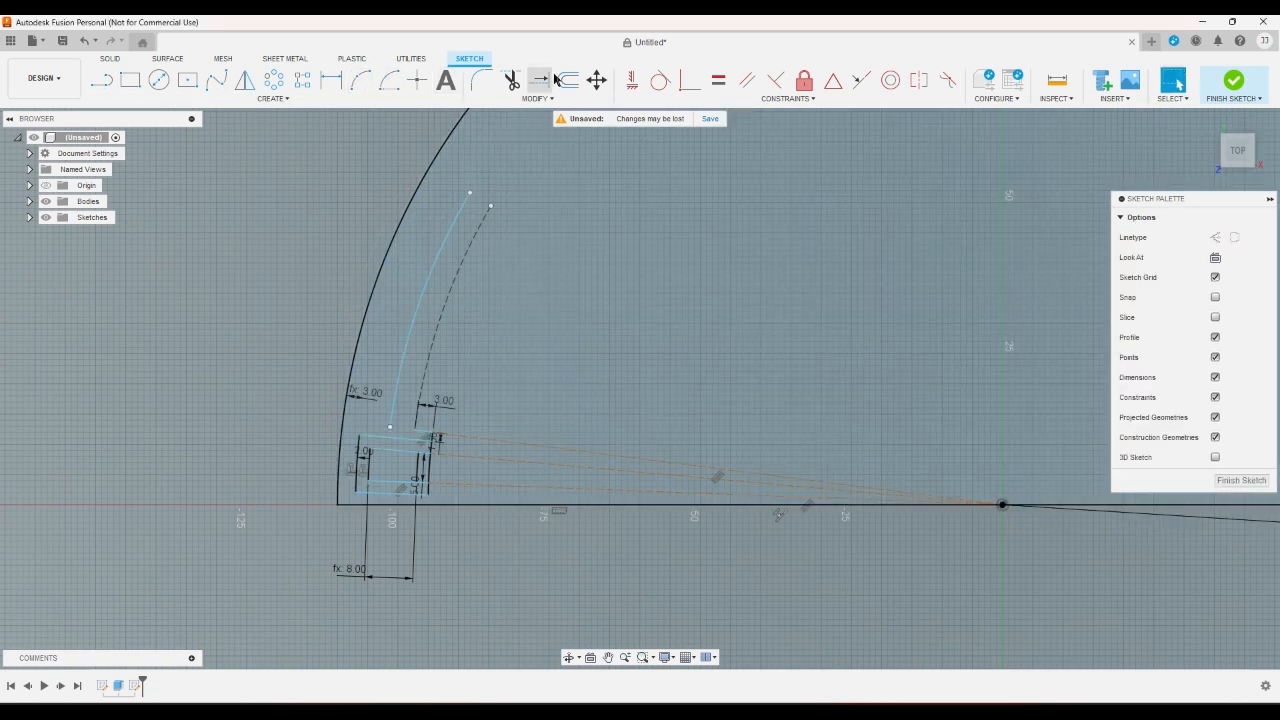
Dimension the spacing between the two concentric slot arcs at 2 mm.
click(332, 81)
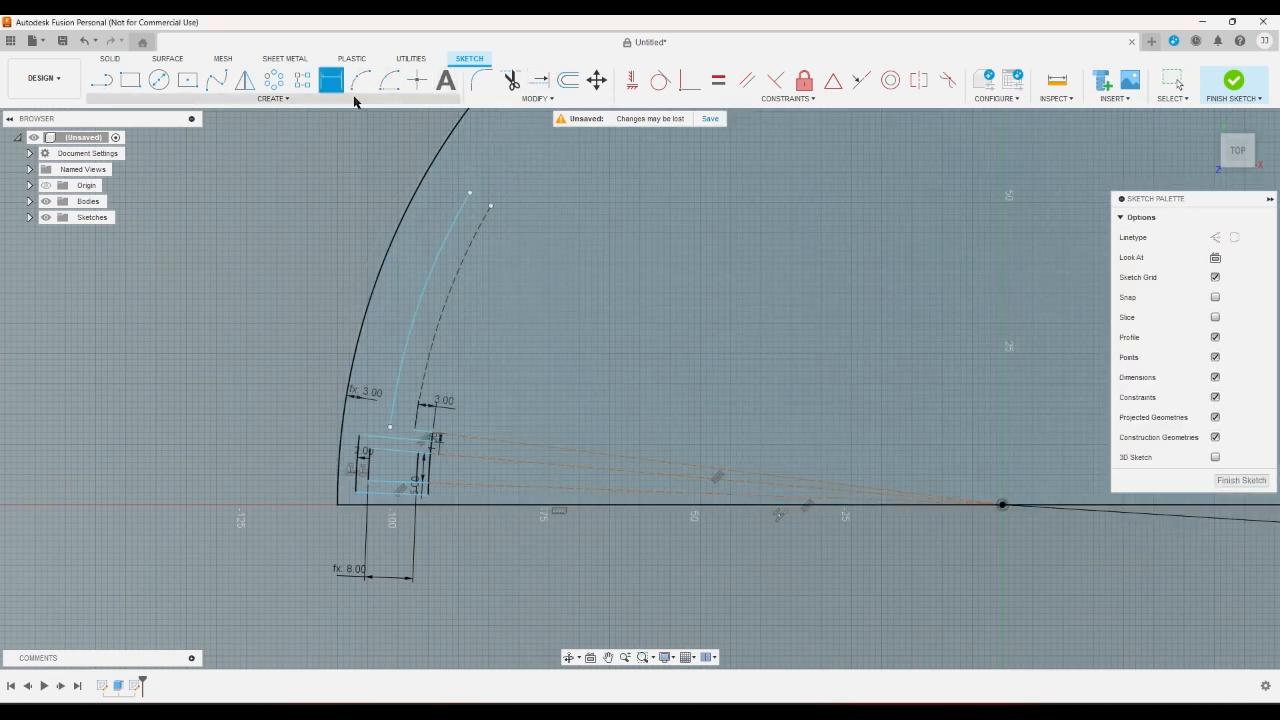
click(478, 224)
click(458, 218)
click(498, 168)
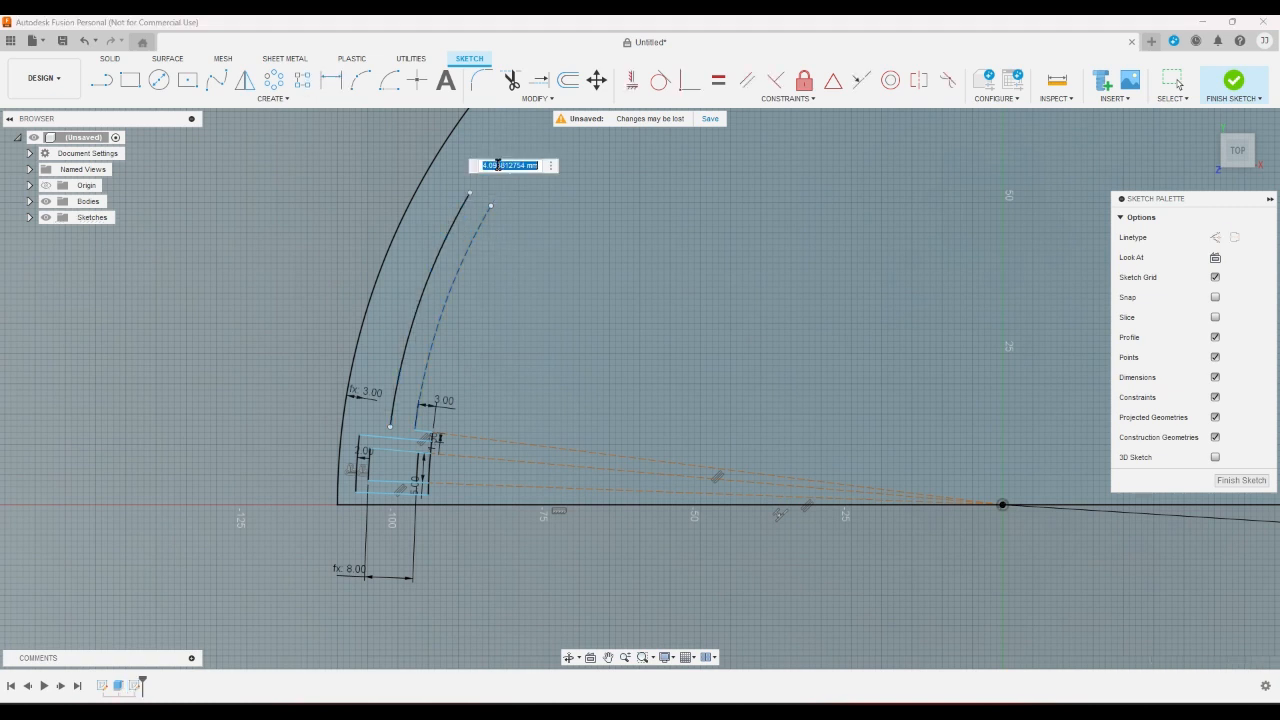
text(2)
key(Return)
scroll(529, 304, up, 2)
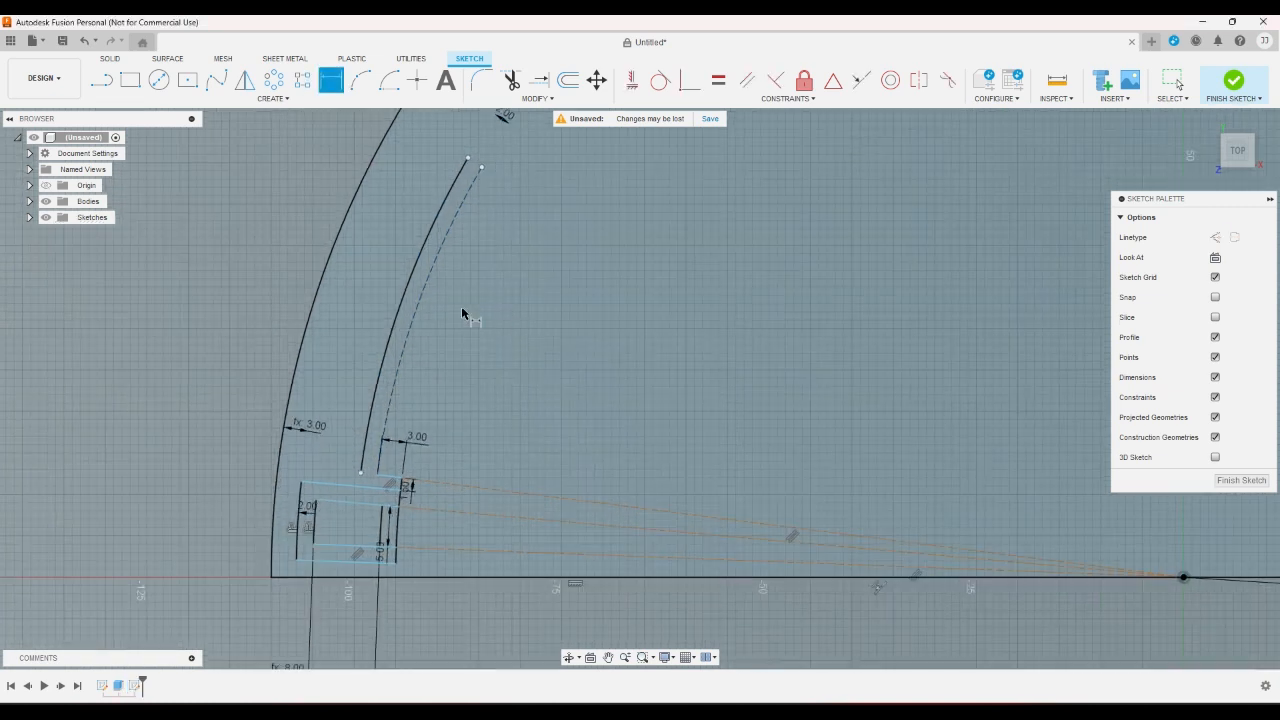
Convert the inner dashed slot arc from construction to normal geometry.
right_click(434, 300)
click(447, 250)
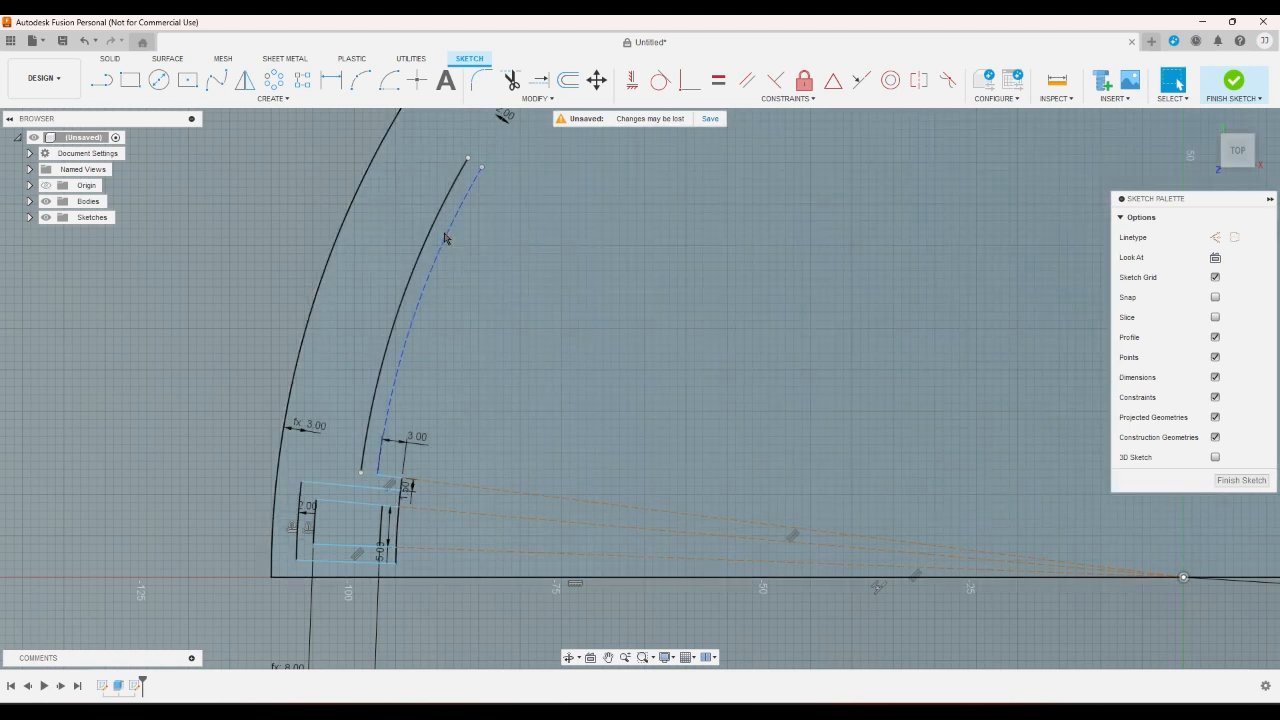
key(x)
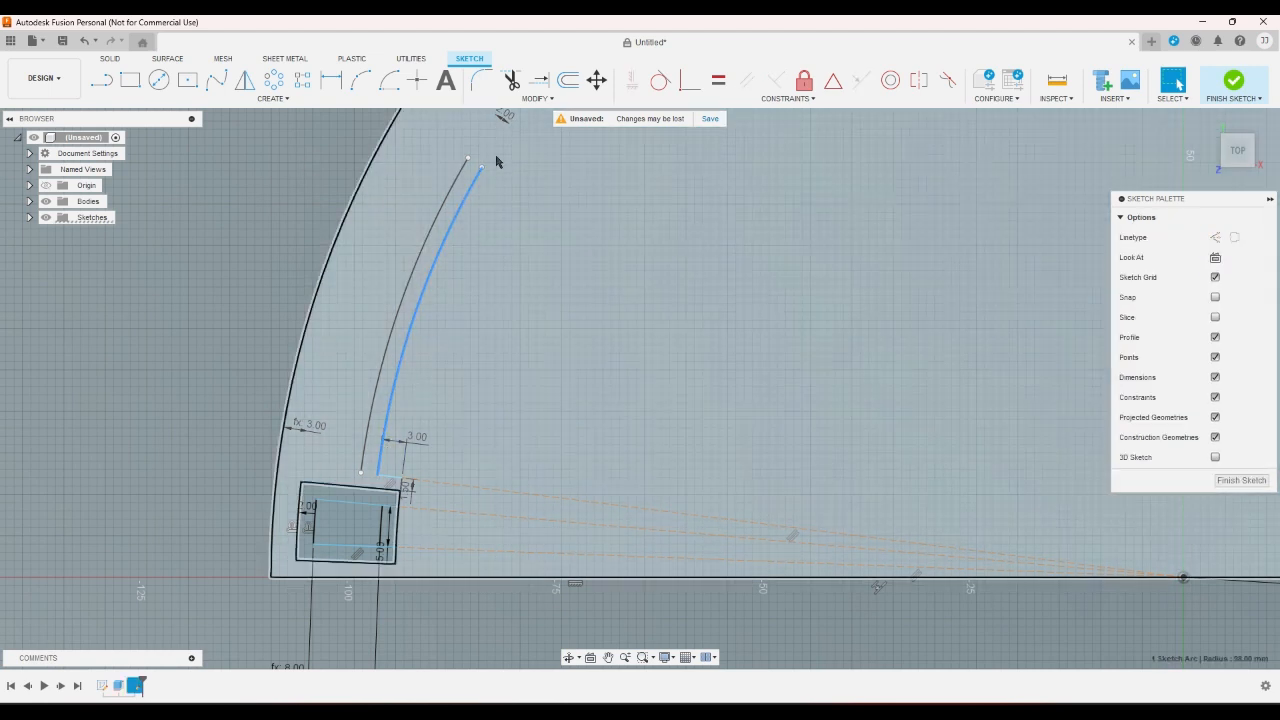
Close both ends of the arc-shaped slot with straight lines joining the endpoints of the inner and outer arcs.
key(l)
scroll(378, 476, up, 1)
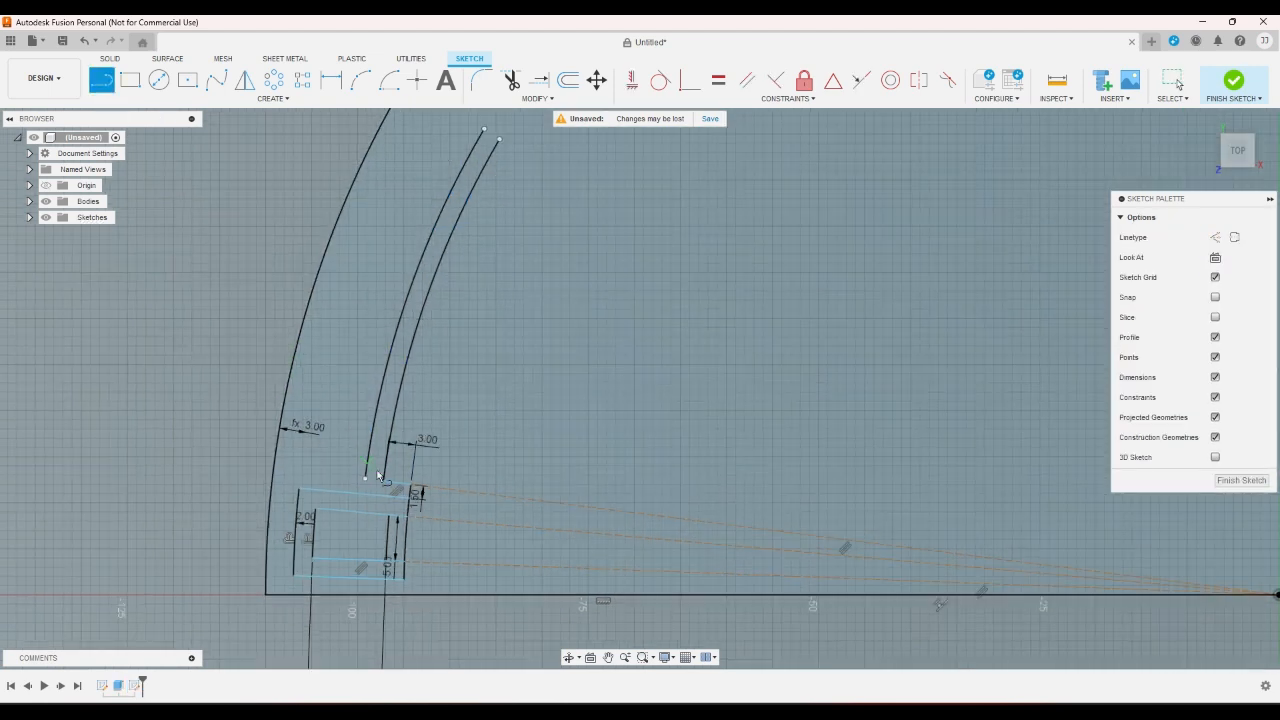
click(385, 480)
click(365, 478)
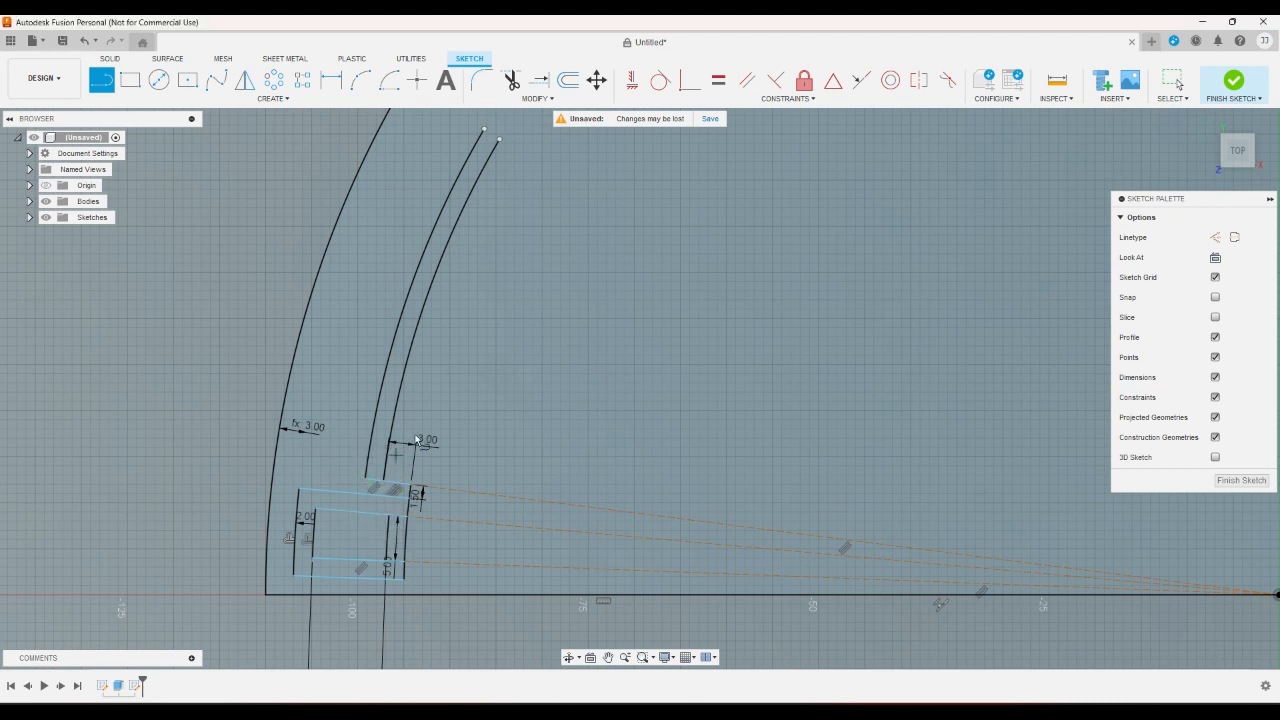
click(499, 141)
click(484, 129)
Draw a construction line from the upper end of the slot's inner arc to the origin.
scroll(419, 287, down, 5)
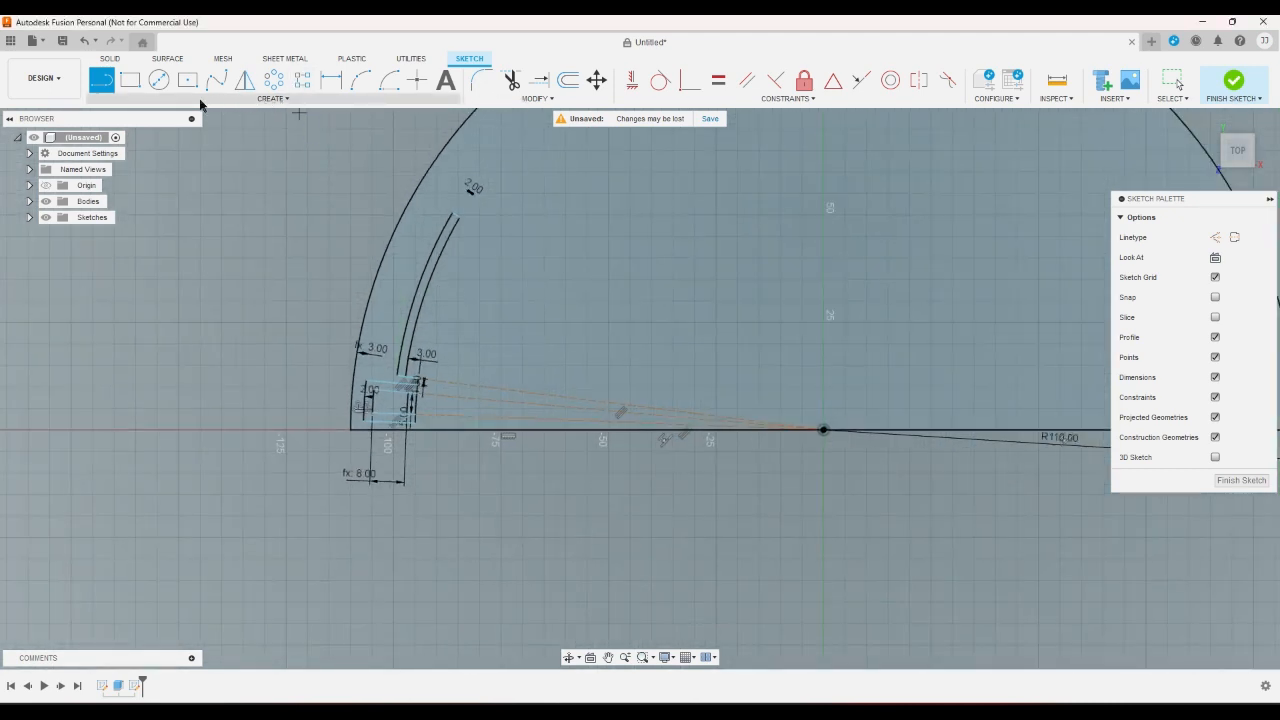
click(457, 218)
click(823, 430)
right_click(808, 461)
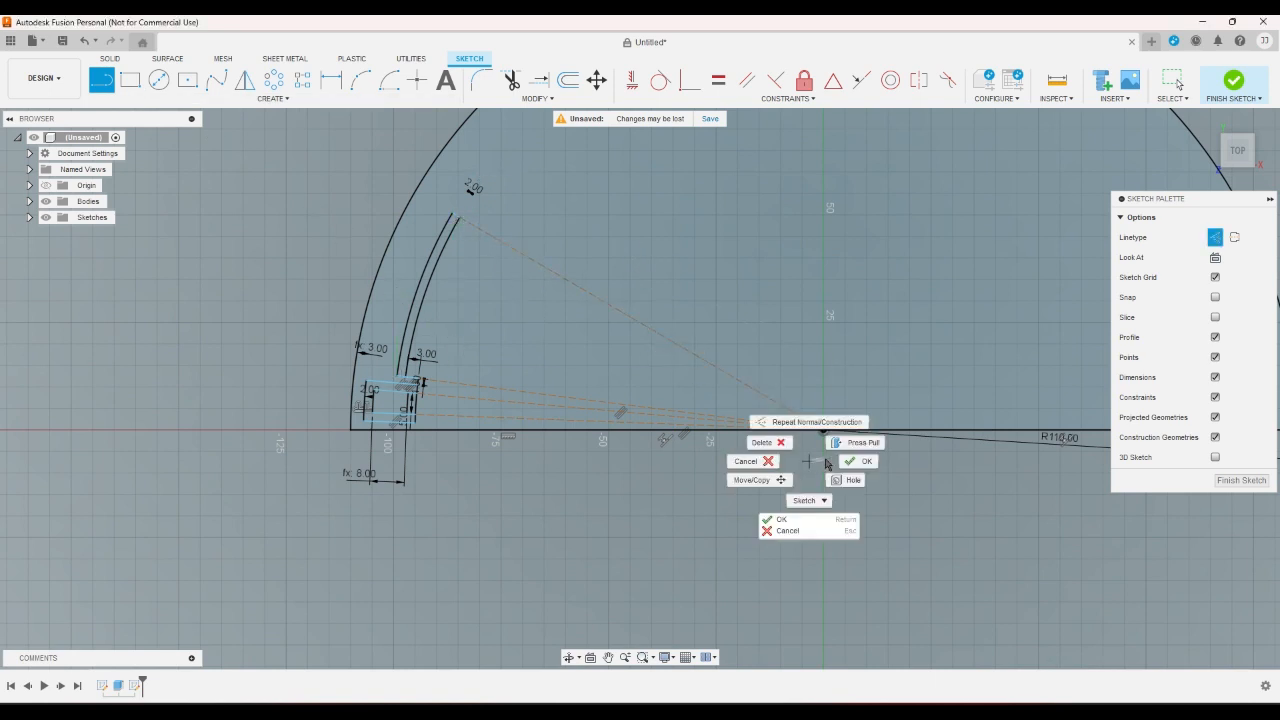
key(Escape)
right_click(810, 461)
click(860, 461)
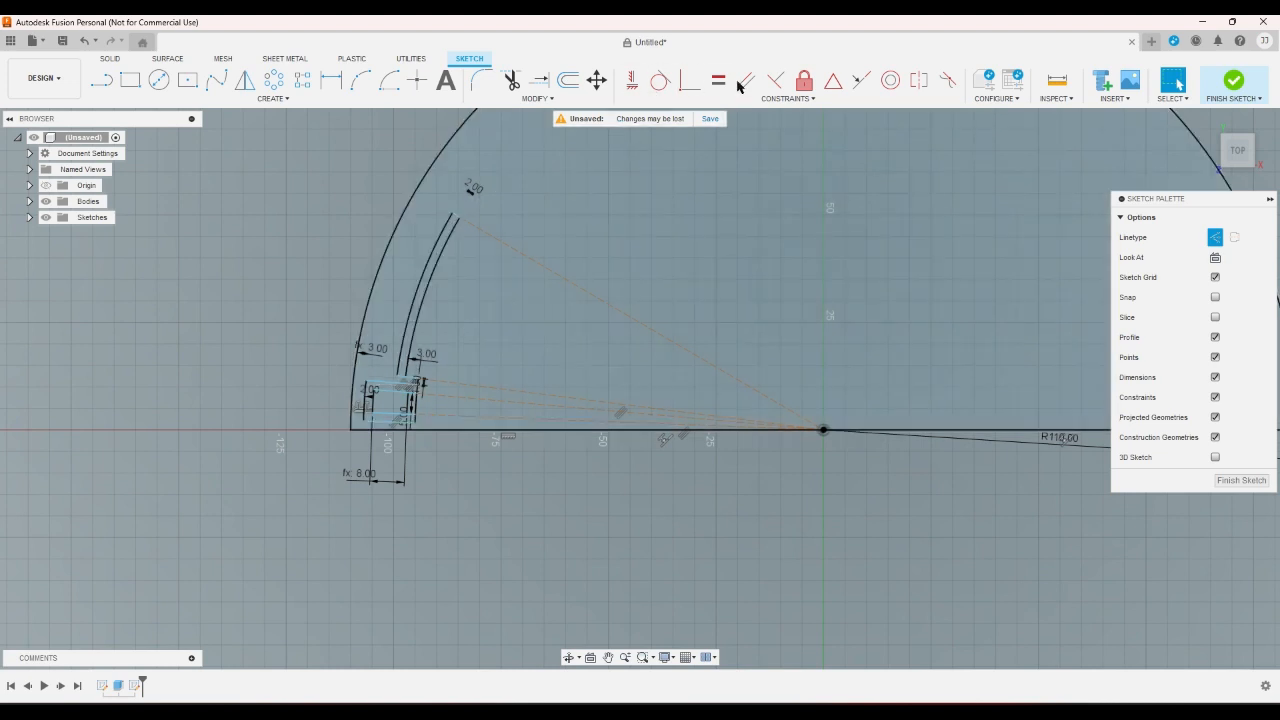
Make the slot's upper end line collinear with the construction line running to the origin.
click(861, 80)
scroll(459, 232, up, 5)
click(463, 192)
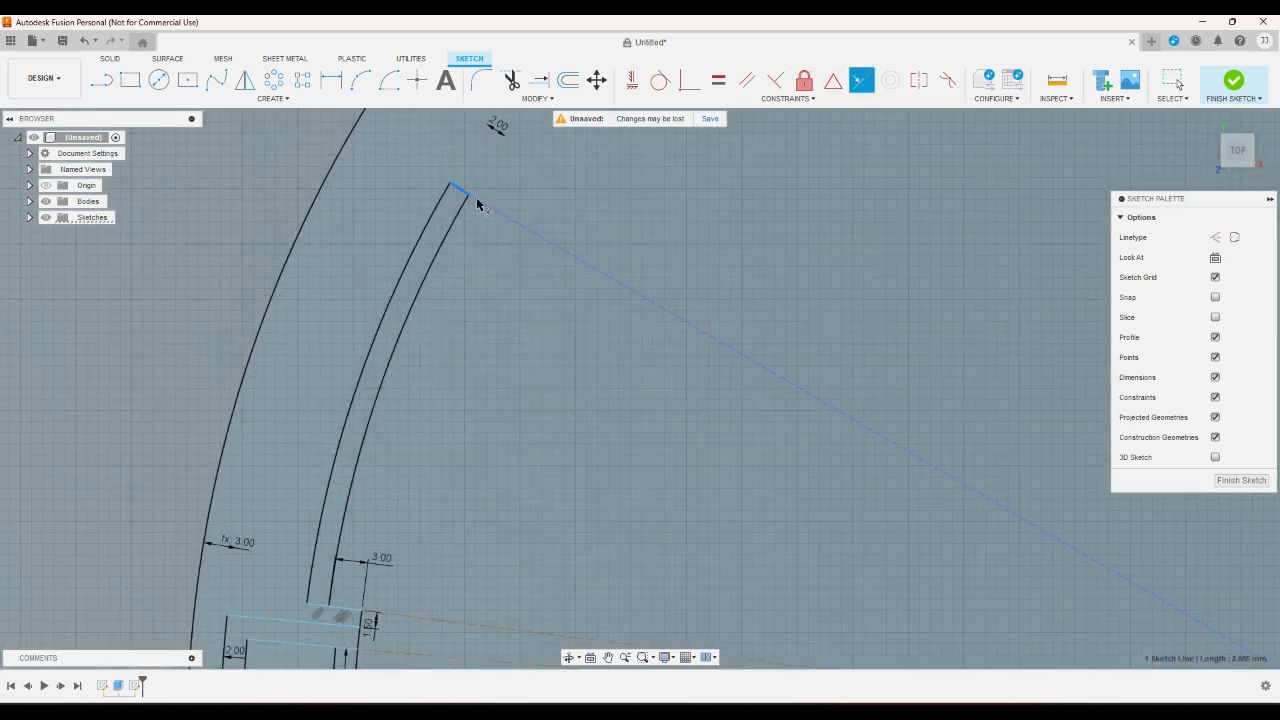
click(486, 206)
key(Escape)
Dimension the angle between the construction lines at the two ends of the arc-shaped slot to 45 degrees.
scroll(461, 133, down, 2)
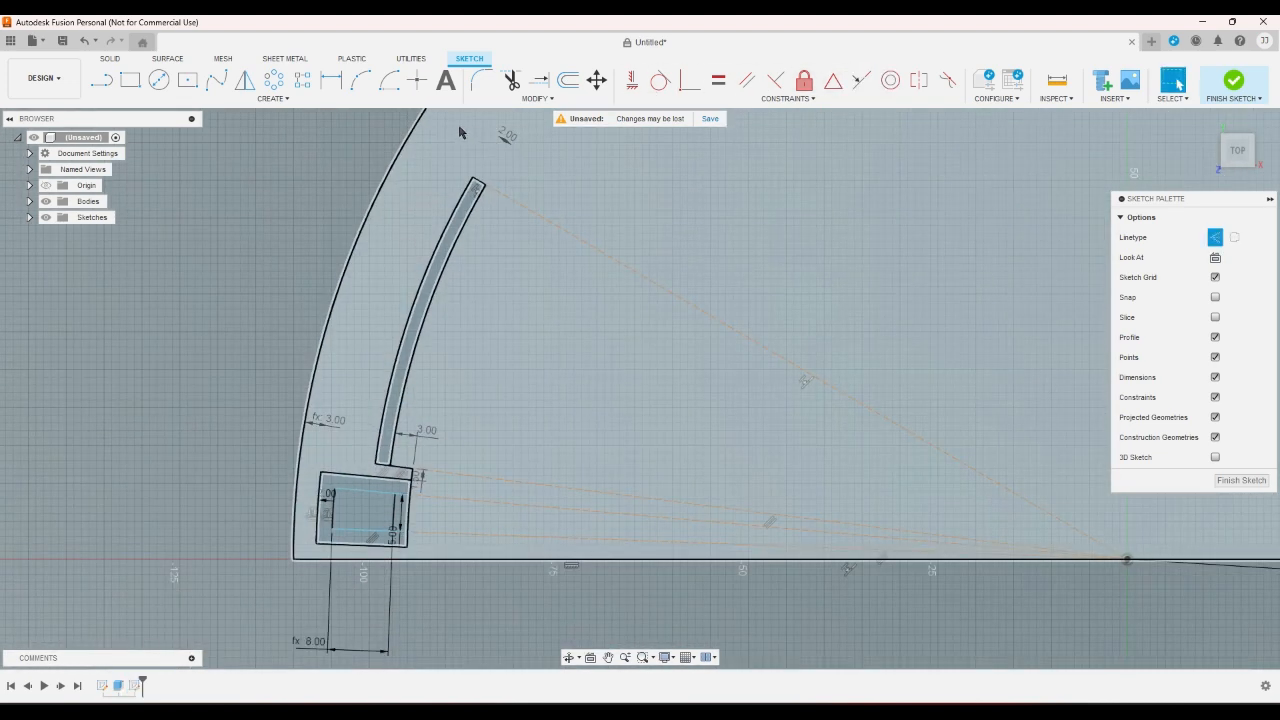
scroll(461, 133, down, 1)
key(l)
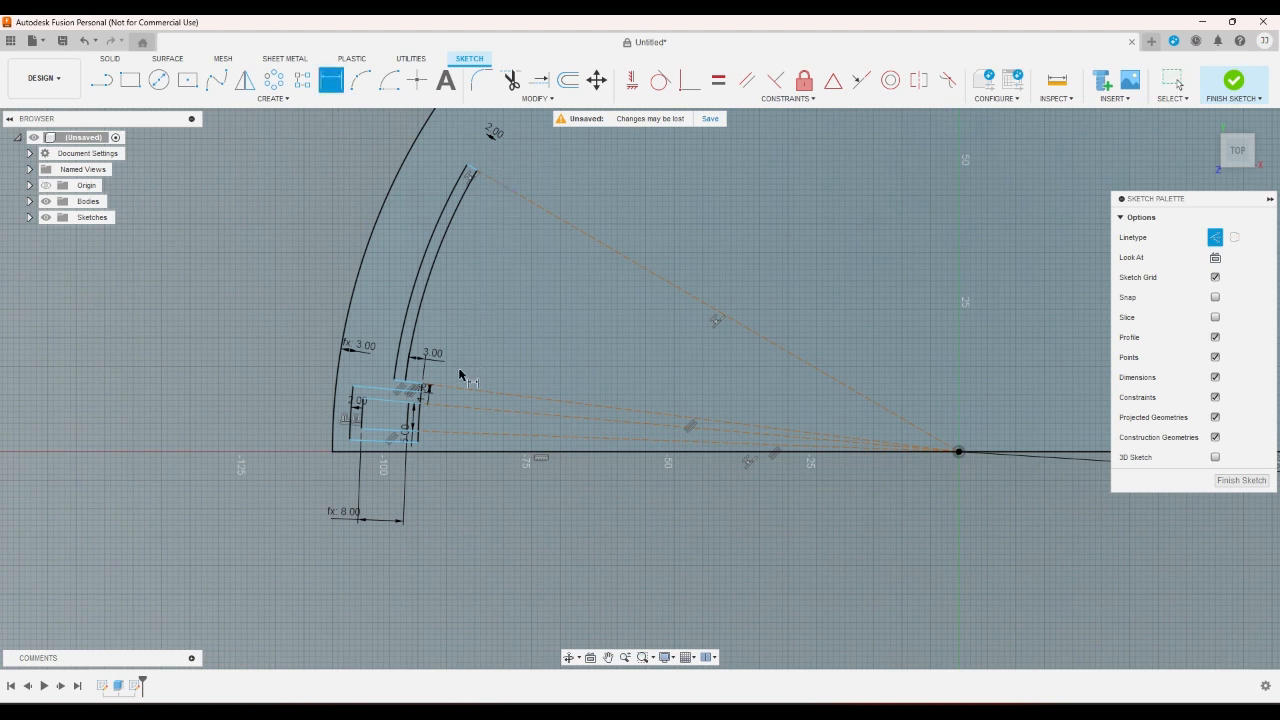
click(462, 390)
click(528, 204)
click(588, 278)
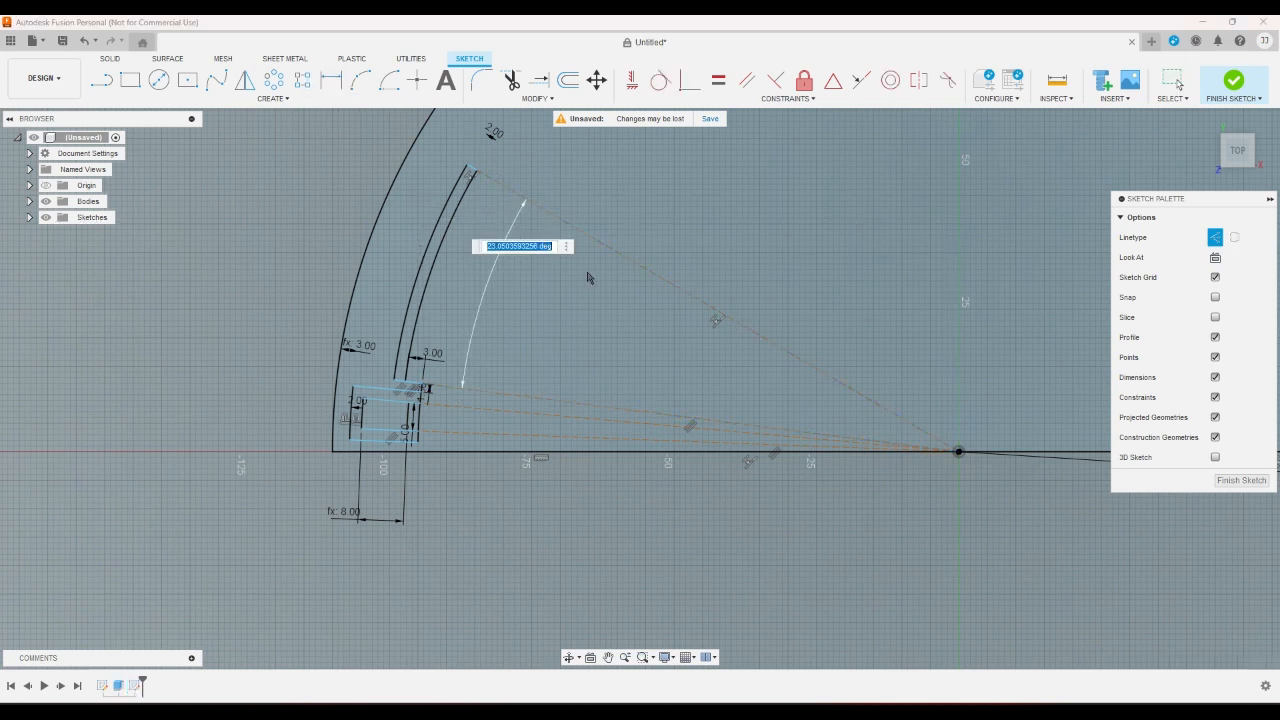
text(45)
key(Return)
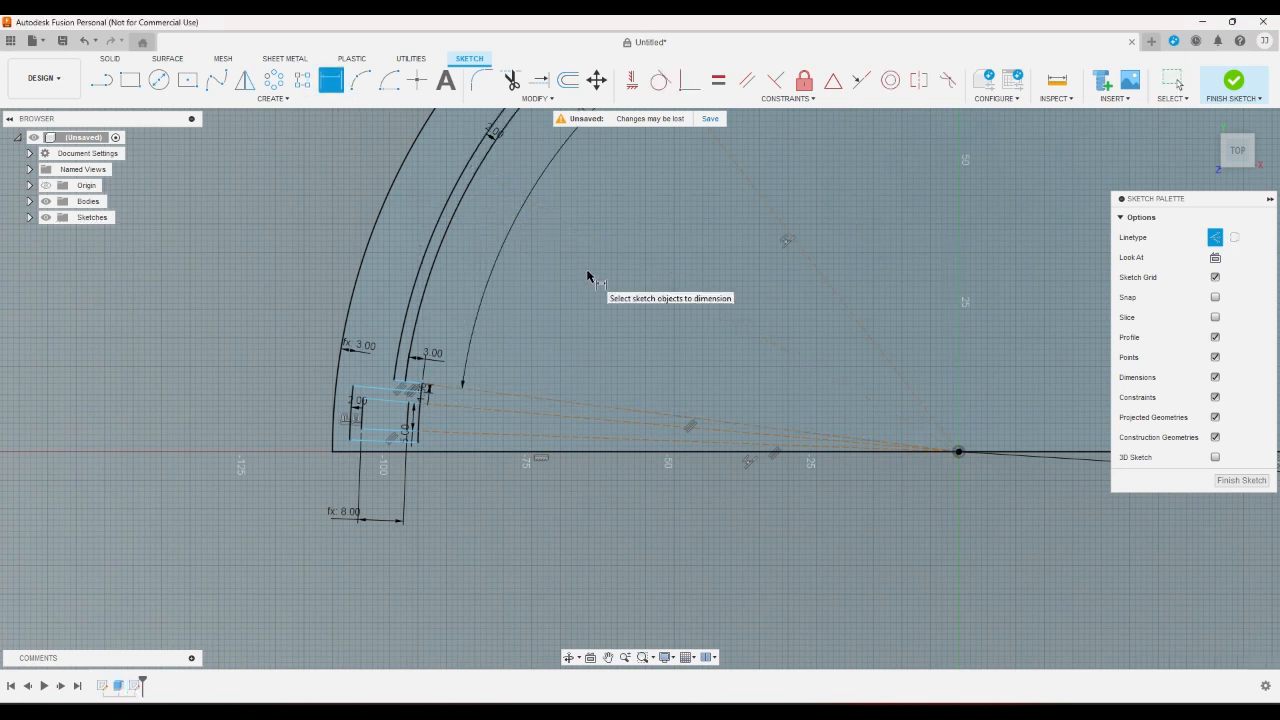
Try to add an angular dimension between the two construction lines running from the inner tab rectangle to the origin.
scroll(586, 277, down, 4)
scroll(545, 341, up, 2)
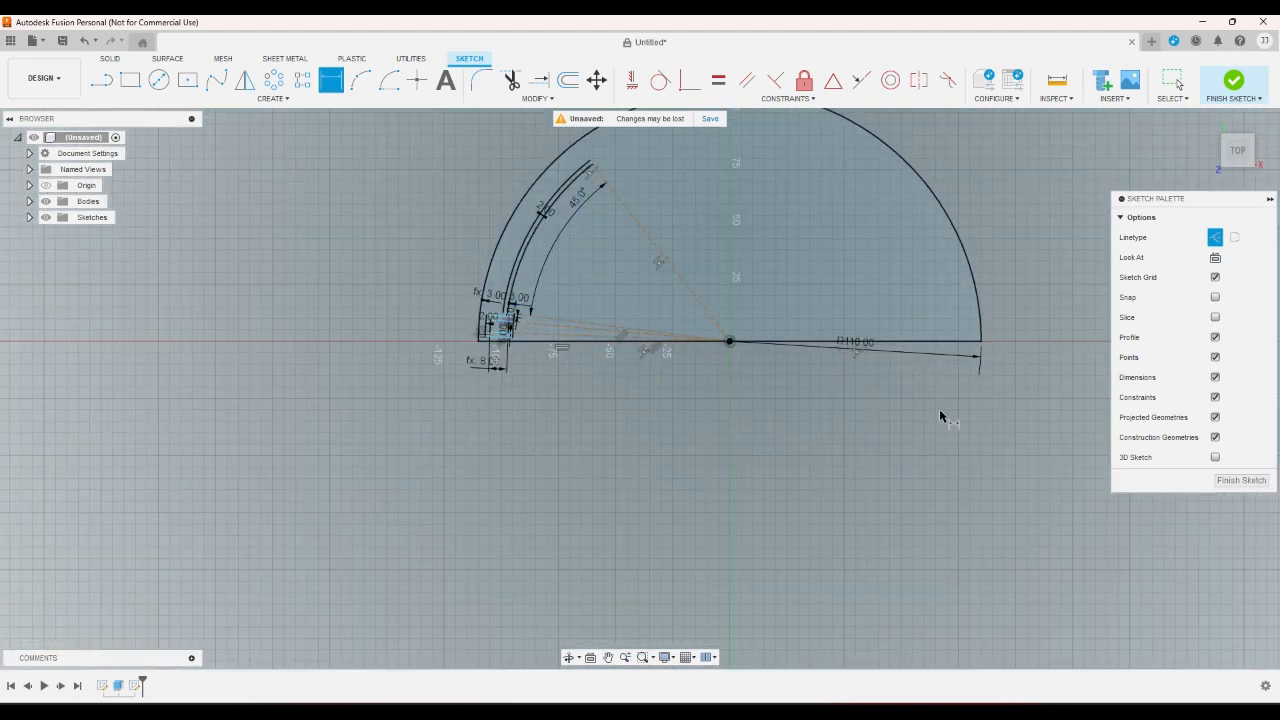
scroll(917, 418, down, 1)
scroll(646, 316, up, 2)
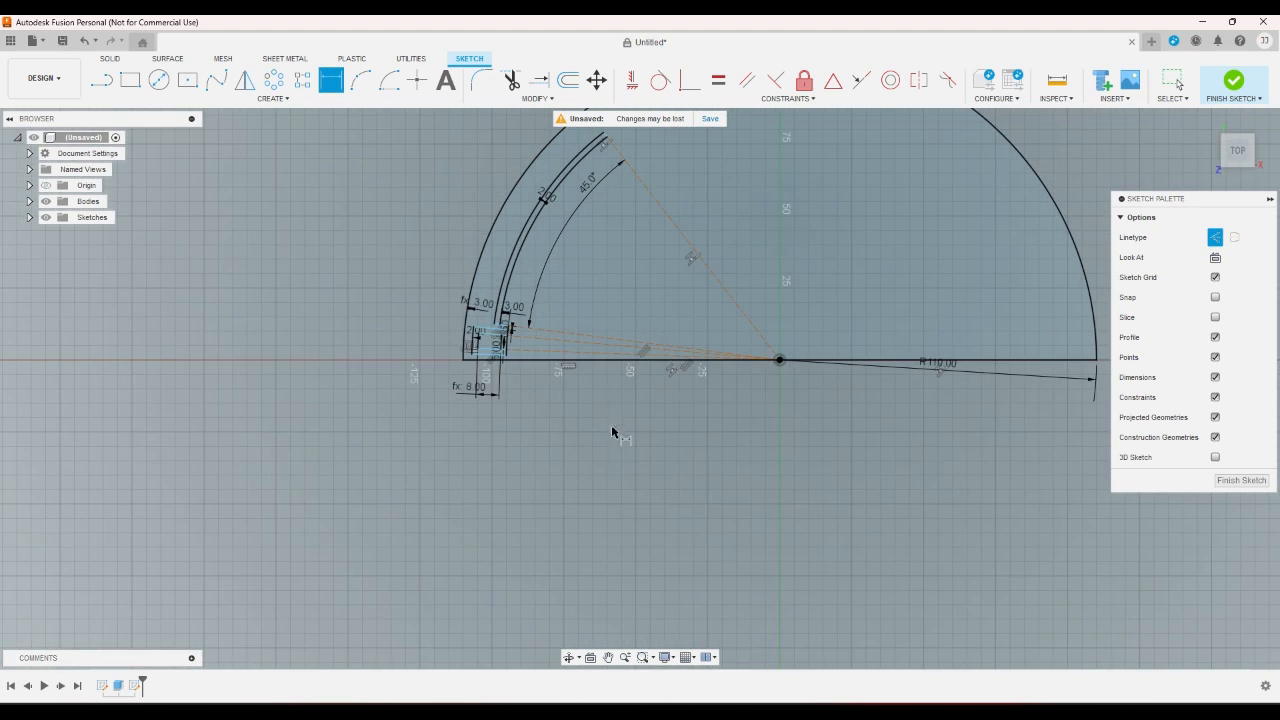
scroll(592, 480, down, 3)
scroll(583, 432, up, 1)
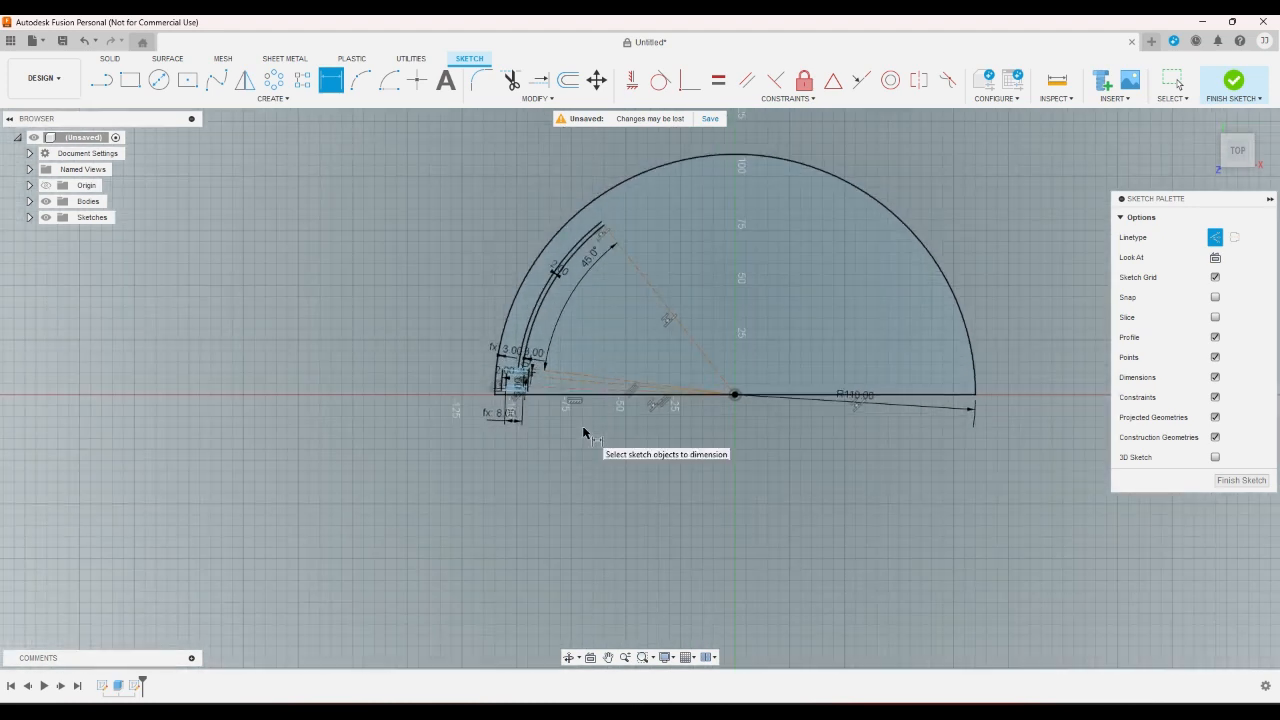
scroll(508, 381, up, 4)
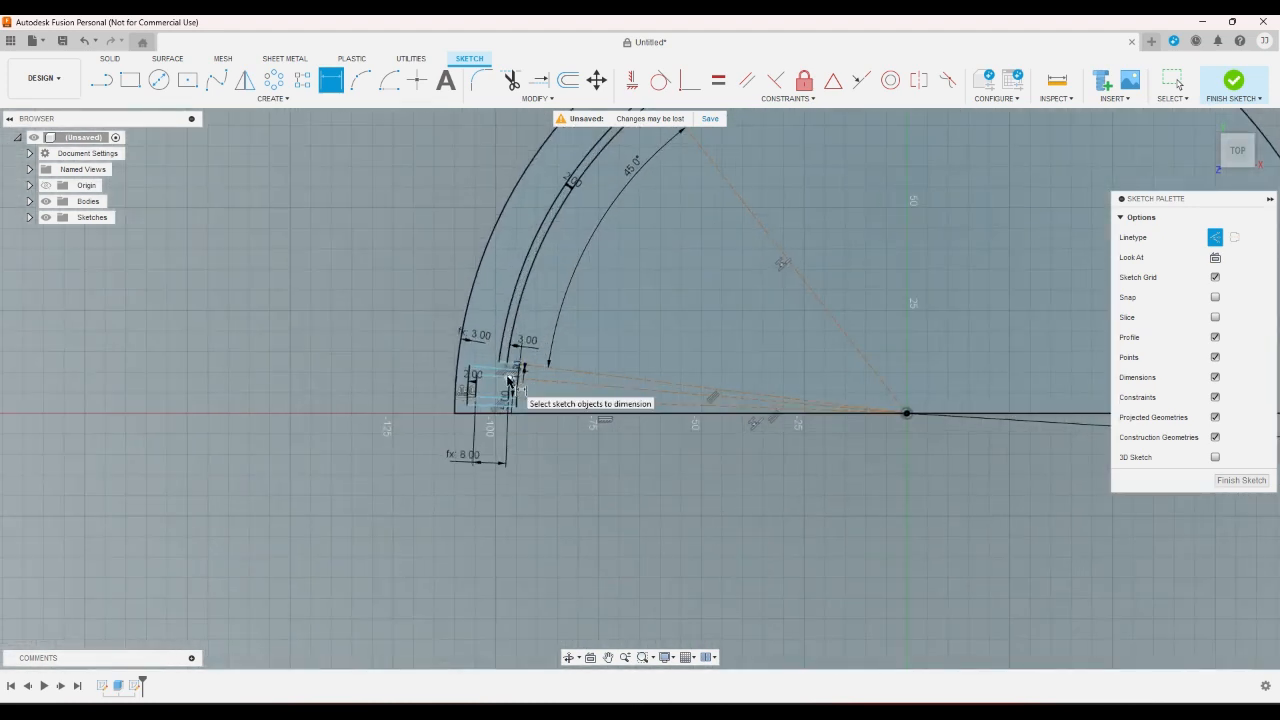
scroll(510, 378, up, 3)
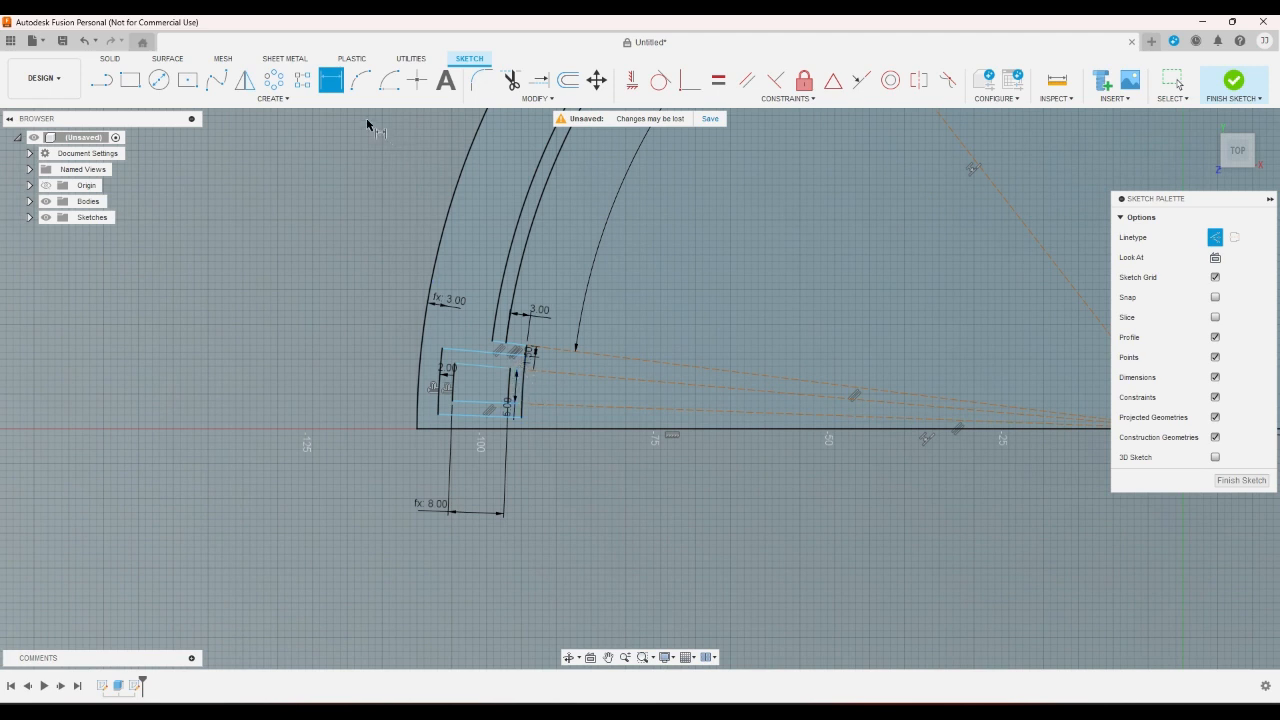
click(534, 410)
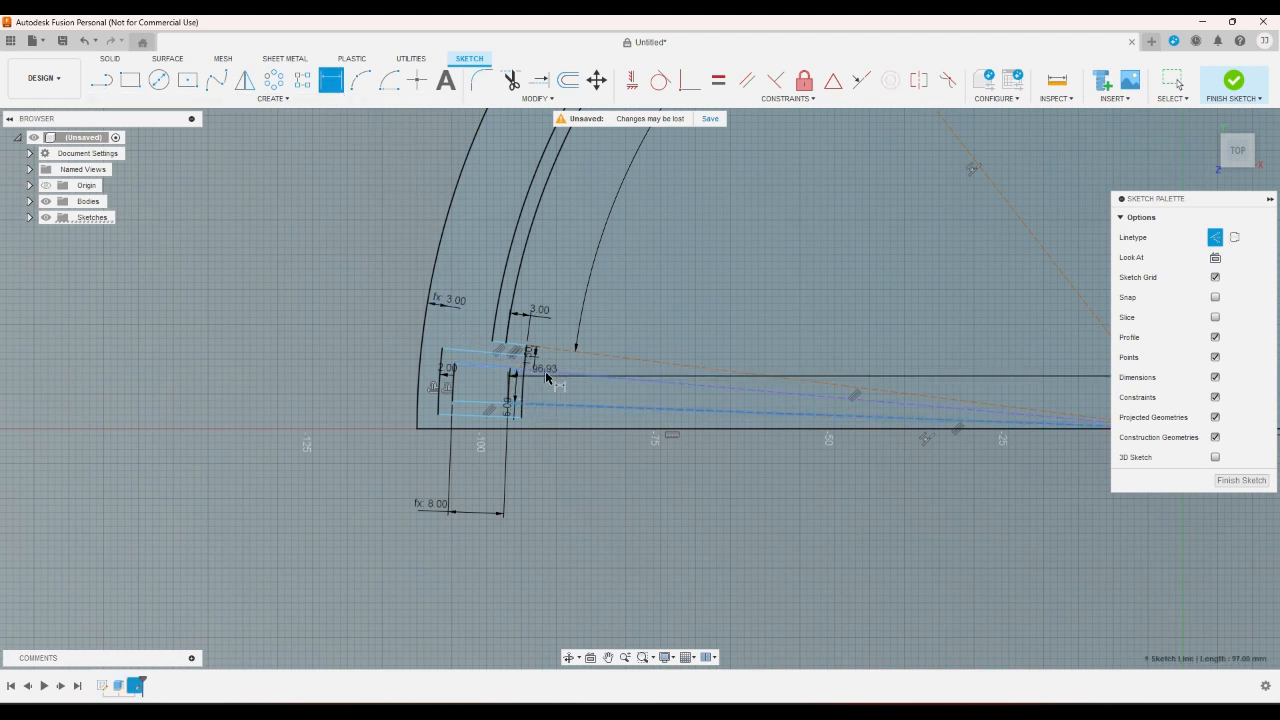
click(550, 378)
click(568, 393)
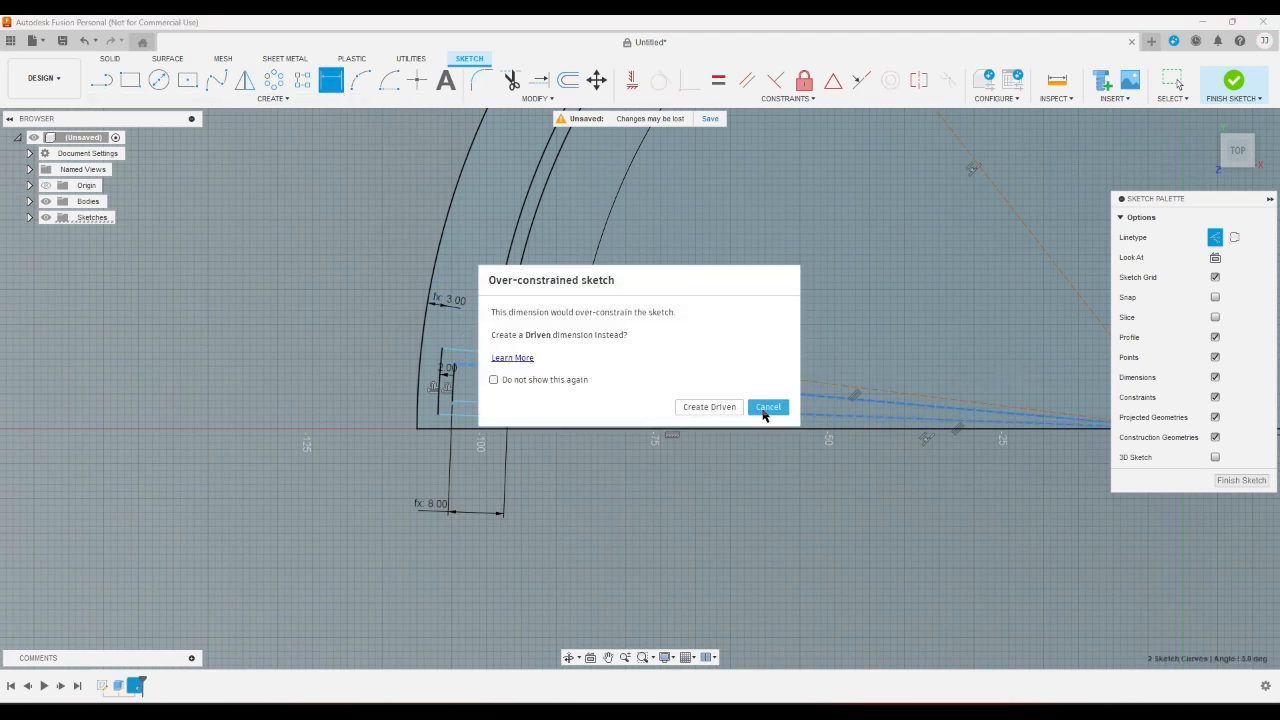
click(768, 407)
Measure the angle between the construction line at the slot's lower end and the semicircle's straight base edge.
scroll(513, 484, down, 4)
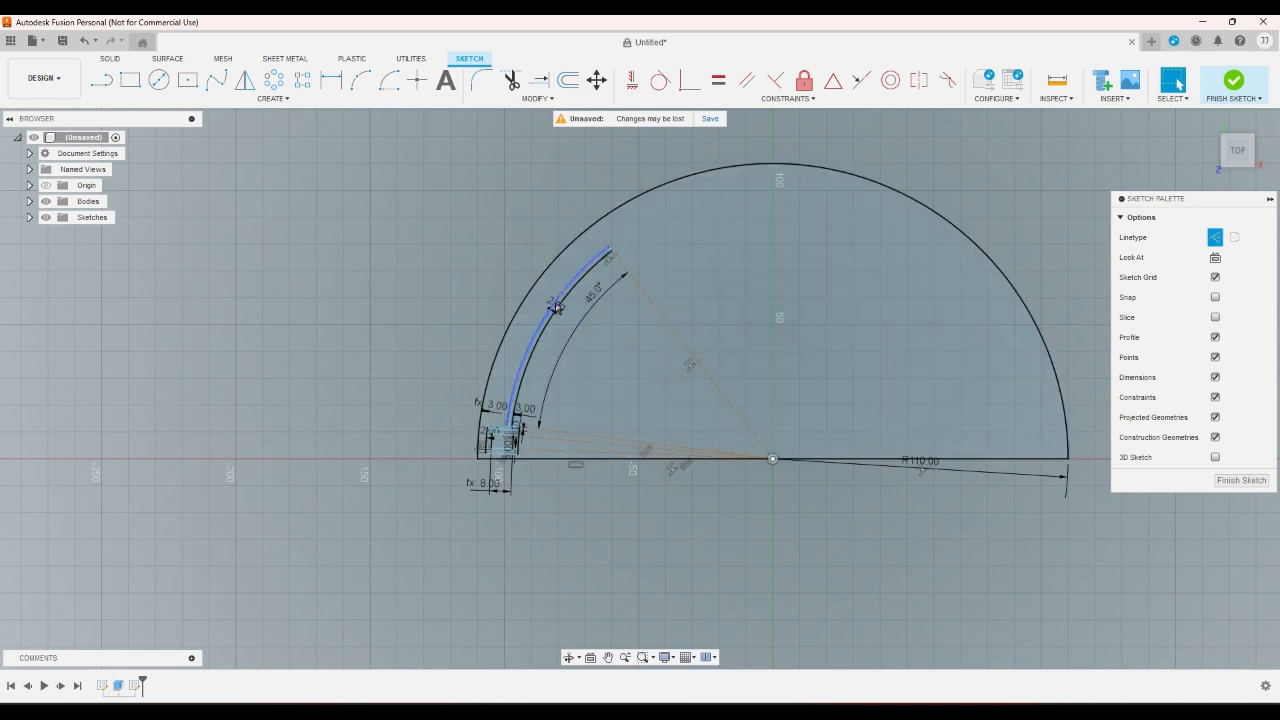
scroll(525, 413, up, 2)
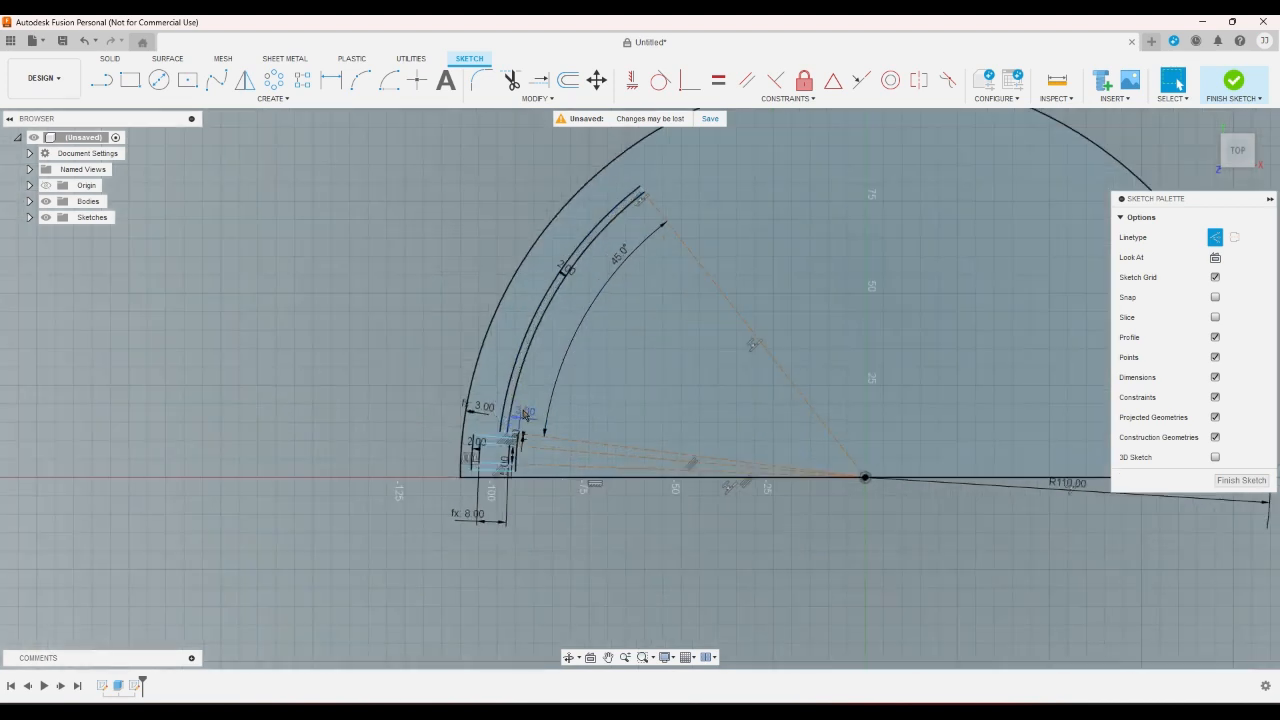
scroll(521, 411, down, 4)
scroll(528, 435, up, 2)
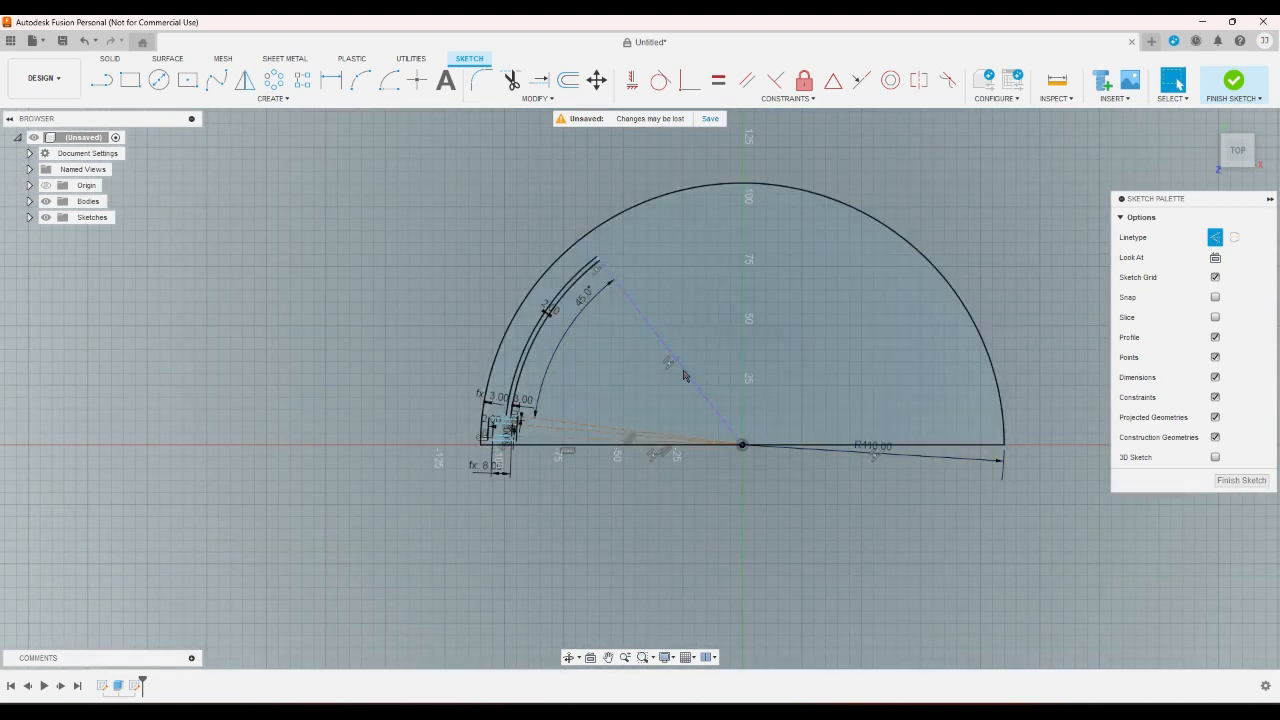
scroll(581, 379, up, 2)
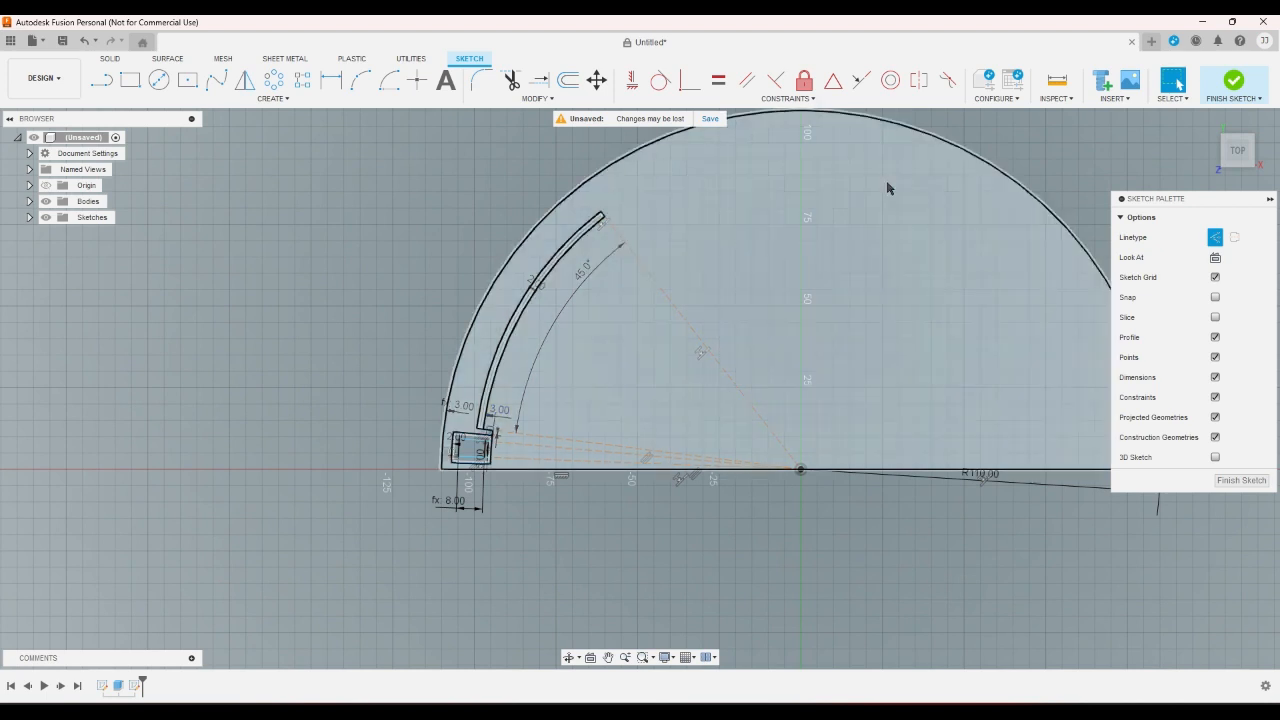
scroll(490, 432, up, 3)
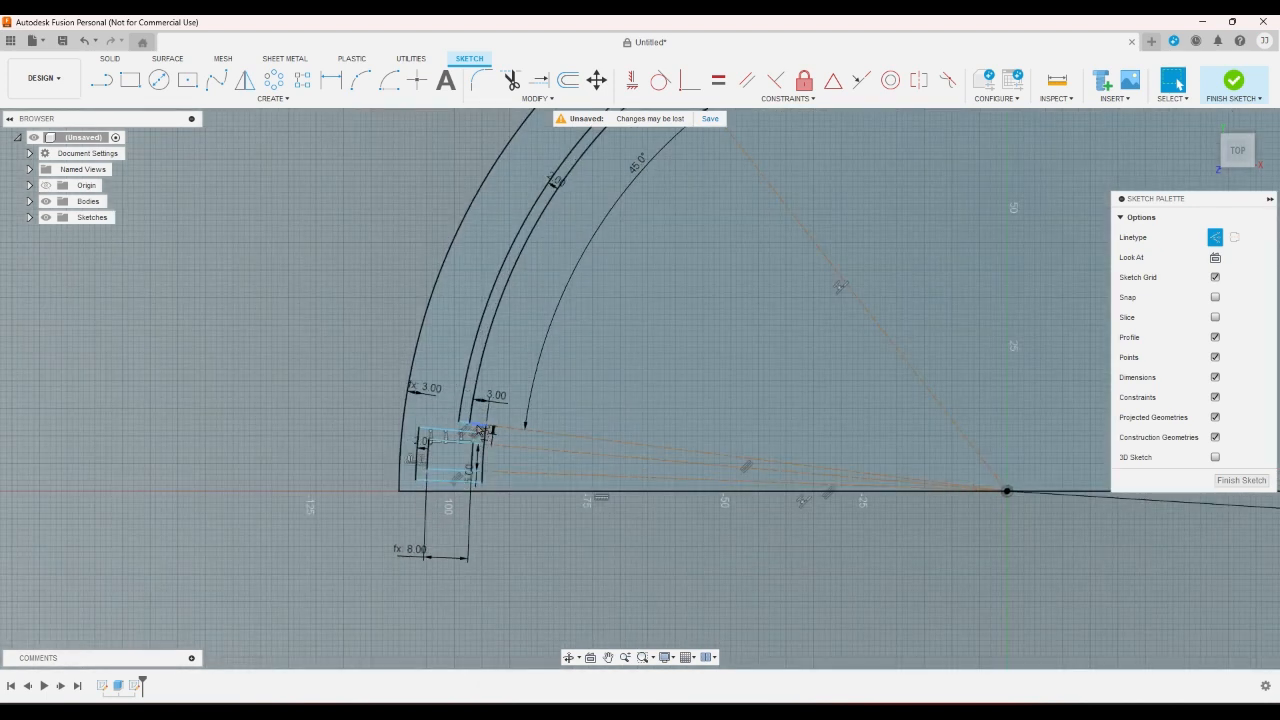
click(331, 80)
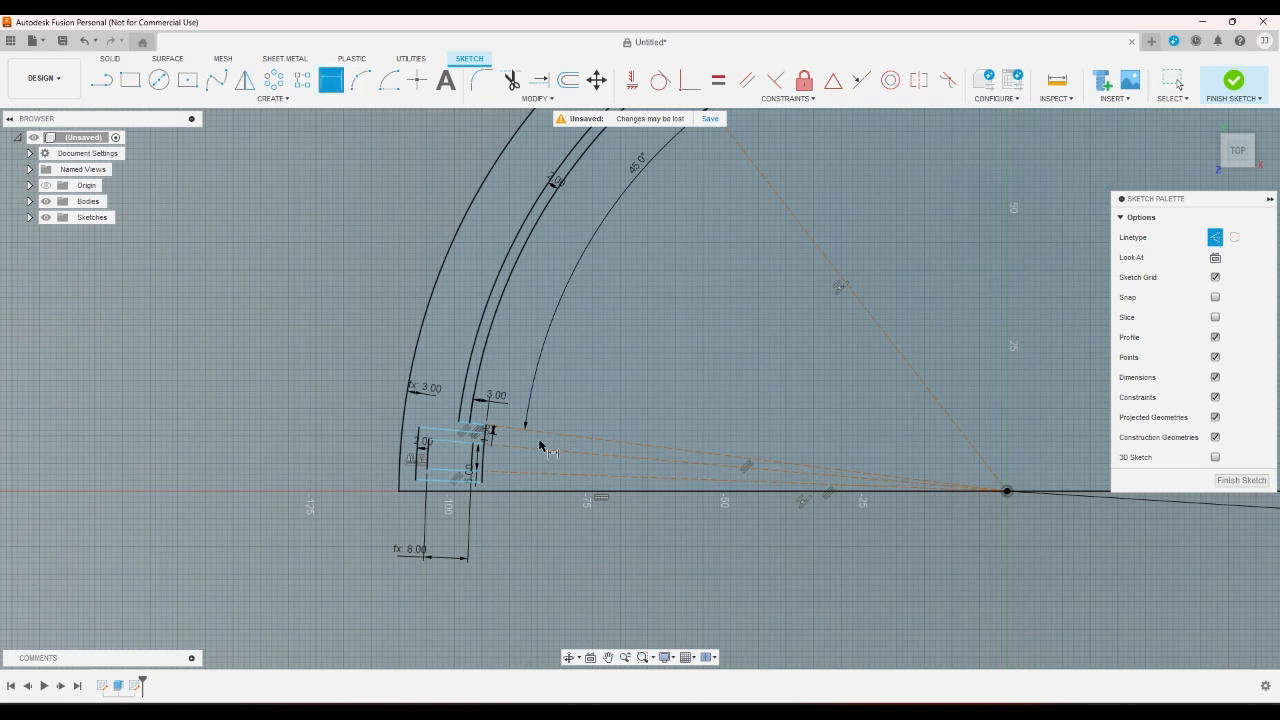
click(544, 437)
click(521, 489)
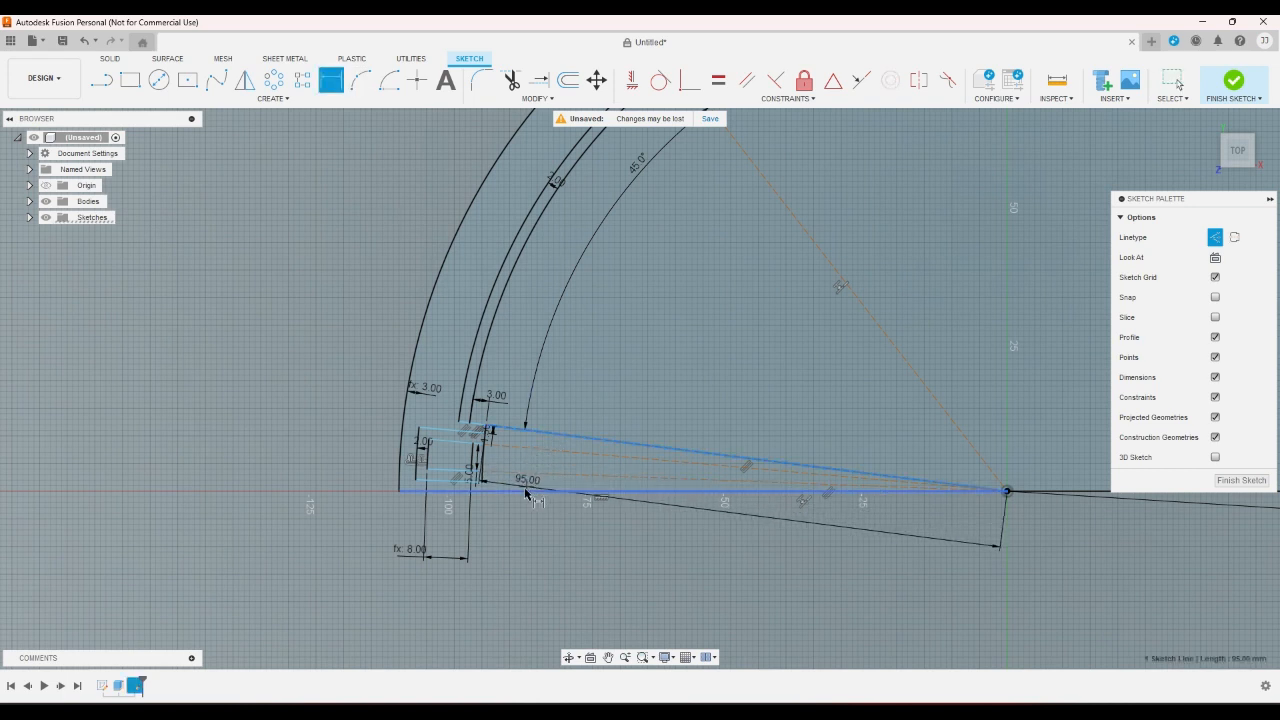
right_click(522, 458)
click(466, 456)
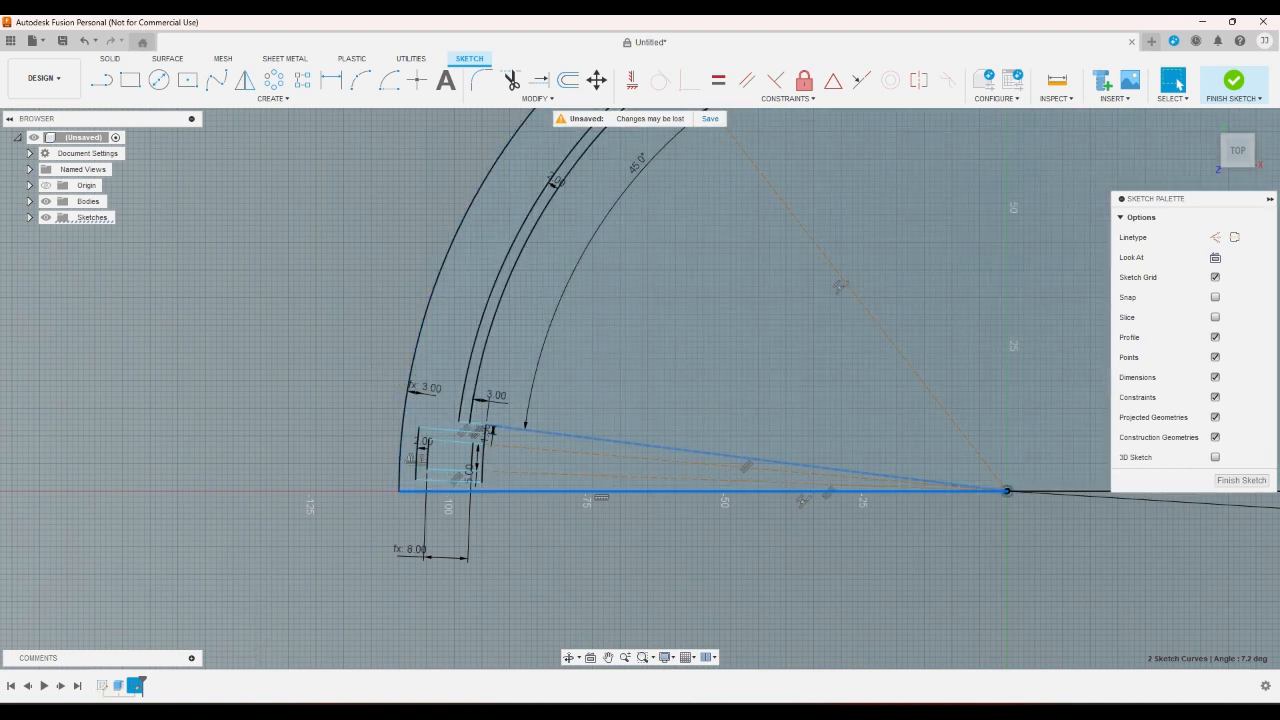
Switch to the Windows Calculator and subtract 7.2 from 180.
key(super)
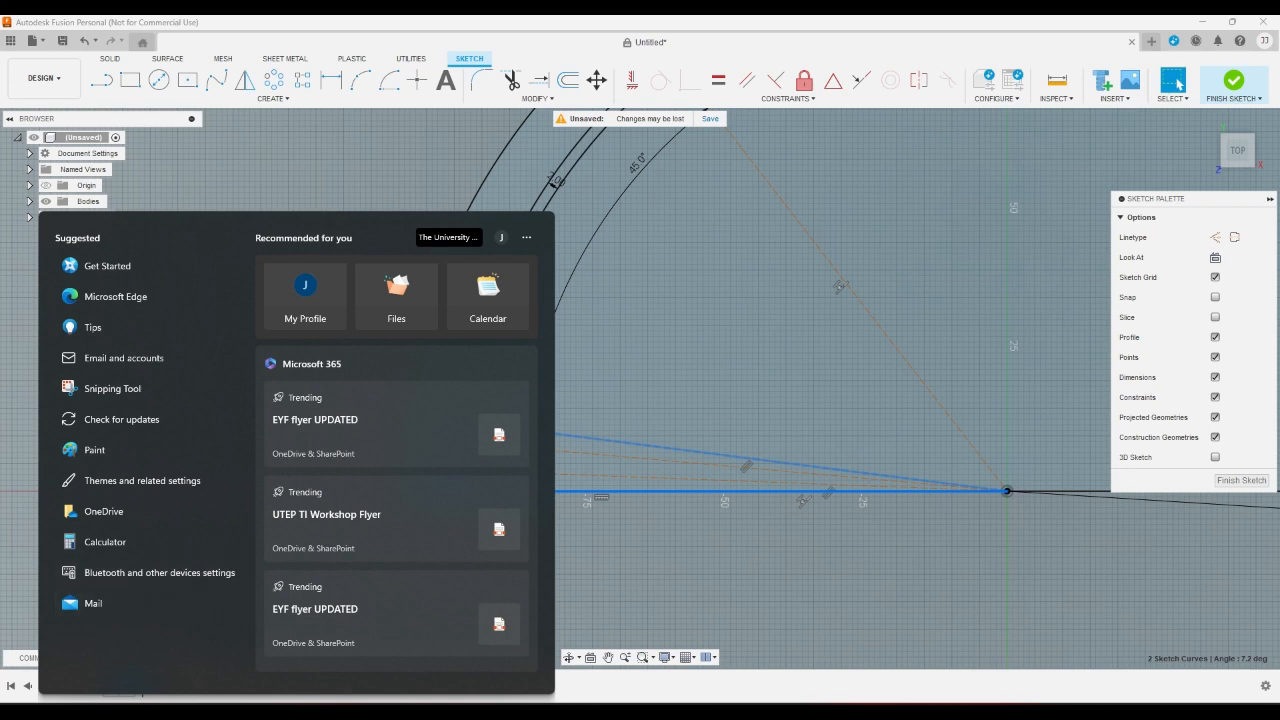
key(super)
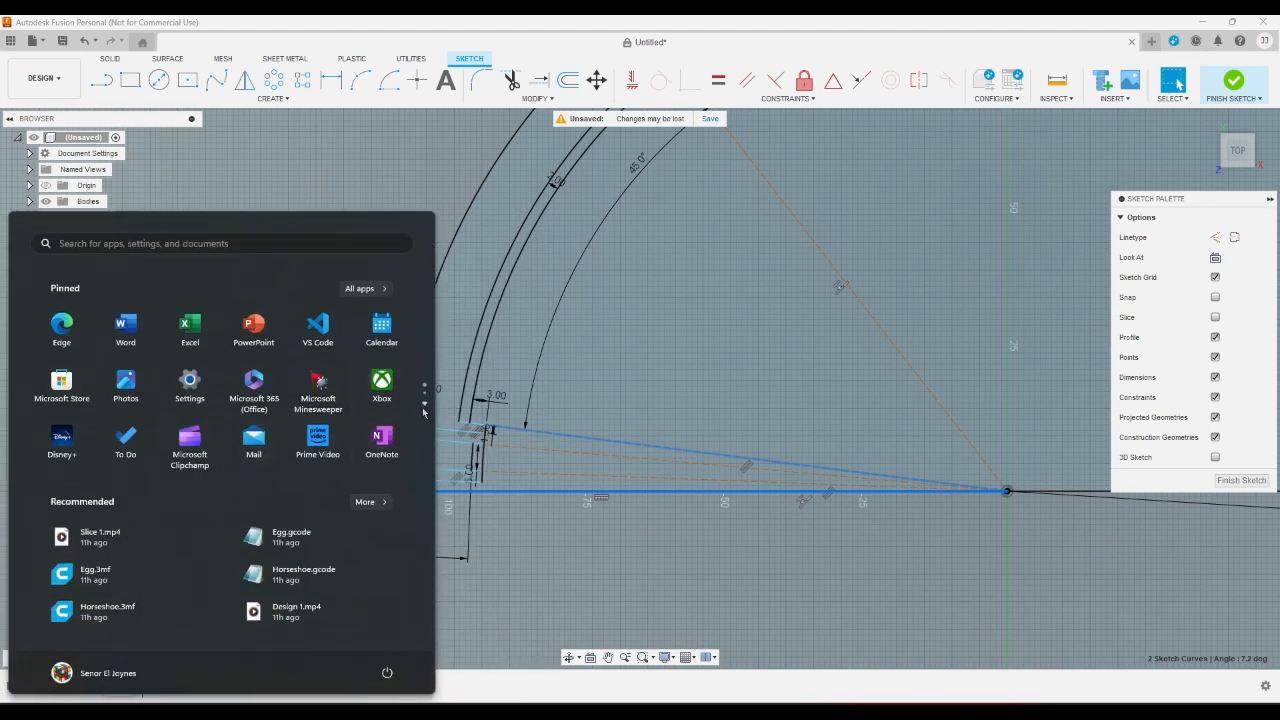
scroll(423, 412, down, 1)
click(62, 325)
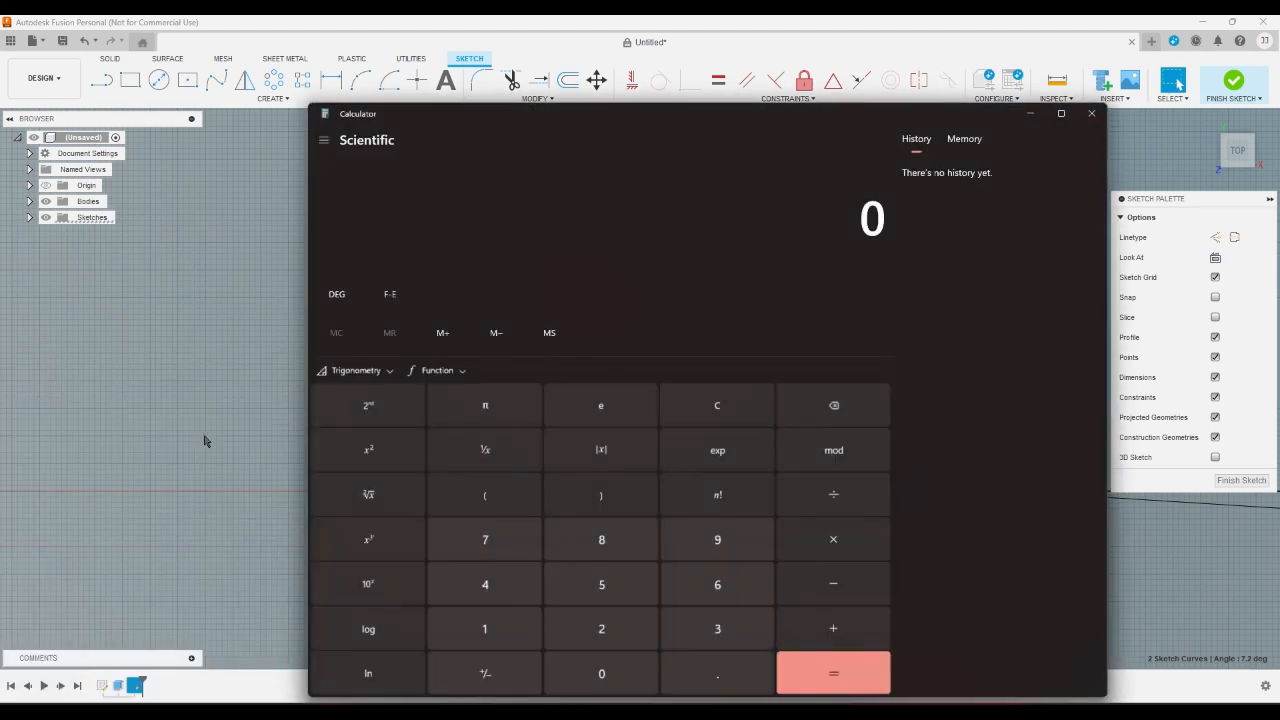
click(533, 628)
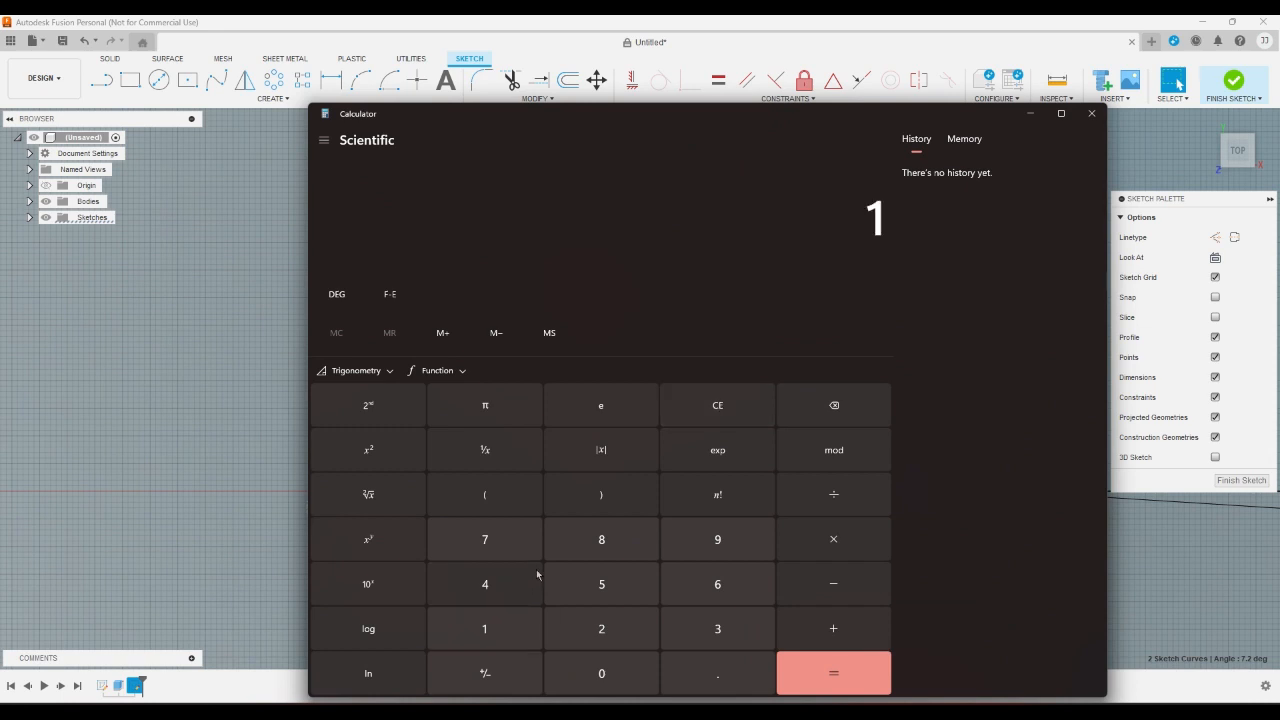
click(601, 539)
click(601, 673)
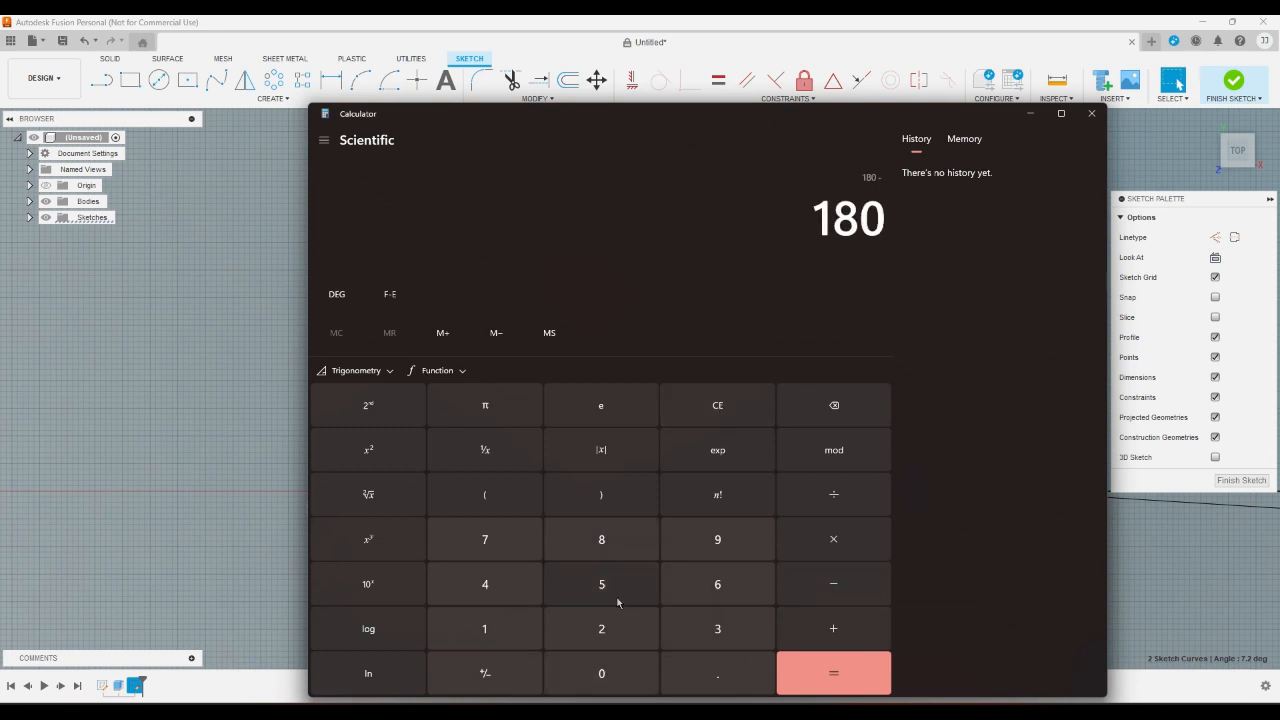
click(500, 540)
click(717, 673)
click(601, 628)
click(818, 678)
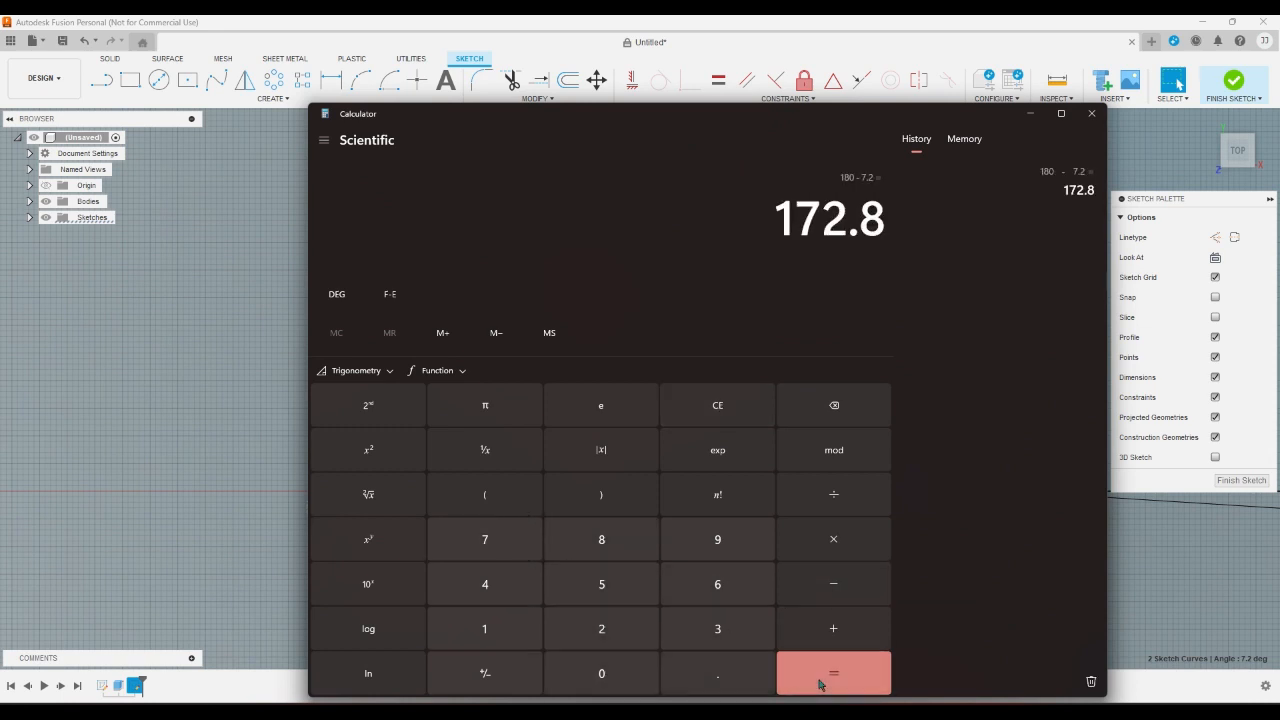
Divide the calculated angle by 43, close the Calculator and return to the whole semicircle sketch.
click(828, 508)
click(489, 586)
click(598, 590)
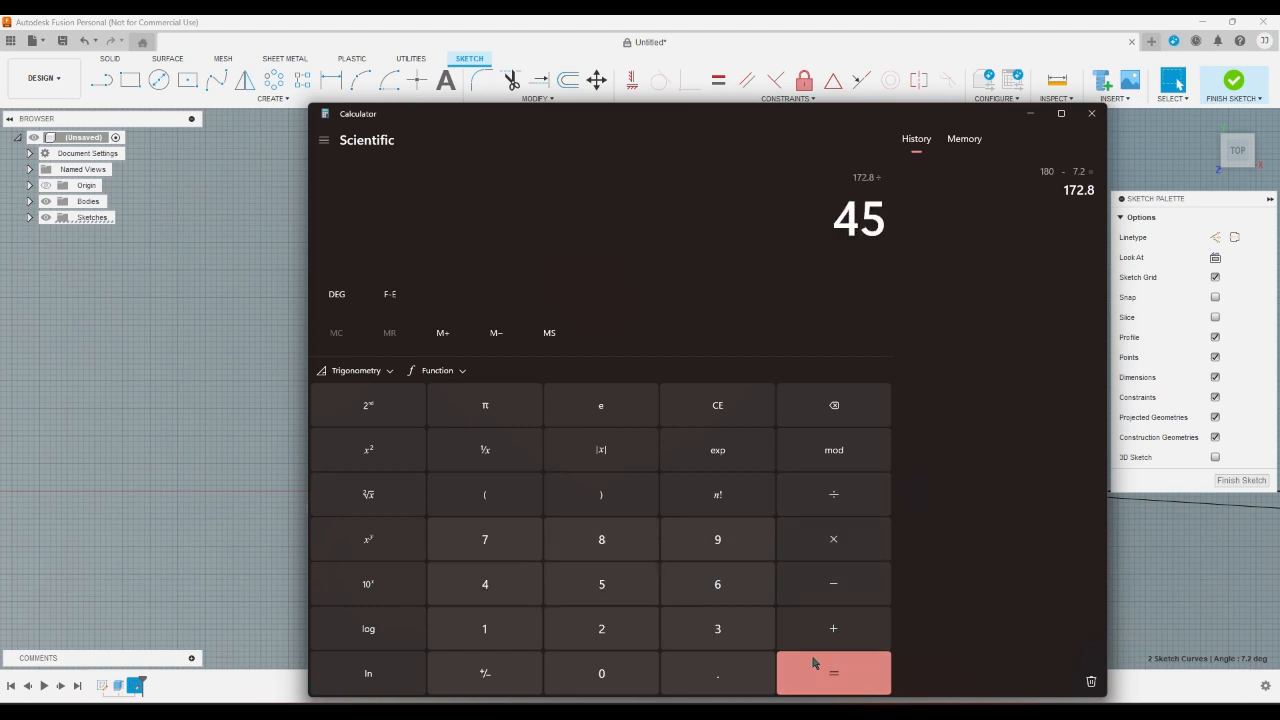
click(834, 405)
click(717, 628)
click(817, 678)
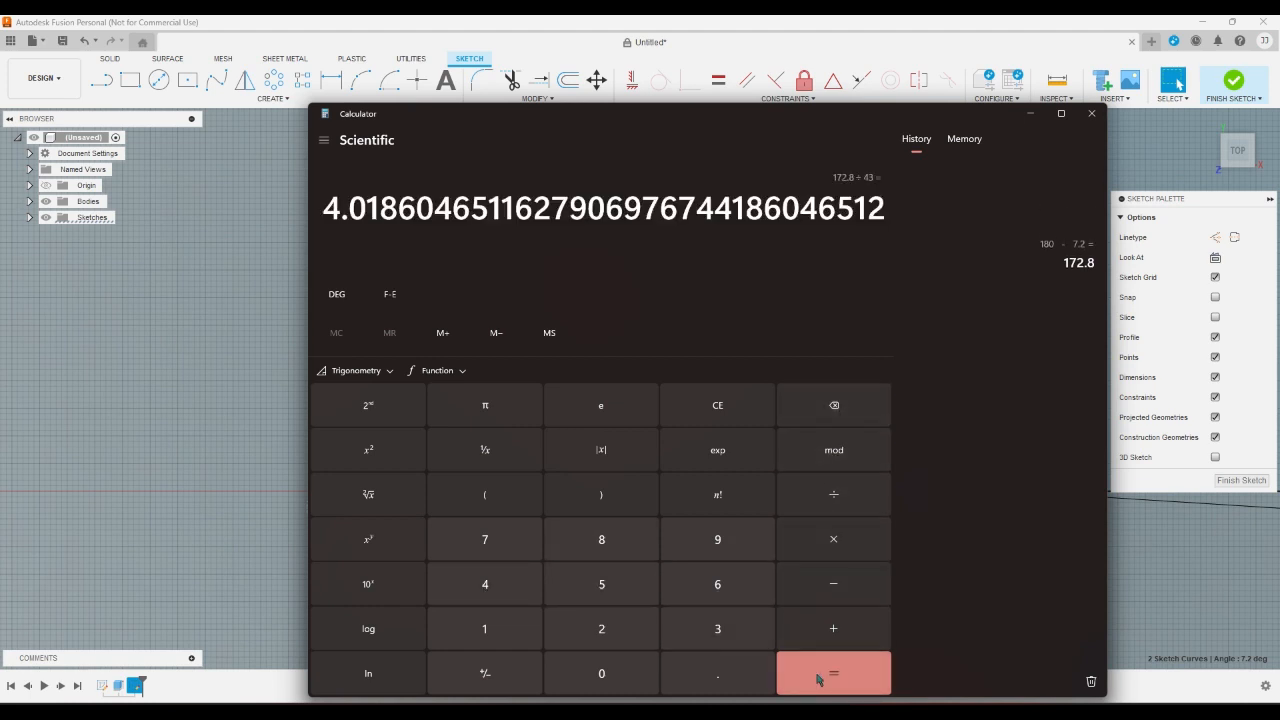
click(1091, 113)
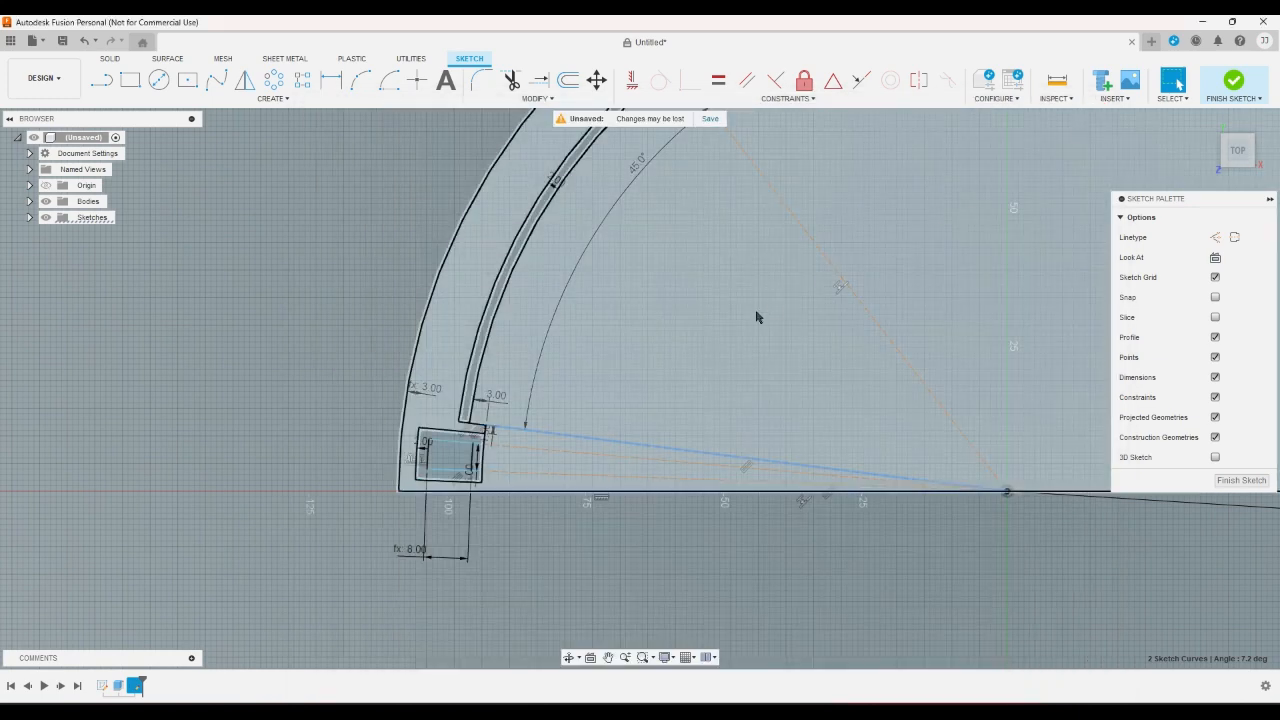
scroll(600, 440, down, 5)
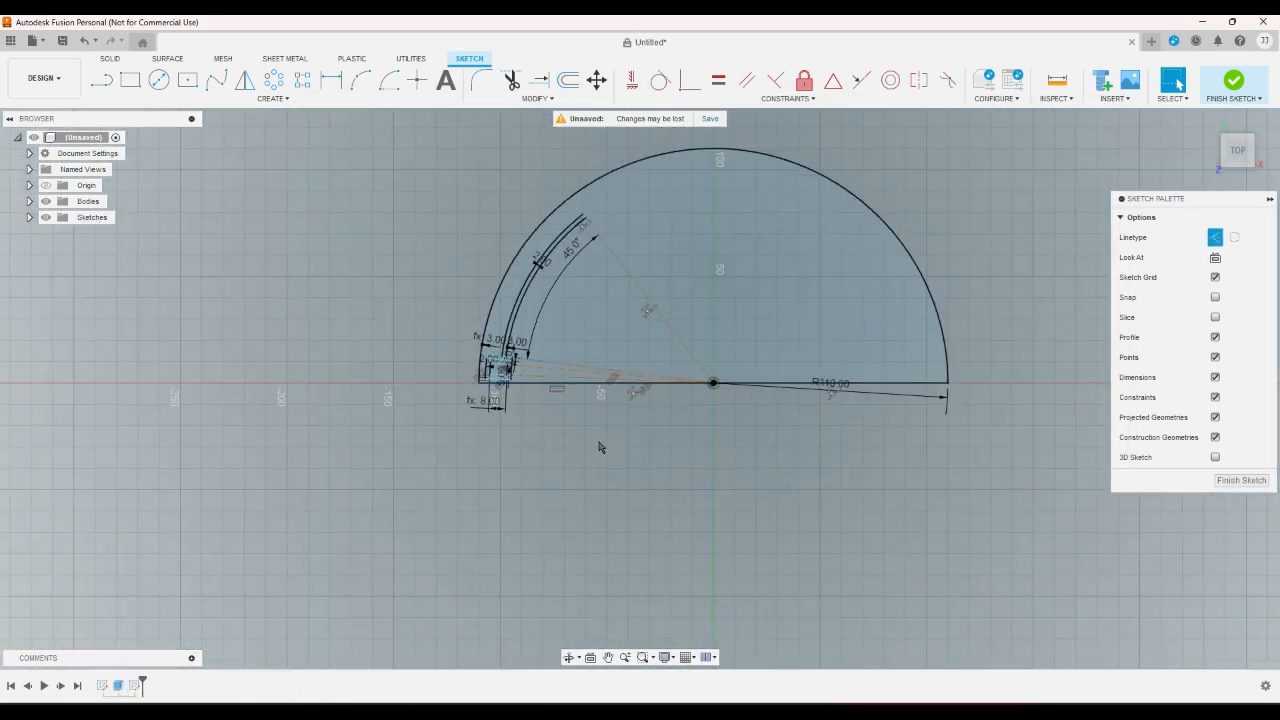
Switch to the Calculator and subtract 7.2 from 180.
scroll(594, 449, up, 1)
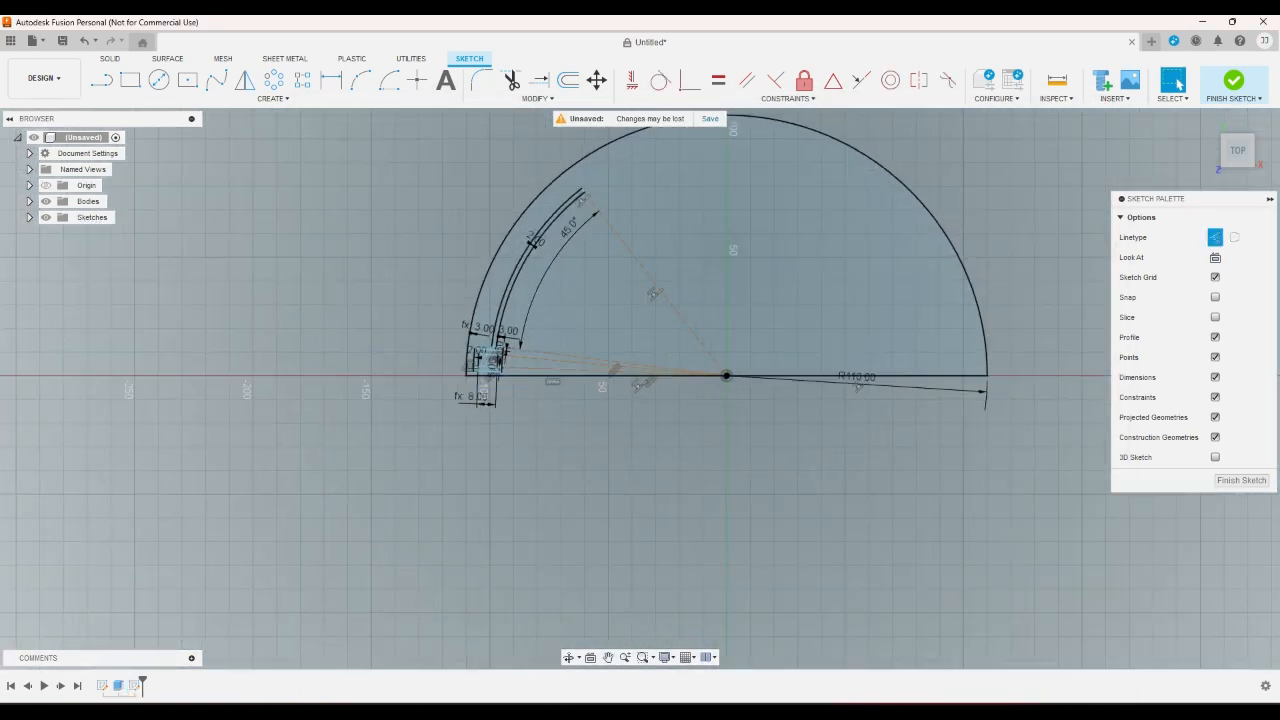
click(50, 703)
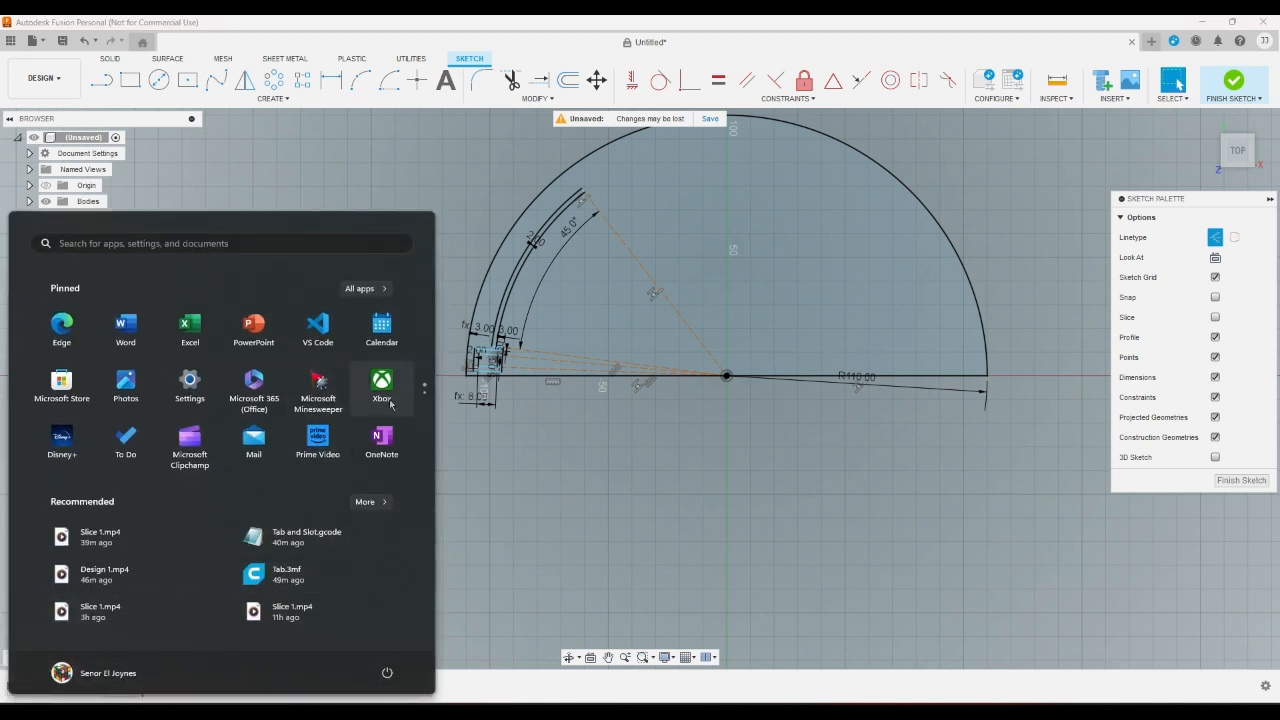
scroll(425, 400, down, 1)
click(481, 503)
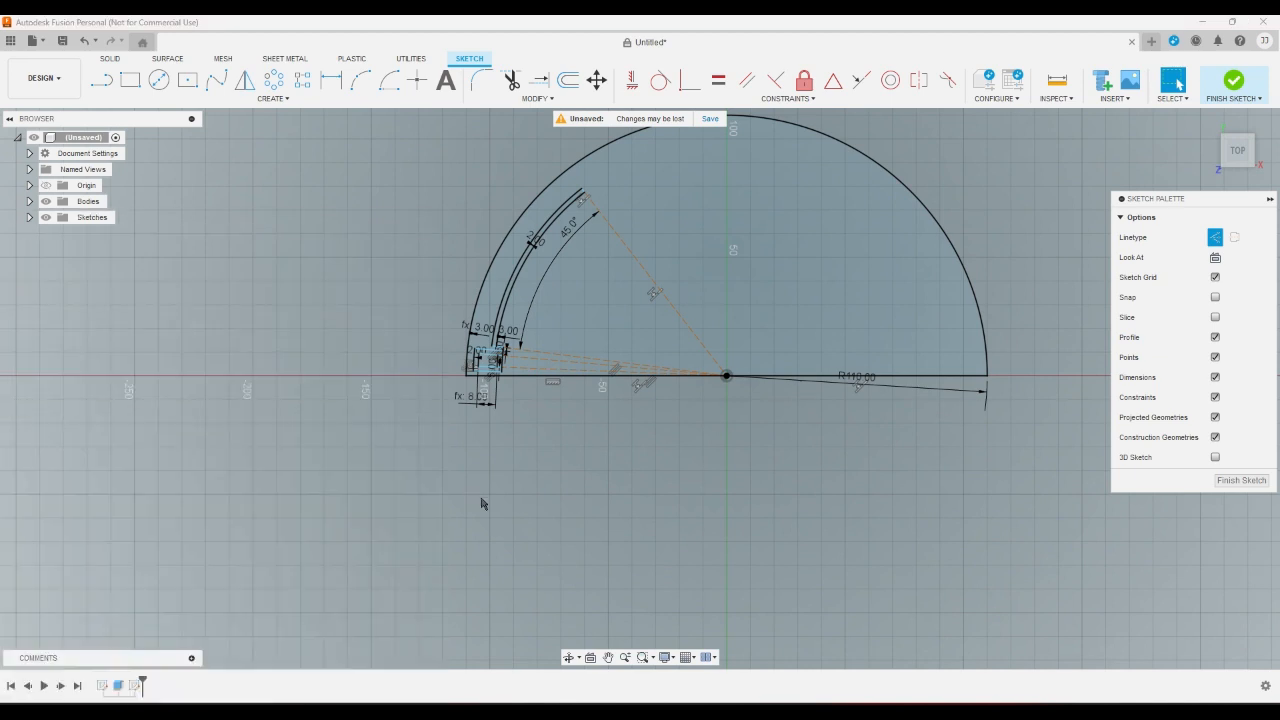
click(485, 628)
click(585, 536)
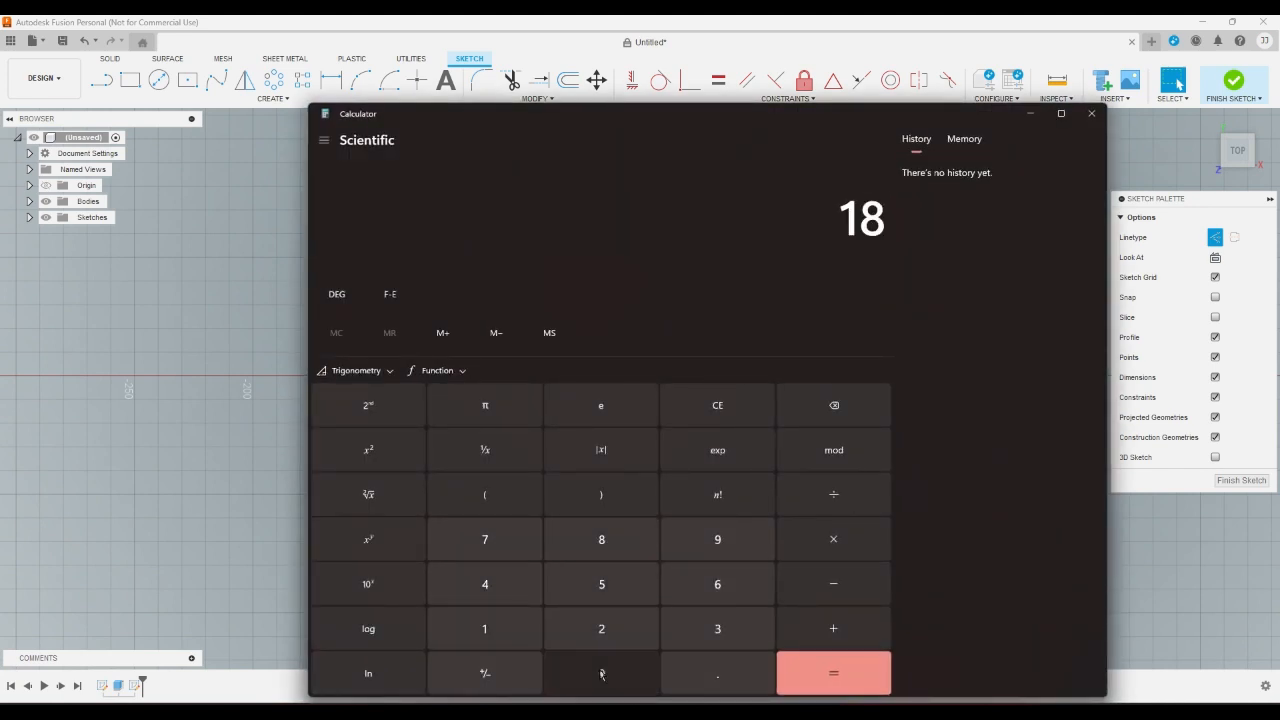
click(601, 673)
click(856, 578)
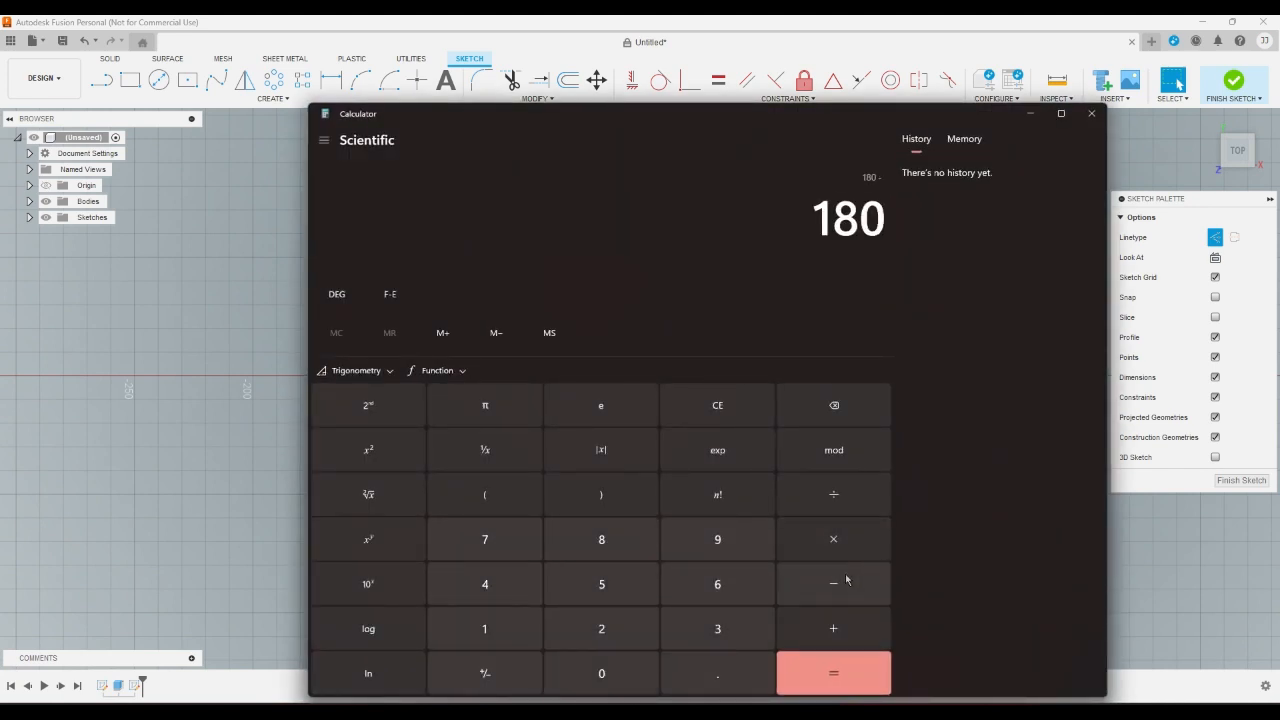
click(485, 539)
click(740, 672)
text(2)
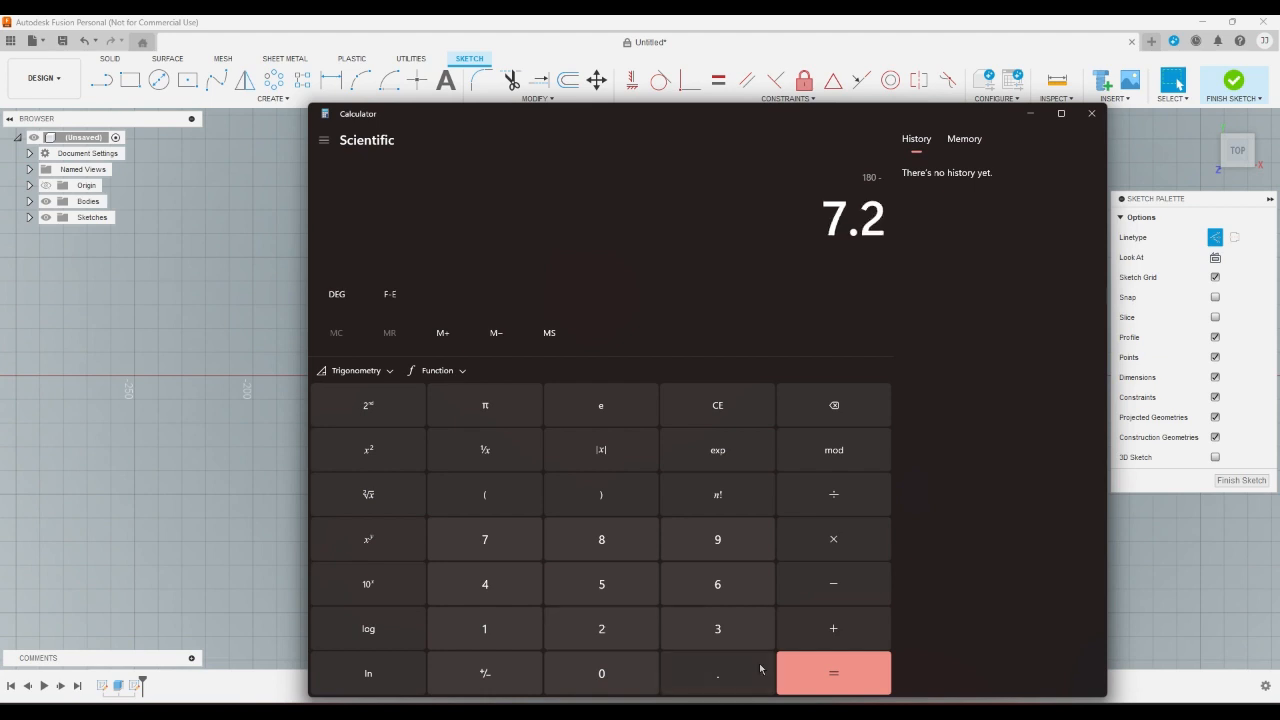
click(805, 673)
Divide the calculated difference by 6, add 3 to the quotient, and close the Calculator.
click(857, 493)
click(740, 584)
click(810, 643)
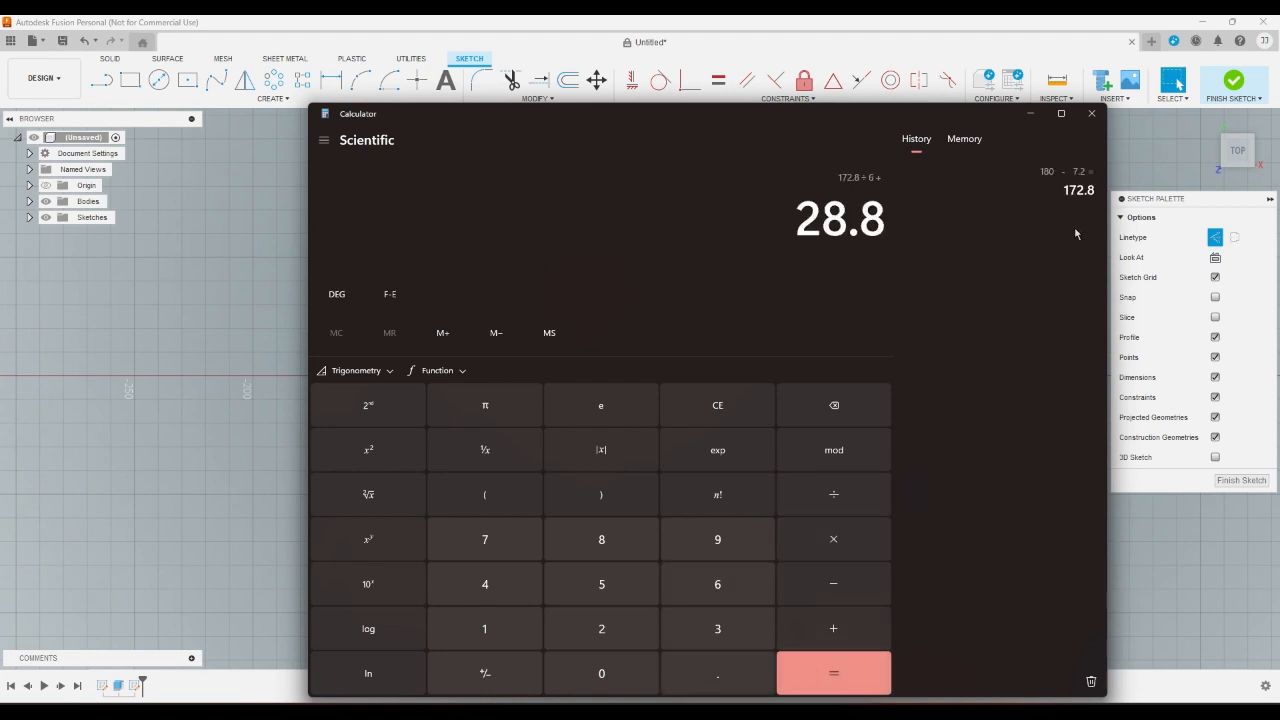
click(760, 640)
click(829, 674)
click(1091, 113)
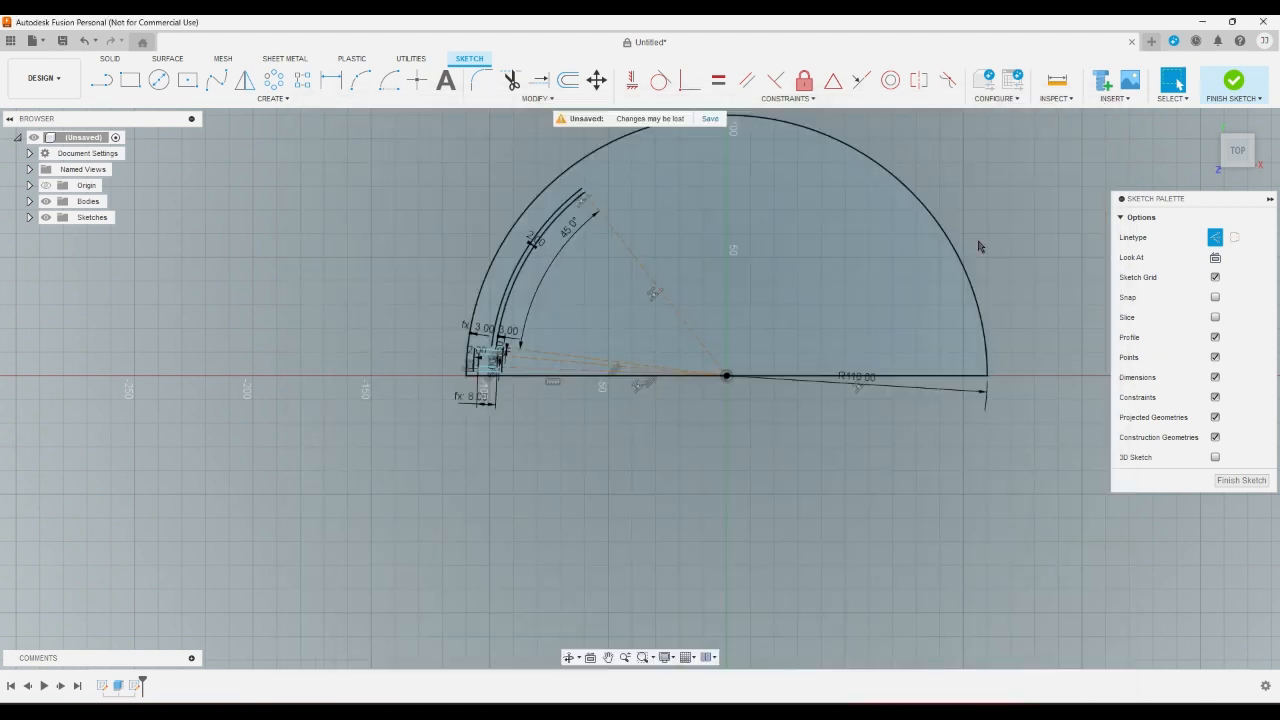
Set the angle dimension spanning the curved slot to 32 degrees.
scroll(613, 287, up, 2)
double_click(548, 201)
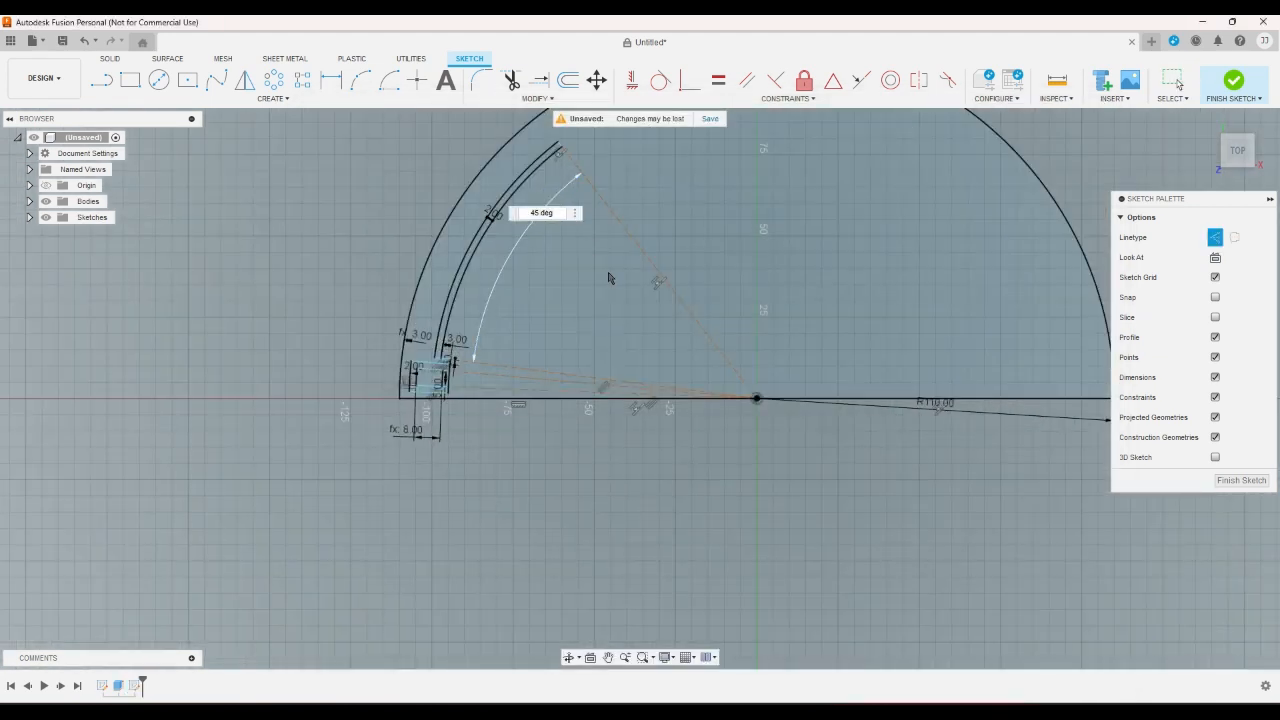
double_click(553, 212)
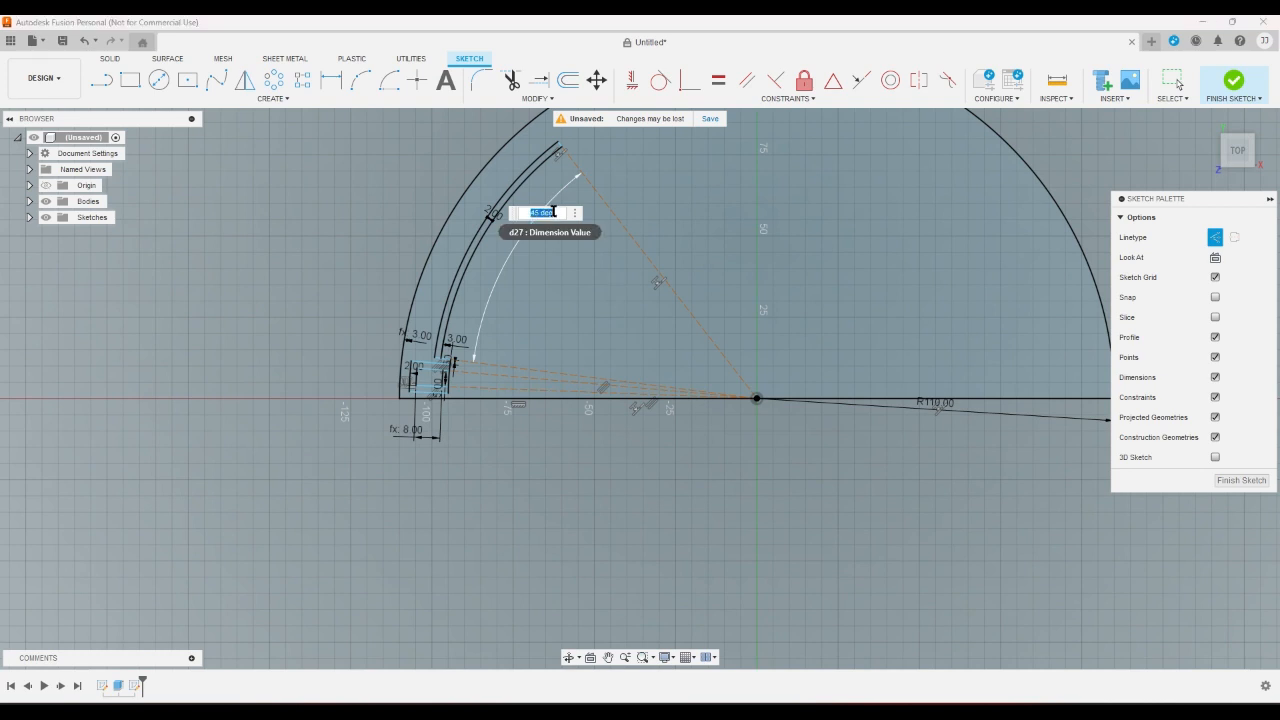
scroll(553, 212, down, 3)
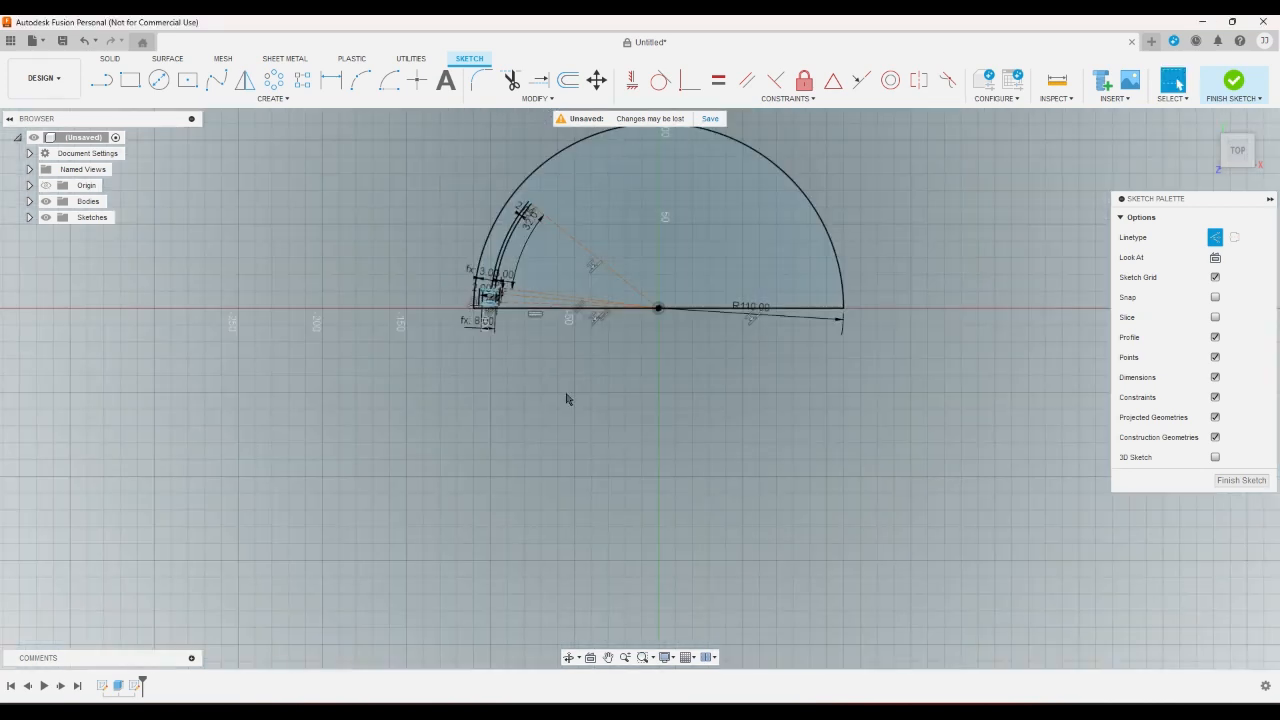
Draw a line about 110 mm long from the semicircle's centre to its outer arc, just beyond the slot's upper end, as regular geometry.
scroll(566, 402, up, 1)
scroll(591, 436, down, 1)
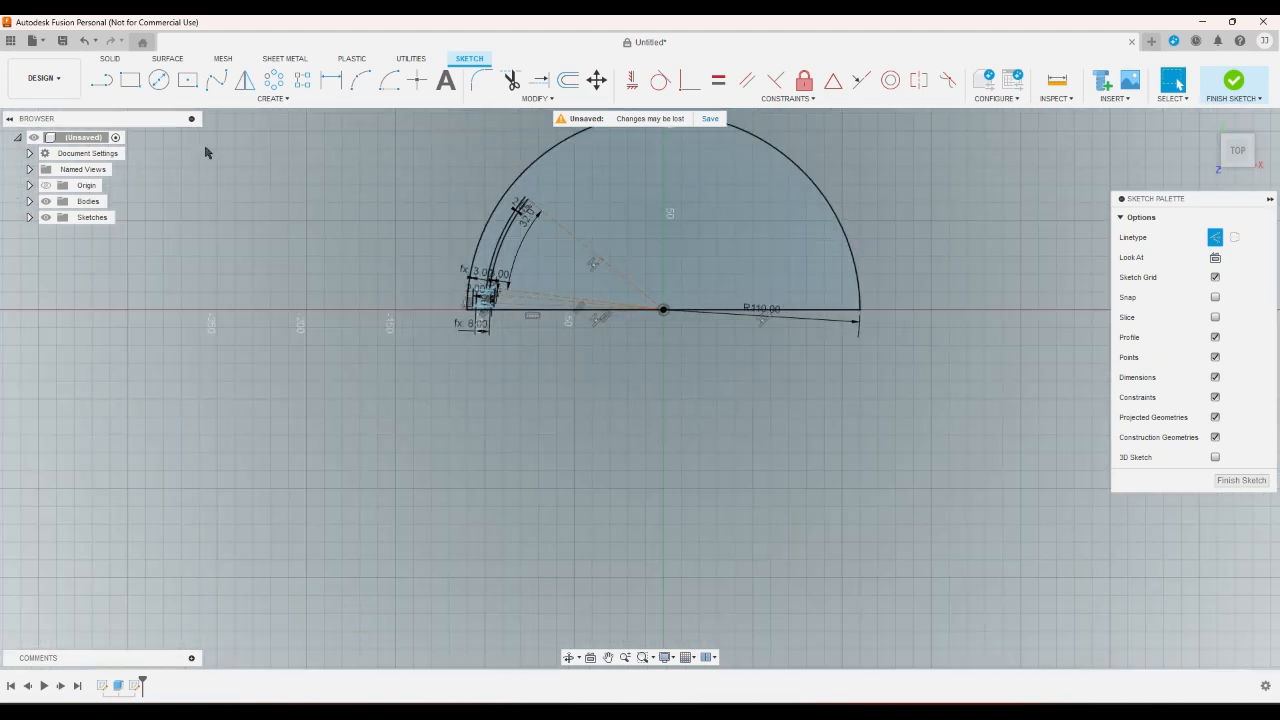
click(101, 80)
scroll(663, 285, up, 2)
scroll(663, 291, down, 1)
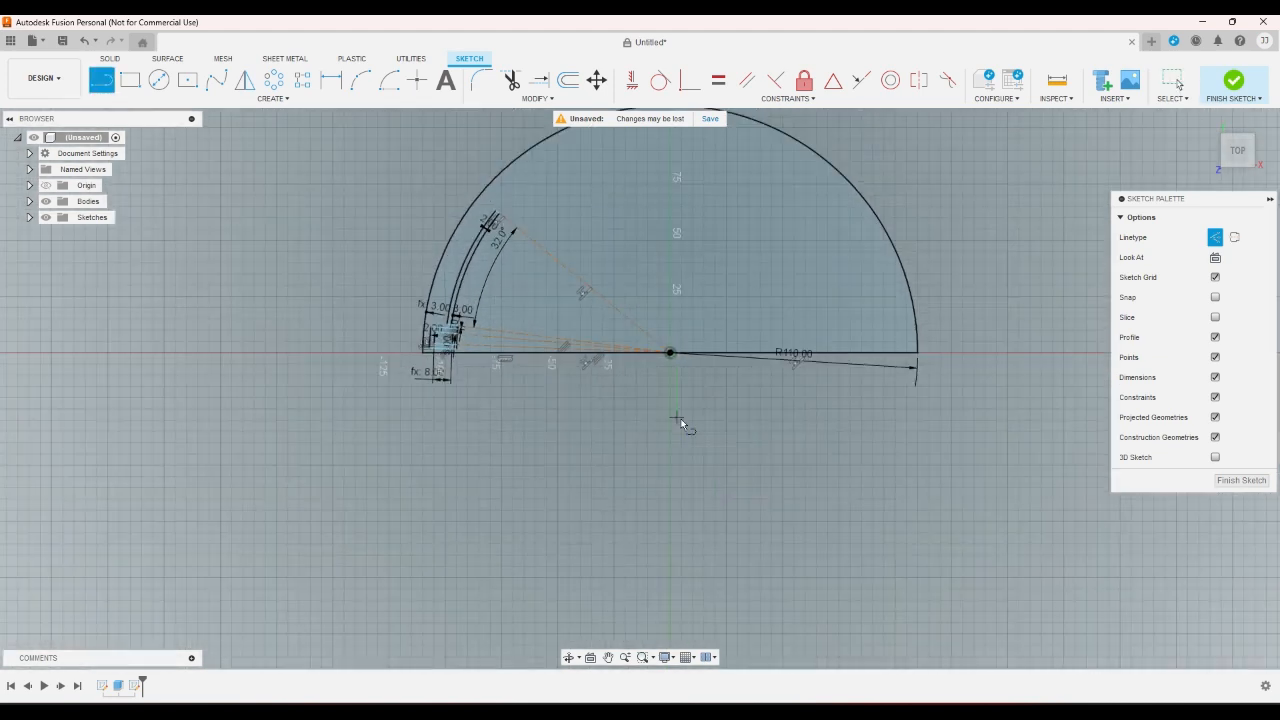
scroll(667, 335, up, 2)
click(668, 376)
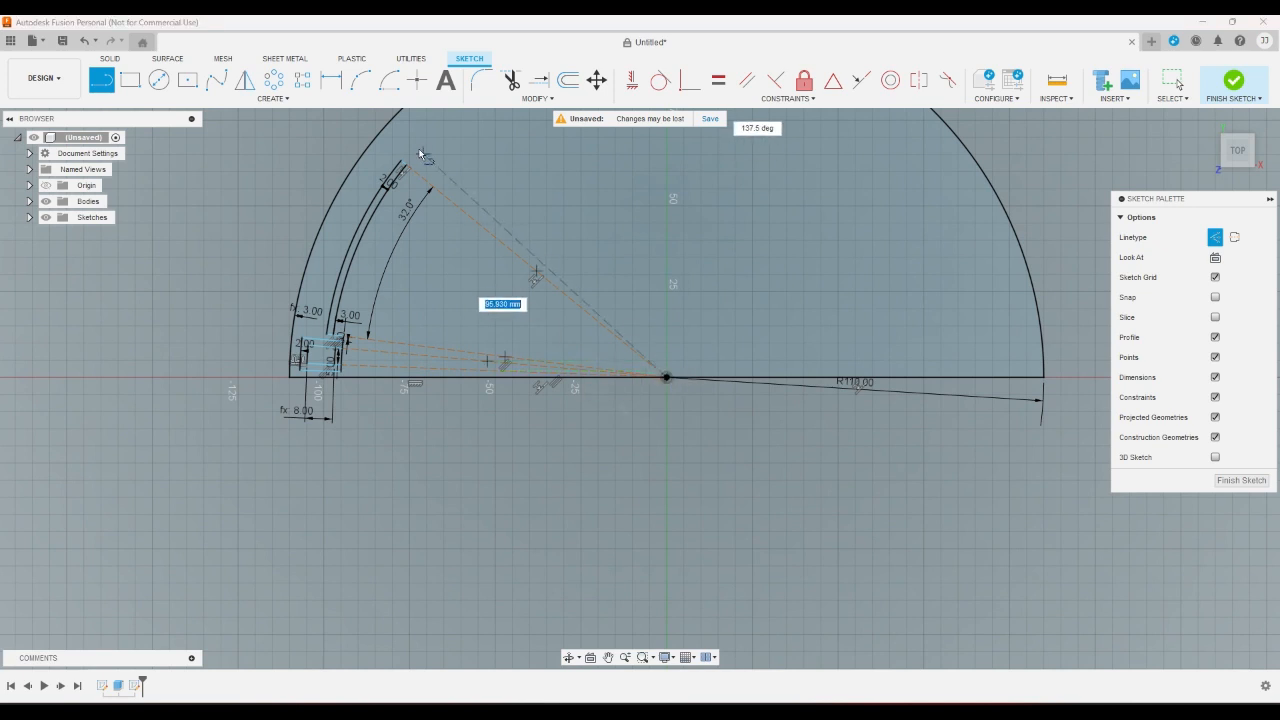
click(392, 120)
right_click(463, 263)
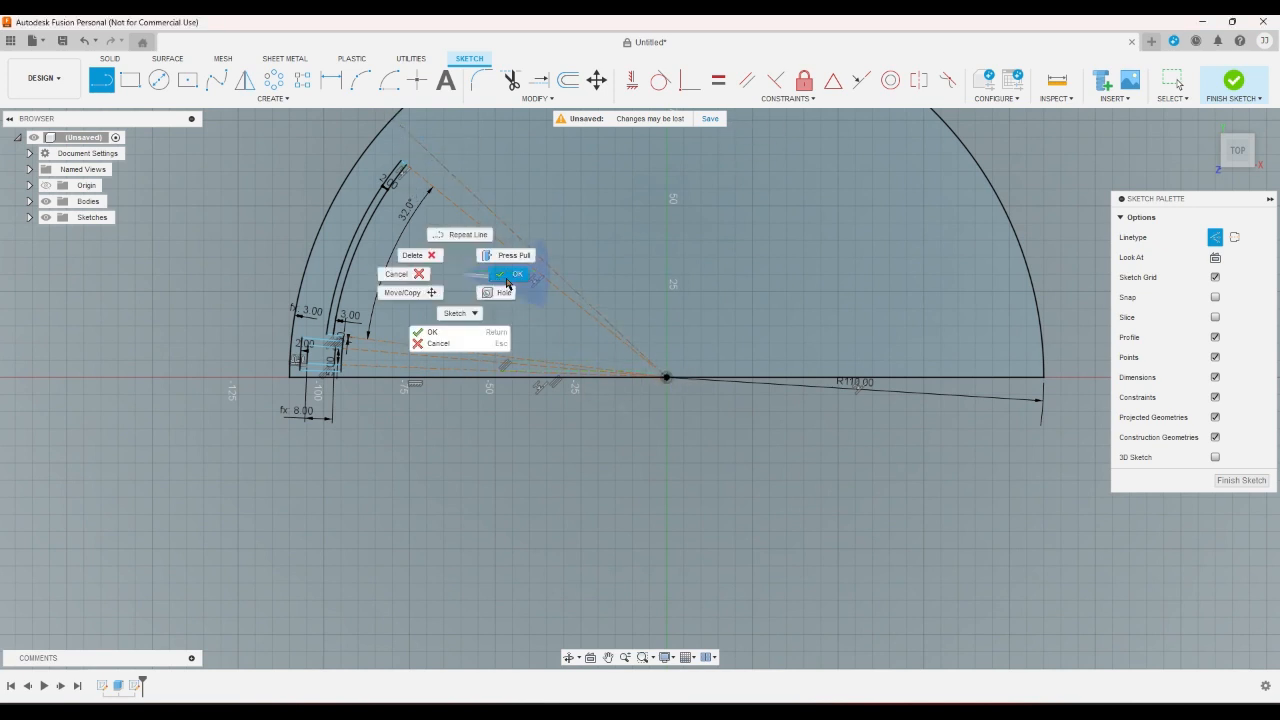
click(520, 271)
click(499, 221)
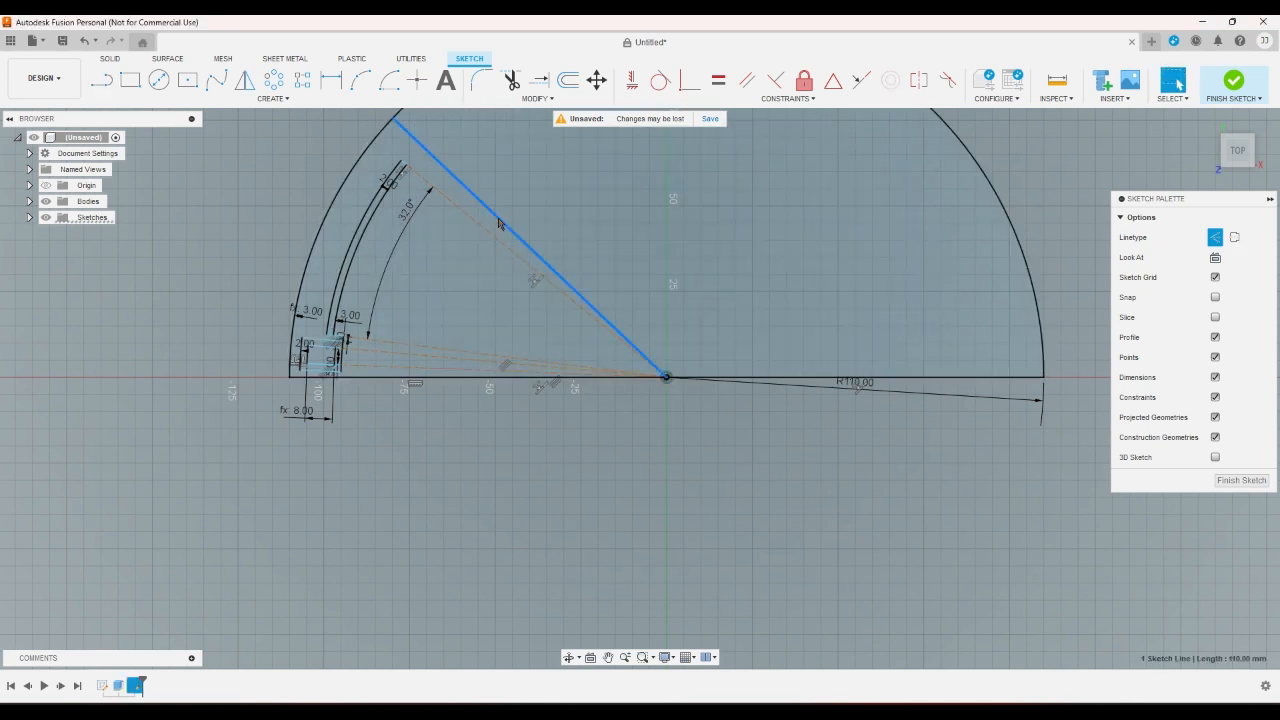
click(527, 432)
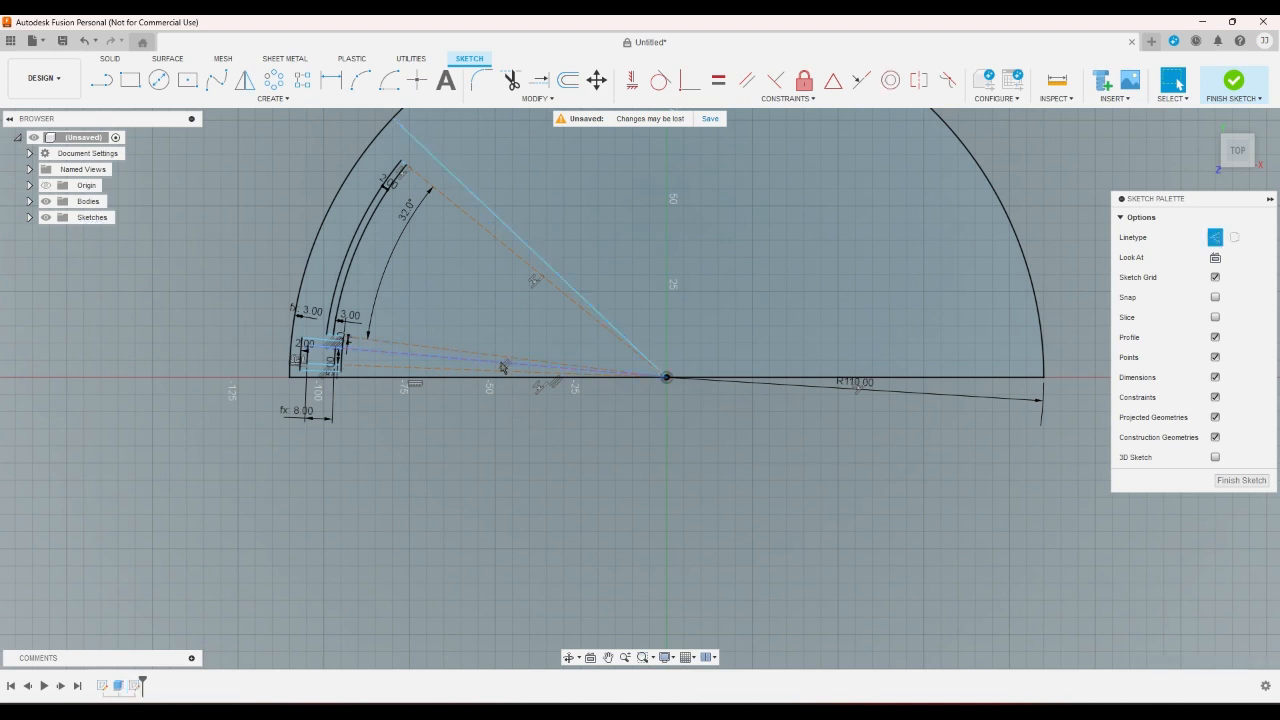
click(360, 84)
scroll(530, 262, up, 2)
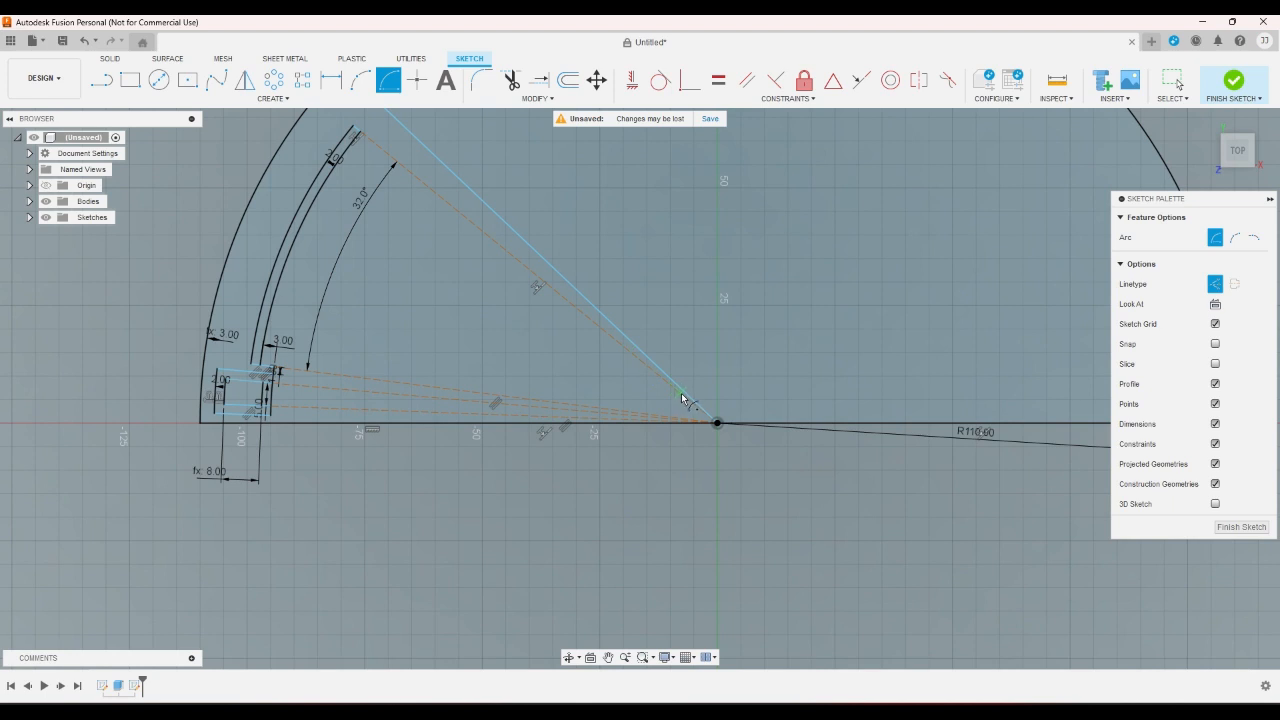
right_click(491, 460)
click(454, 463)
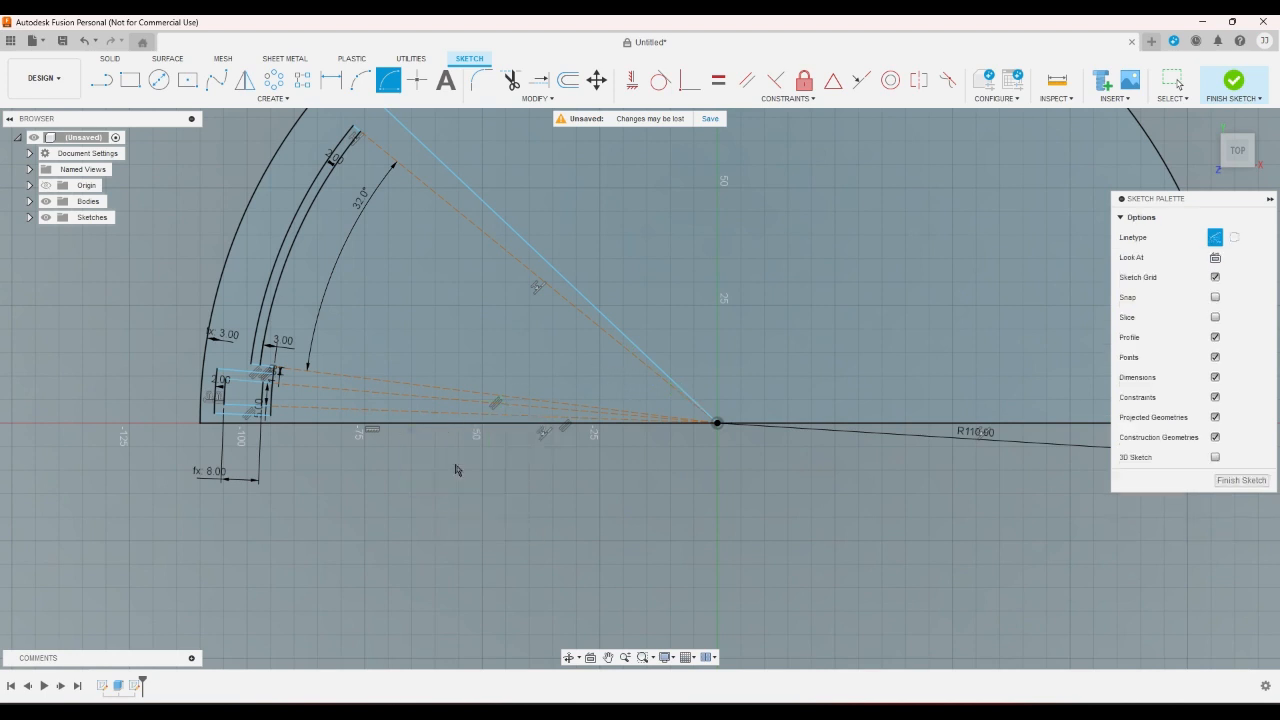
scroll(238, 342, up, 1)
scroll(203, 465, up, 1)
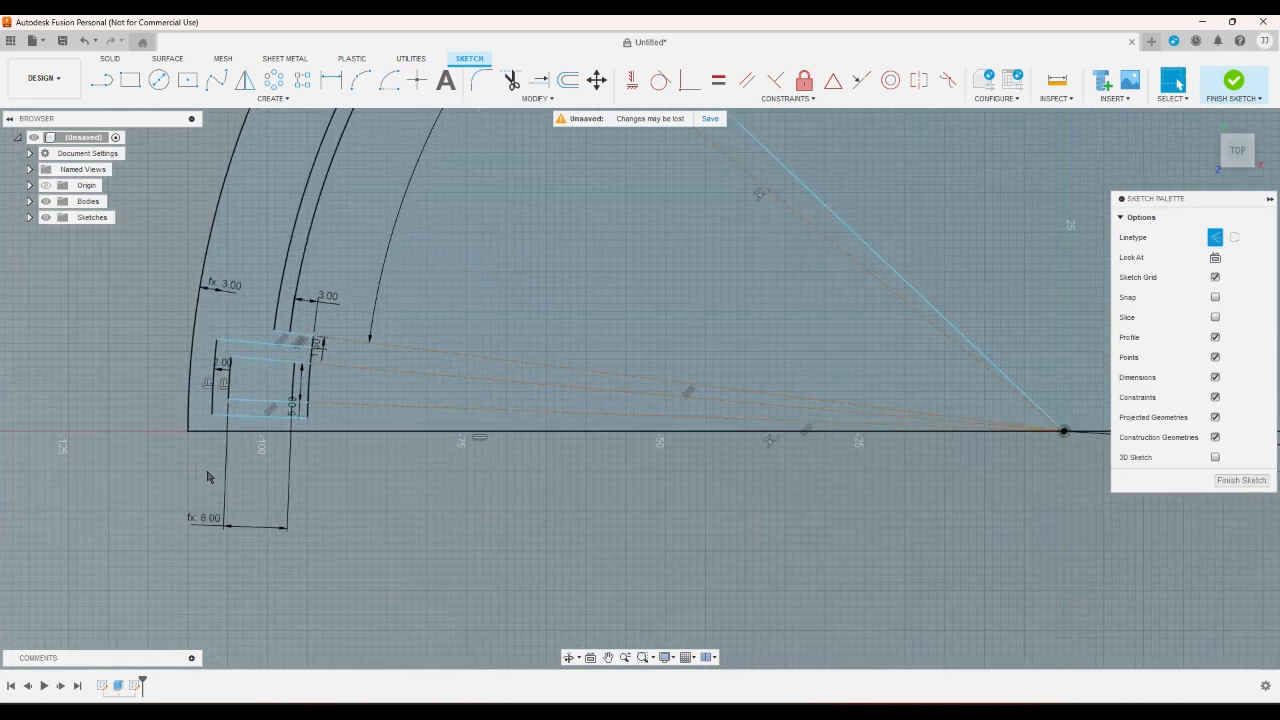
scroll(208, 477, down, 3)
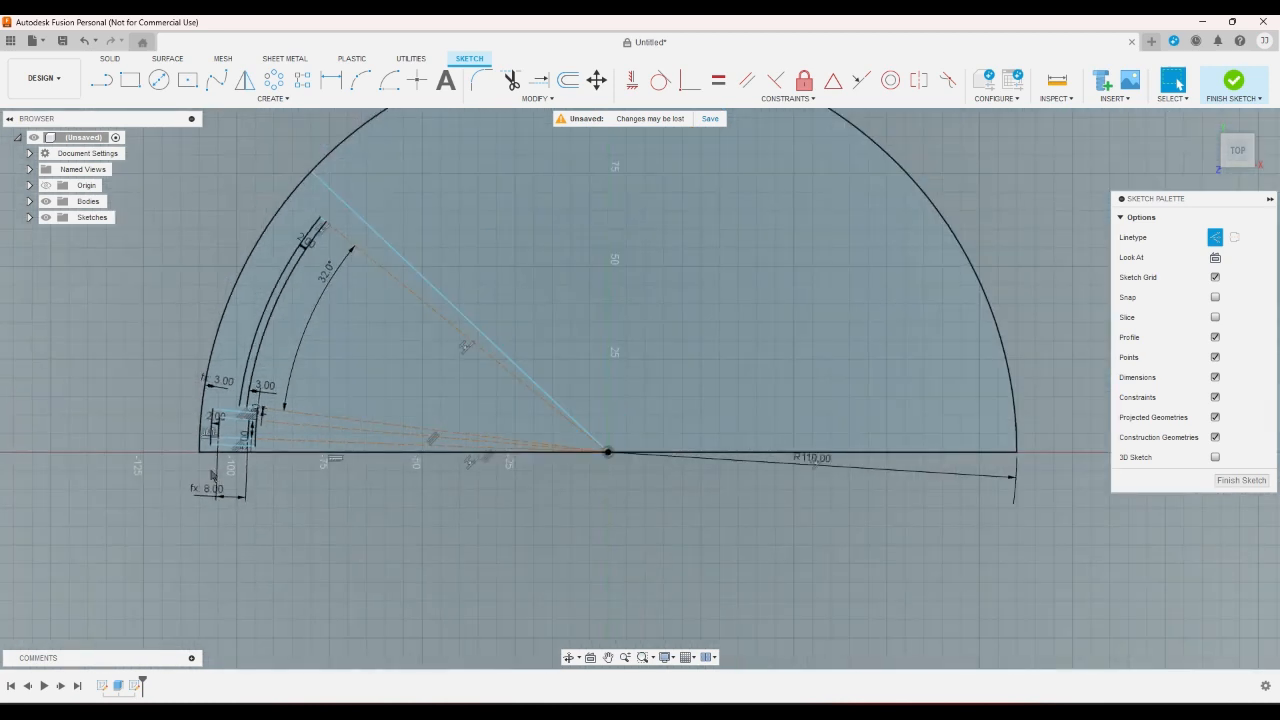
Add a user parameter named straightedgewidth in millimetres with a value of 1.5 mm.
click(530, 98)
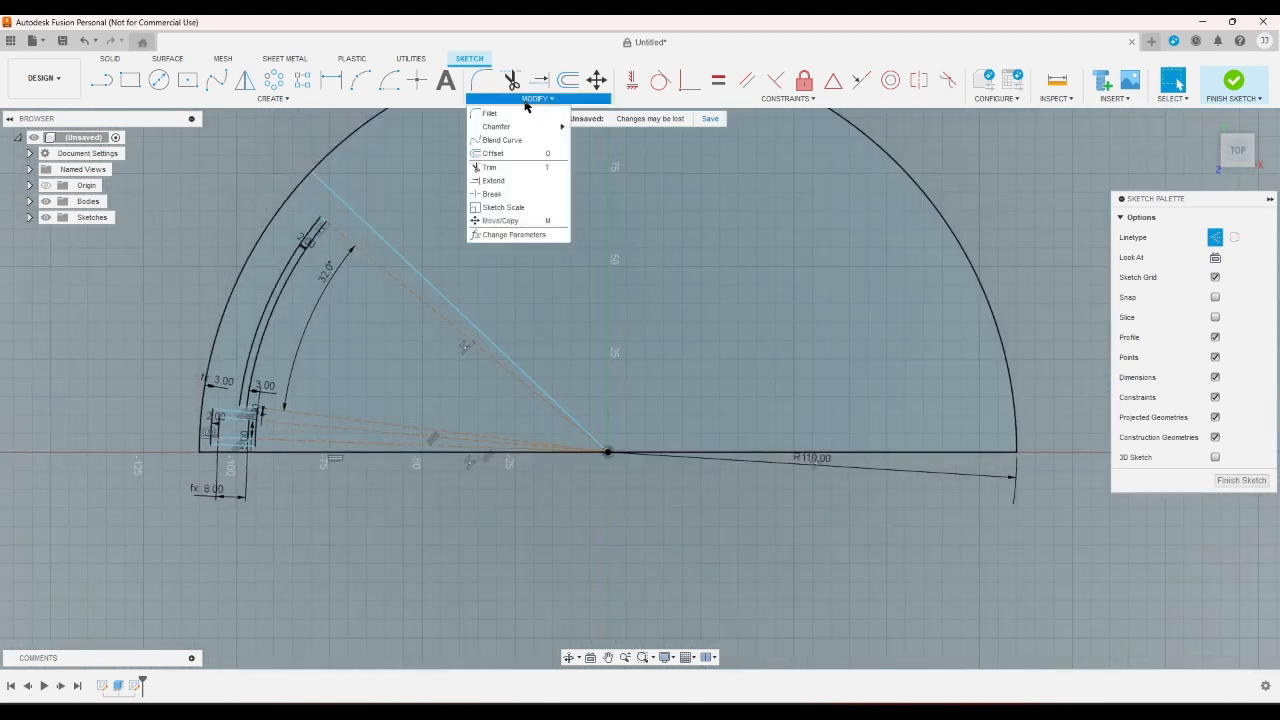
click(508, 235)
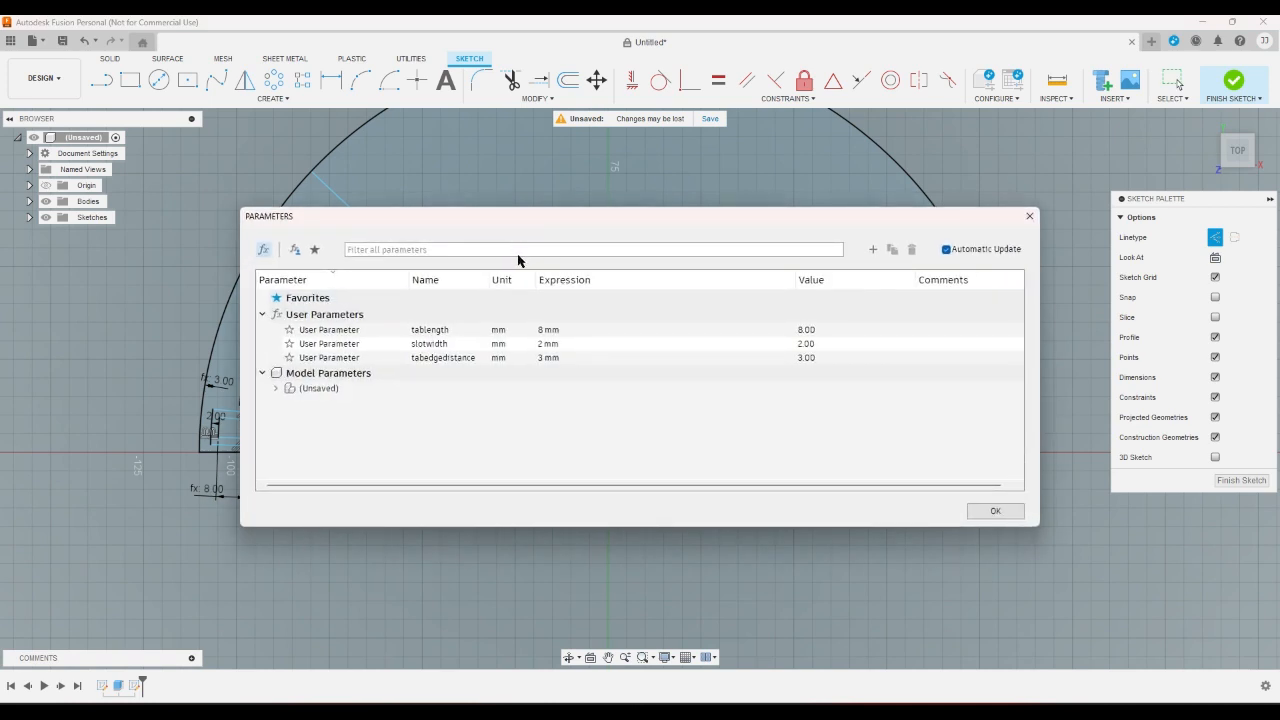
click(872, 249)
text(straightedgewidth)
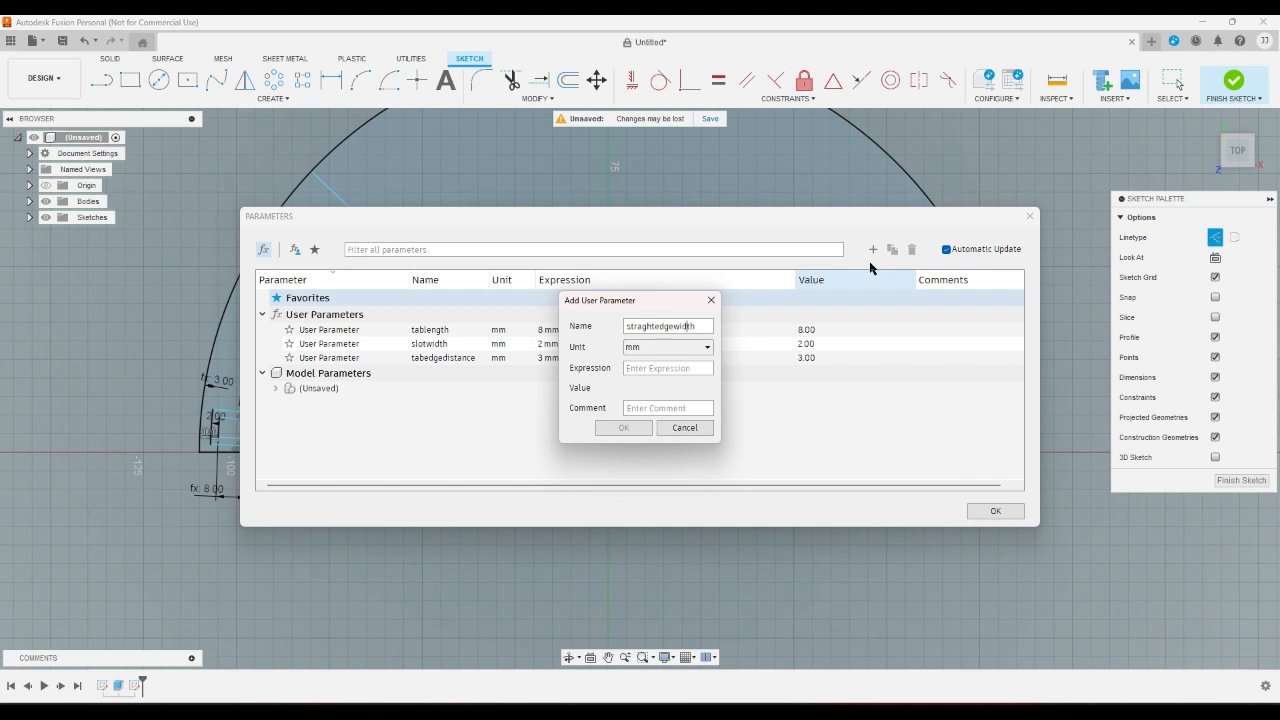
text(i)
click(685, 369)
text(3)
key(Return)
click(990, 510)
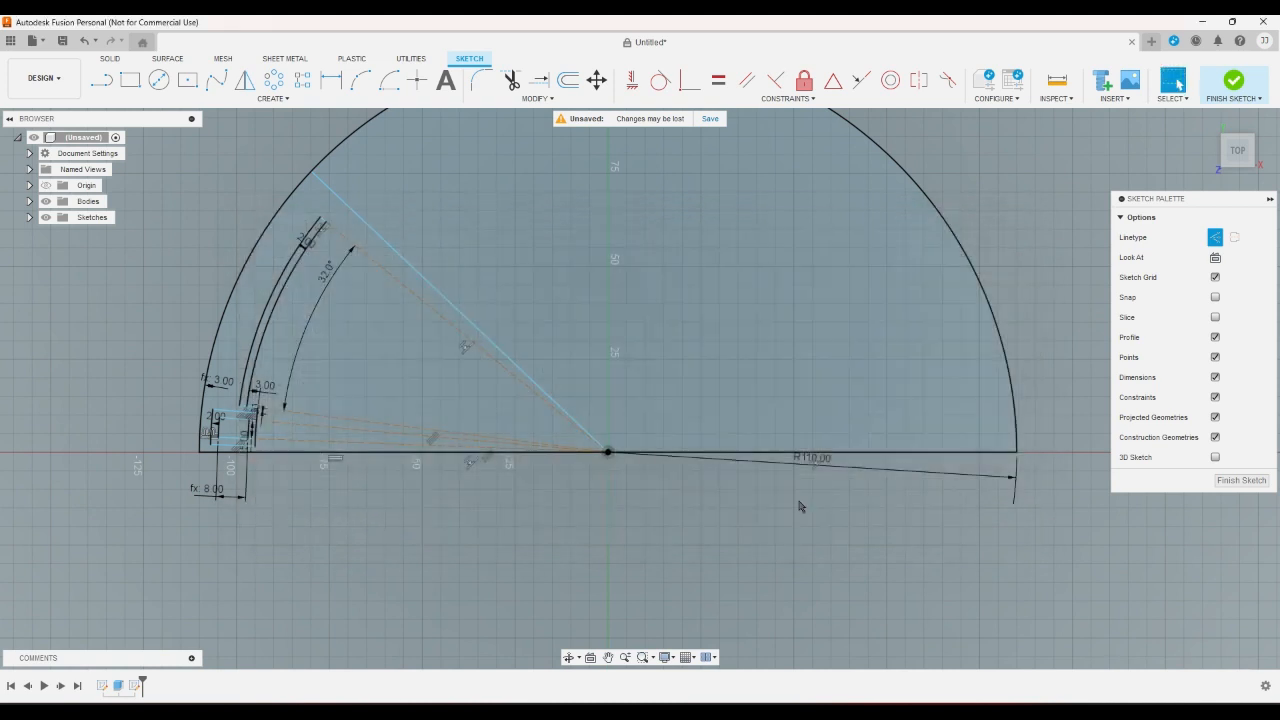
Set the short gap dimension between the tab outline and the curved slot's end to the straightedgewidth parameter.
scroll(255, 458, up, 10)
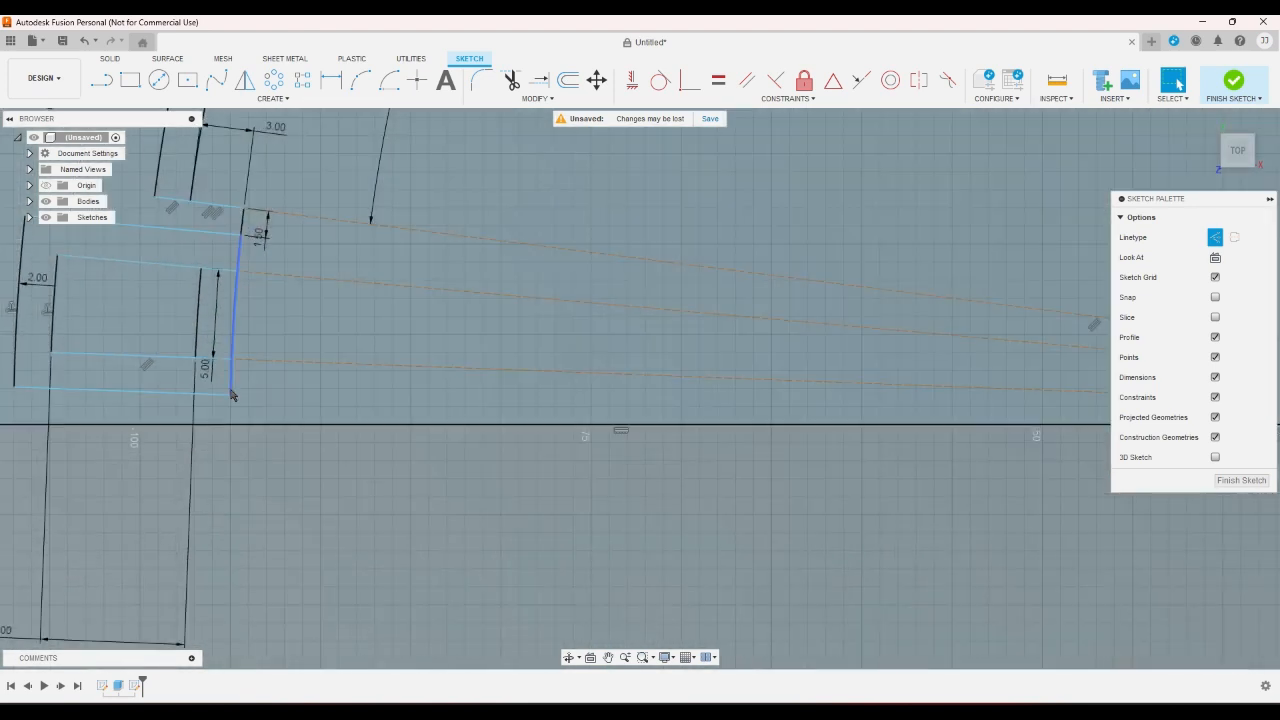
scroll(230, 395, down, 5)
scroll(252, 300, up, 5)
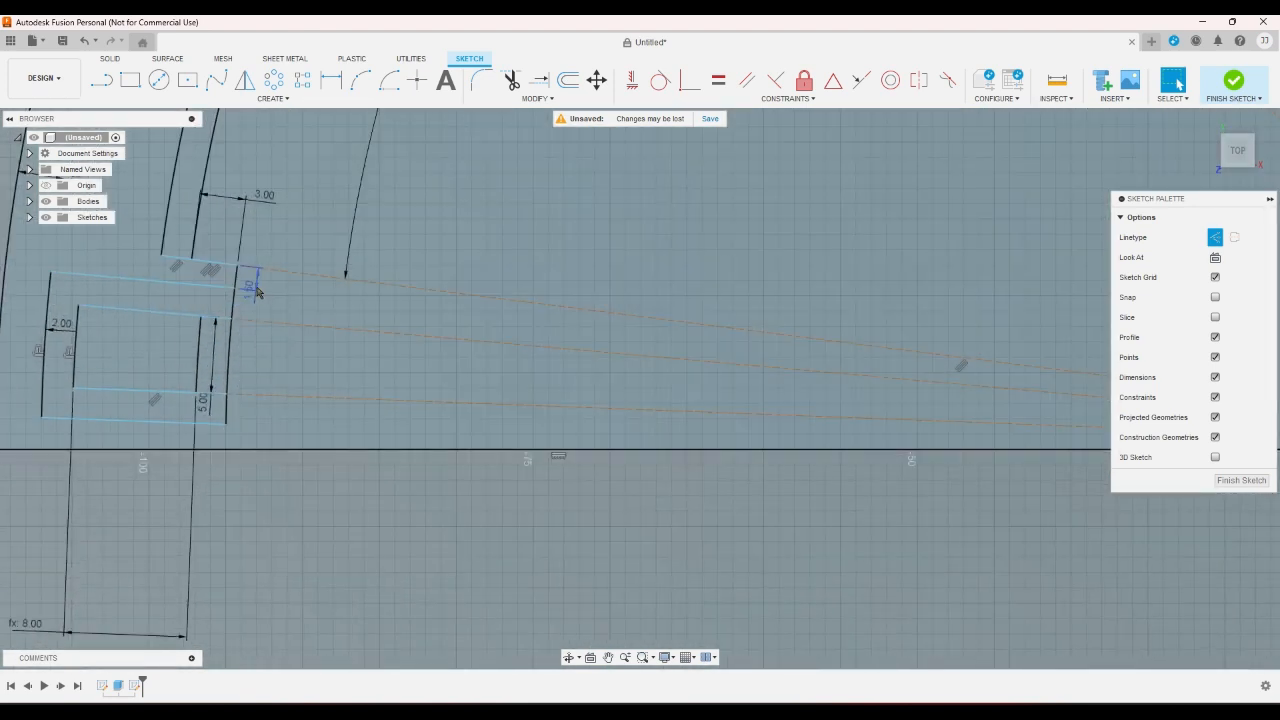
double_click(257, 291)
text(s)
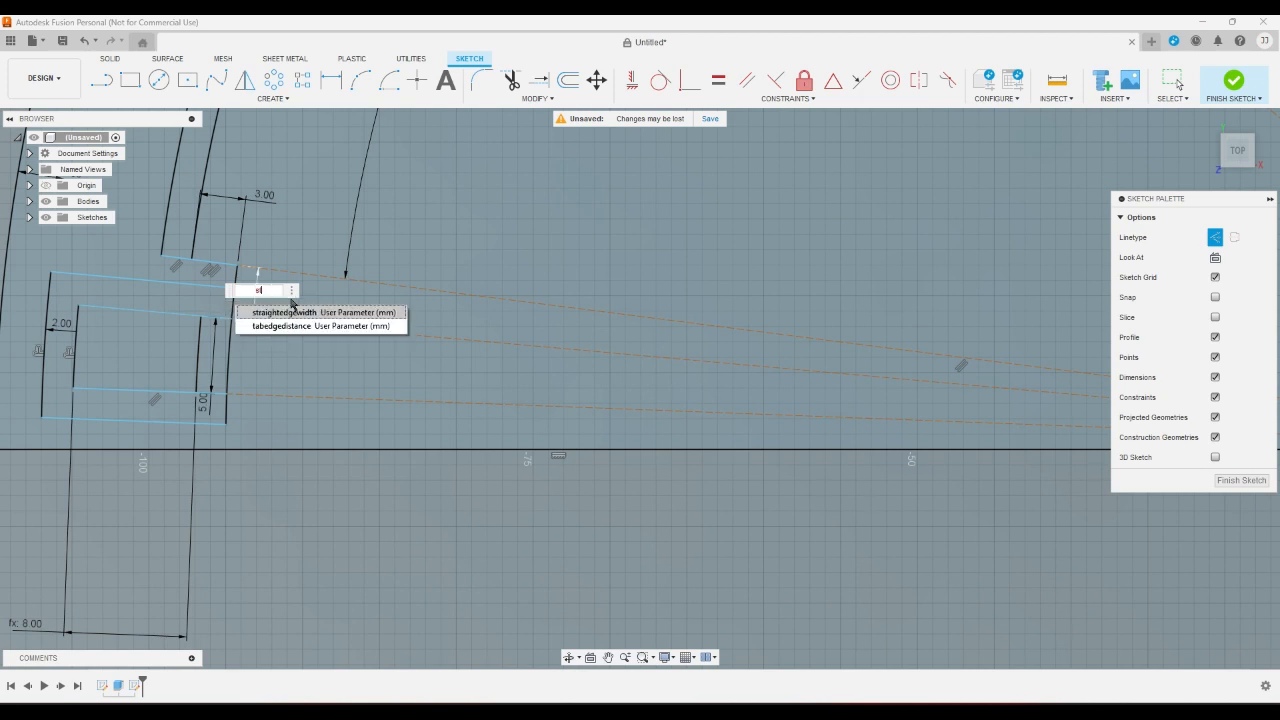
click(289, 313)
key(Return)
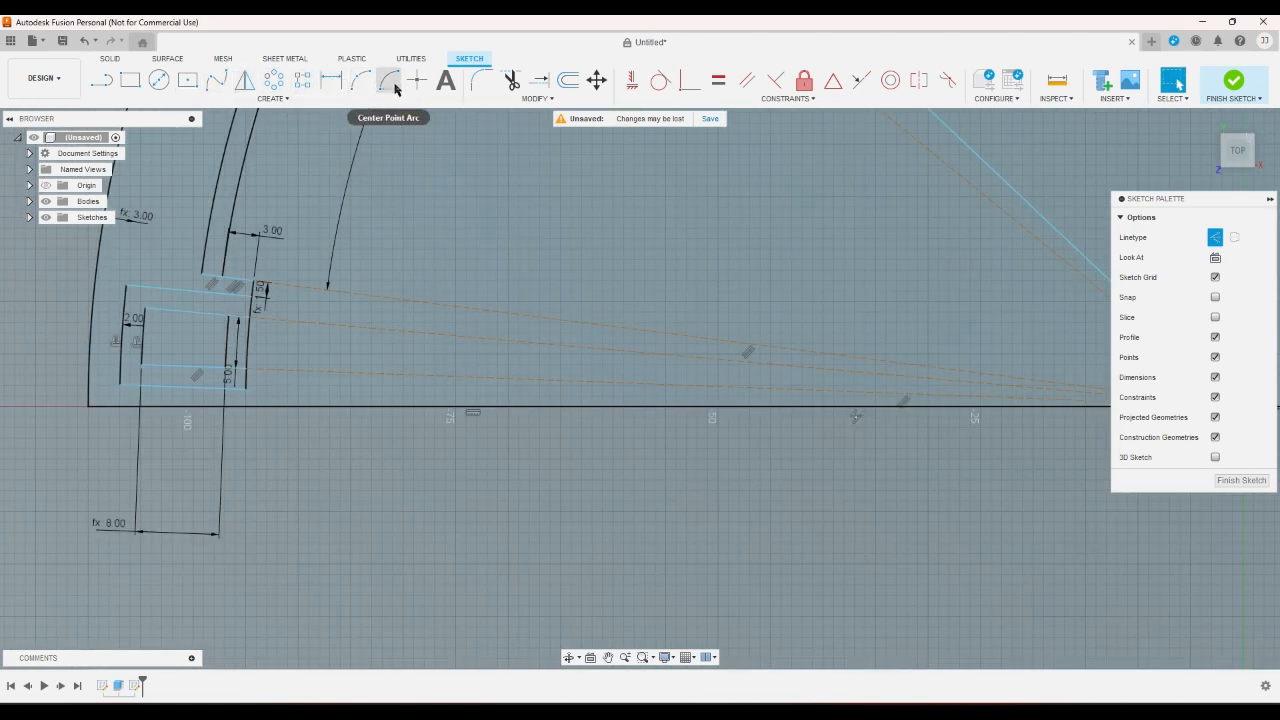
Convert the short inner arc segment bridging the gap between the tab outline and the slot to construction geometry.
scroll(237, 297, up, 5)
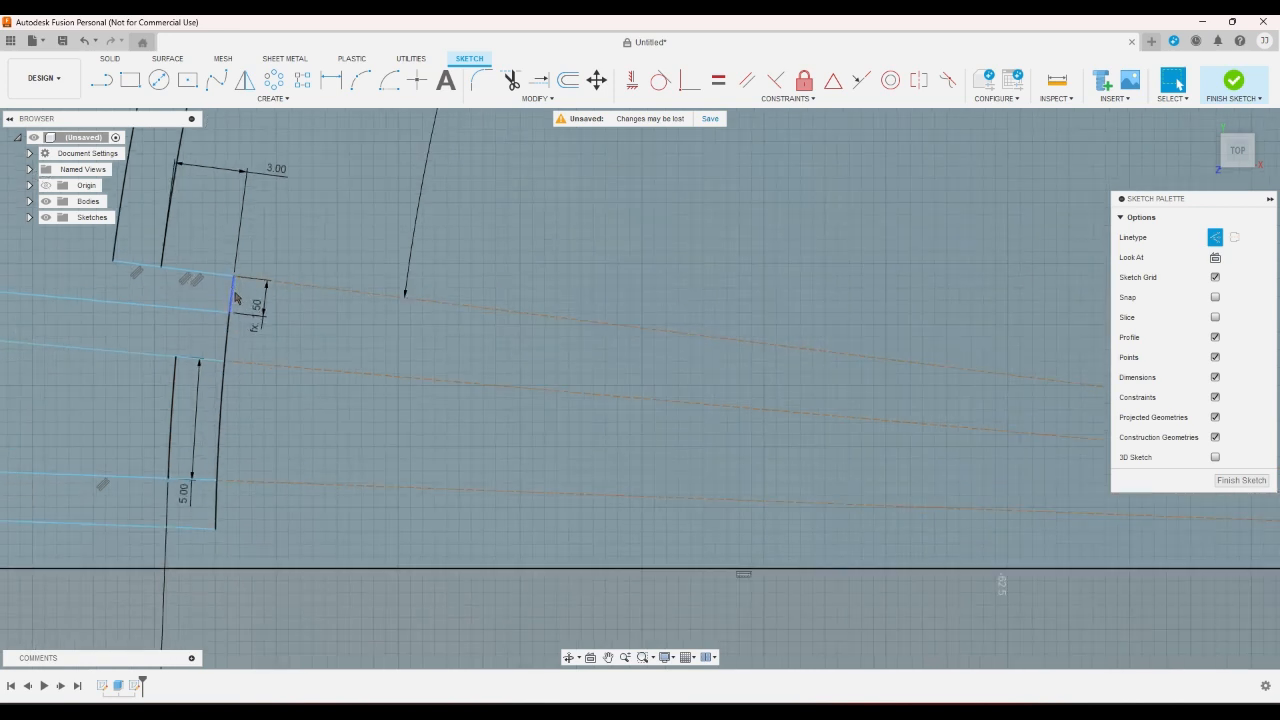
click(237, 297)
scroll(237, 297, up, 3)
click(249, 298)
scroll(255, 290, down, 6)
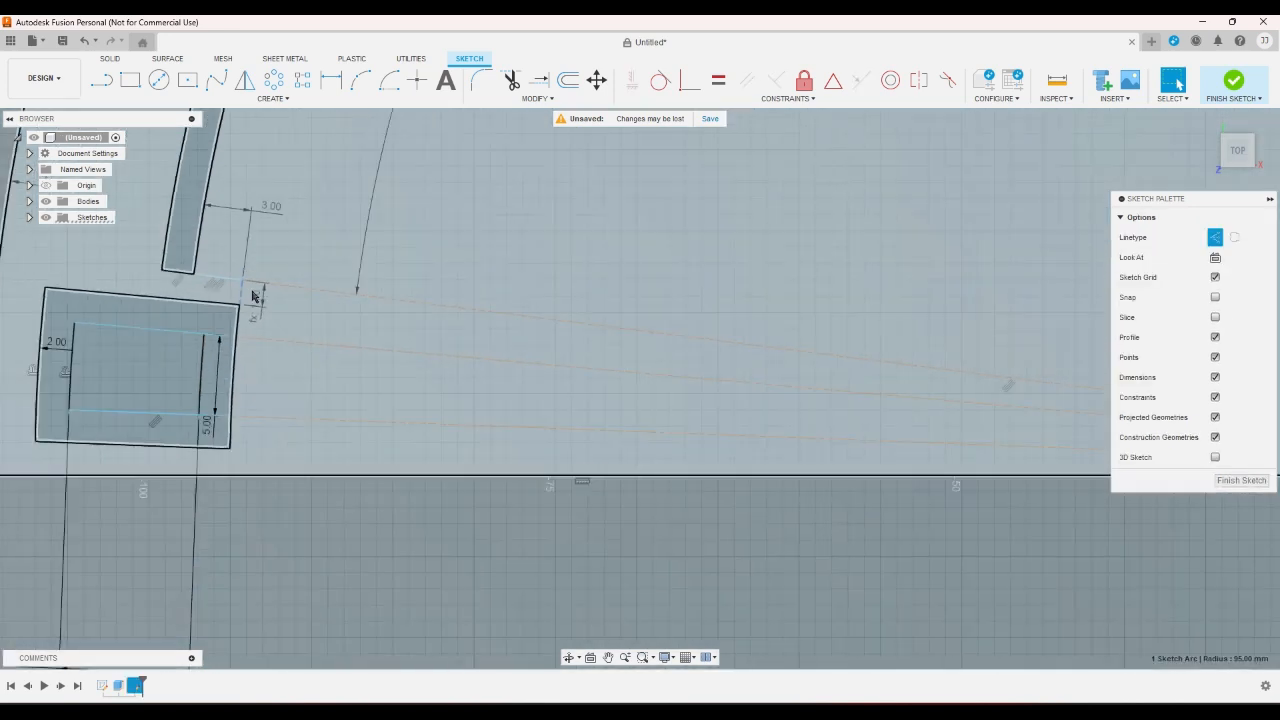
Draw a construction centre-point arc about the semicircle's centre, from the tab outline's inner lower corner to the straight base edge.
click(366, 88)
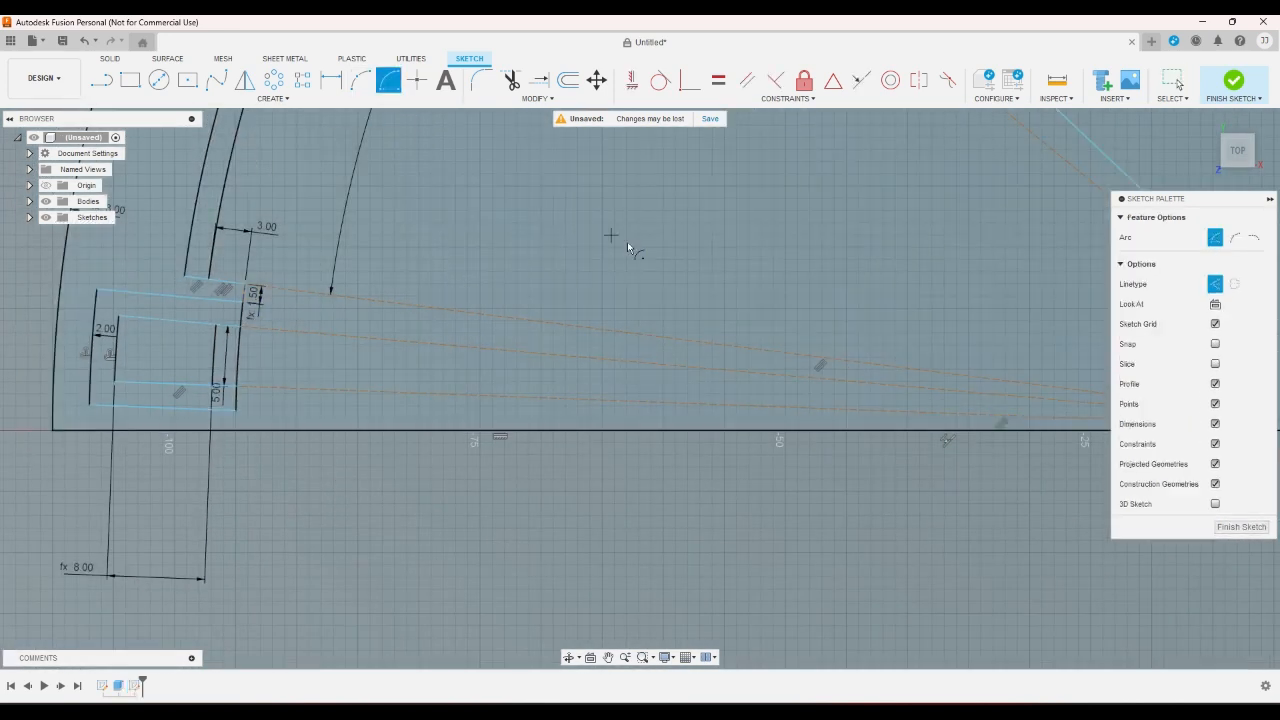
scroll(524, 310, down, 2)
click(1059, 388)
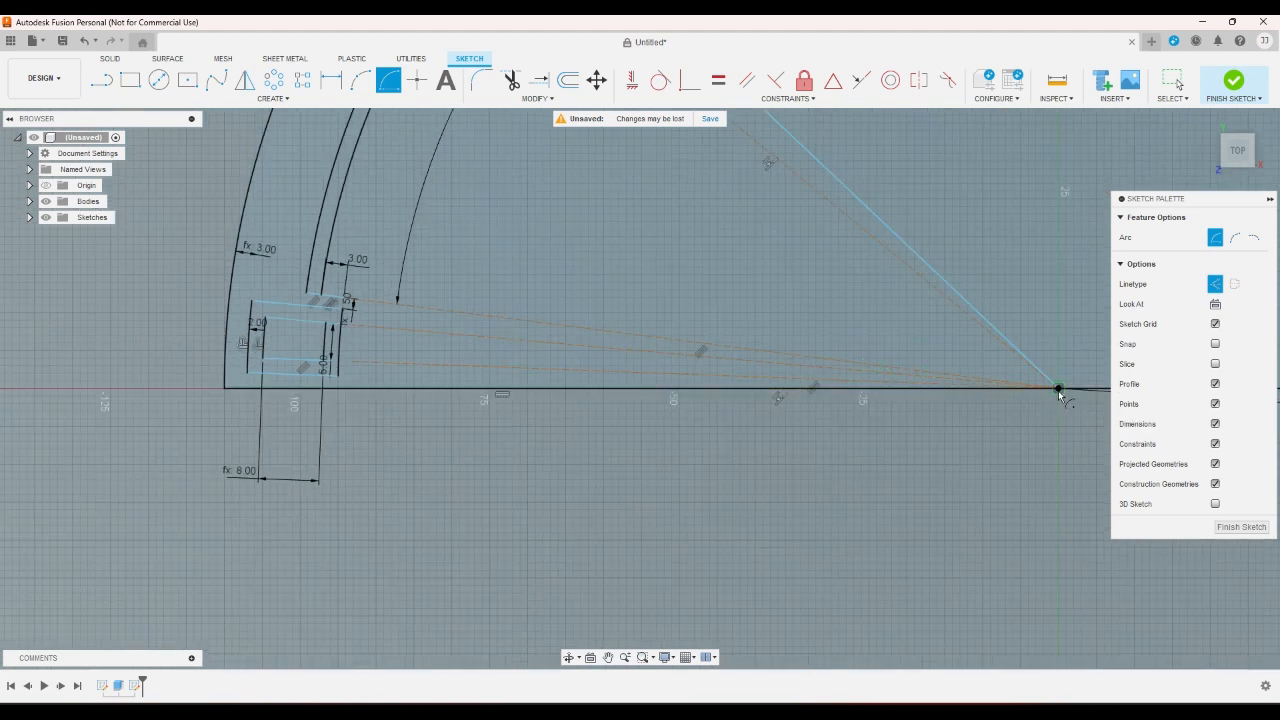
click(340, 387)
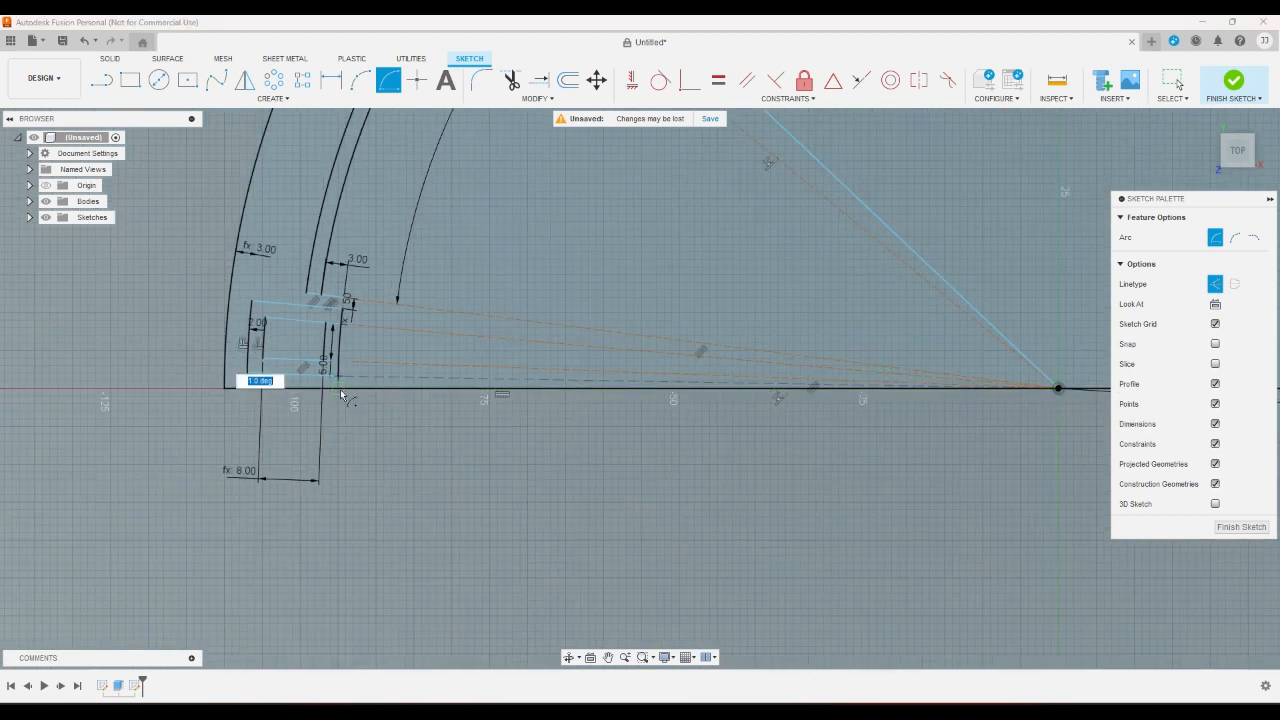
scroll(348, 400, up, 5)
Draw a straight construction line about 1.62 mm long from the tab outline's inner lower corner to the base edge, joining the construction arc's endpoints.
click(101, 80)
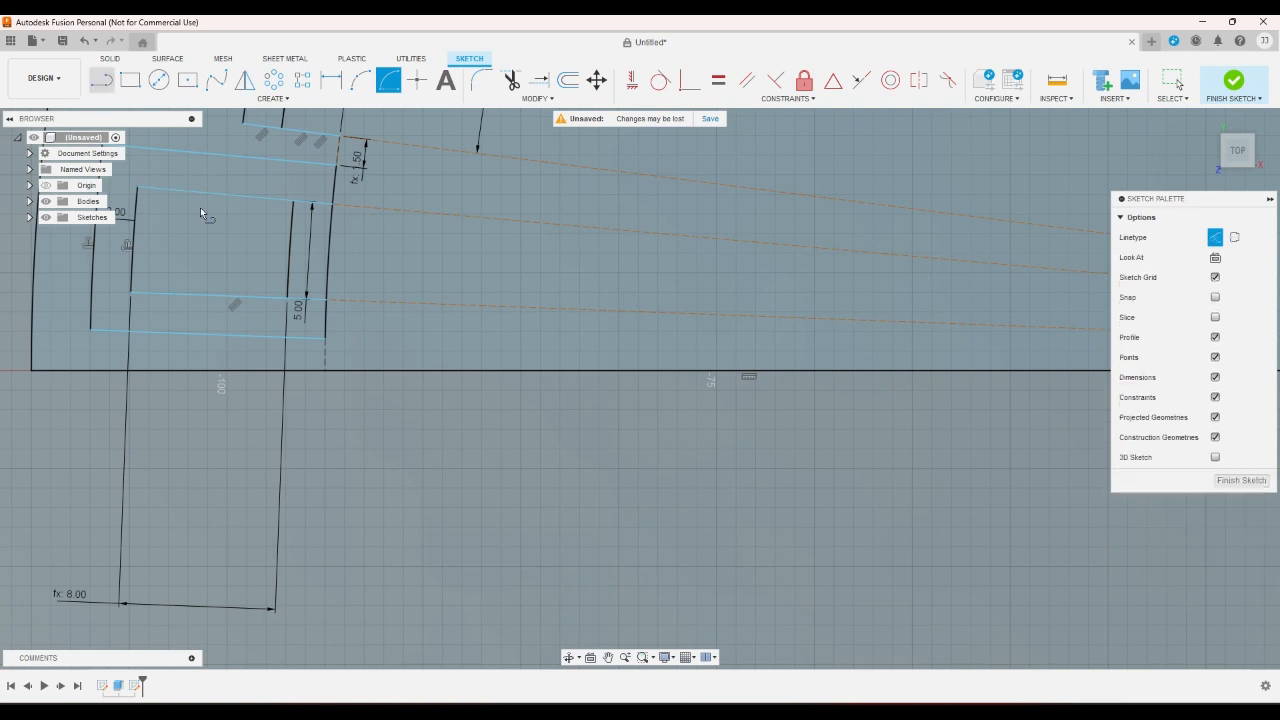
scroll(335, 360, up, 5)
click(333, 284)
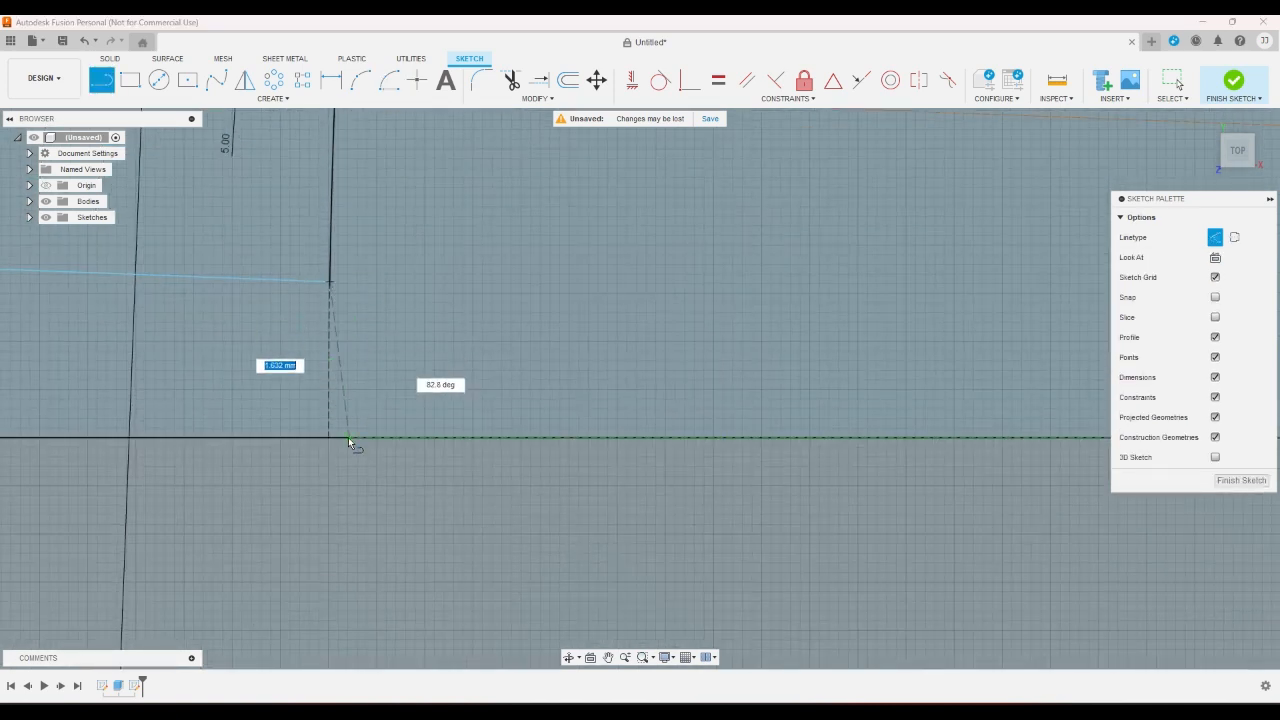
right_click(347, 466)
click(395, 473)
scroll(343, 380, up, 5)
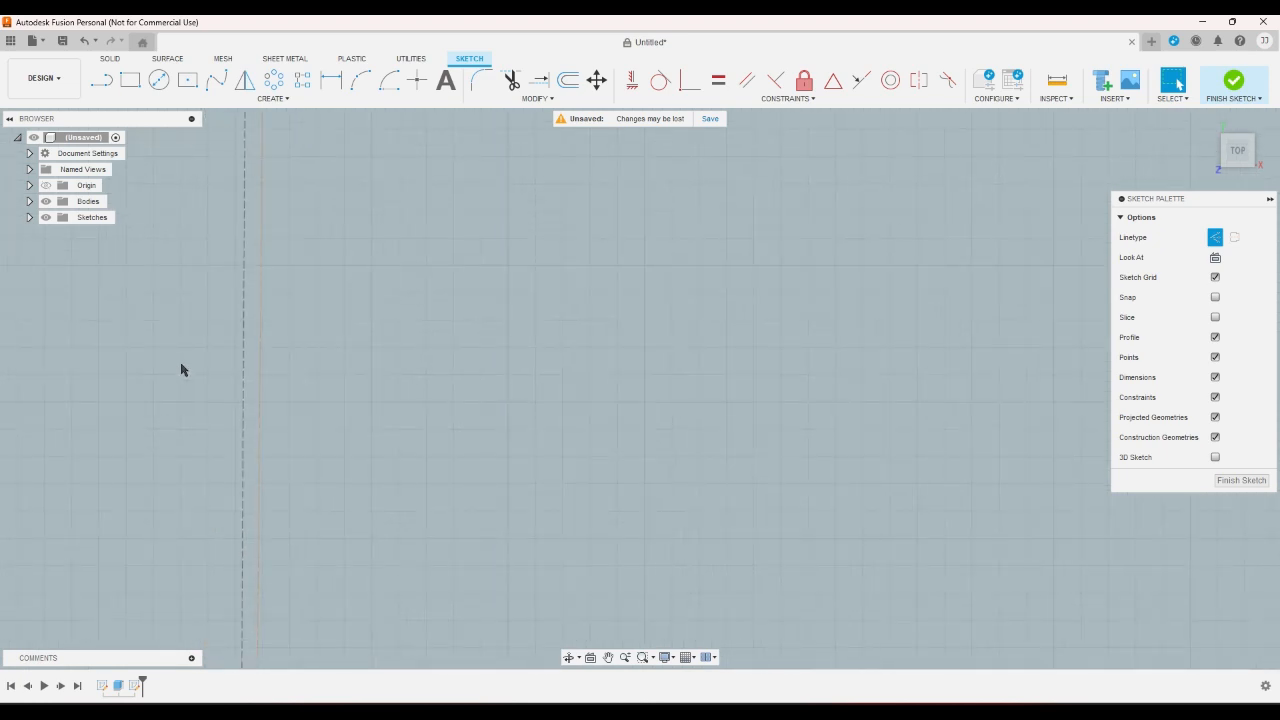
Dimension the short construction line between the tab outline and the base edge, and set it to the straightedgewidth parameter.
scroll(280, 329, down, 3)
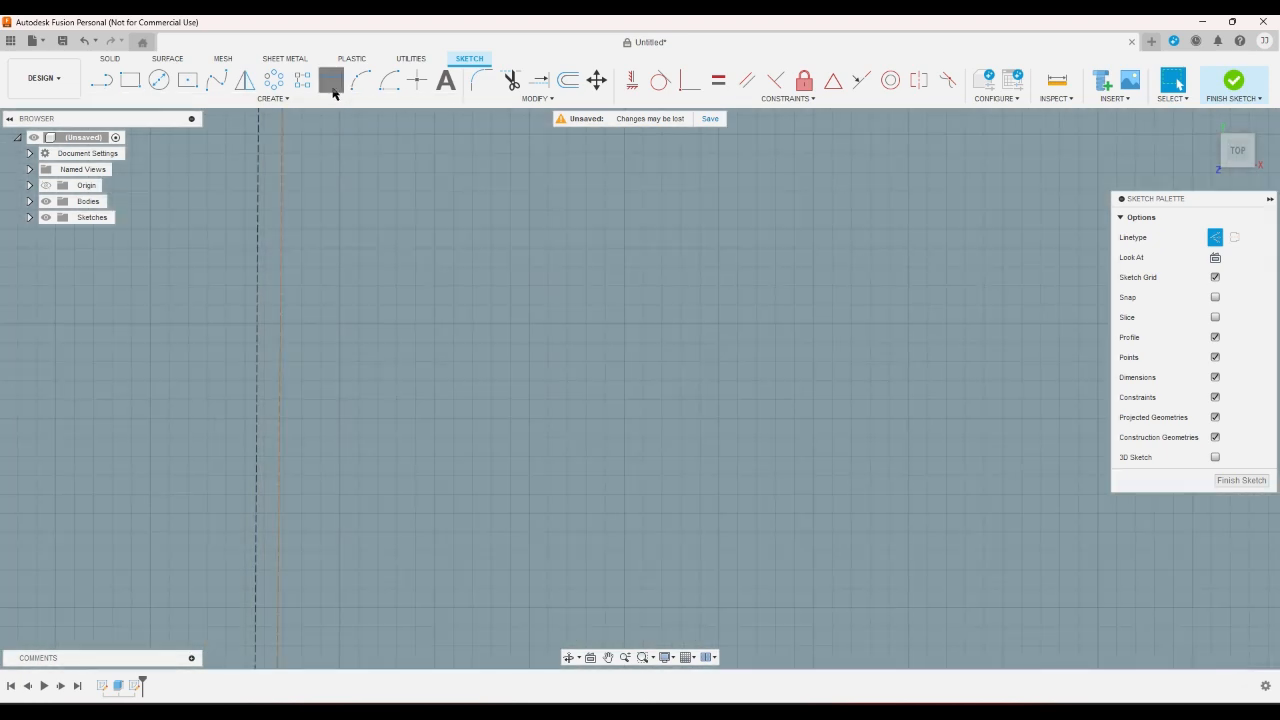
click(331, 80)
click(280, 212)
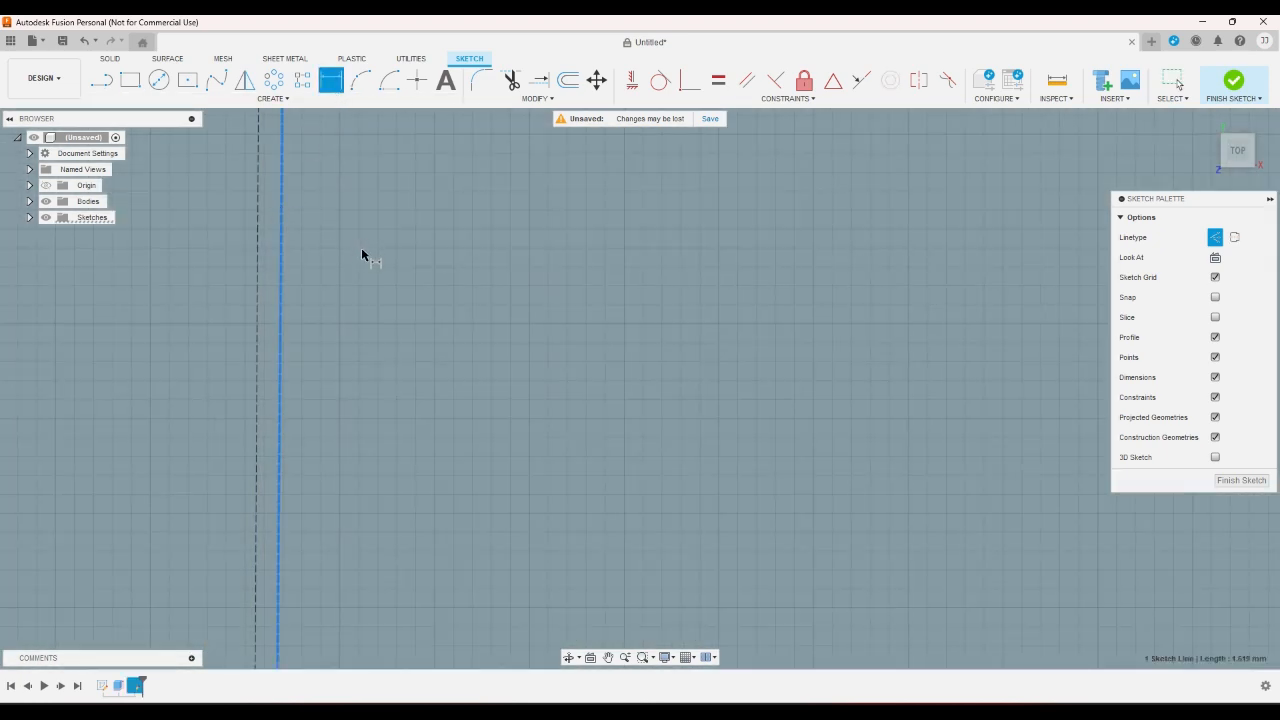
scroll(351, 398, down, 3)
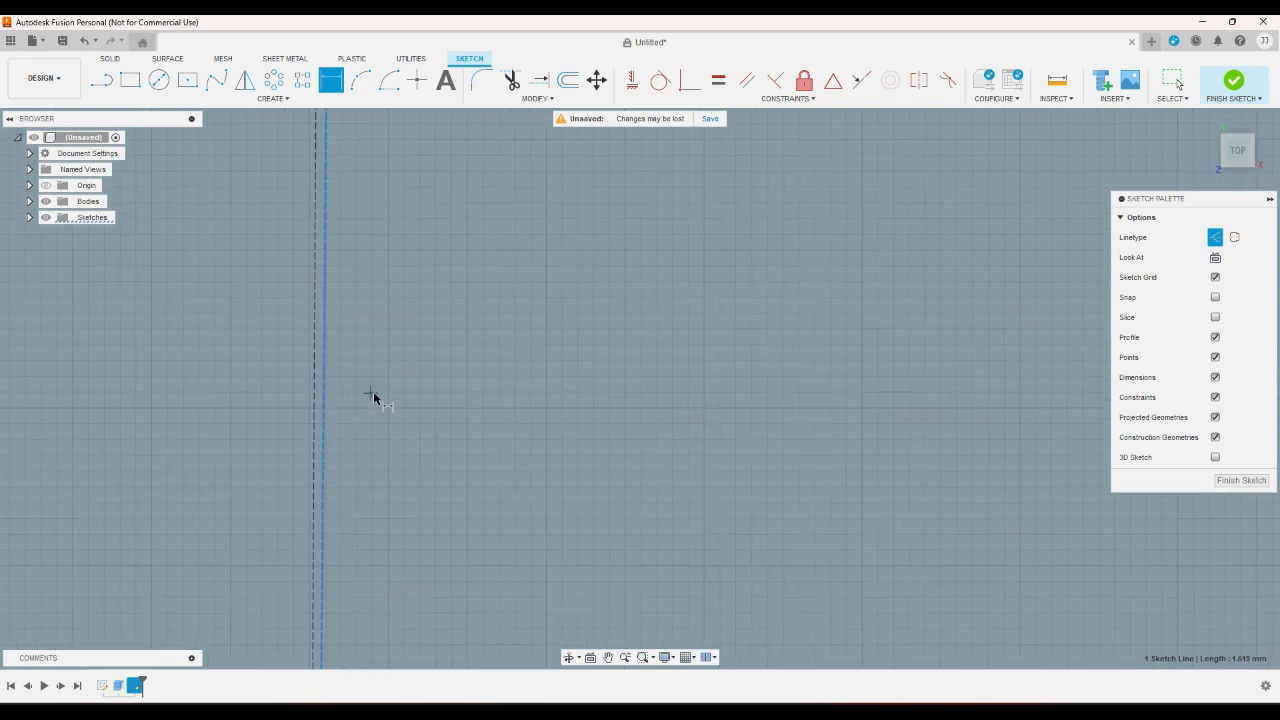
scroll(375, 400, down, 3)
scroll(377, 400, down, 5)
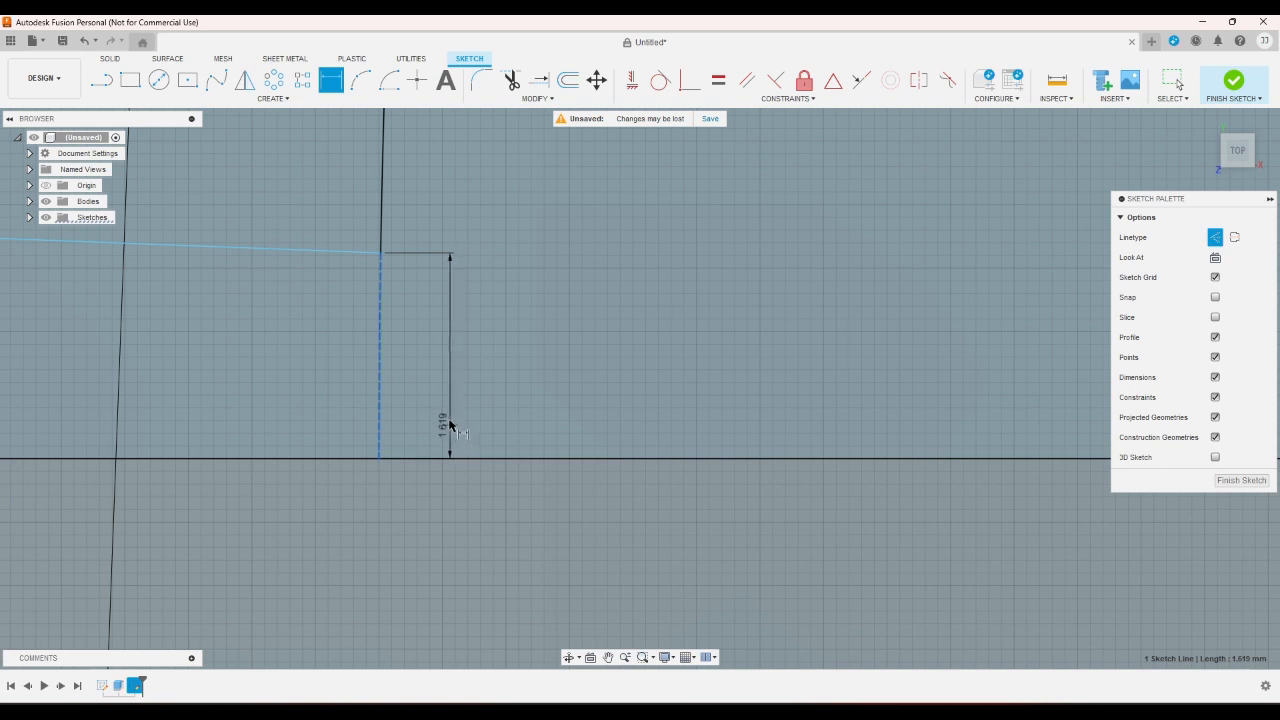
click(467, 543)
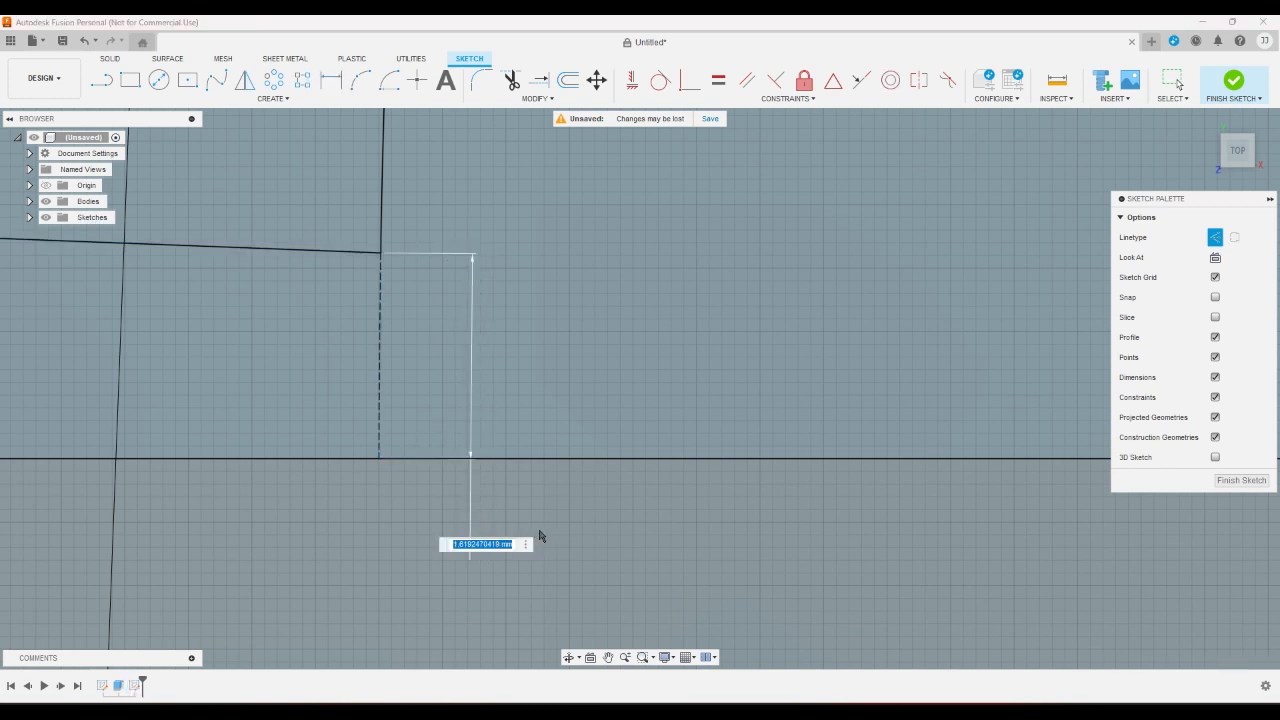
text(straightedgewidth)
click(509, 585)
key(Return)
scroll(509, 586, down, 10)
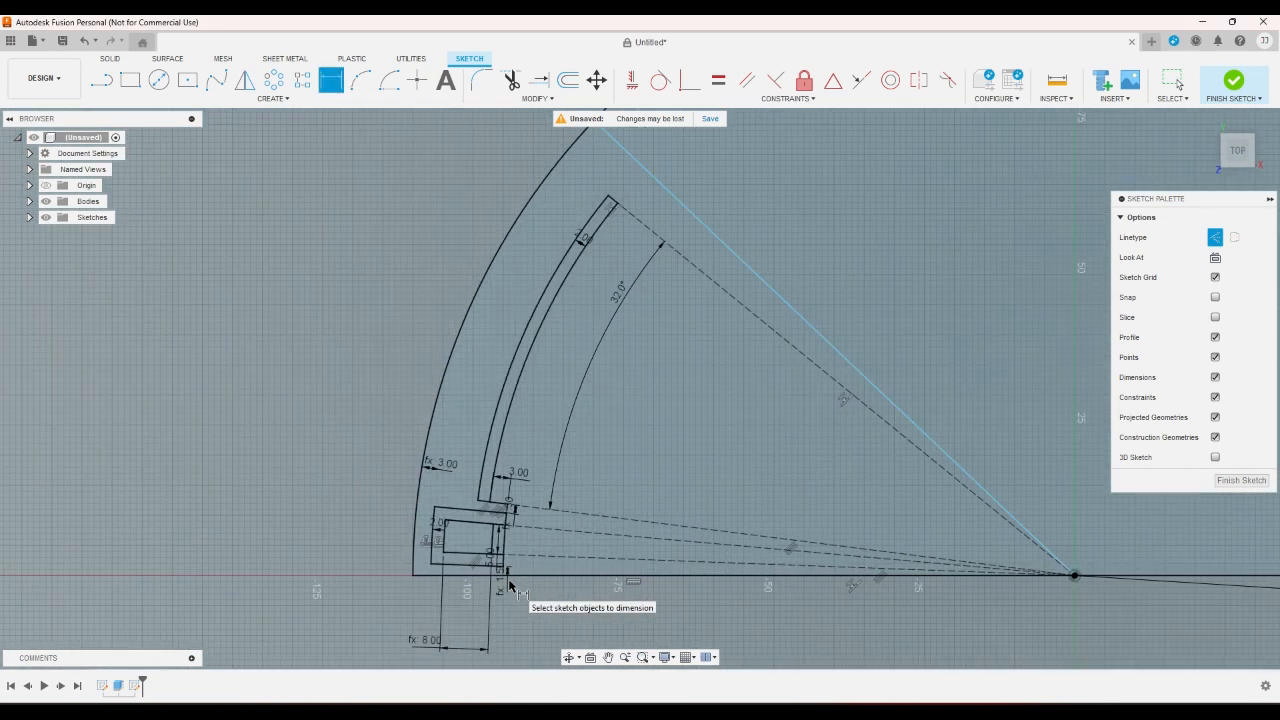
scroll(509, 586, up, 5)
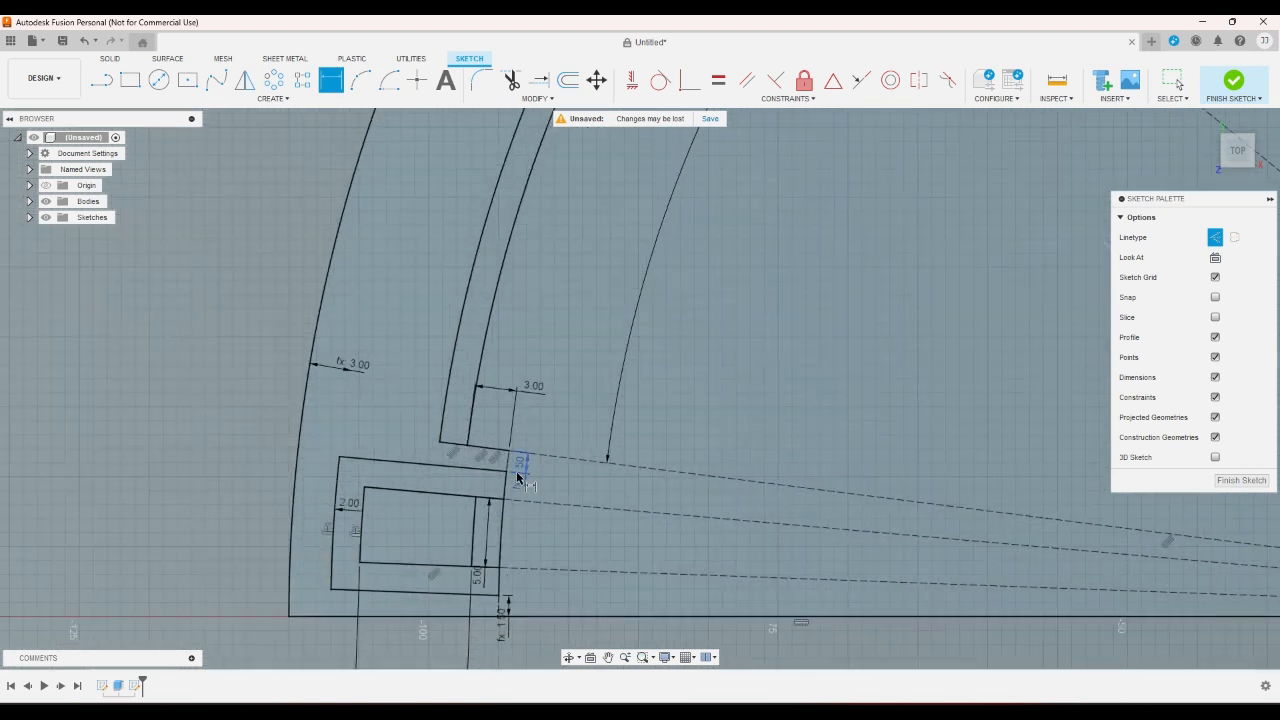
scroll(508, 547, down, 2)
right_click(584, 648)
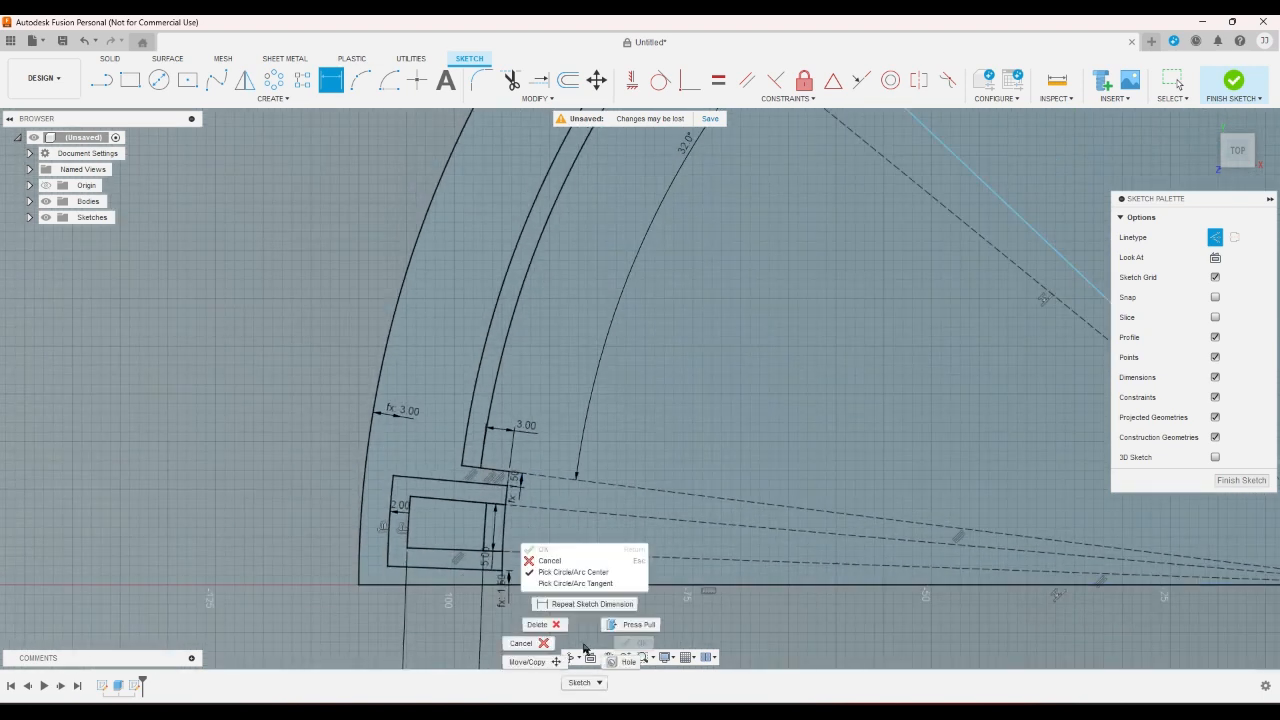
click(546, 643)
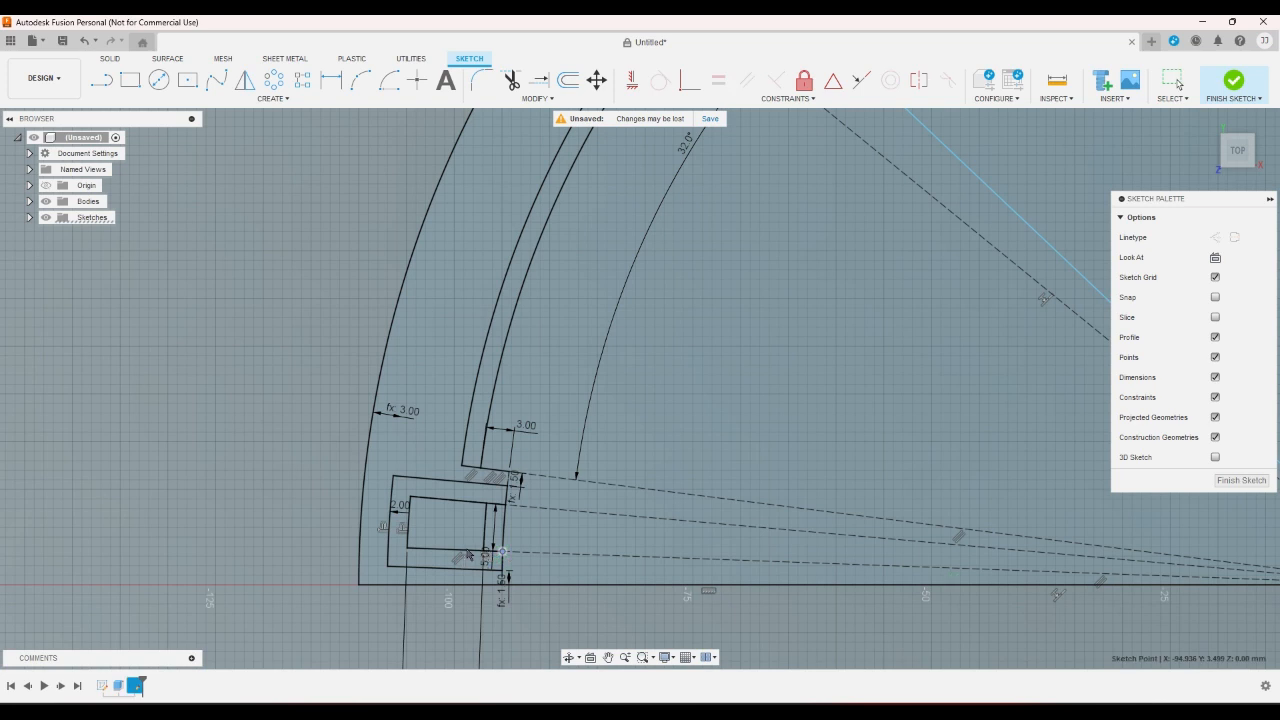
Check which parameter drives the distance dimension at the semicircle's outer arc.
scroll(405, 415, up, 2)
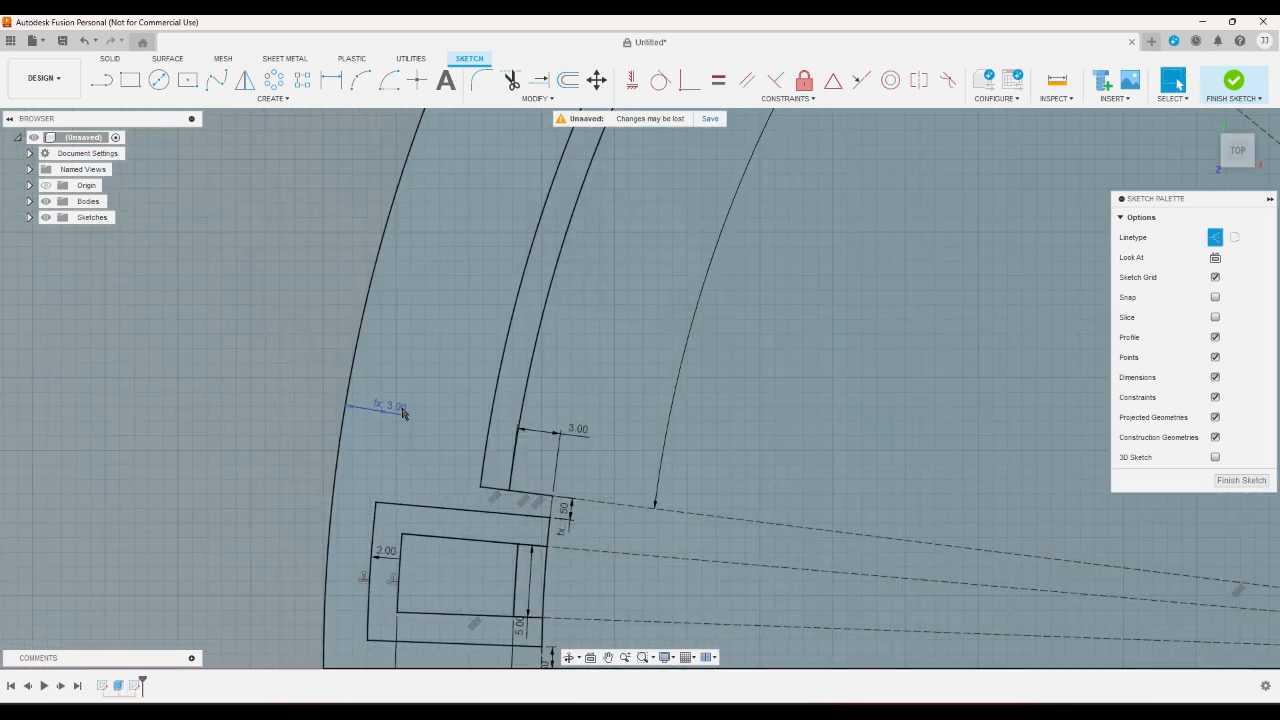
double_click(396, 407)
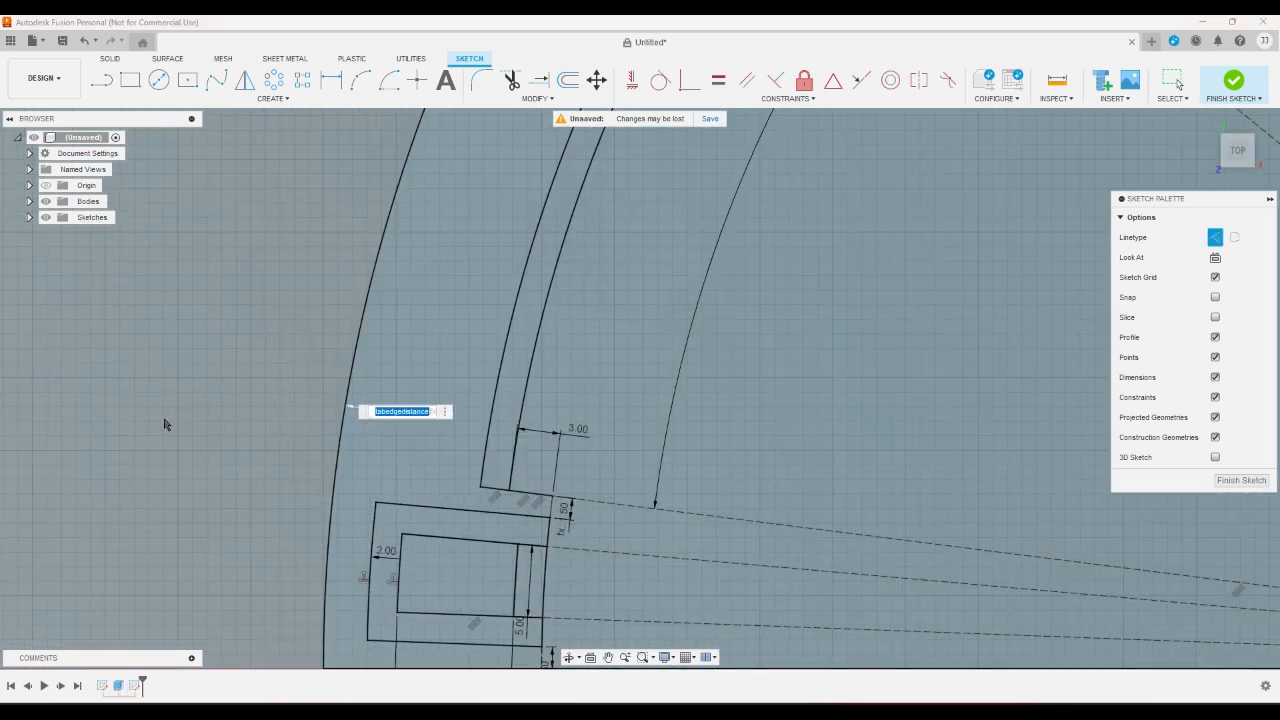
right_click(229, 398)
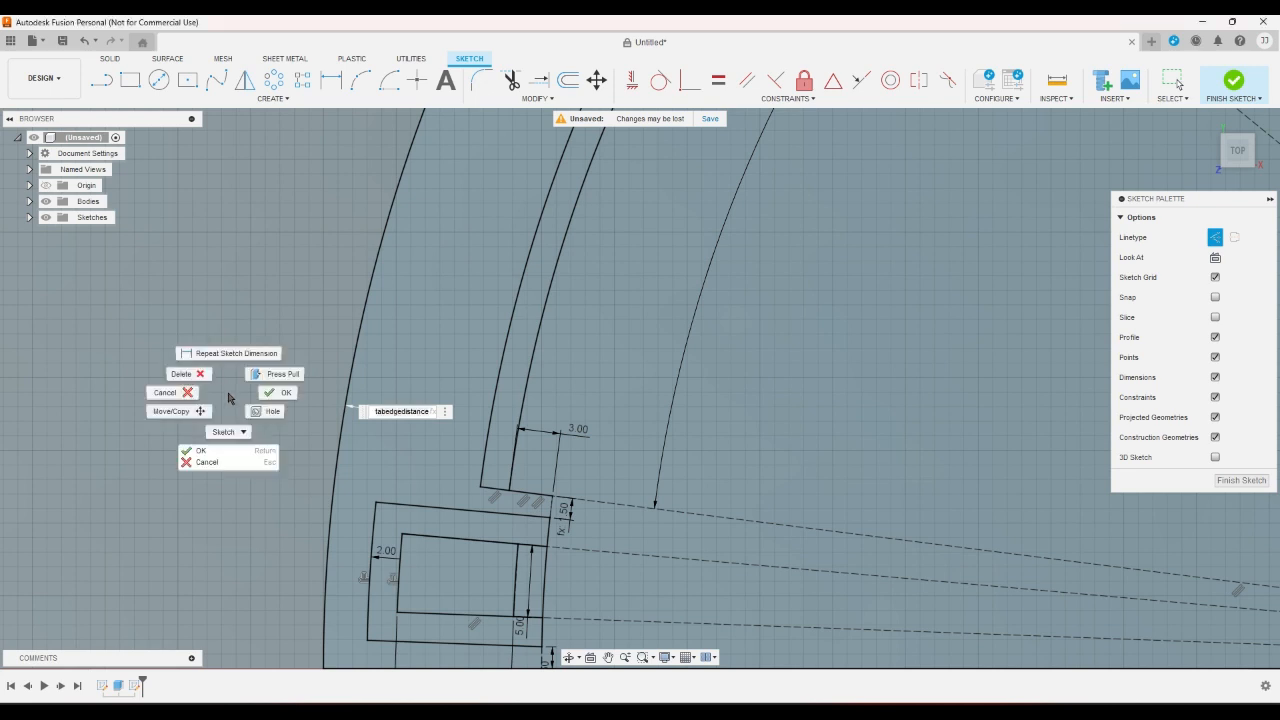
click(202, 396)
scroll(252, 381, down, 2)
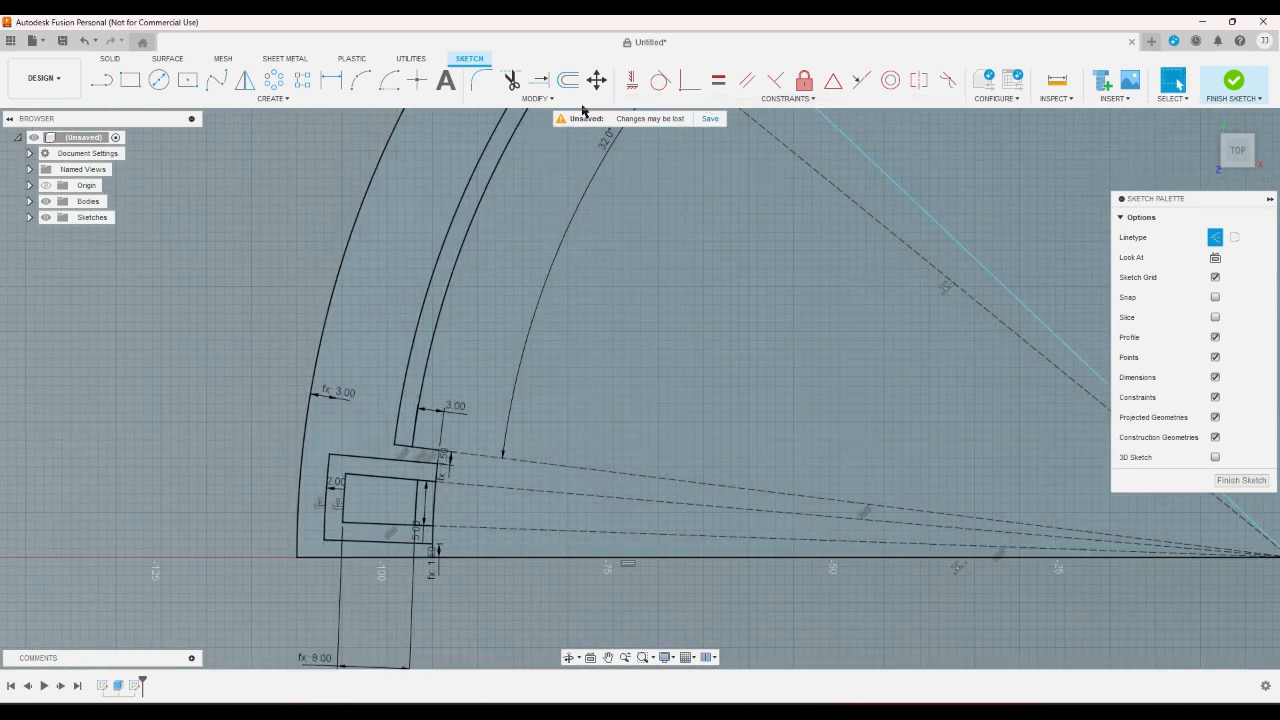
Set the tabedgedistance user parameter to 2 mm.
click(540, 99)
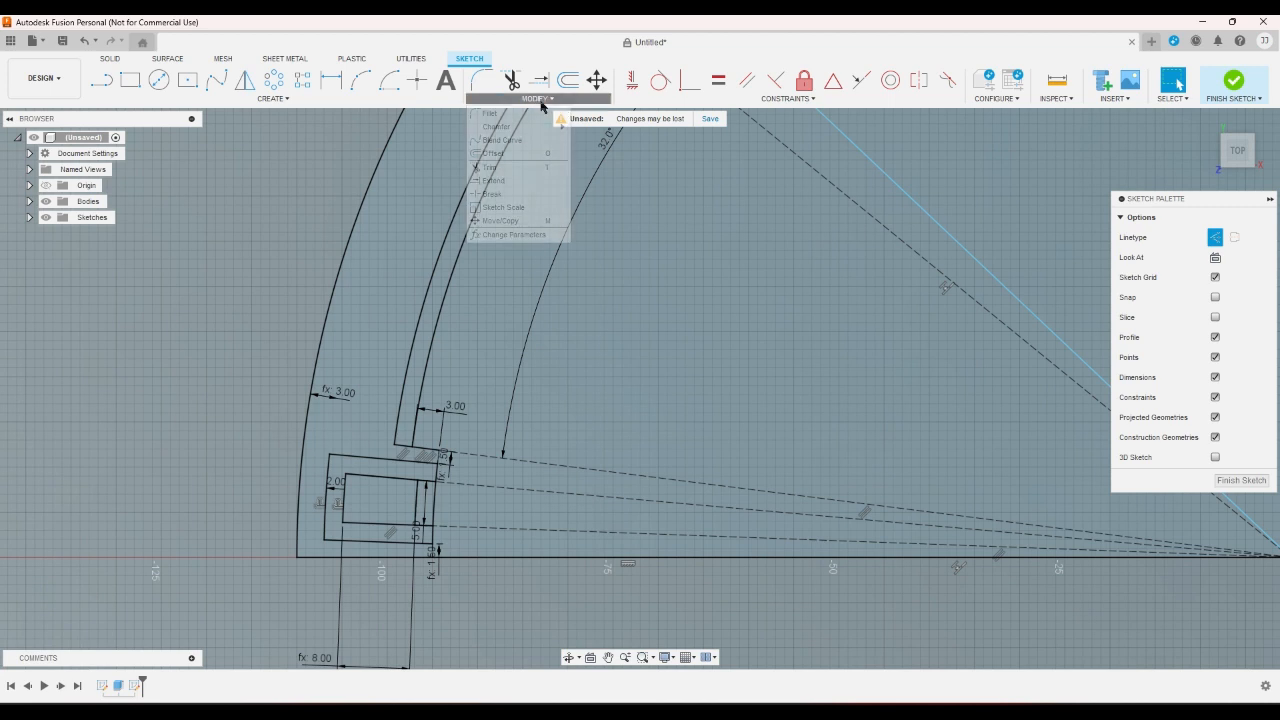
click(518, 234)
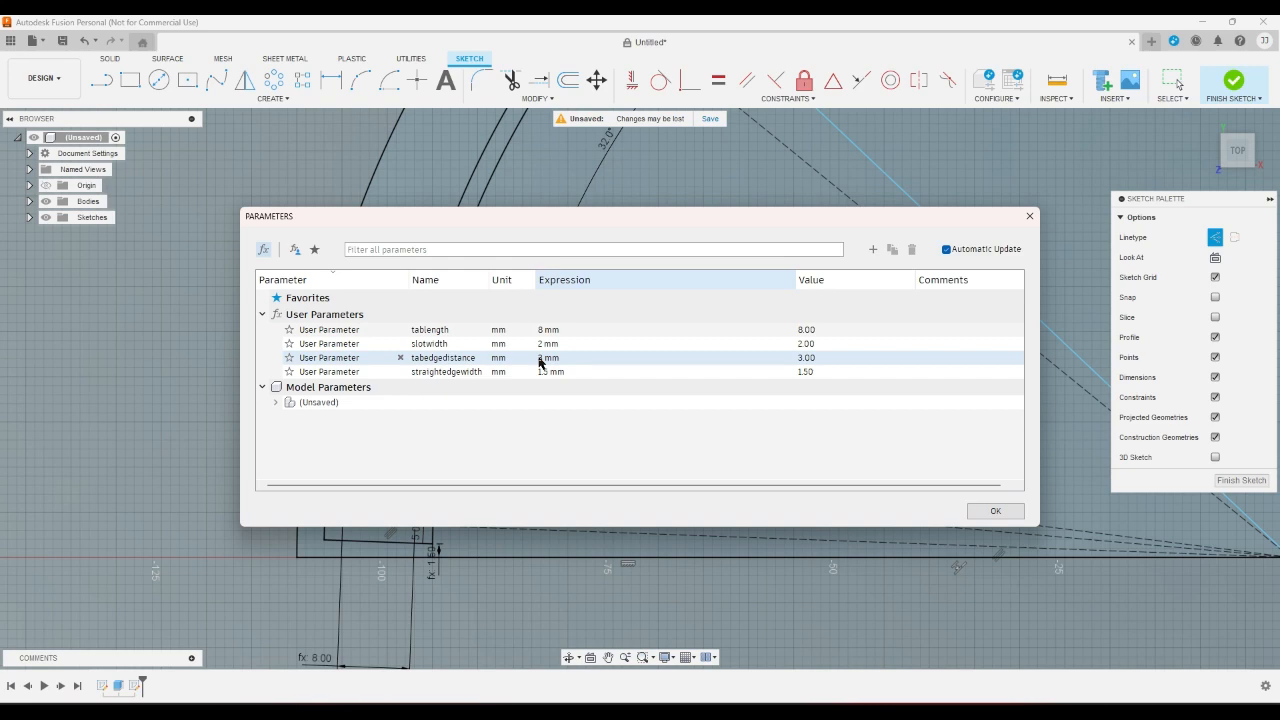
click(540, 360)
key(BackSpace)
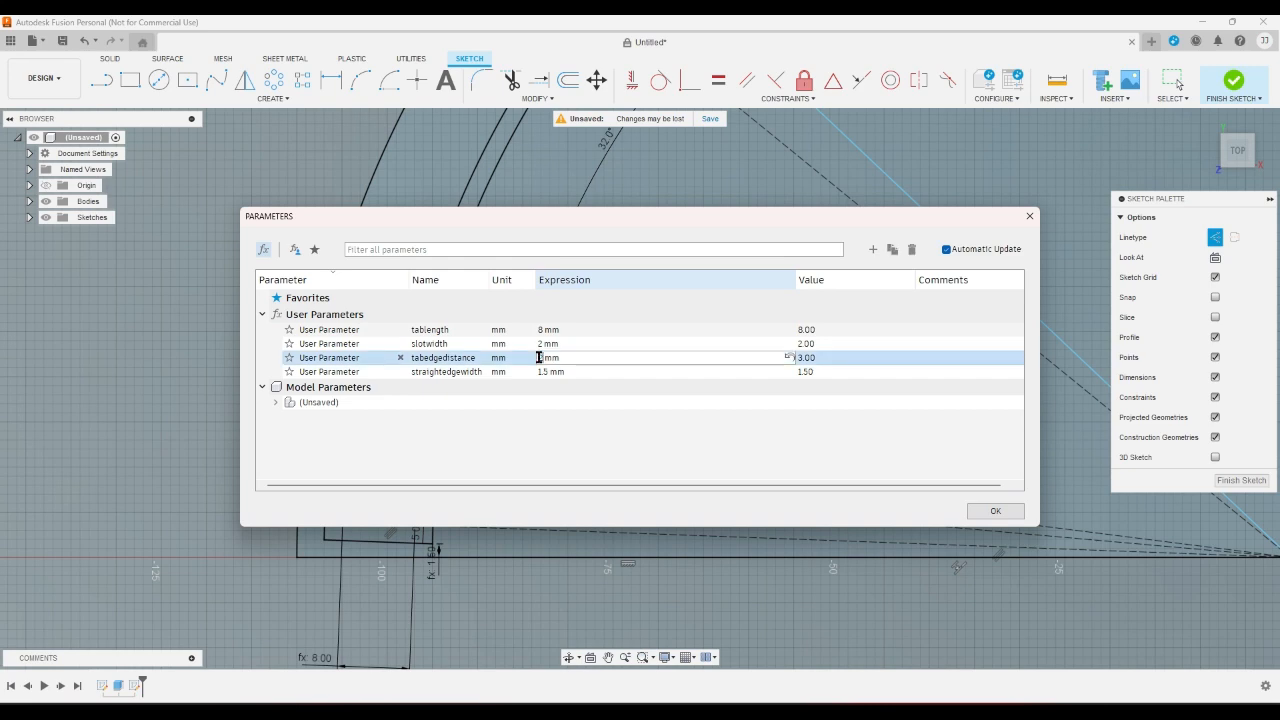
click(988, 511)
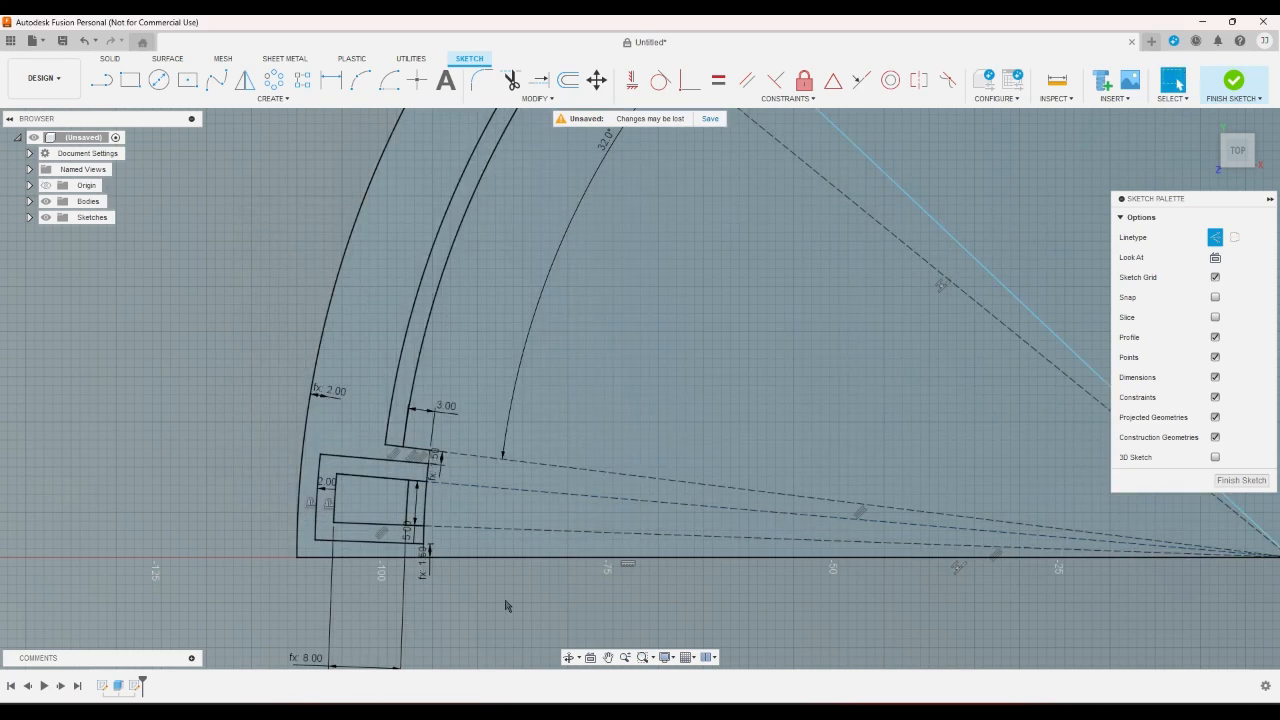
Draw a construction centre-point arc about the semicircle's centre, from the curved slot's upper inner corner to the slanted radial line.
scroll(437, 571, down, 2)
scroll(437, 571, down, 2)
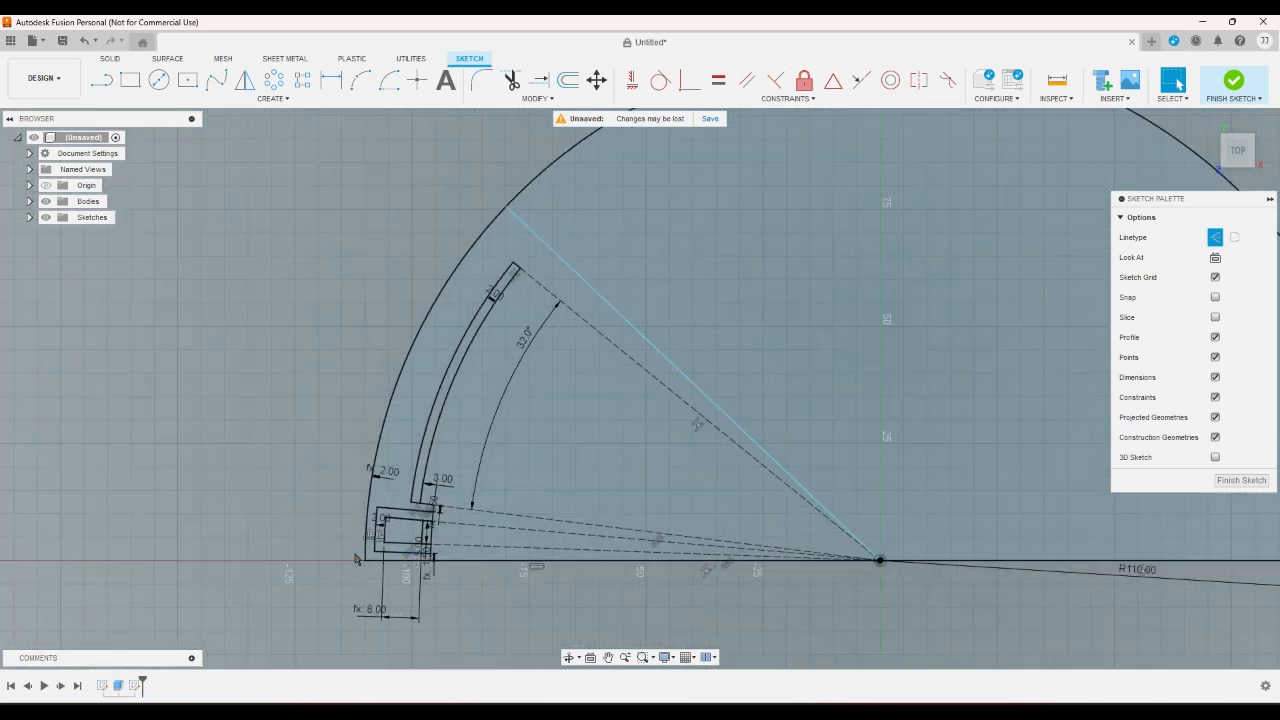
scroll(400, 556, up, 3)
scroll(440, 558, down, 2)
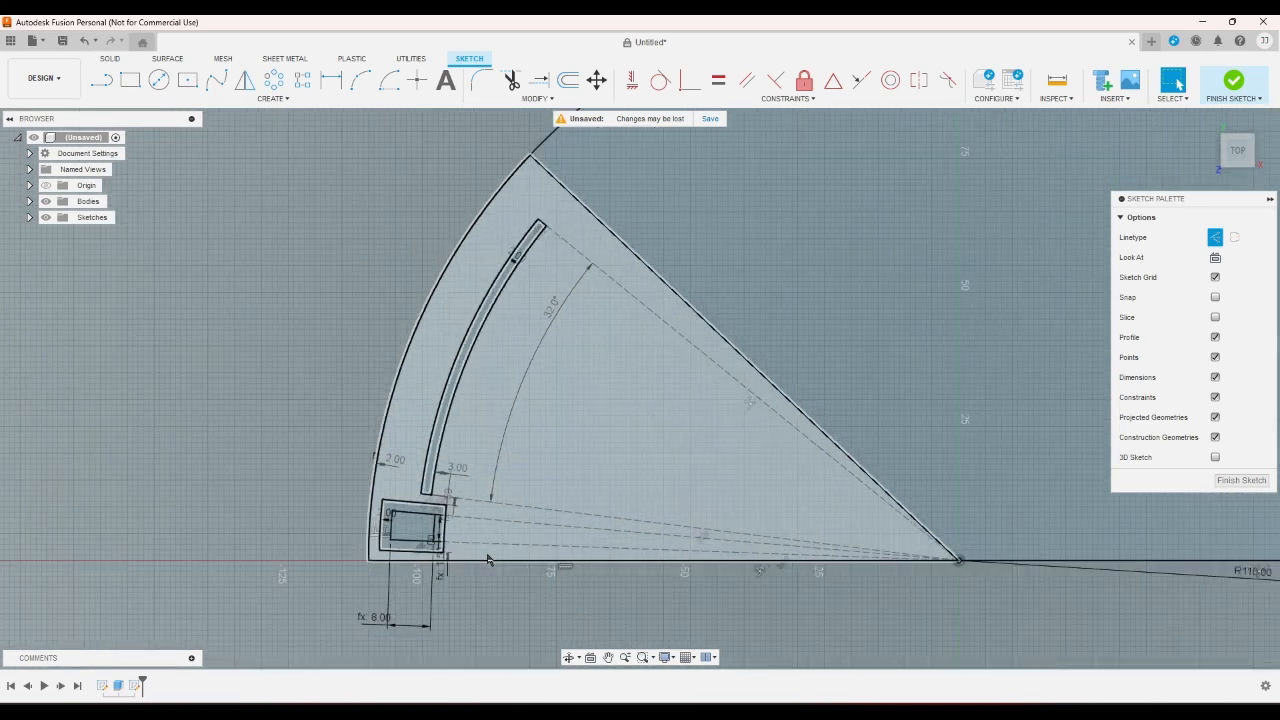
scroll(497, 530, down, 2)
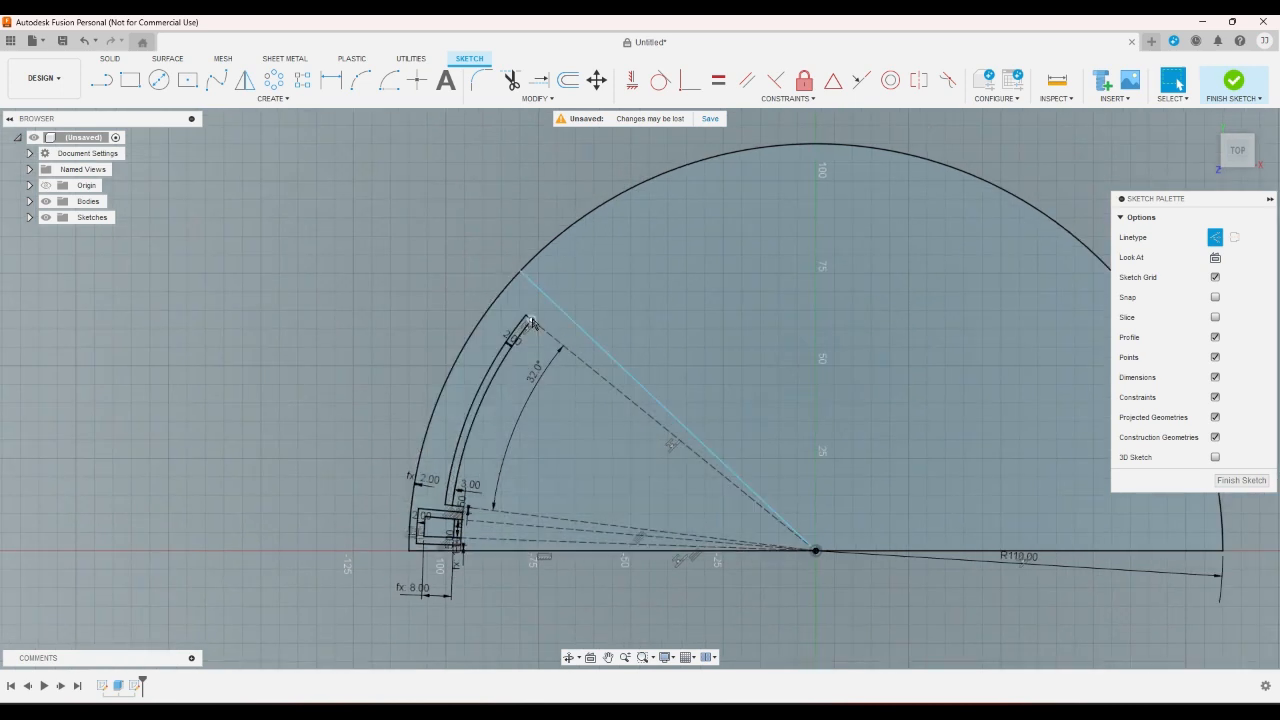
click(360, 82)
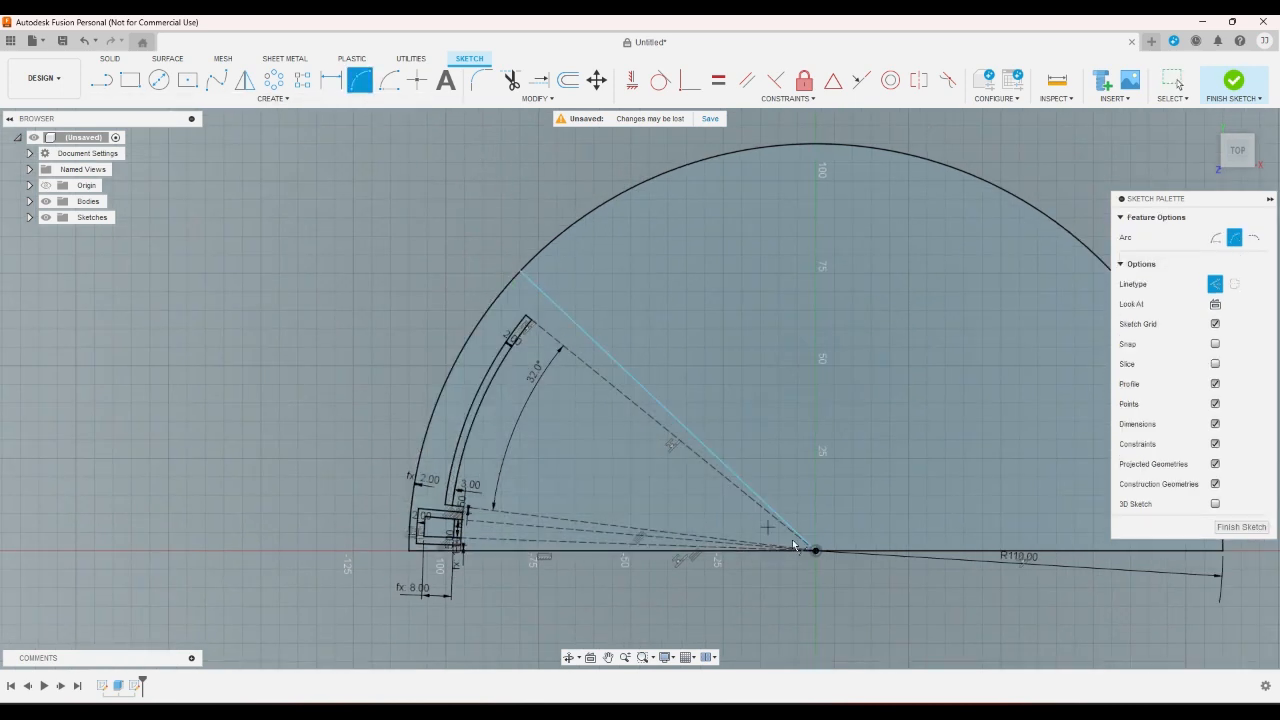
scroll(800, 546, up, 2)
click(390, 82)
scroll(825, 552, up, 1)
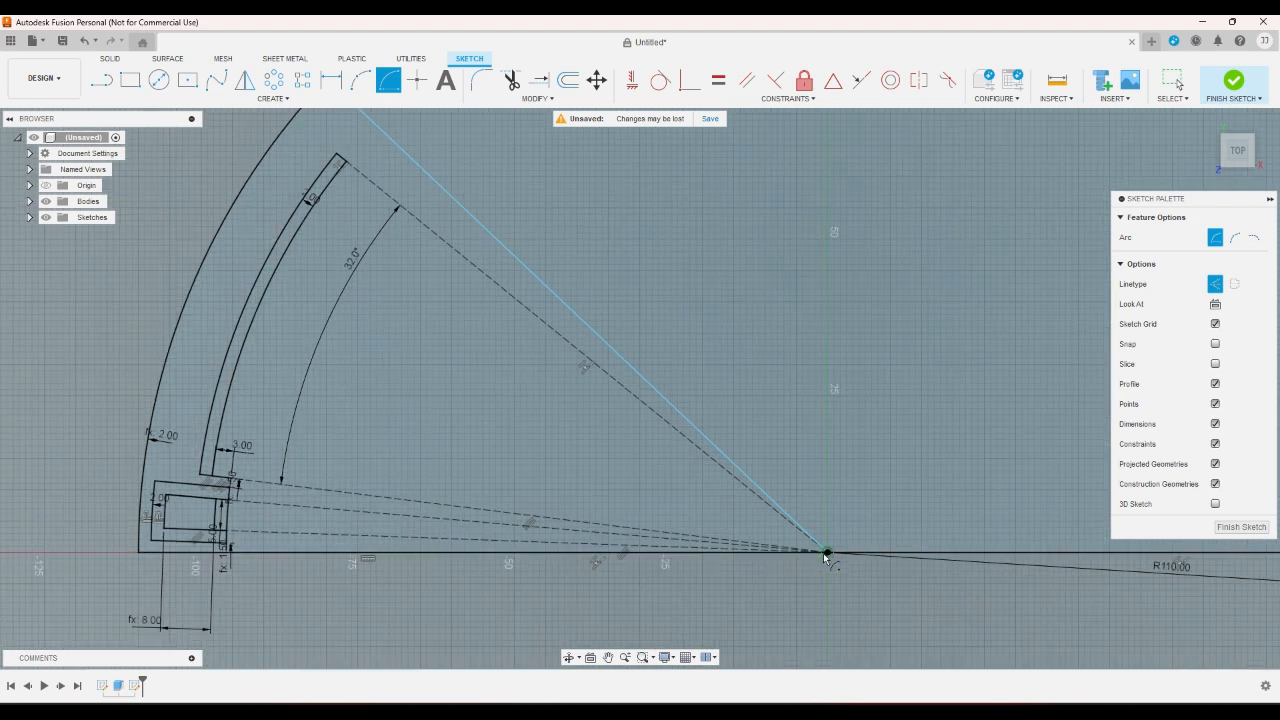
click(825, 552)
click(342, 163)
Draw a straight construction line about 7.48 mm long from the new arc's end on the slanted line to the slot's upper inner corner.
click(93, 86)
scroll(350, 125, up, 8)
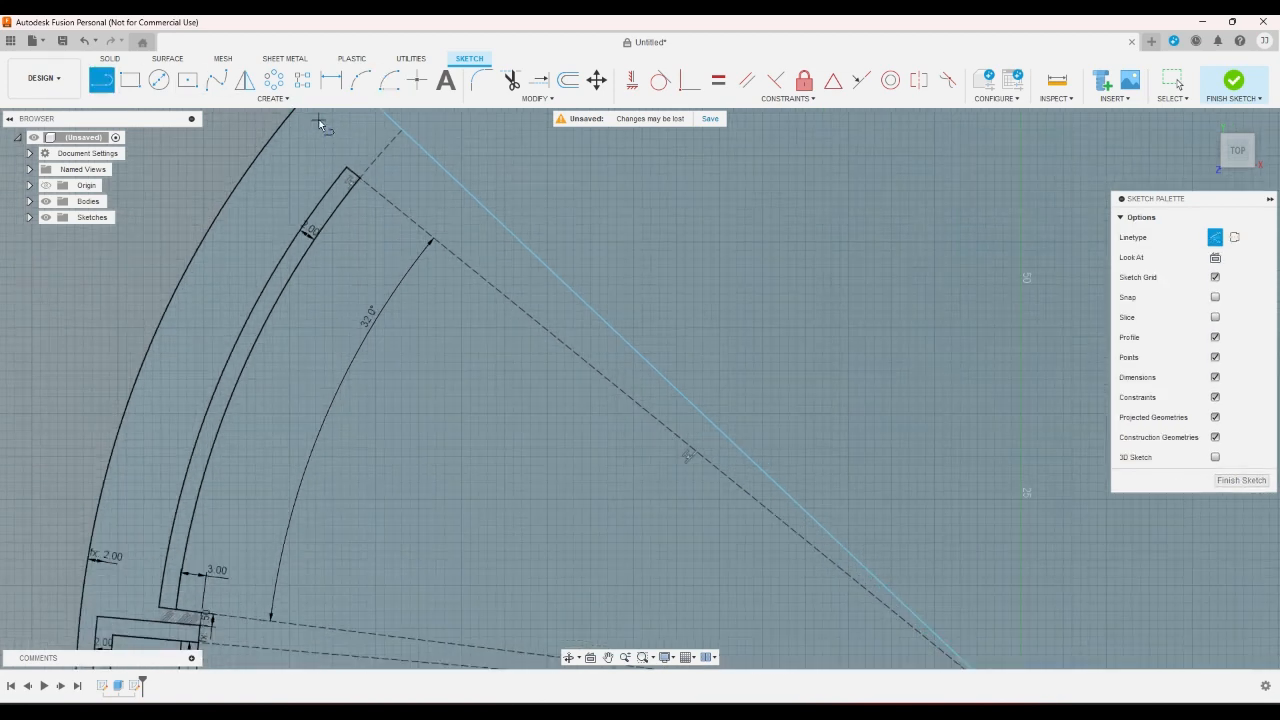
click(584, 137)
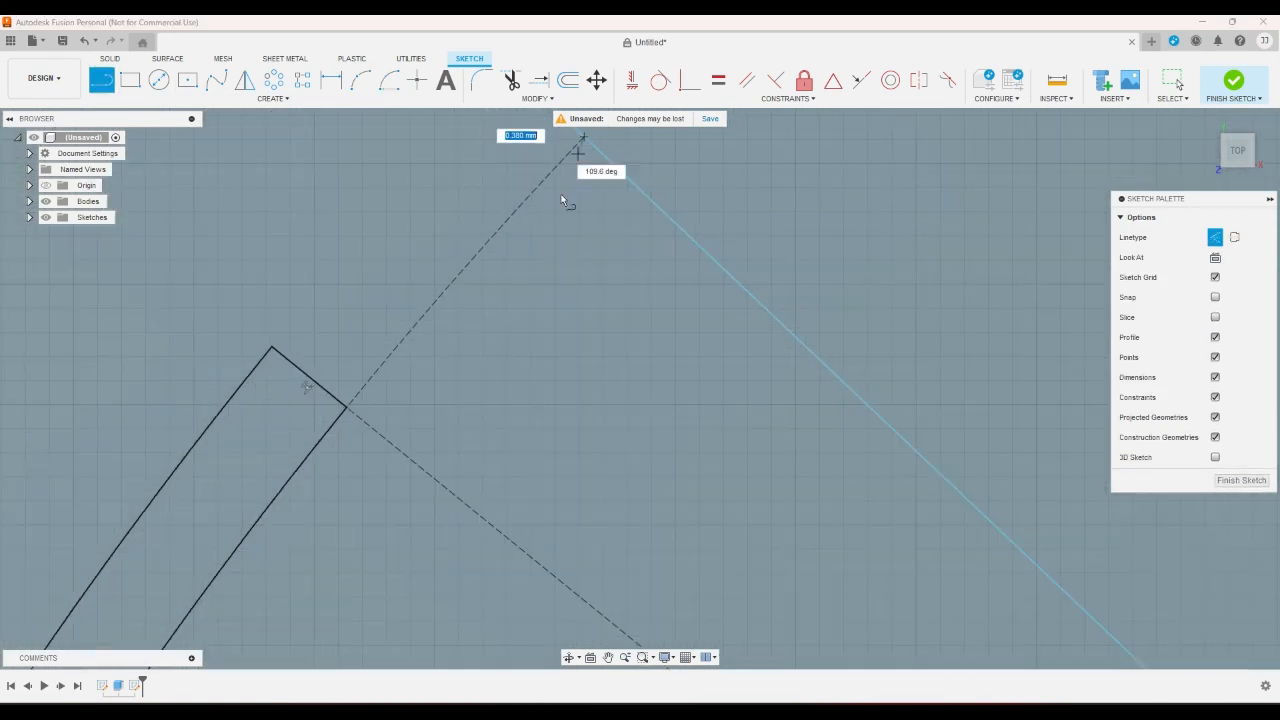
click(349, 409)
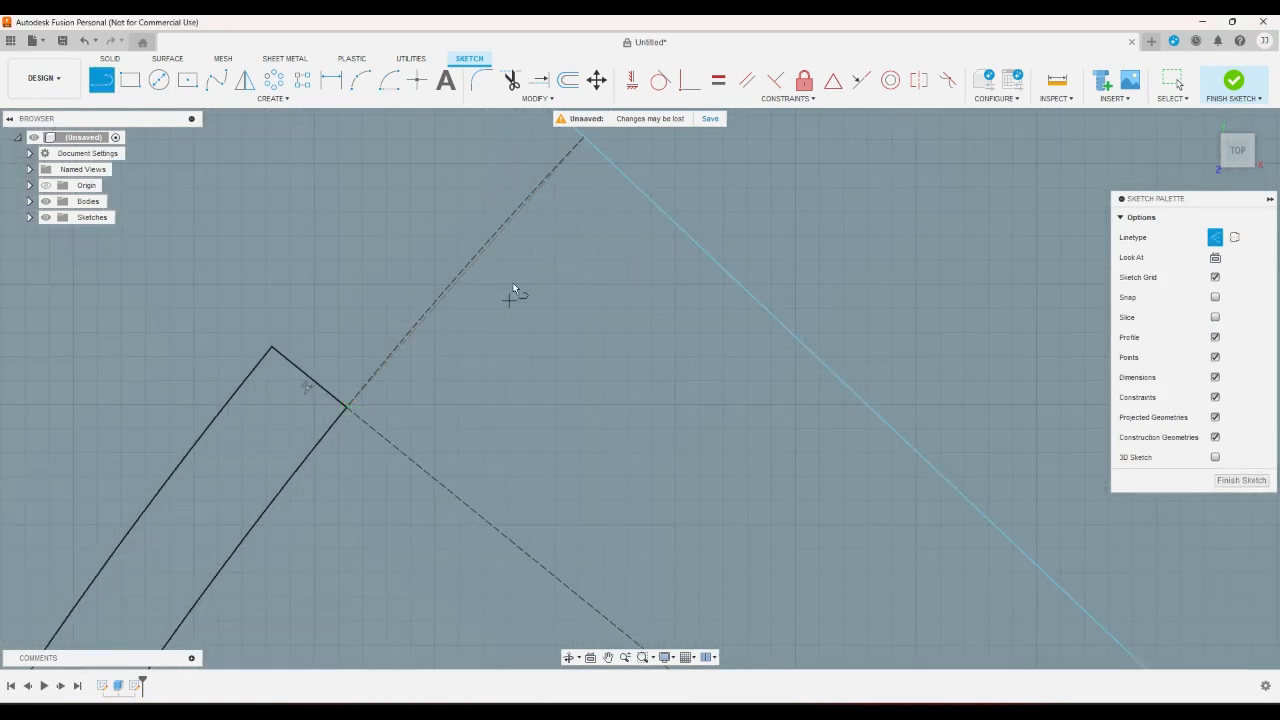
Dimension the construction line between the slot's upper end and the slanted radial line, and set it to the straightedgewidth parameter.
key(d)
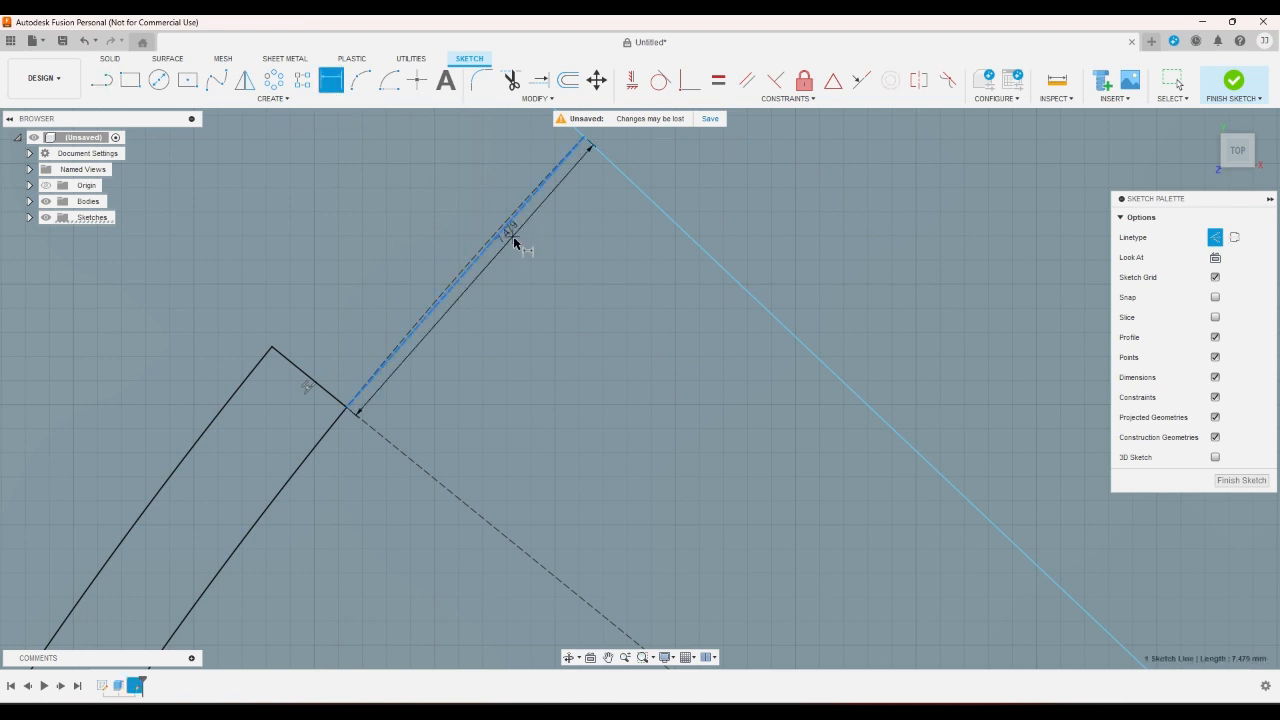
click(513, 238)
click(530, 278)
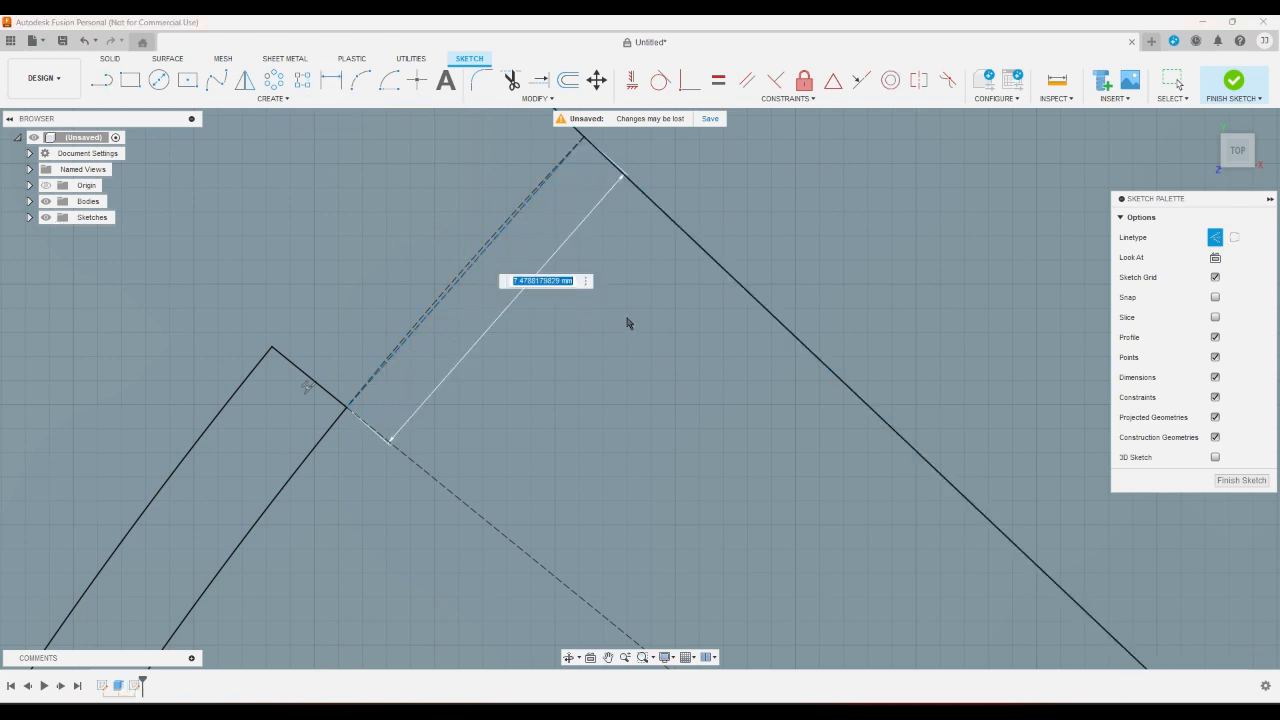
text(s)
click(595, 318)
key(Return)
scroll(595, 322, down, 4)
scroll(595, 322, down, 5)
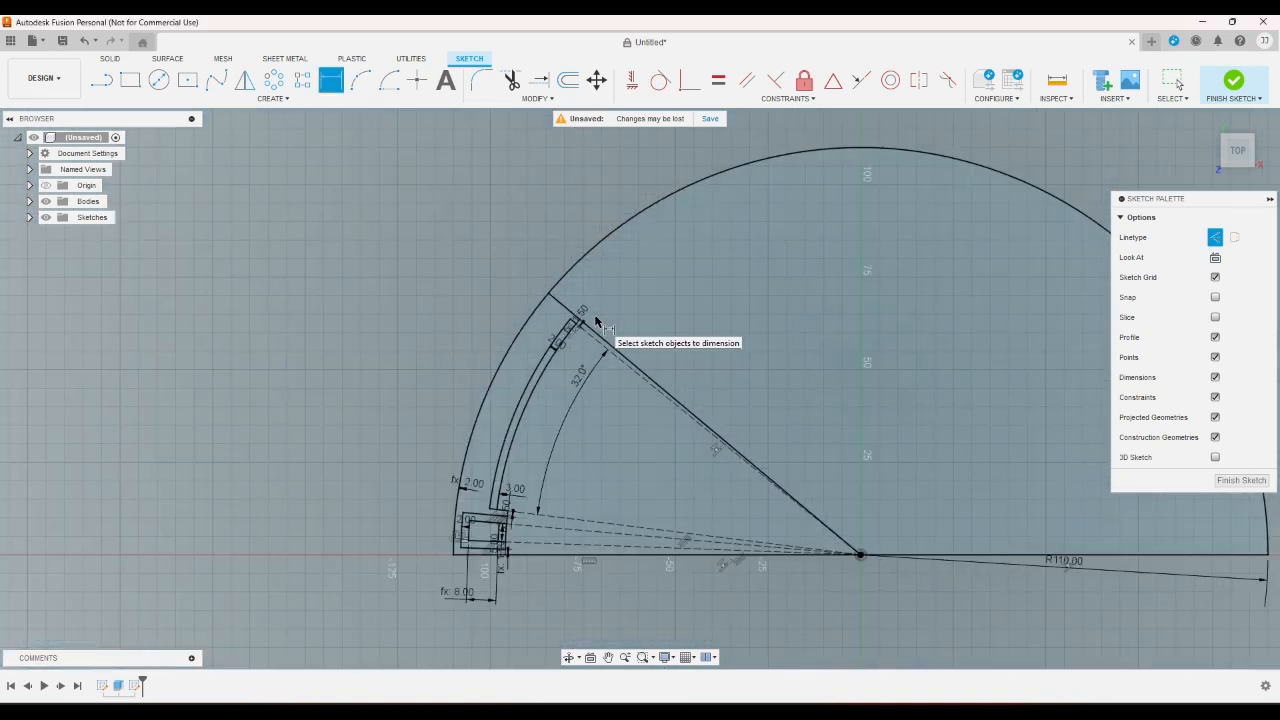
Measure the angle between the slanted radial line and the straight base edge without keeping a dimension.
scroll(697, 392, up, 3)
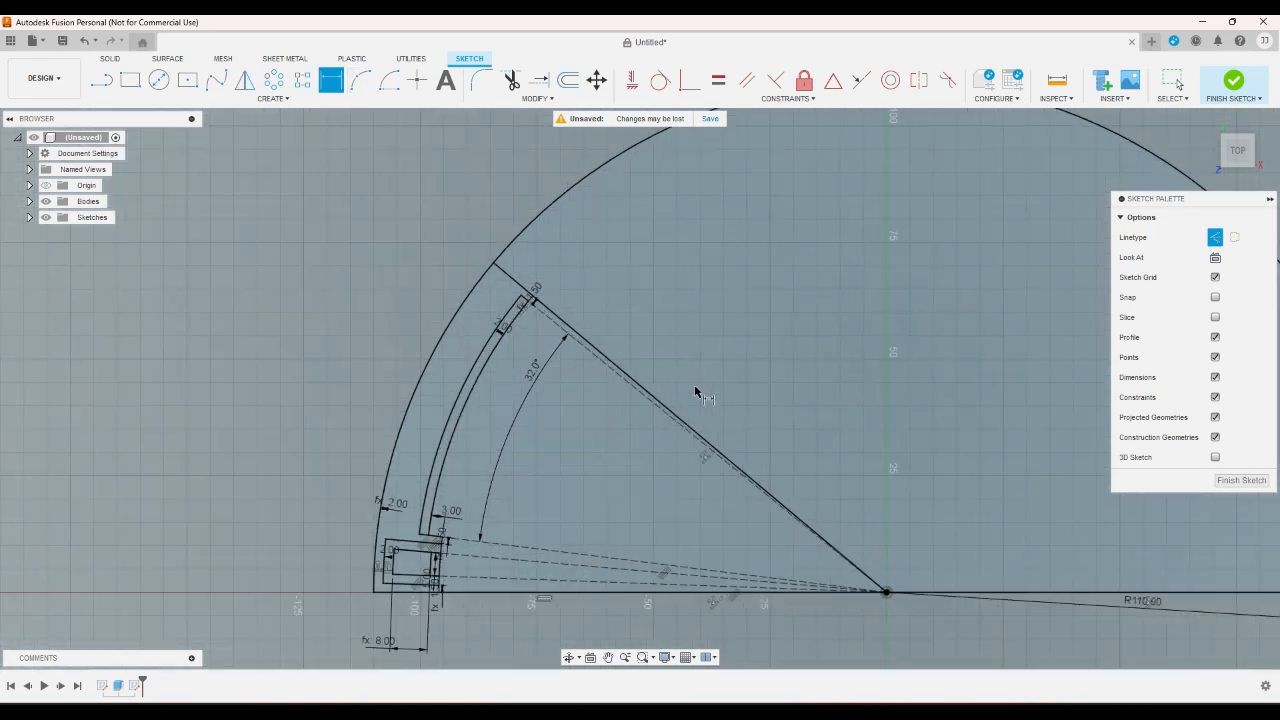
click(706, 442)
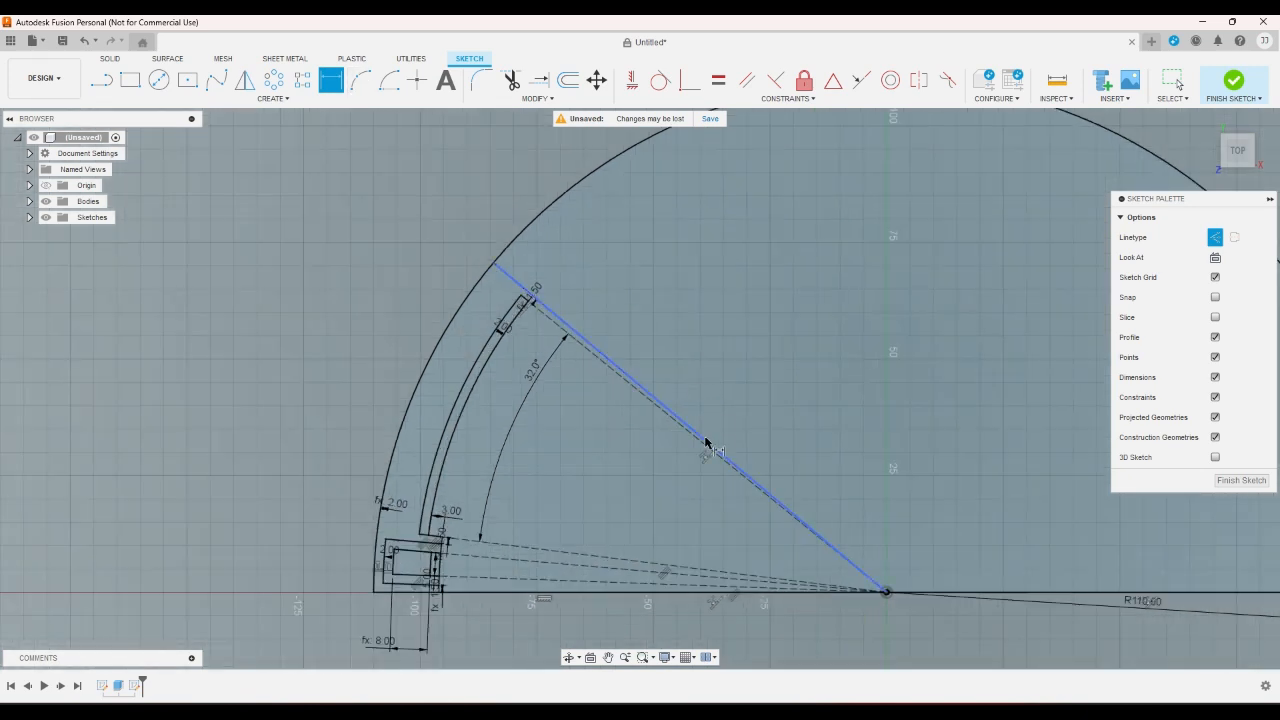
click(489, 593)
right_click(340, 494)
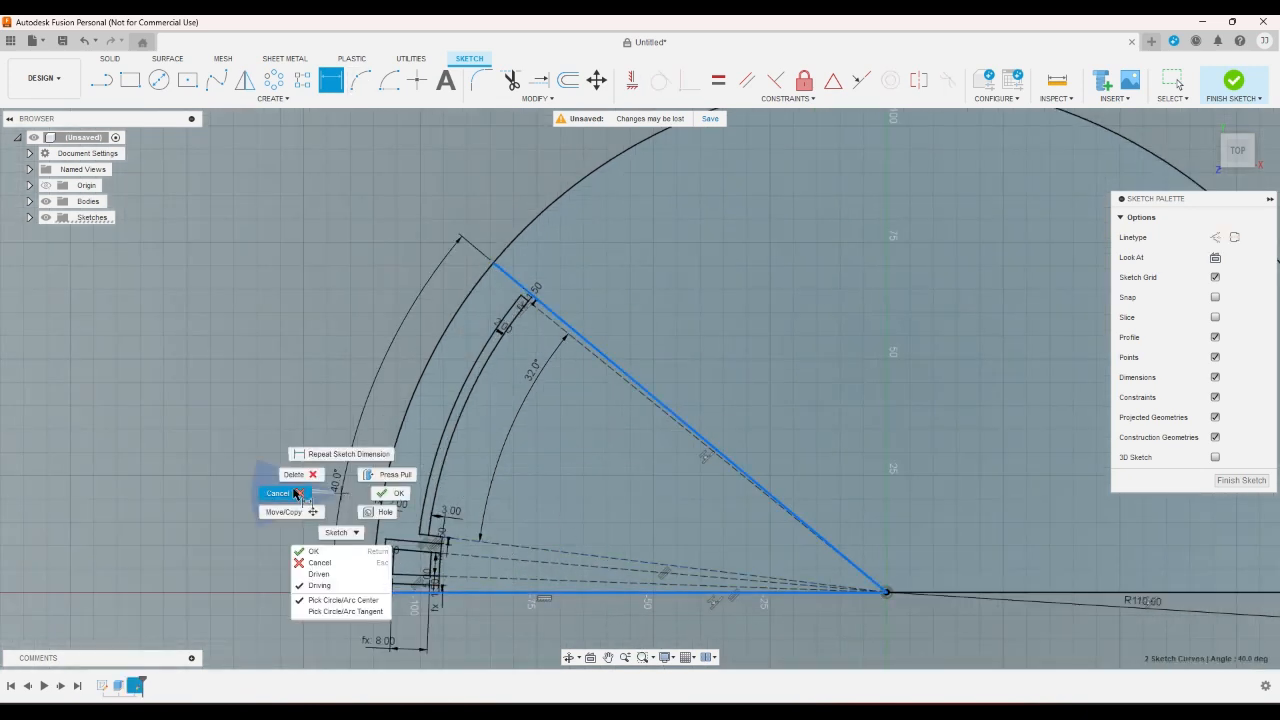
click(293, 495)
scroll(295, 492, down, 3)
click(305, 471)
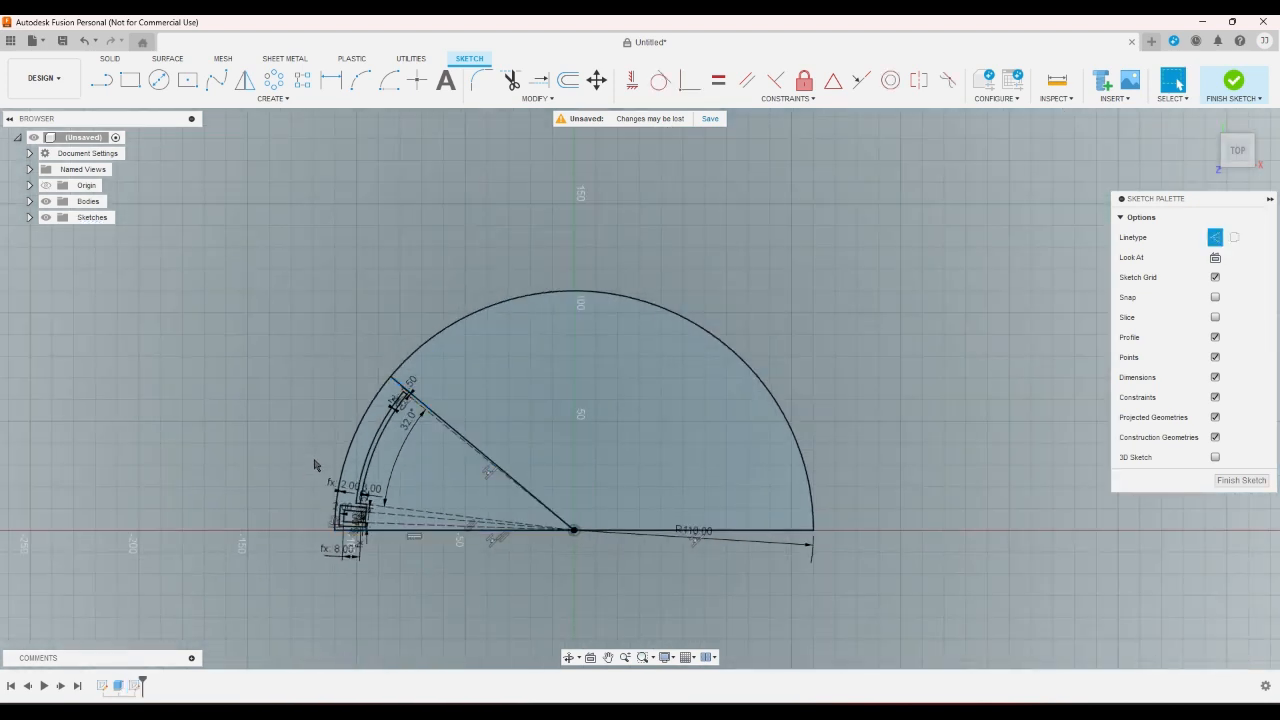
Examine the curved slot, the slanted radial line and the dimensions between them at the semicircle's edge.
scroll(315, 465, up, 2)
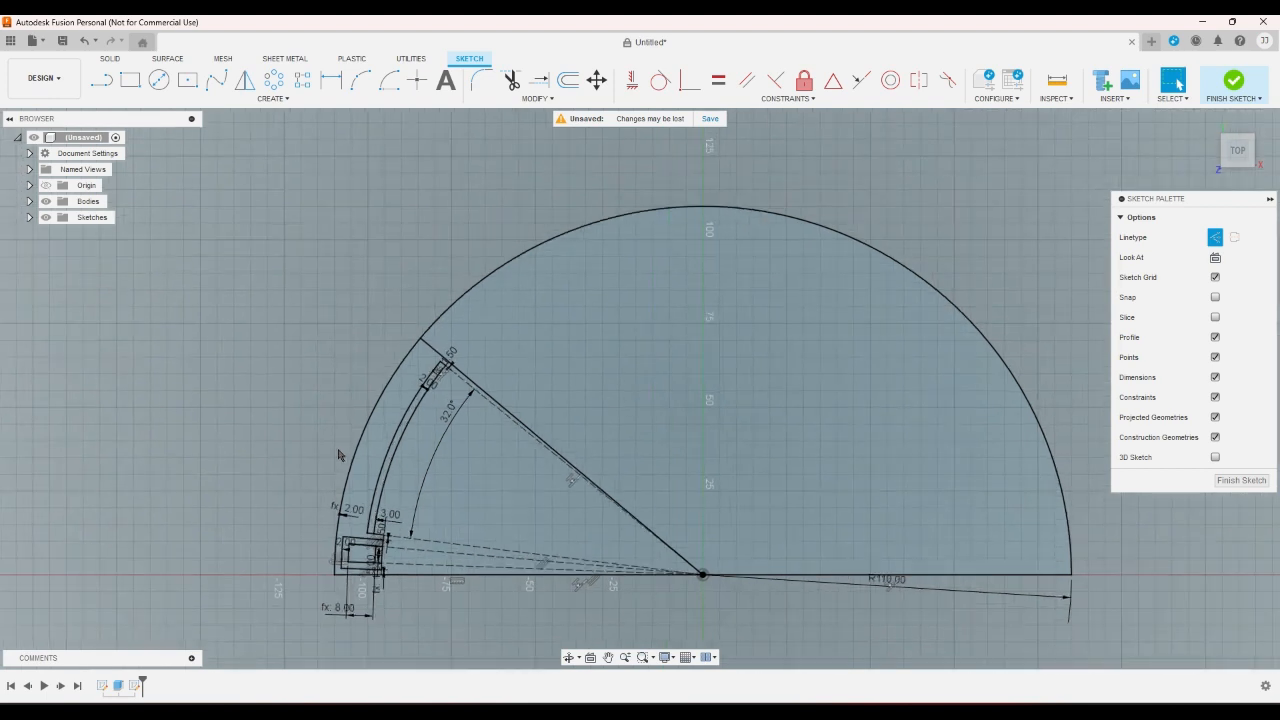
scroll(338, 455, down, 2)
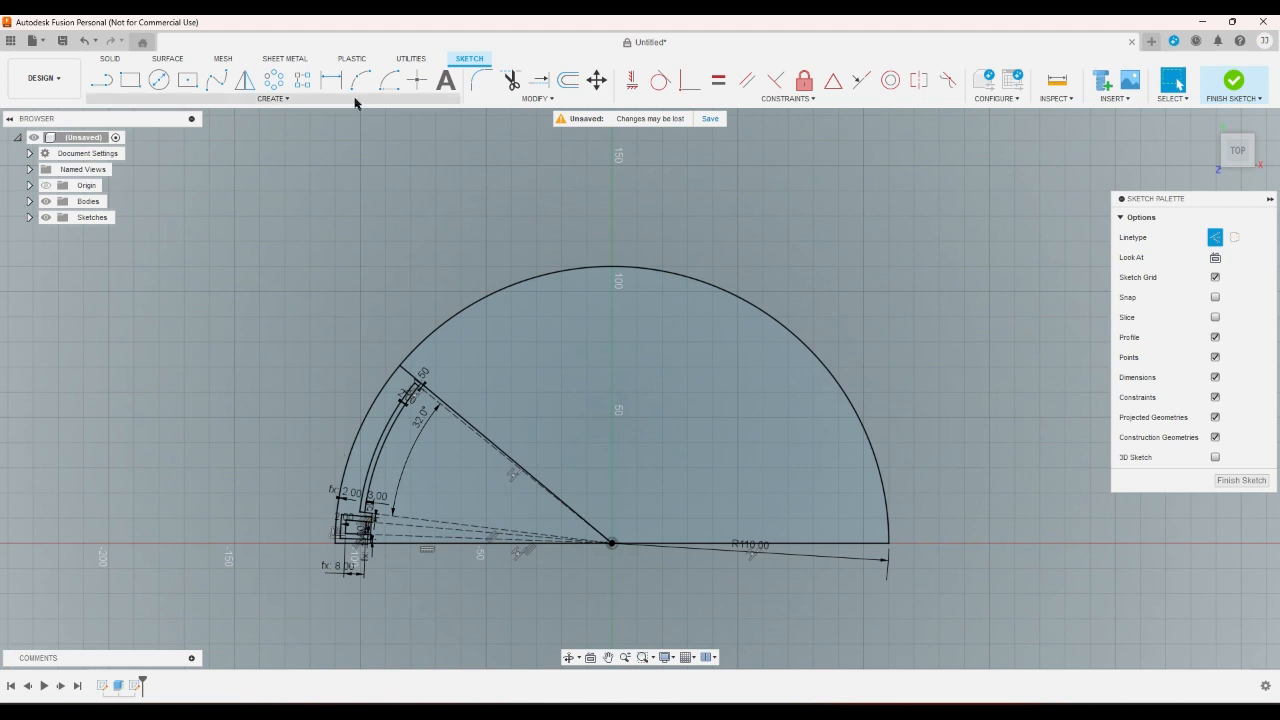
scroll(730, 525, up, 2)
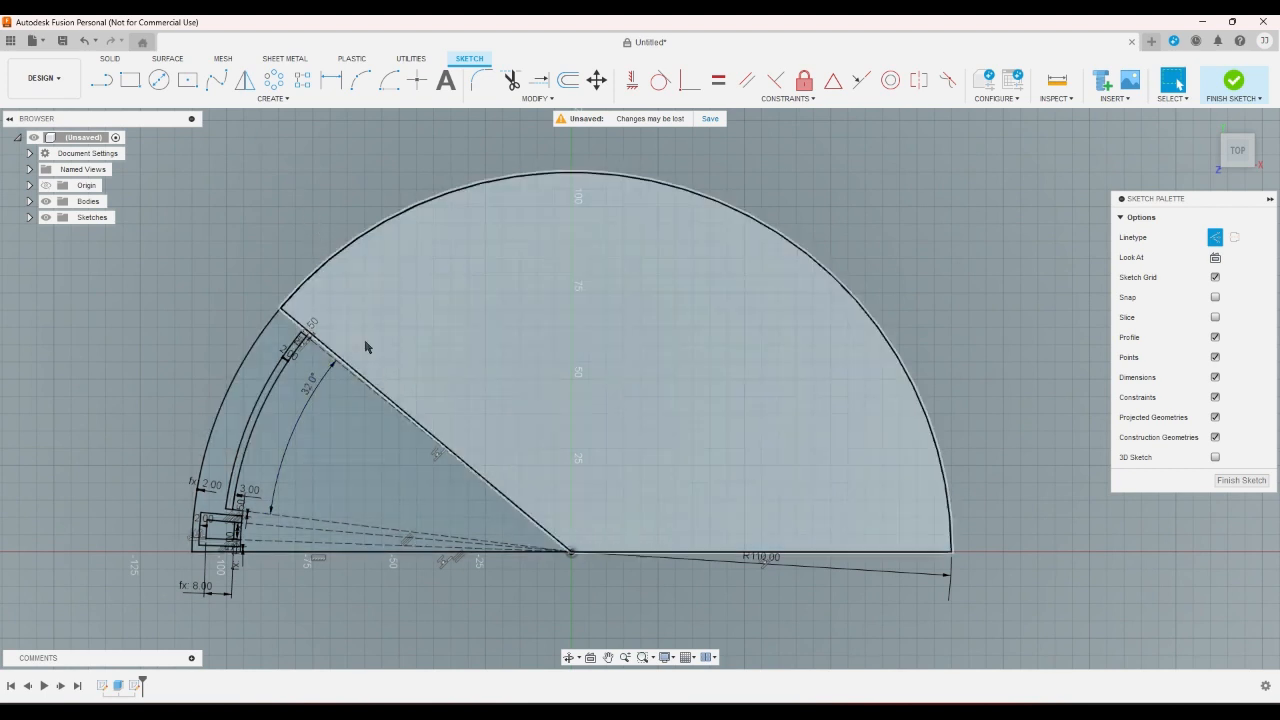
scroll(358, 350, up, 1)
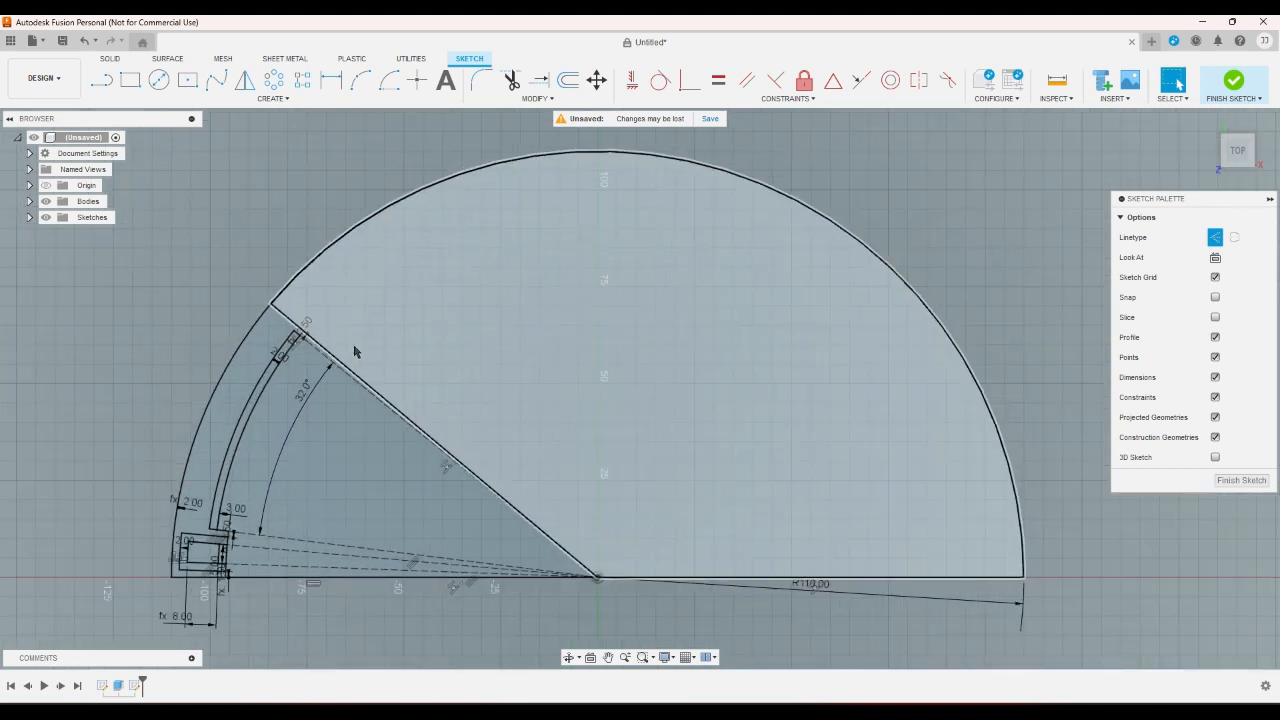
click(430, 437)
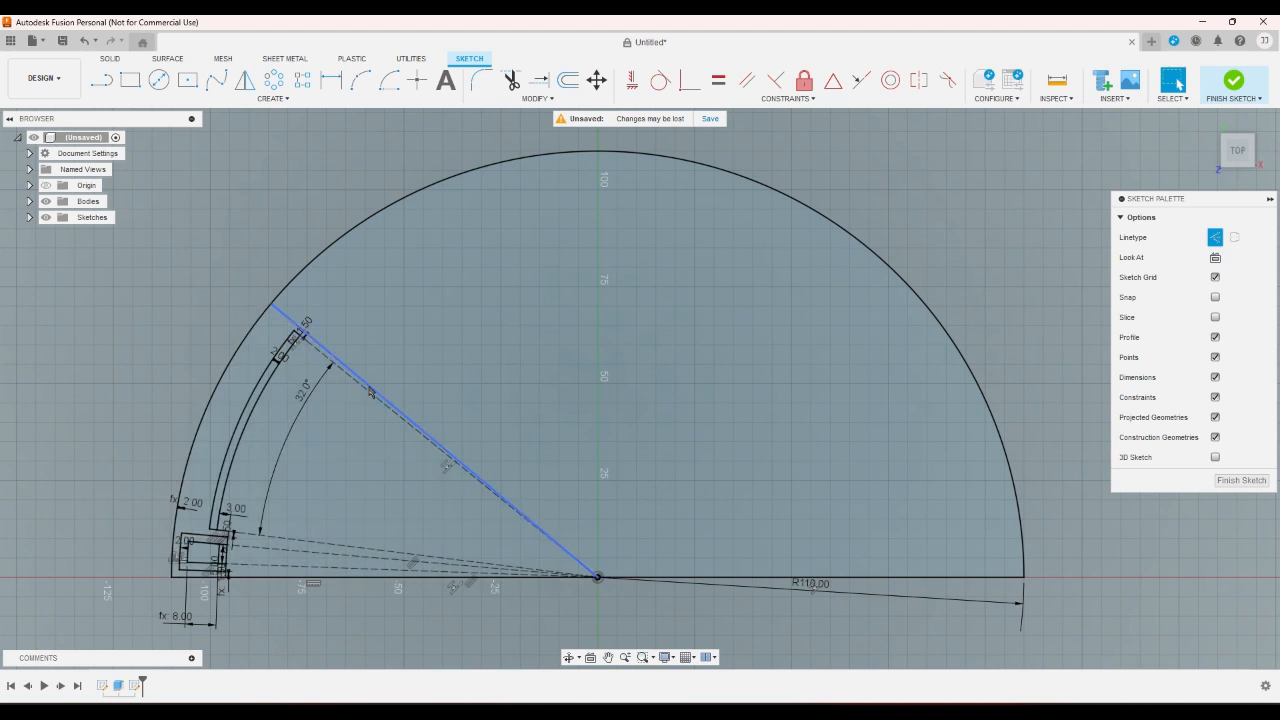
click(785, 557)
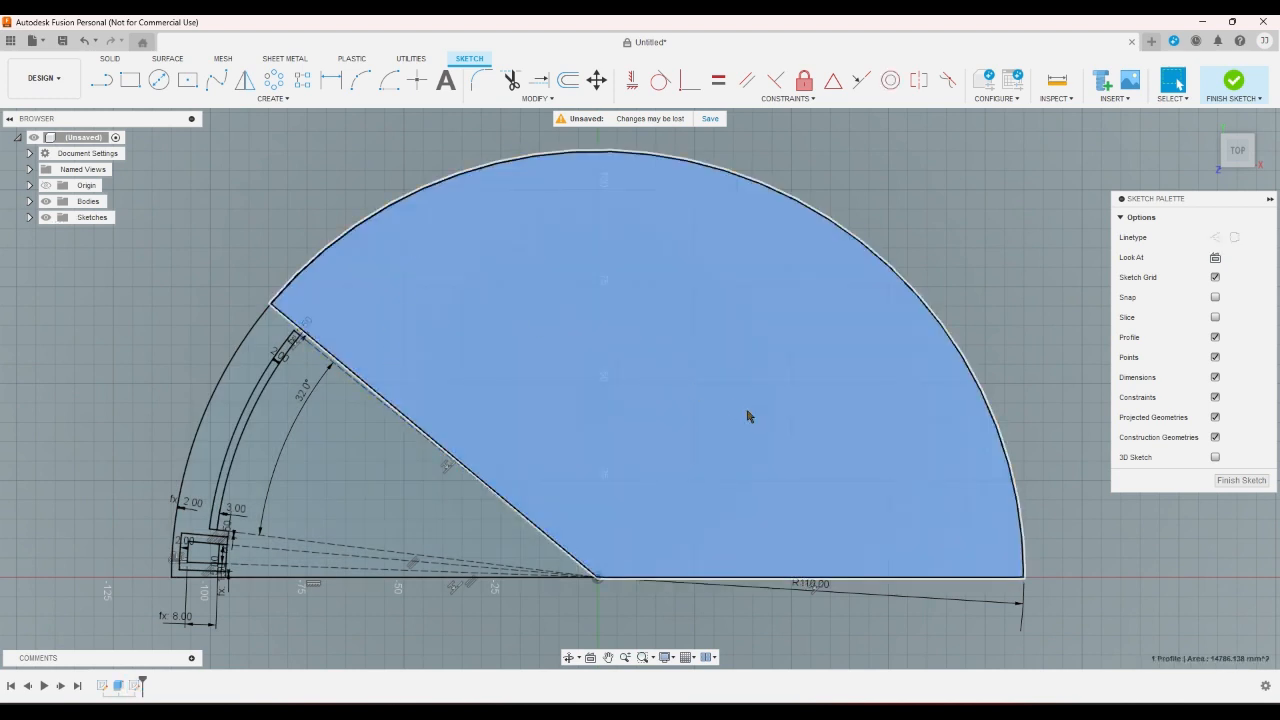
click(112, 192)
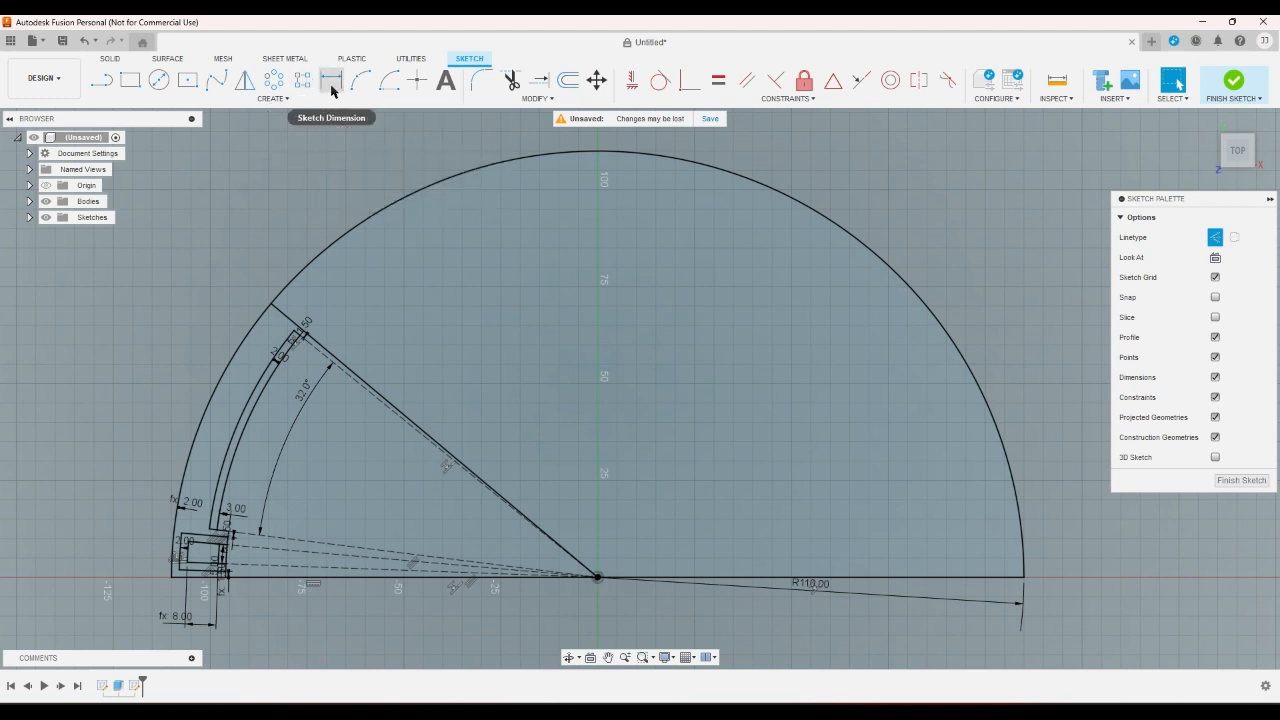
scroll(278, 345, up, 2)
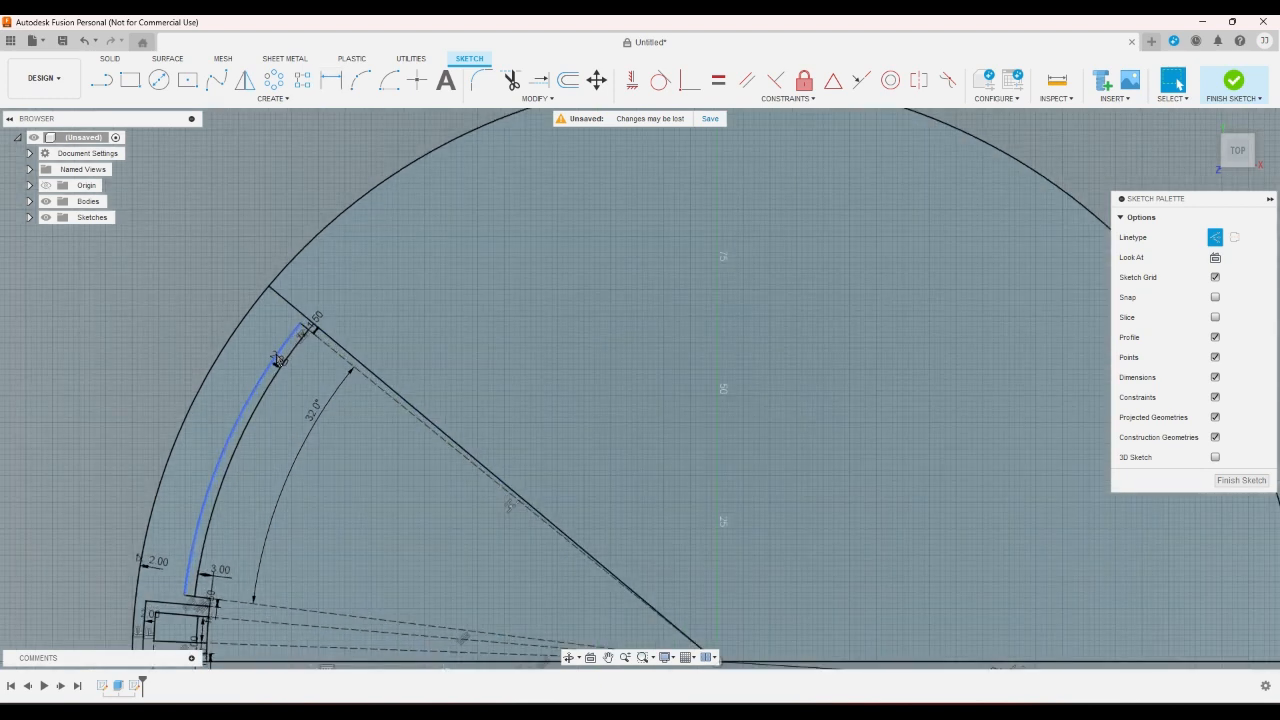
scroll(280, 358, down, 3)
scroll(283, 352, up, 2)
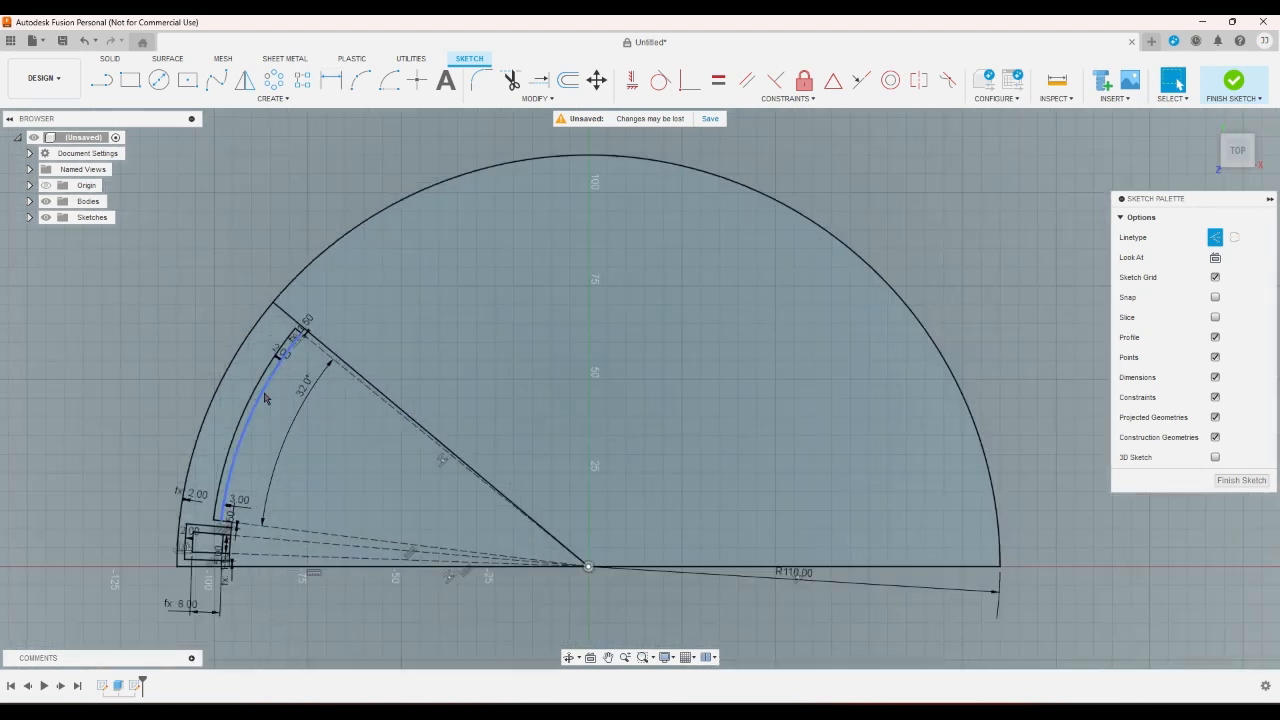
scroll(292, 360, up, 2)
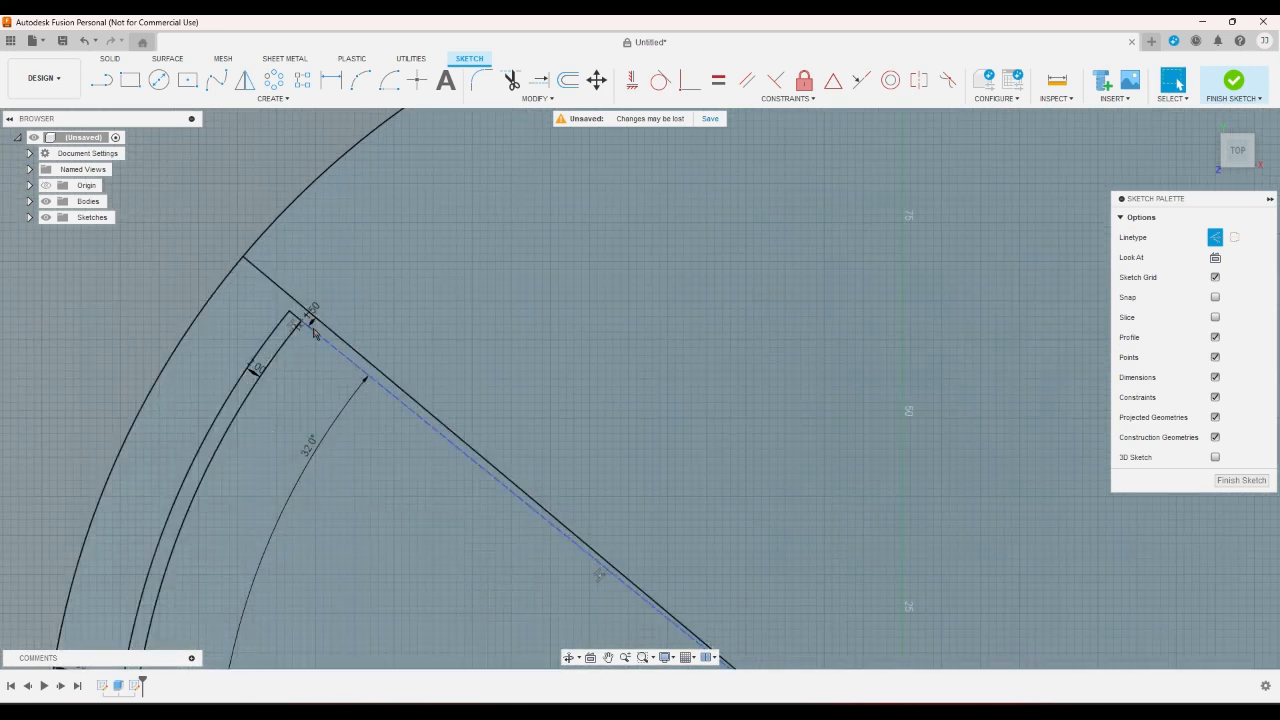
scroll(310, 340, down, 3)
scroll(310, 340, down, 1)
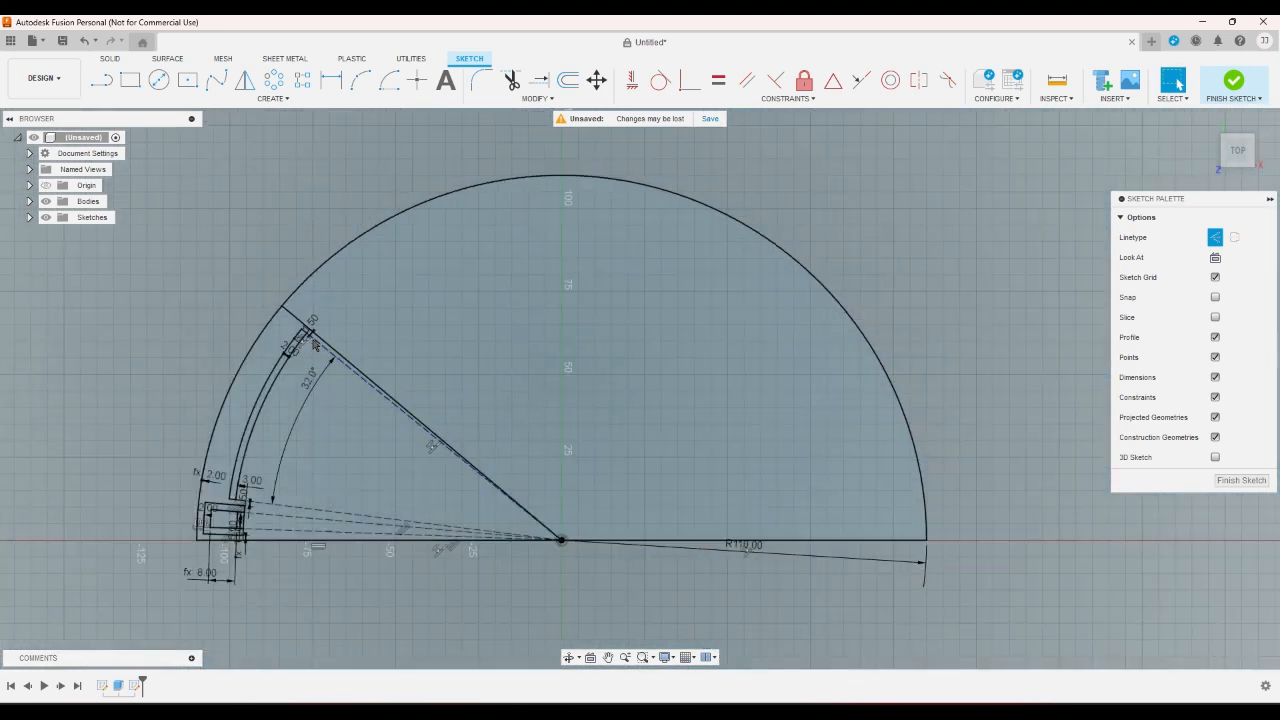
scroll(320, 336, up, 5)
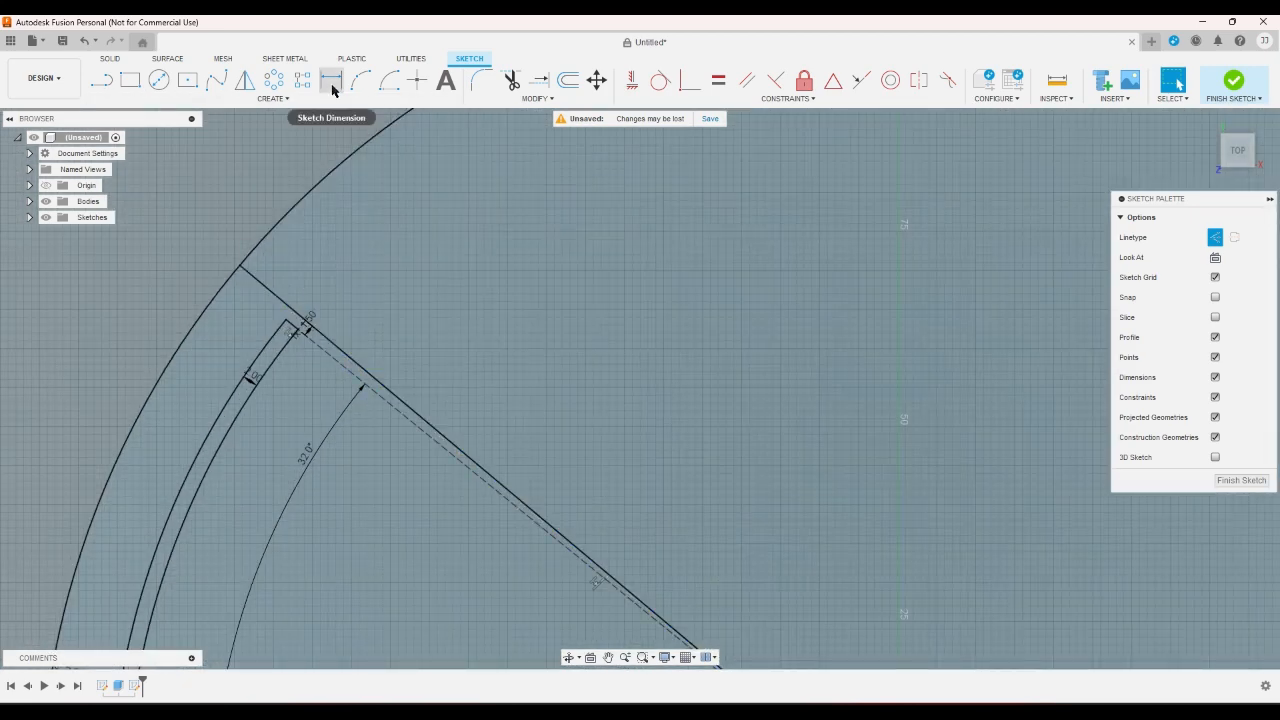
Measure the angle between the slanted radial line and the semicircle's straight base edge again, without placing a dimension.
click(332, 90)
scroll(386, 249, down, 4)
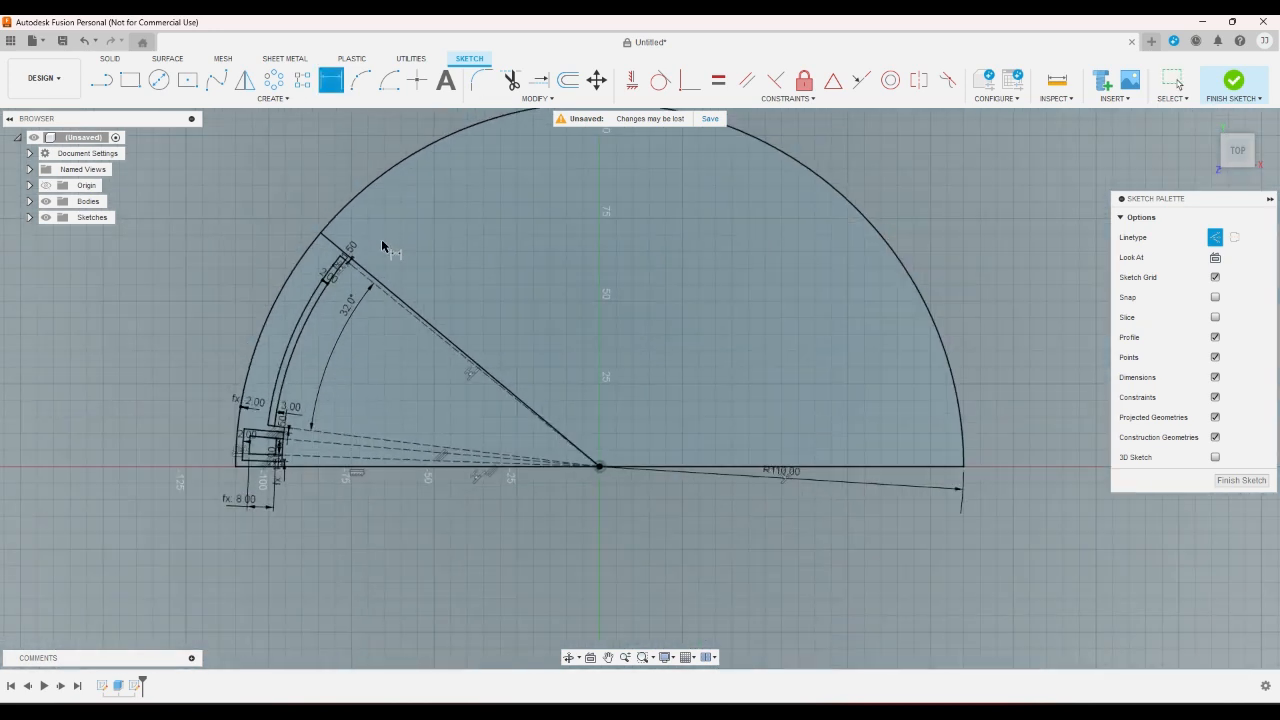
scroll(375, 270, up, 3)
click(372, 291)
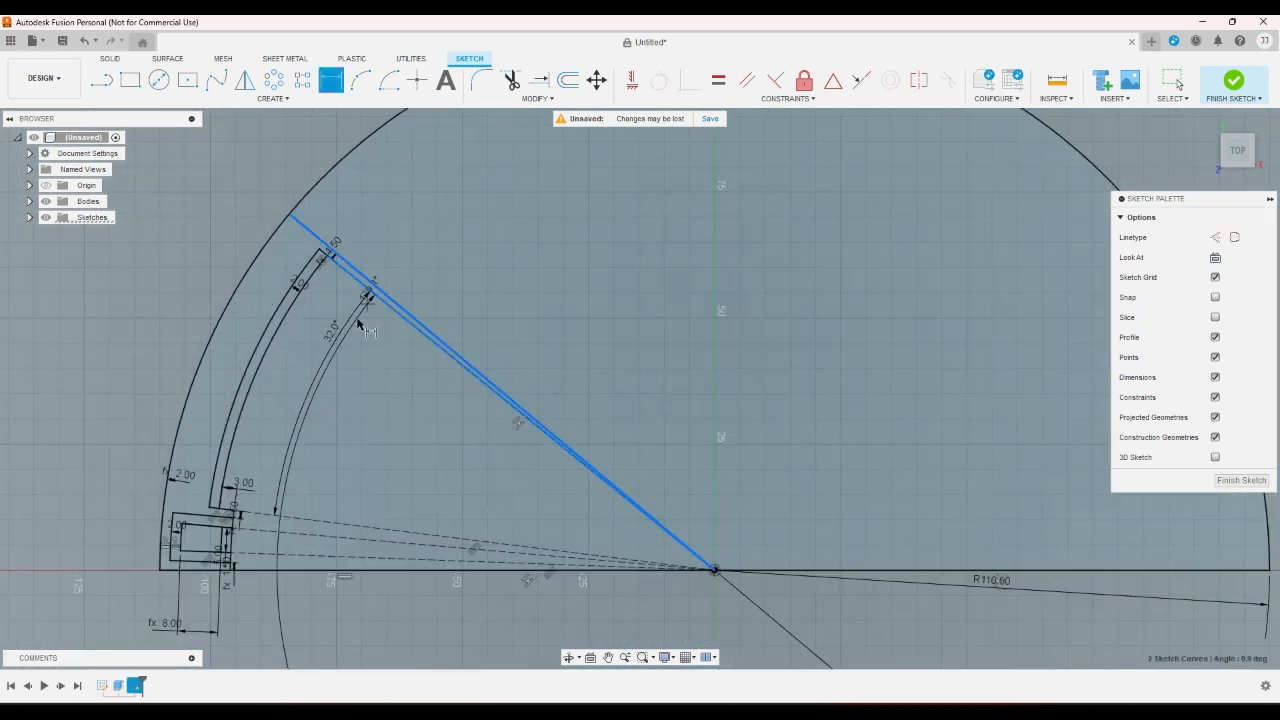
click(279, 570)
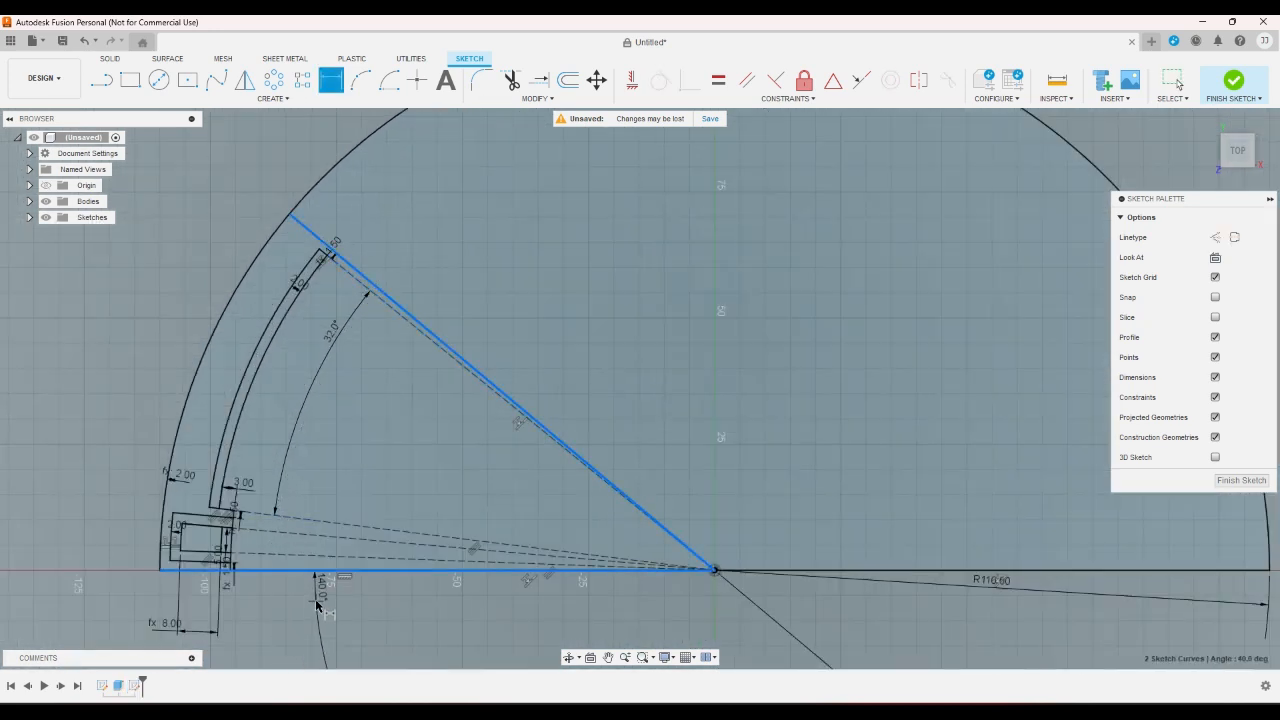
key(Escape)
key(Escape)
scroll(371, 354, down, 2)
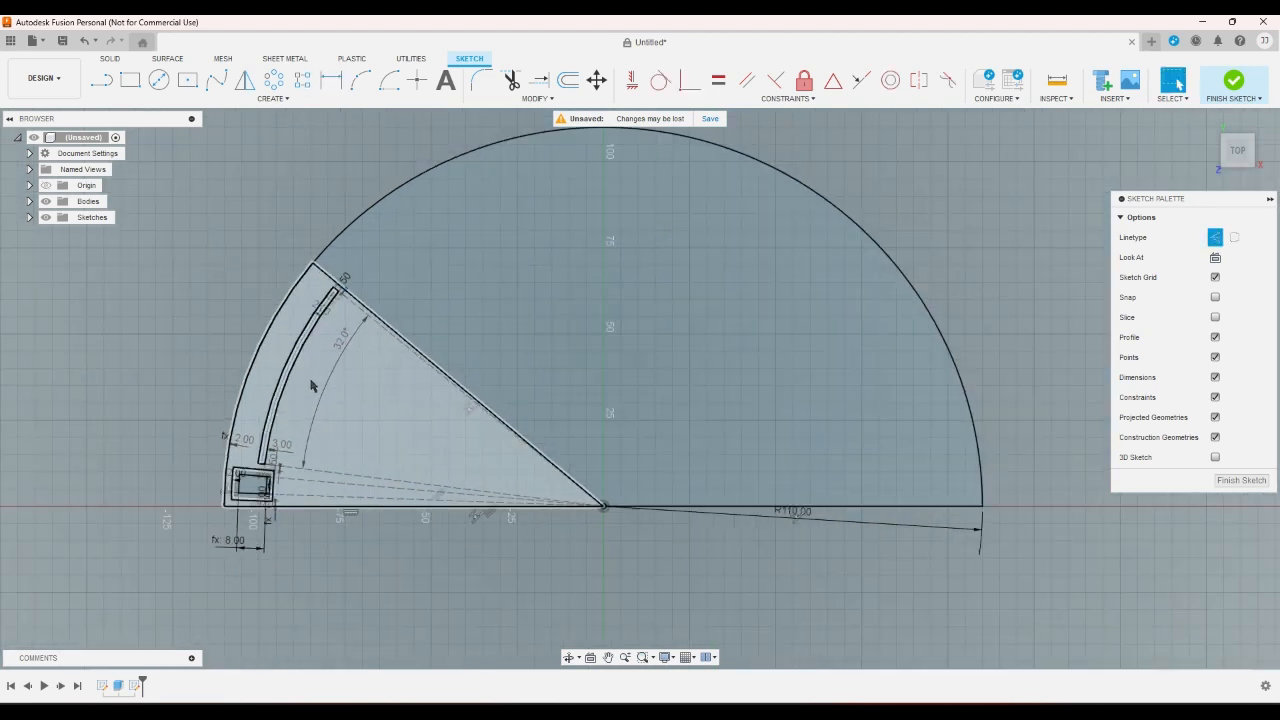
scroll(311, 386, up, 1)
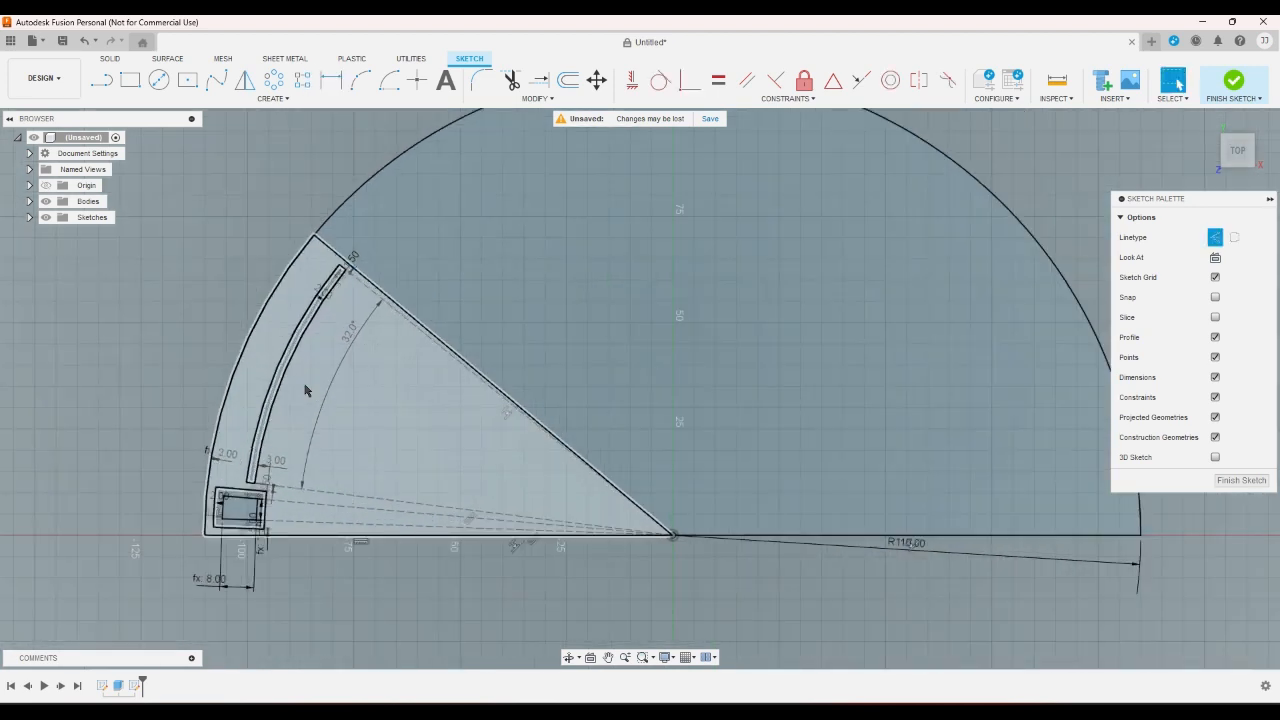
scroll(347, 333, down, 1)
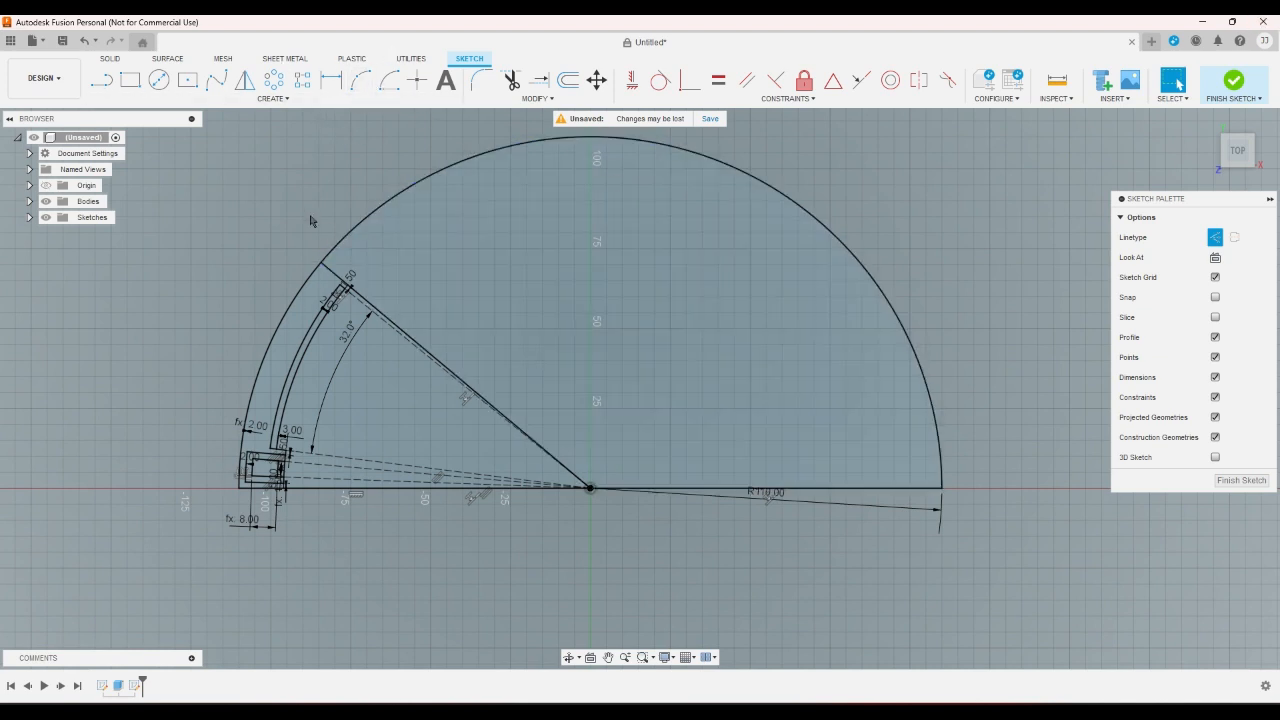
click(101, 80)
click(326, 615)
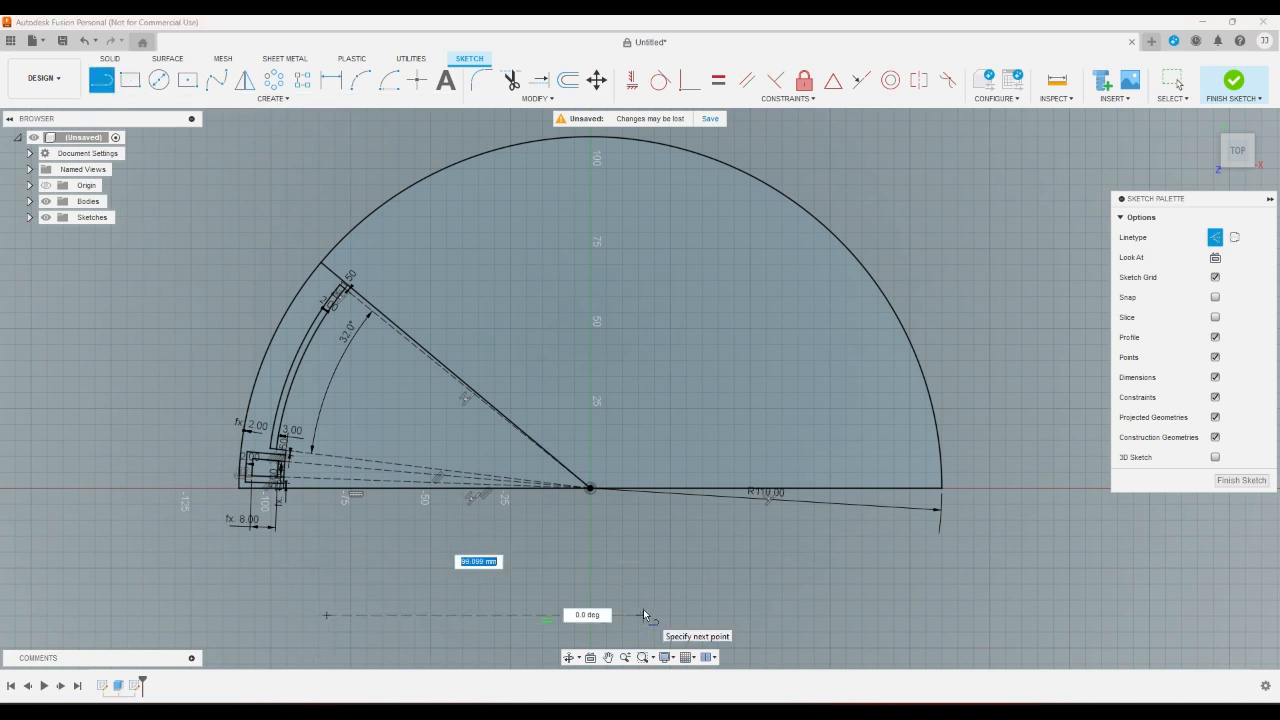
text(6)
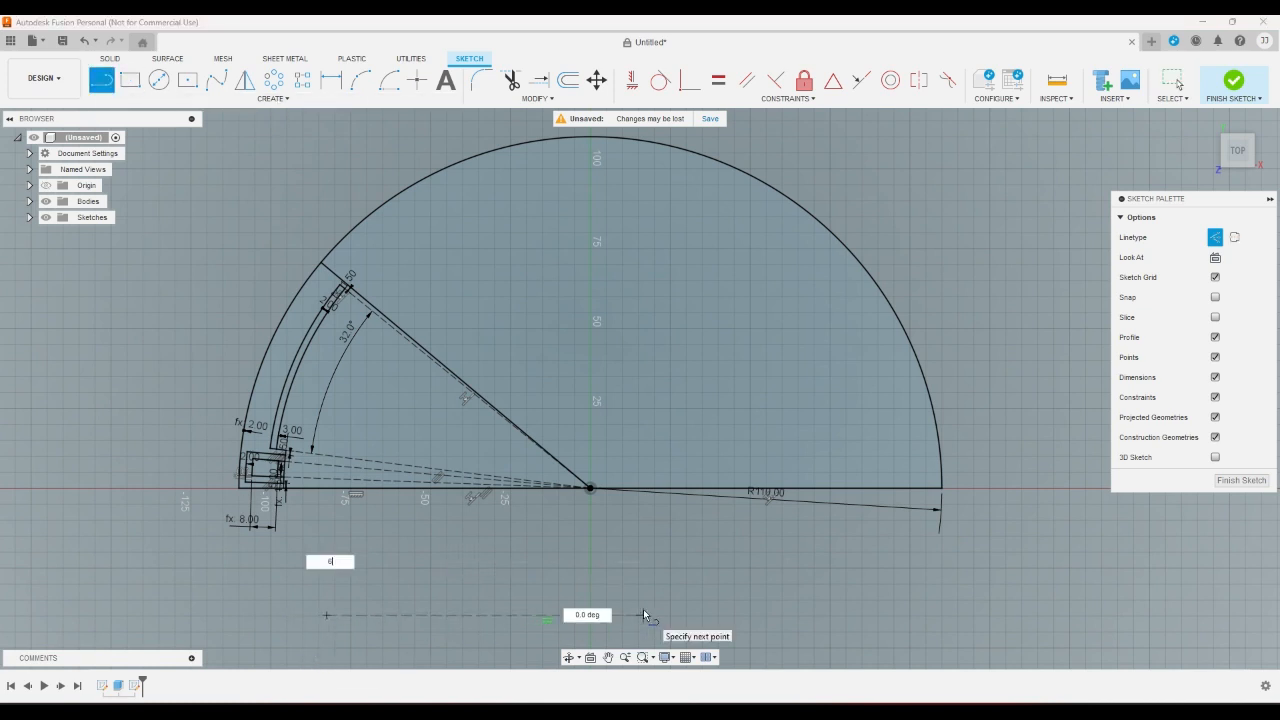
text(())
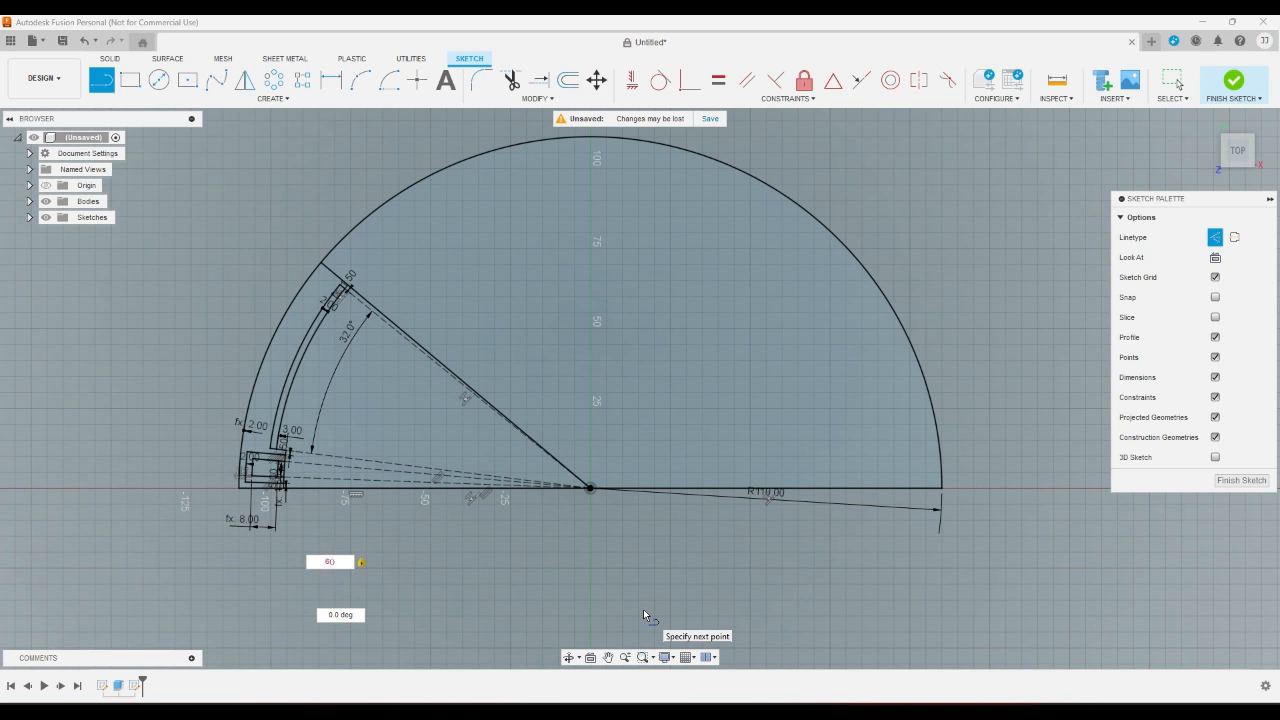
text(angle-8+180)
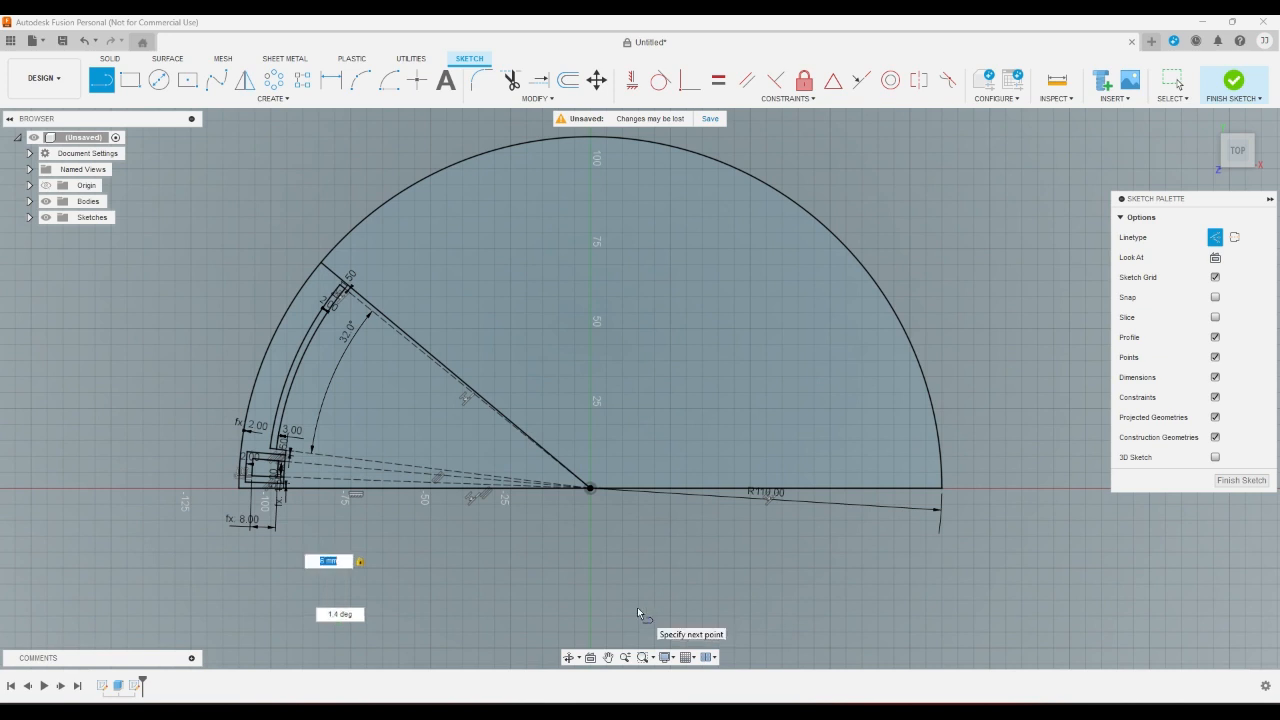
key(BackSpace)
text(30)
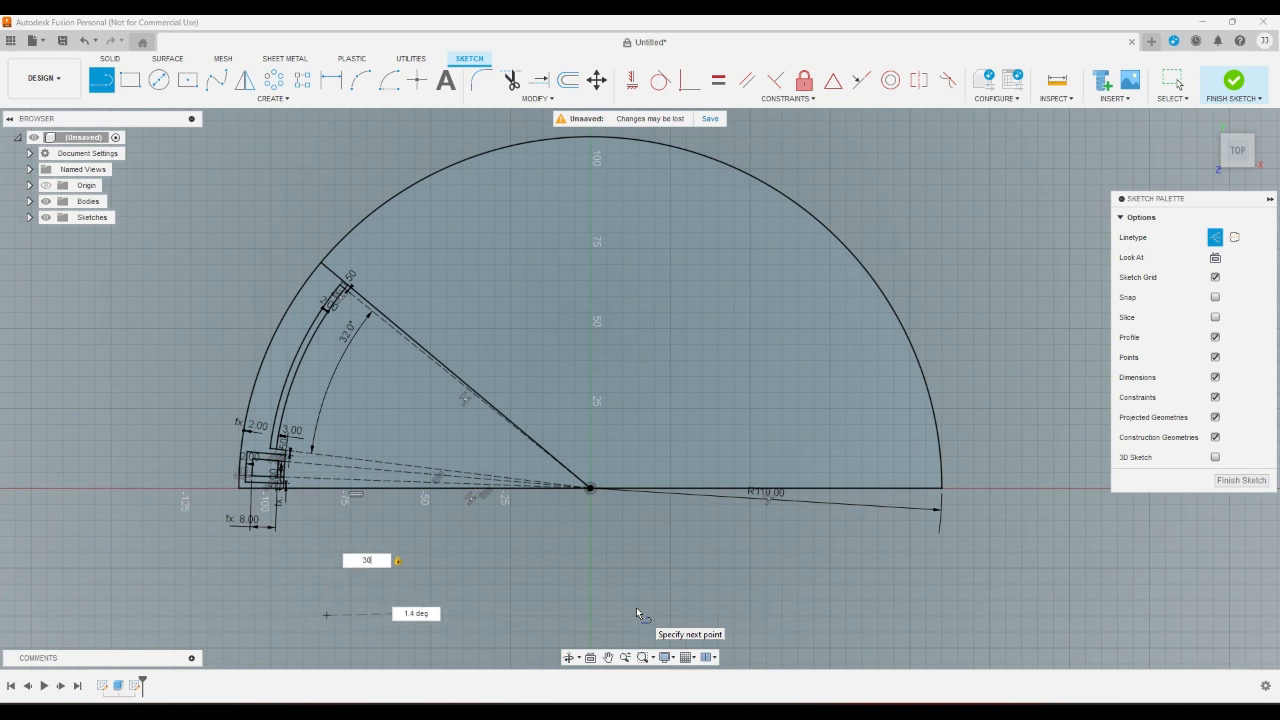
text(+angle_8)
key(BackSpace)
key(BackSpace)
key(BackSpace)
key(BackSpace)
key(BackSpace)
key(BackSpace)
key(BackSpace)
key(BackSpace)
key(BackSpace)
key(BackSpace)
right_click(636, 607)
click(580, 592)
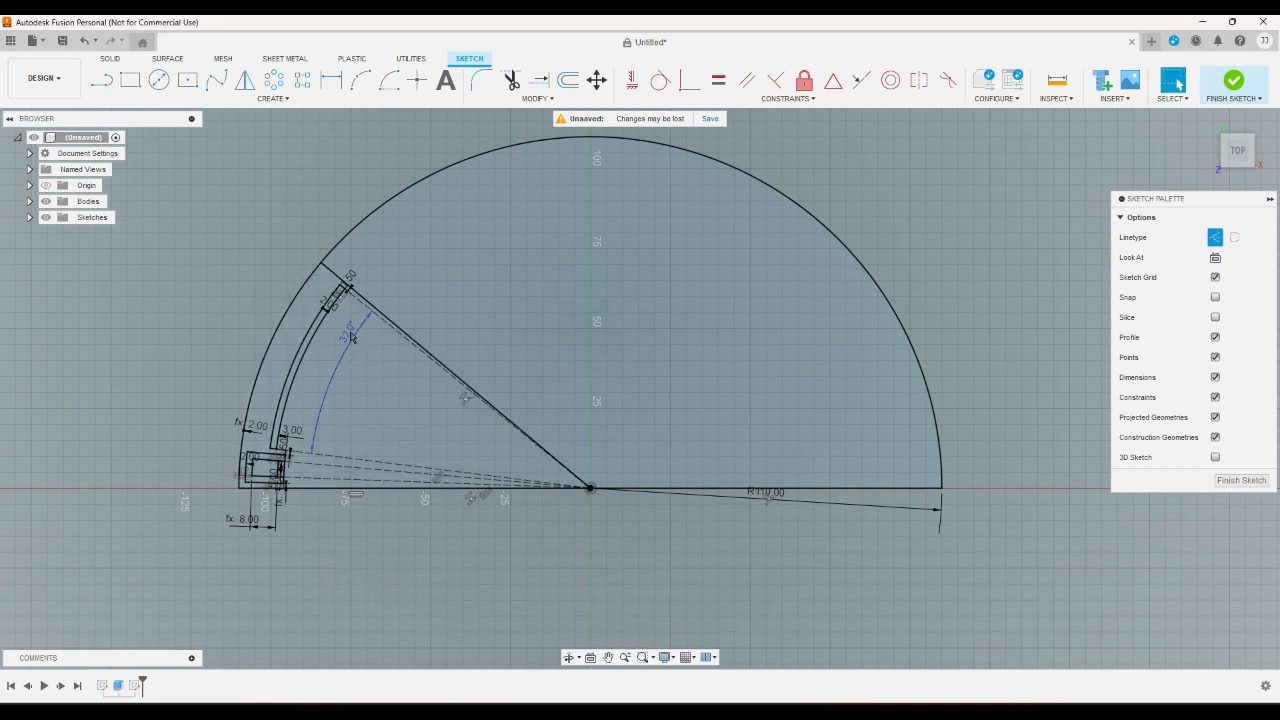
Set the curved slot's angle dimension to 22 degrees and finish the sketch.
double_click(360, 374)
key(Return)
scroll(325, 485, down, 2)
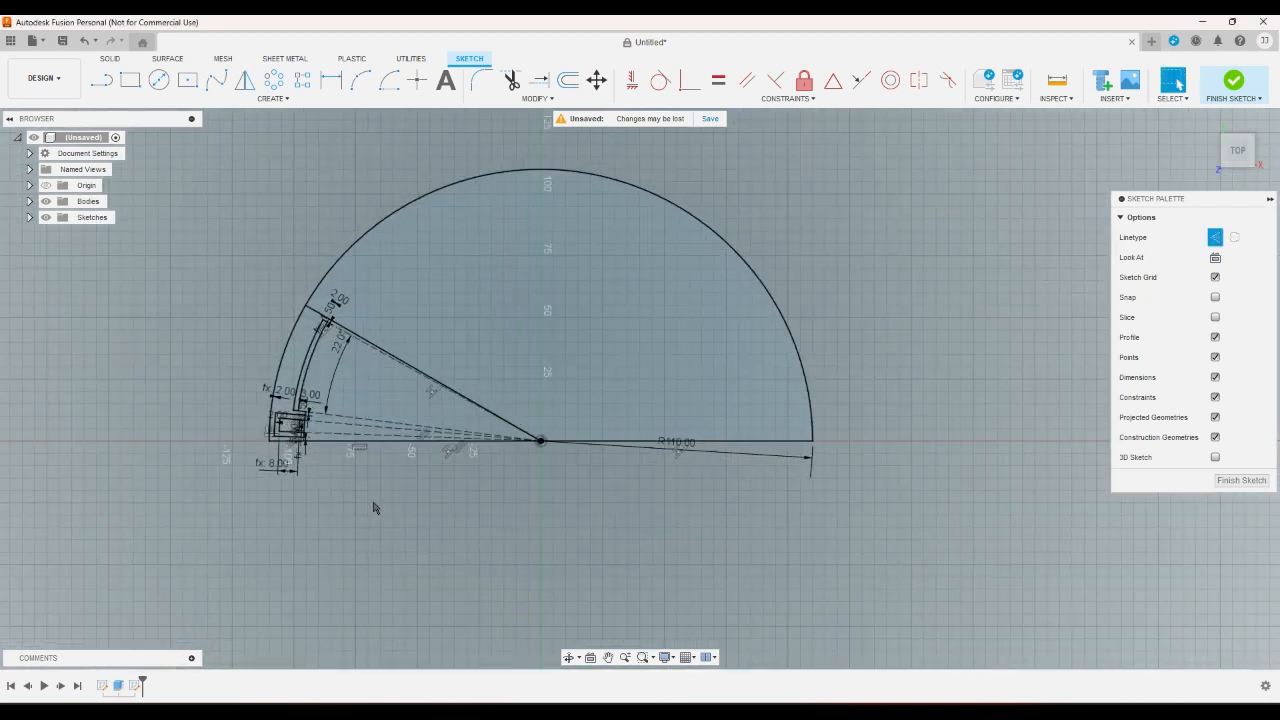
click(1231, 82)
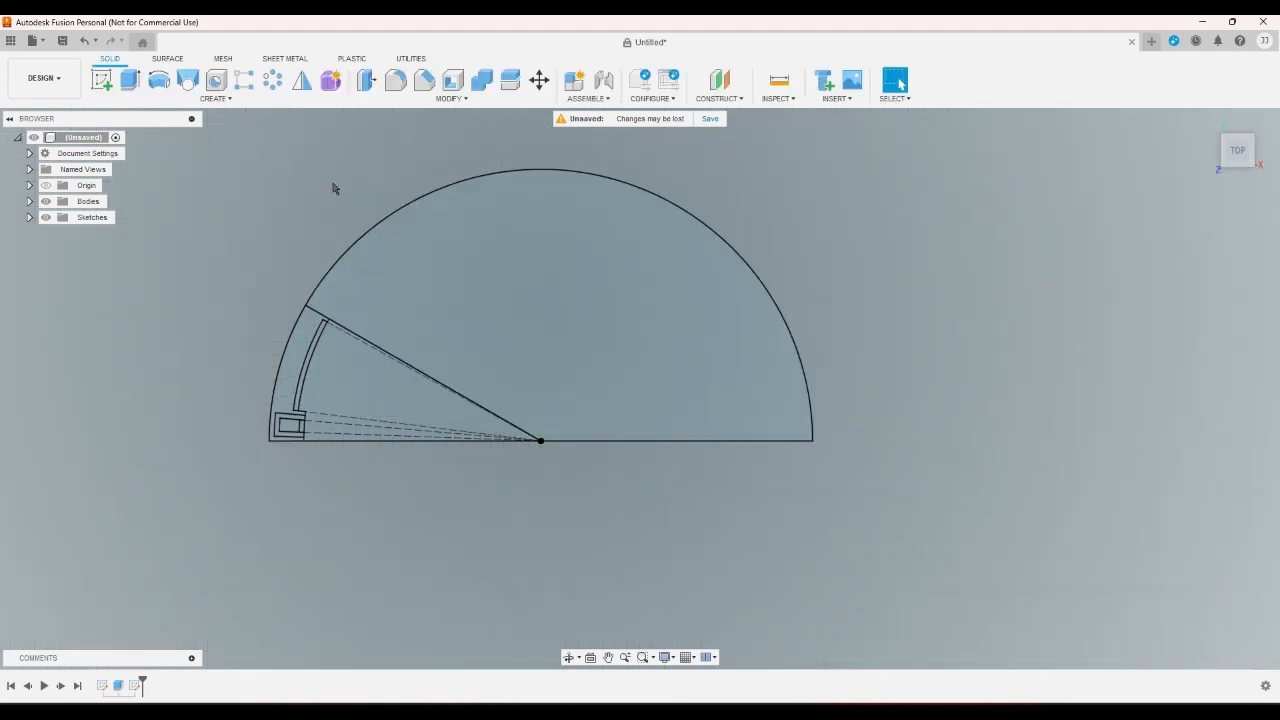
click(1250, 138)
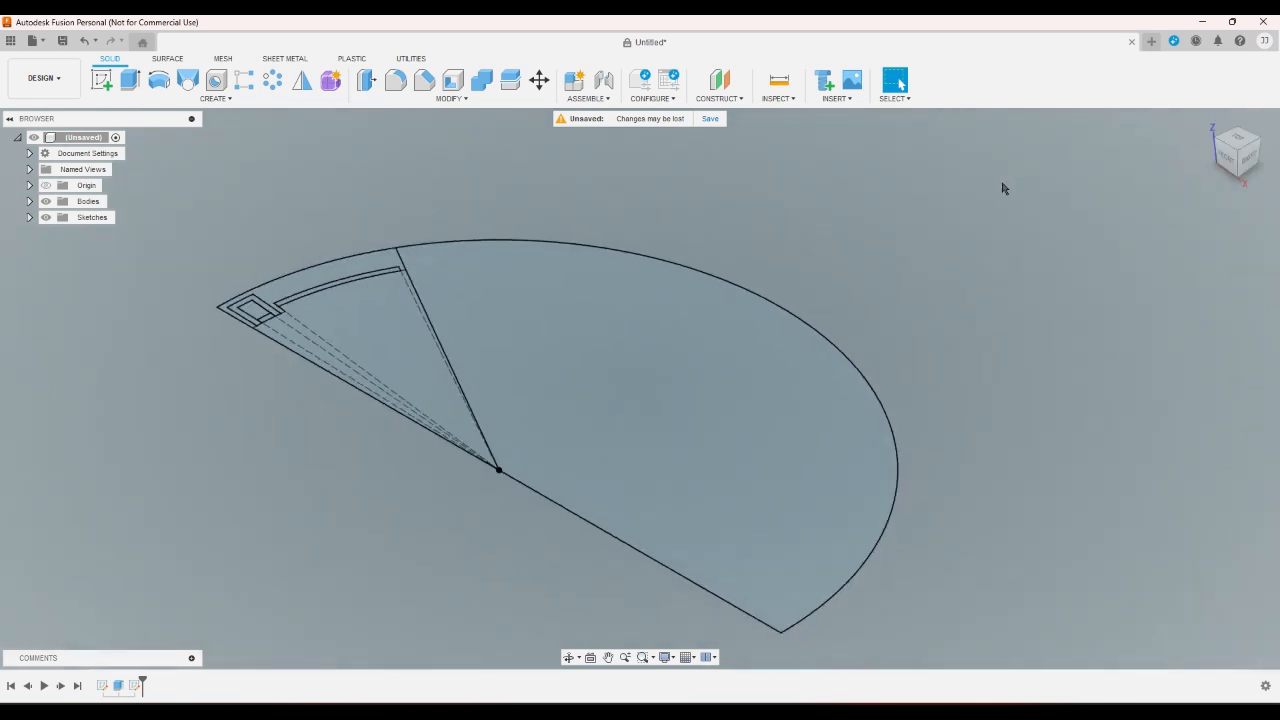
click(1236, 142)
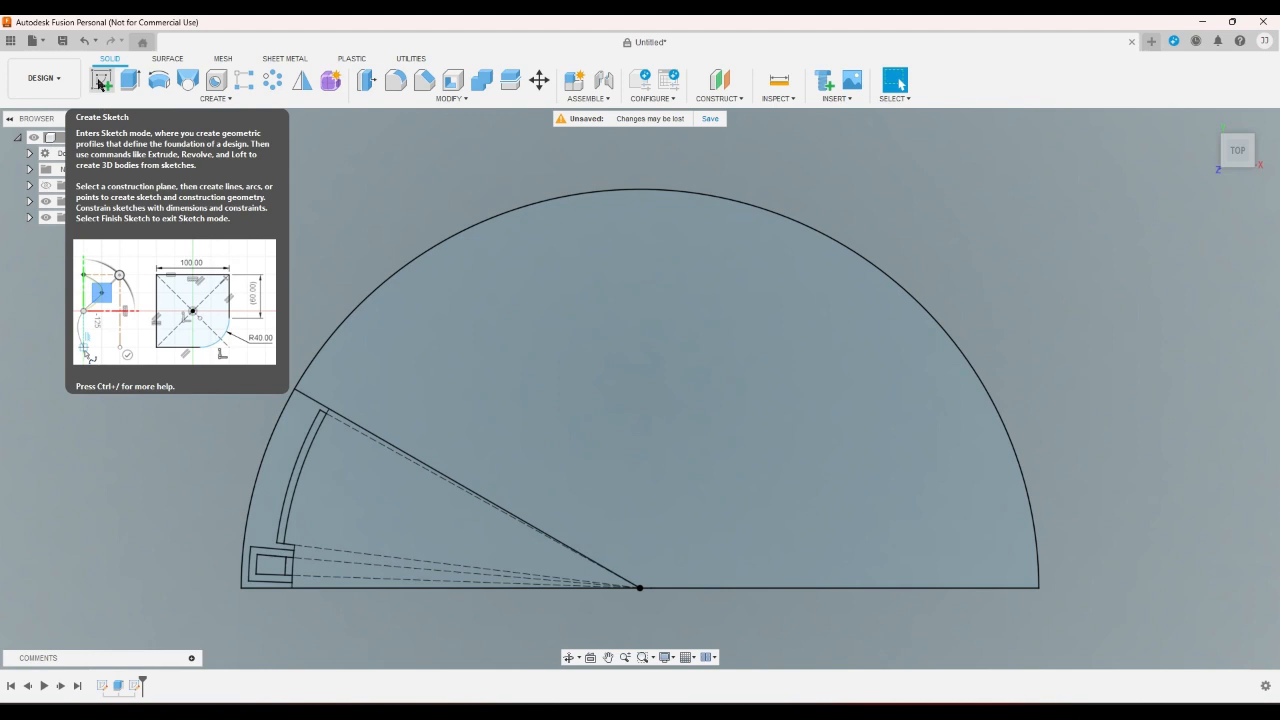
Reopen the slot layout sketch and draw a small circle centred on the semicircle's centre point.
double_click(136, 686)
click(159, 80)
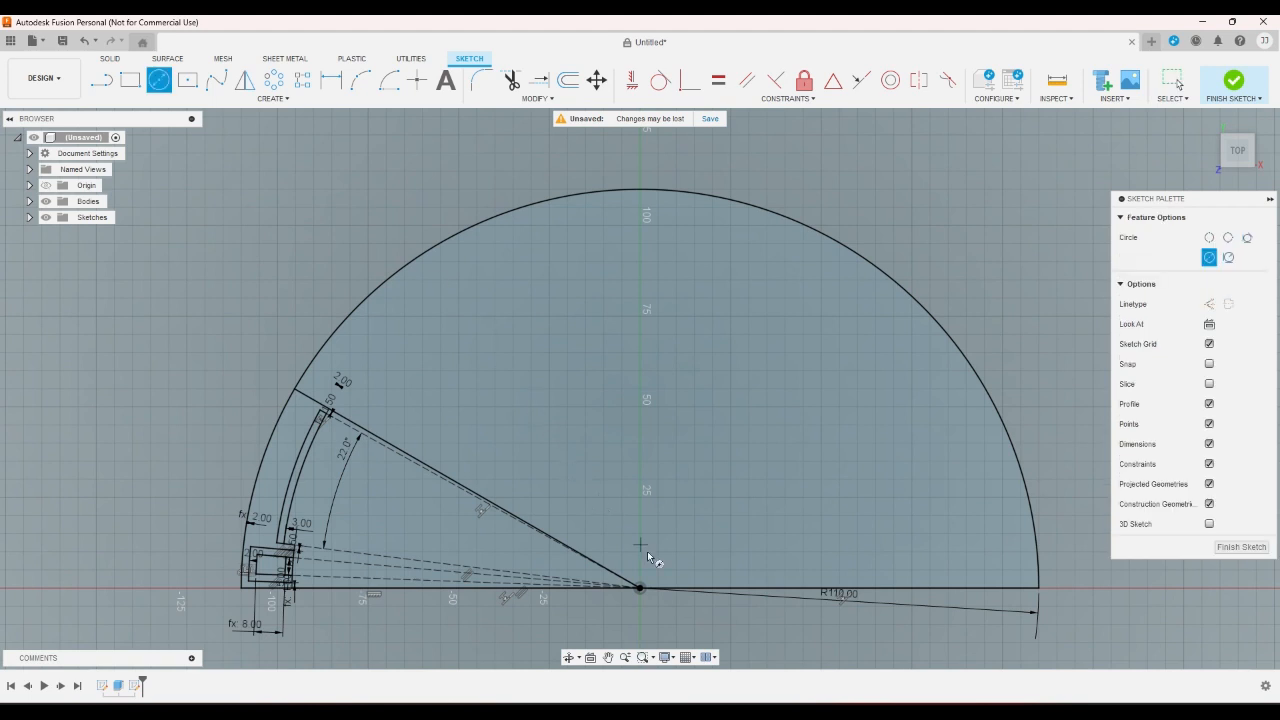
scroll(652, 590, up, 2)
scroll(652, 590, down, 3)
scroll(655, 580, up, 2)
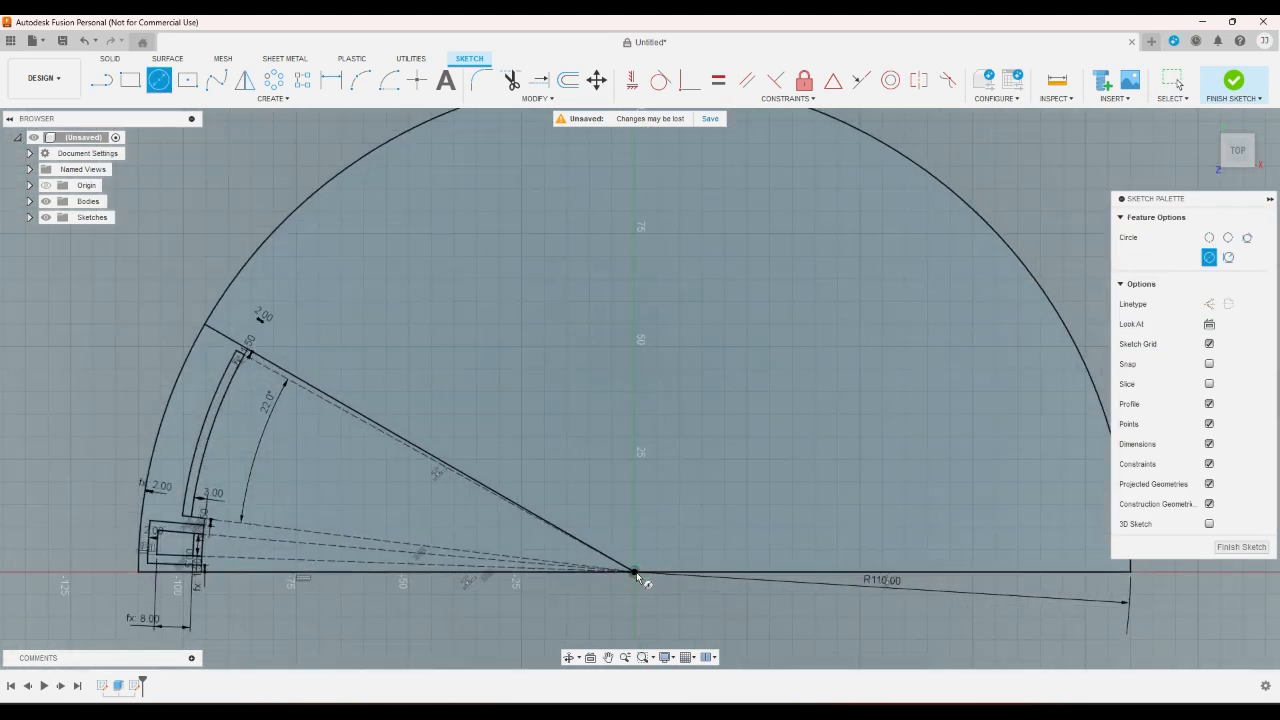
key(Escape)
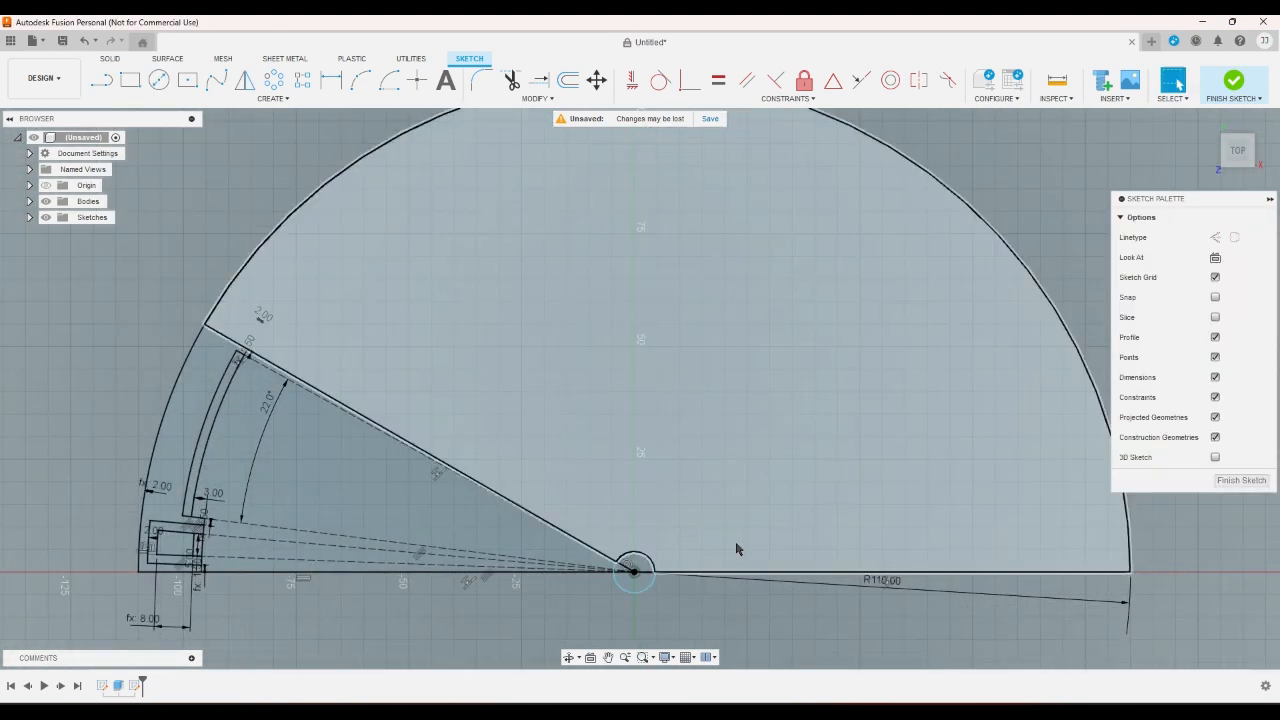
Offset the small circle at the semicircle's centre outward by 3.2 mm to form a concentric ring.
scroll(670, 588, up, 2)
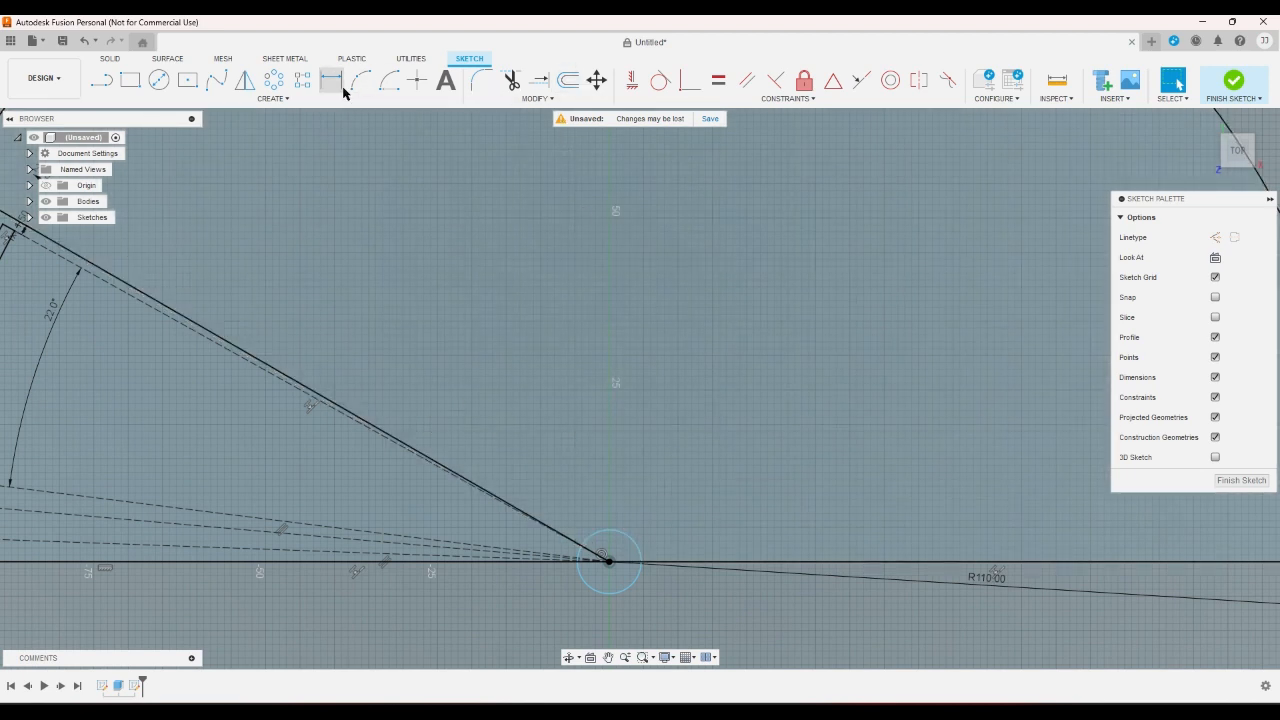
click(568, 80)
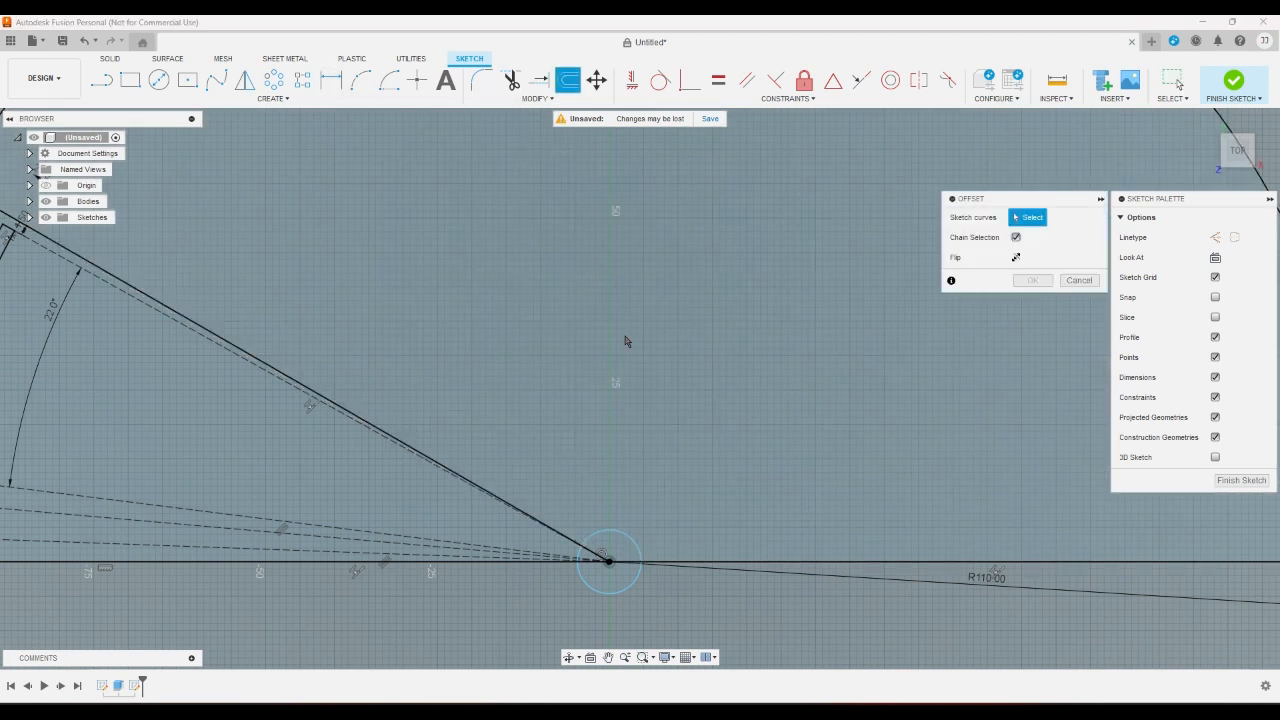
click(635, 543)
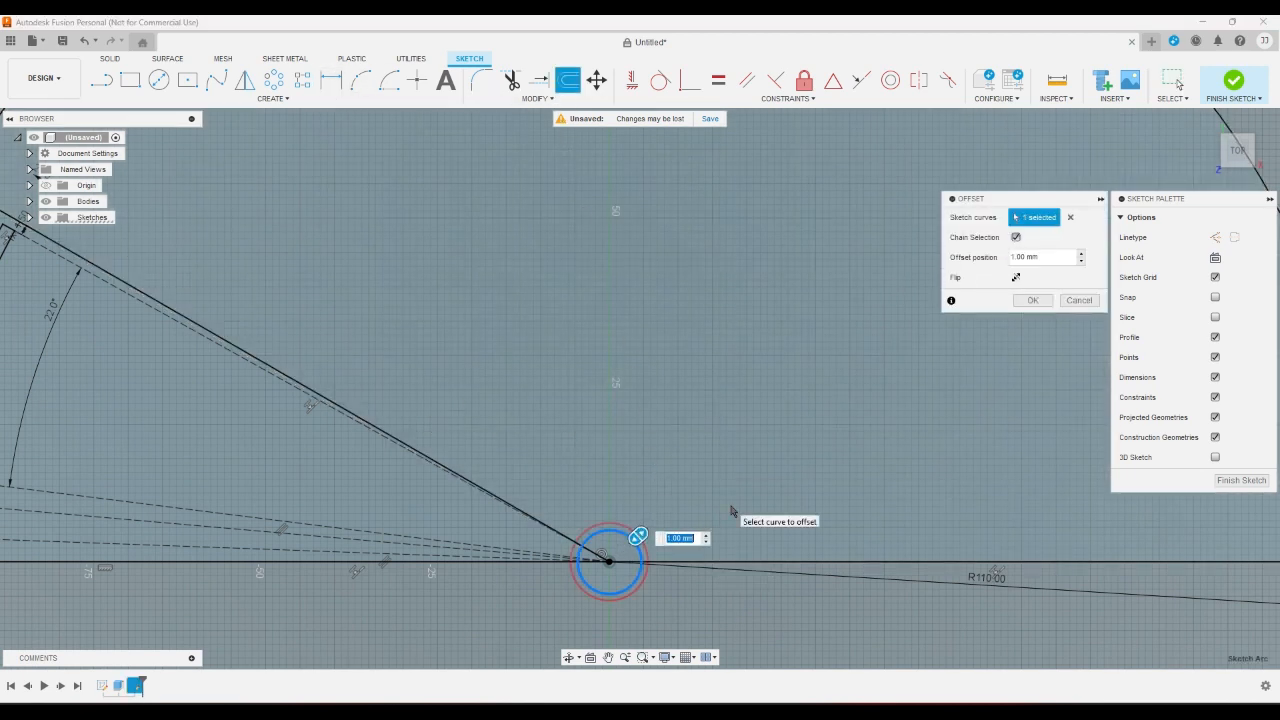
text(30)
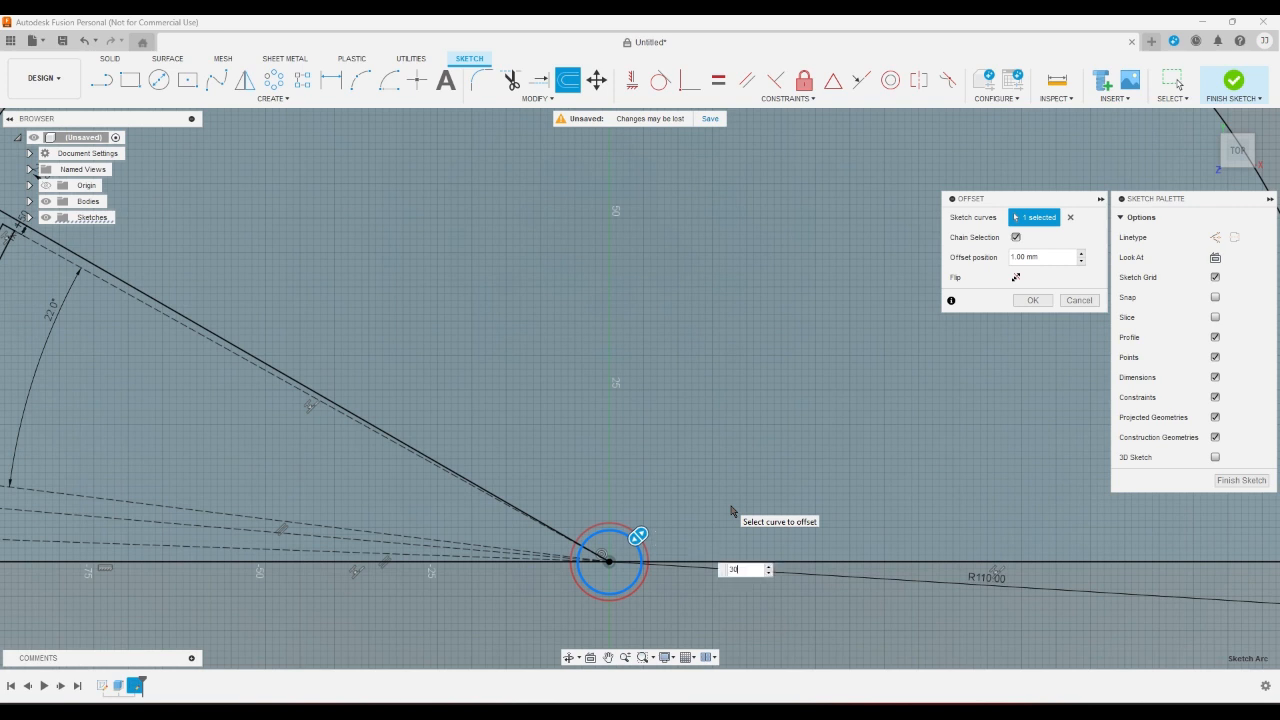
key(BackSpace)
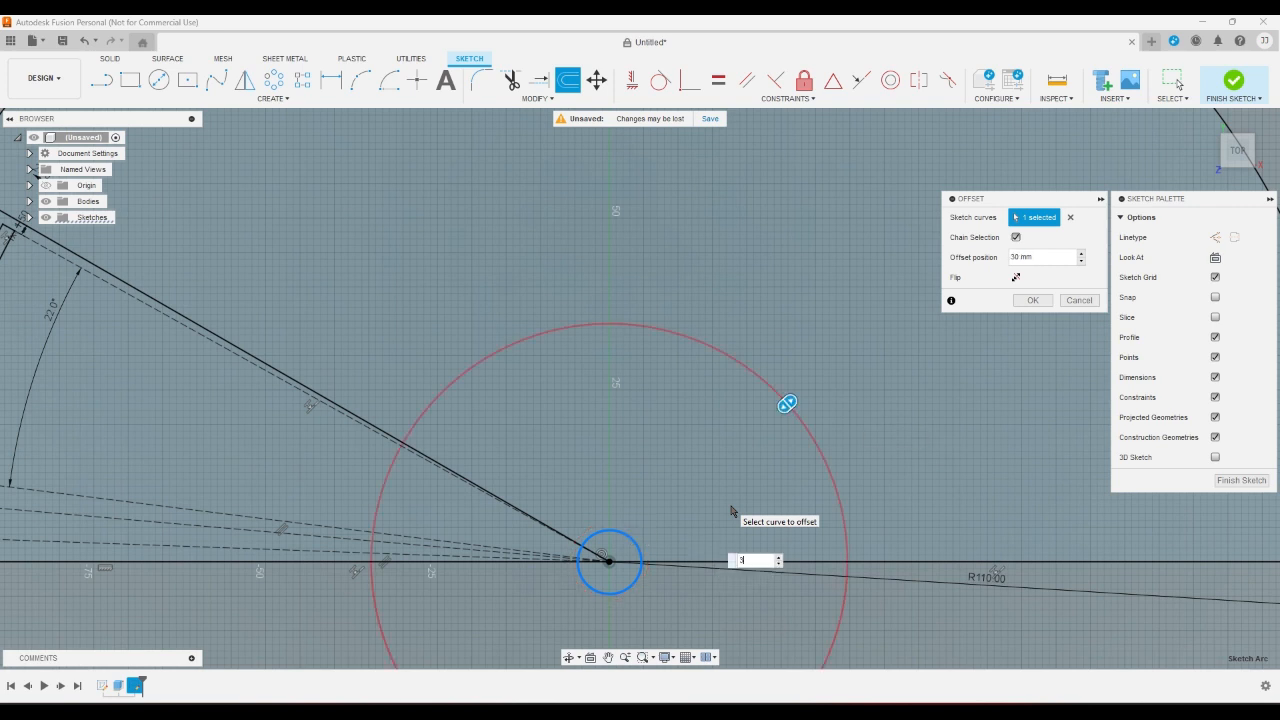
text(.2)
key(Return)
Add a diameter dimension to the inner circle at the semicircle's centre.
key(d)
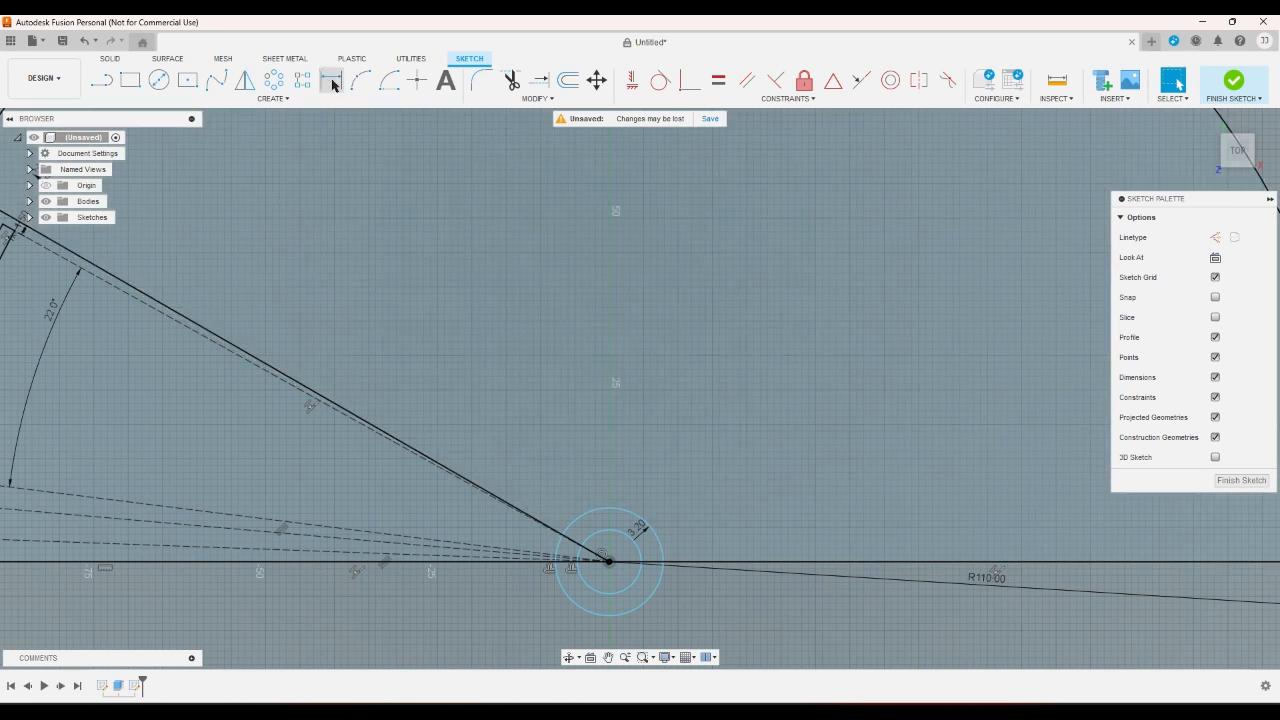
click(628, 543)
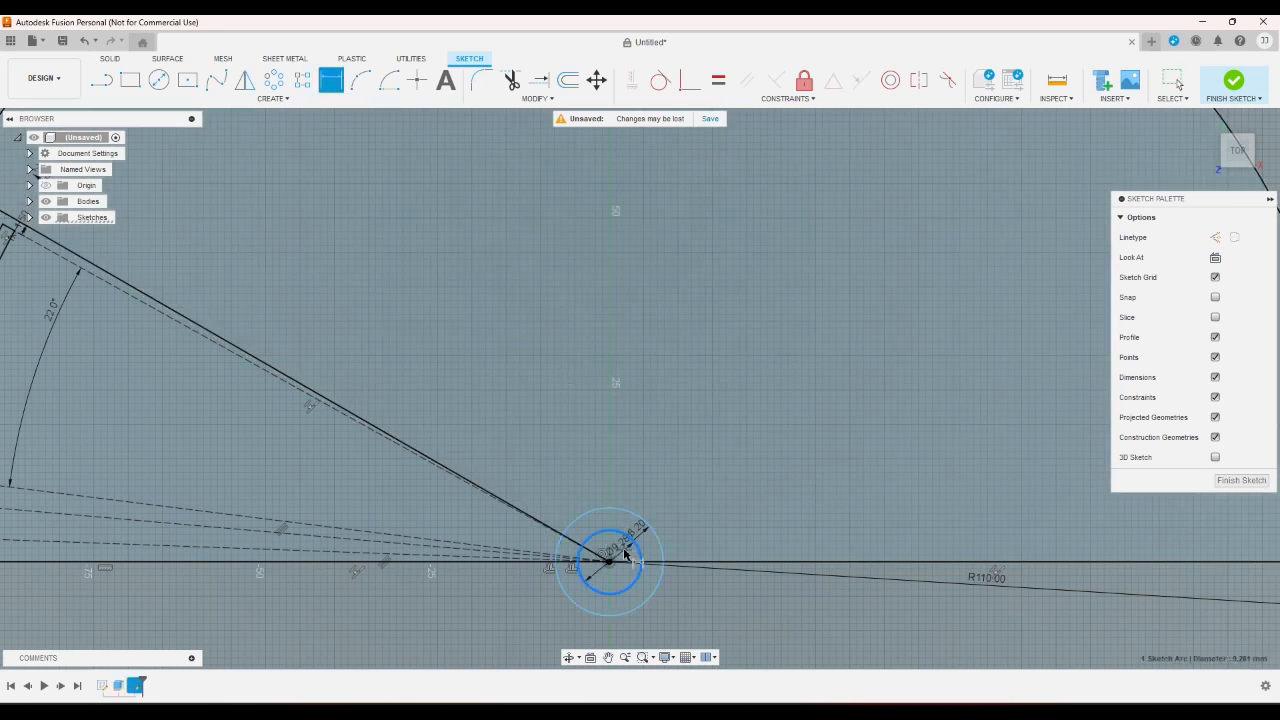
click(610, 549)
text(5)
key(Return)
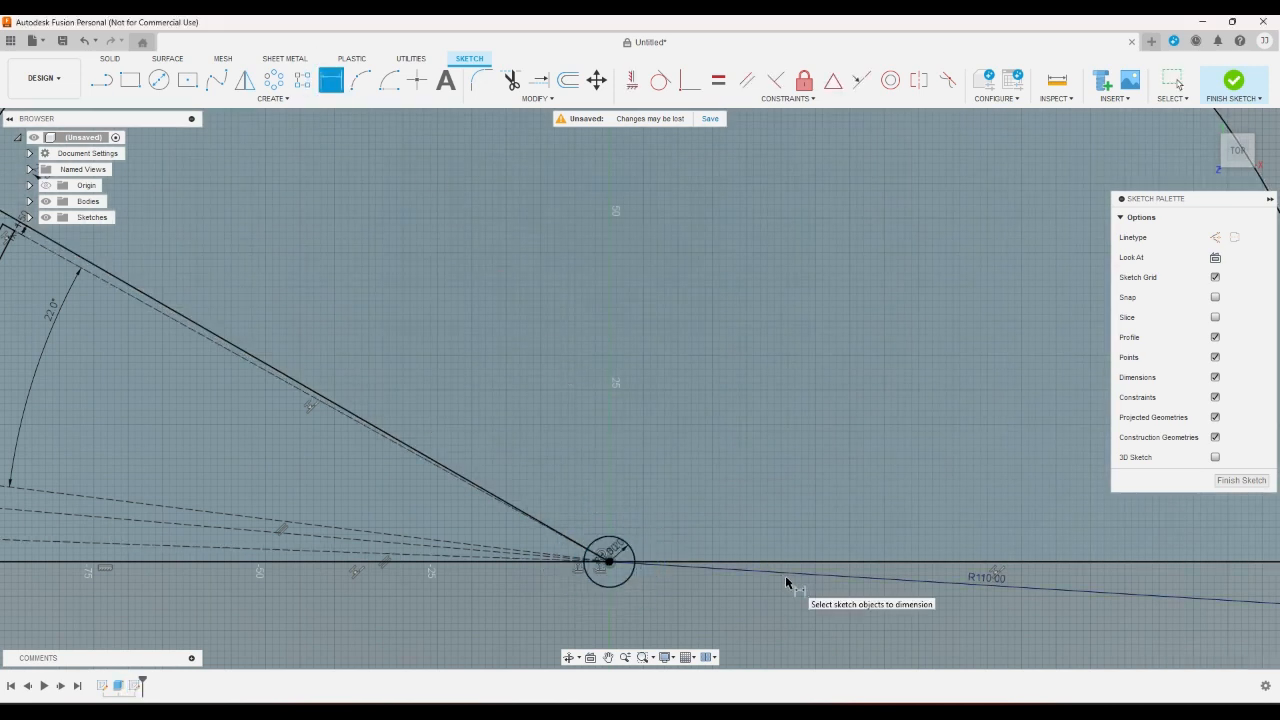
right_click(713, 595)
click(668, 596)
scroll(617, 558, up, 1)
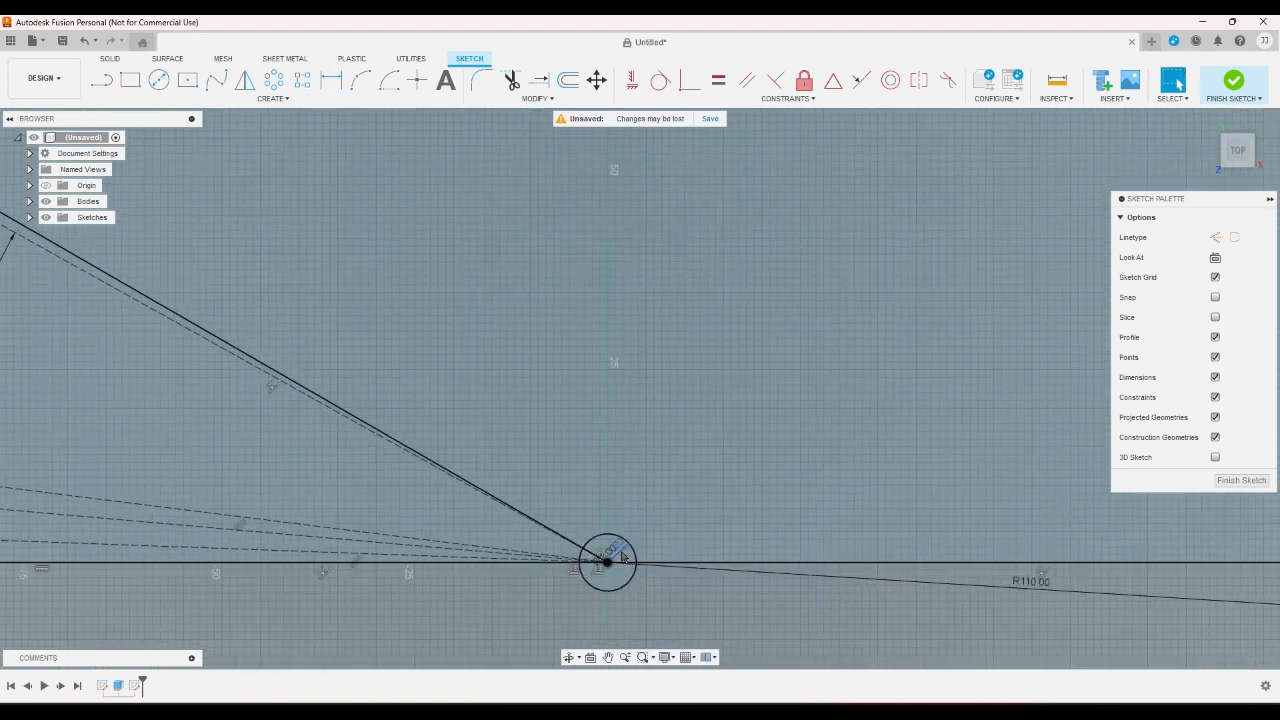
Set the inner circle's diameter to 2 mm and finish the sketch.
double_click(617, 554)
key(Return)
scroll(637, 586, up, 8)
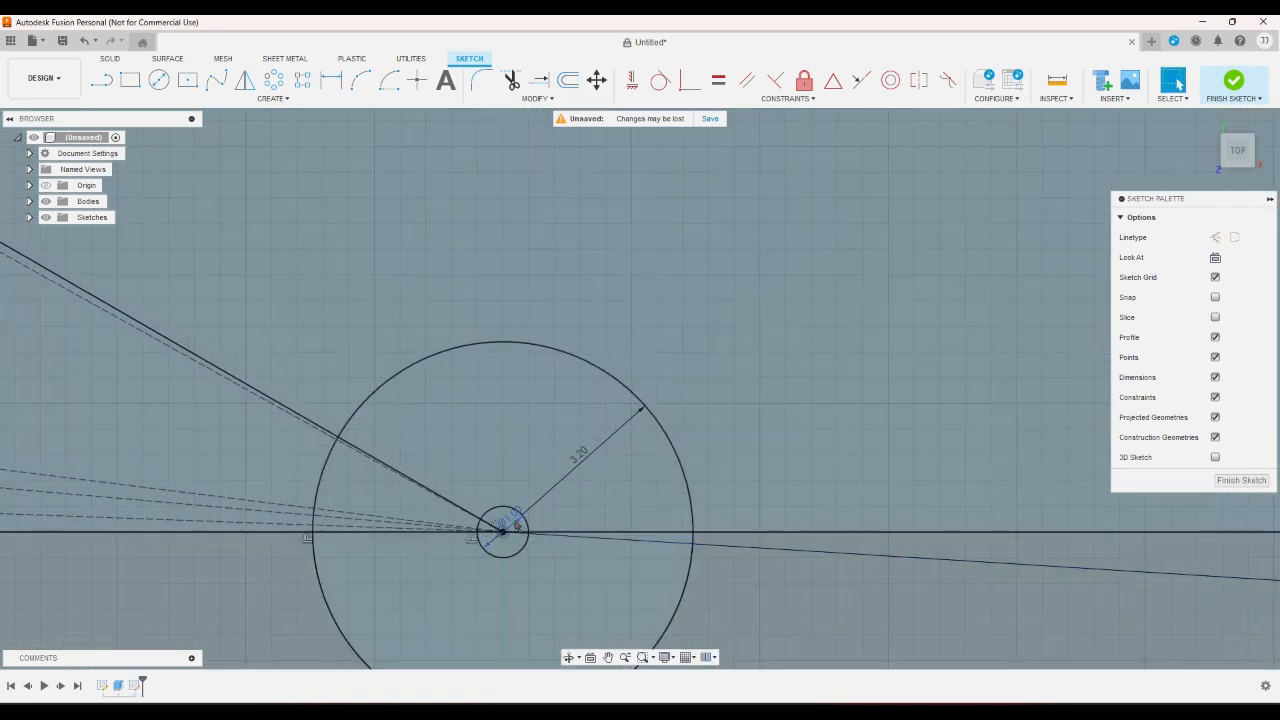
double_click(510, 518)
text(2)
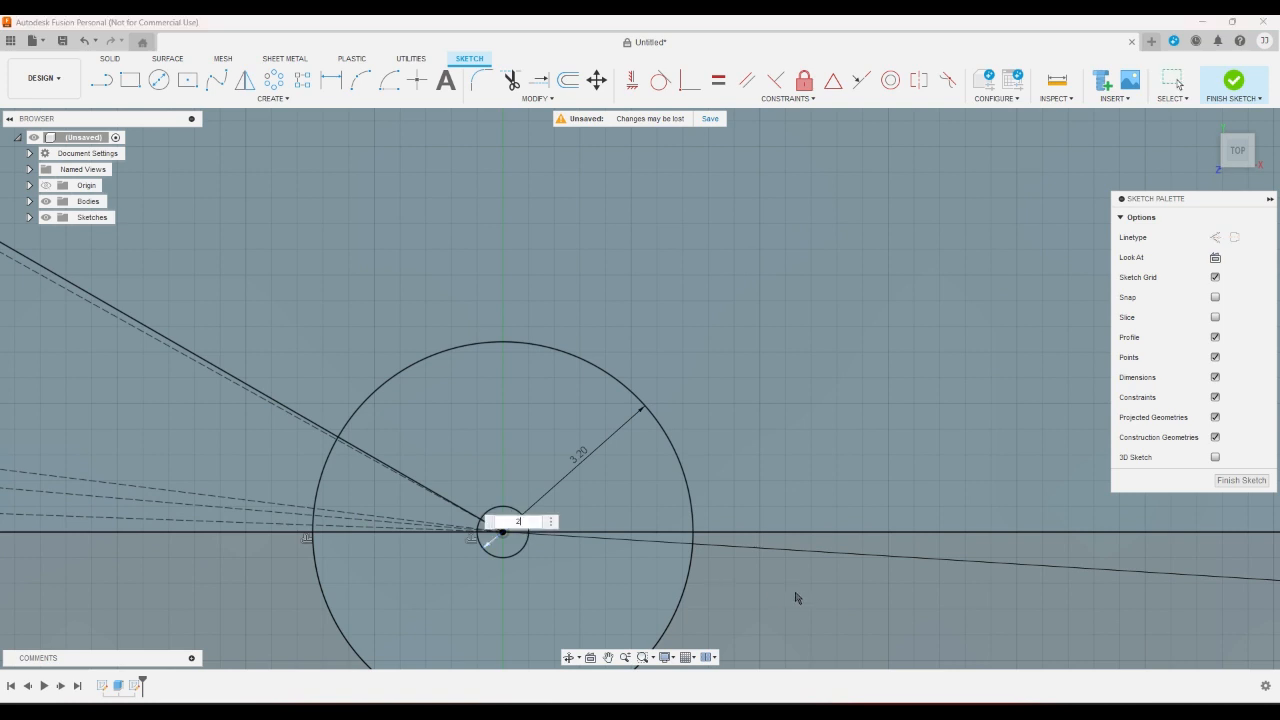
key(Return)
scroll(796, 598, down, 6)
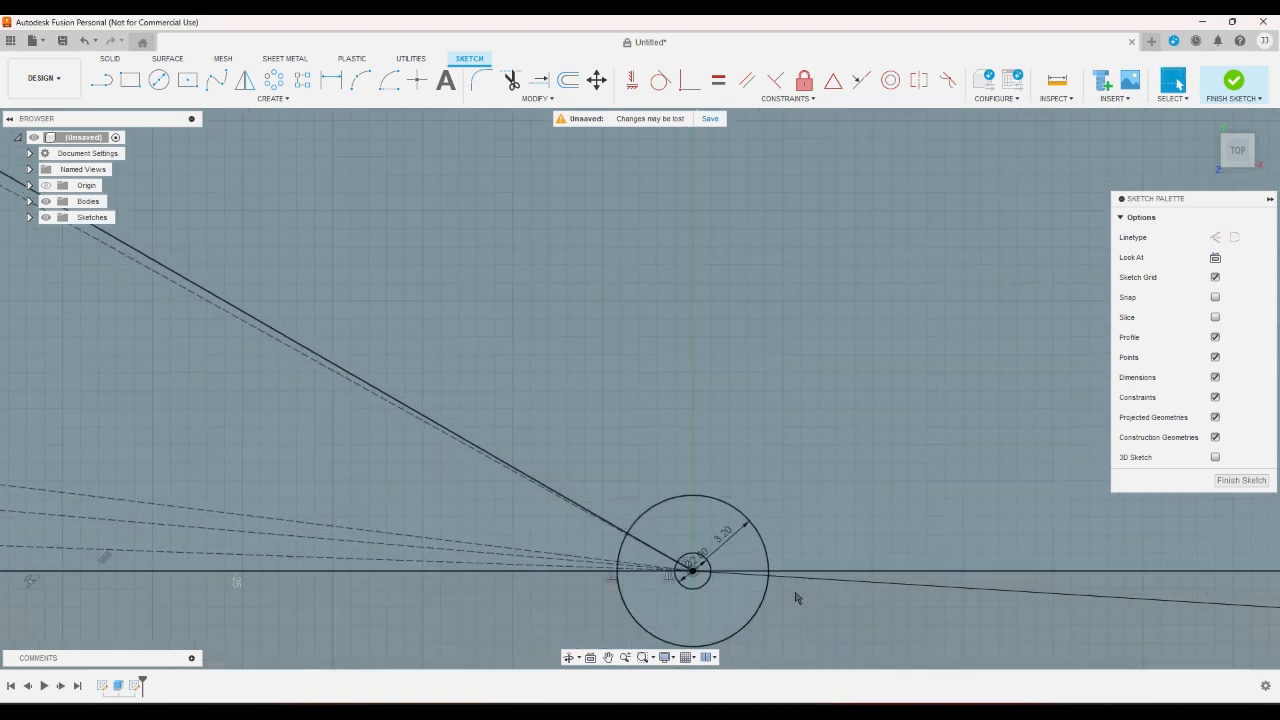
scroll(796, 598, down, 8)
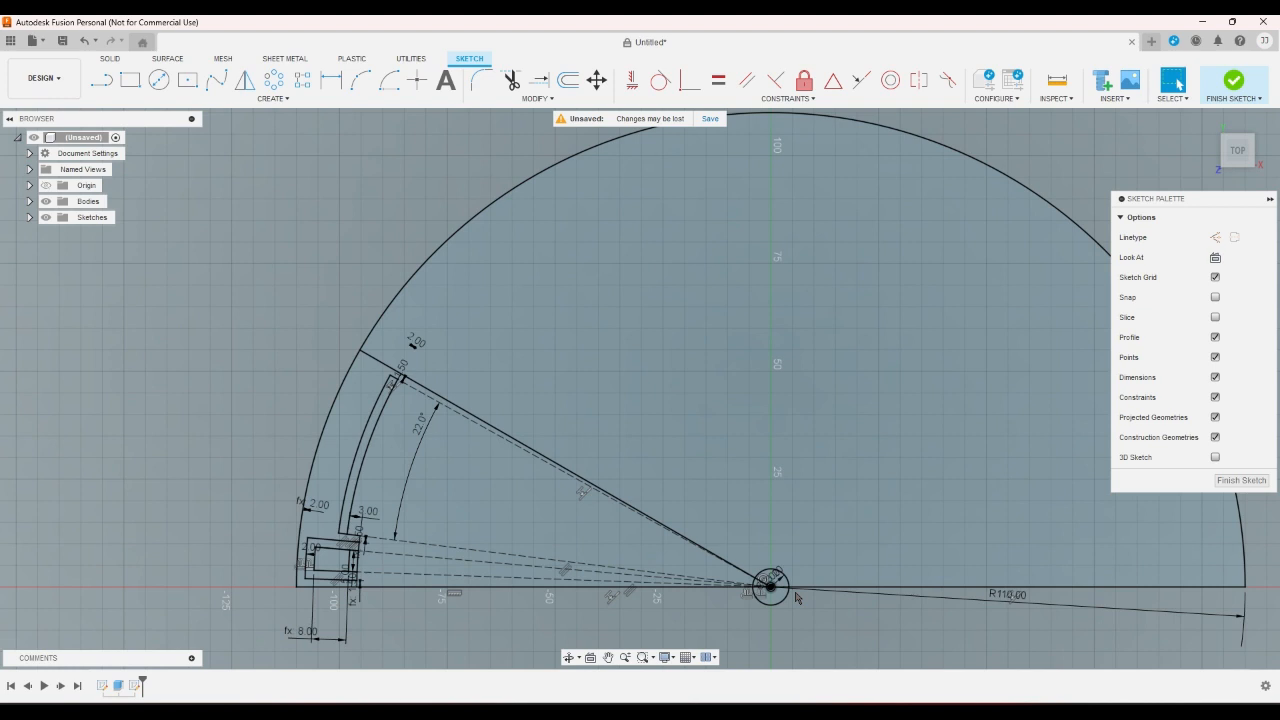
scroll(797, 597, up, 2)
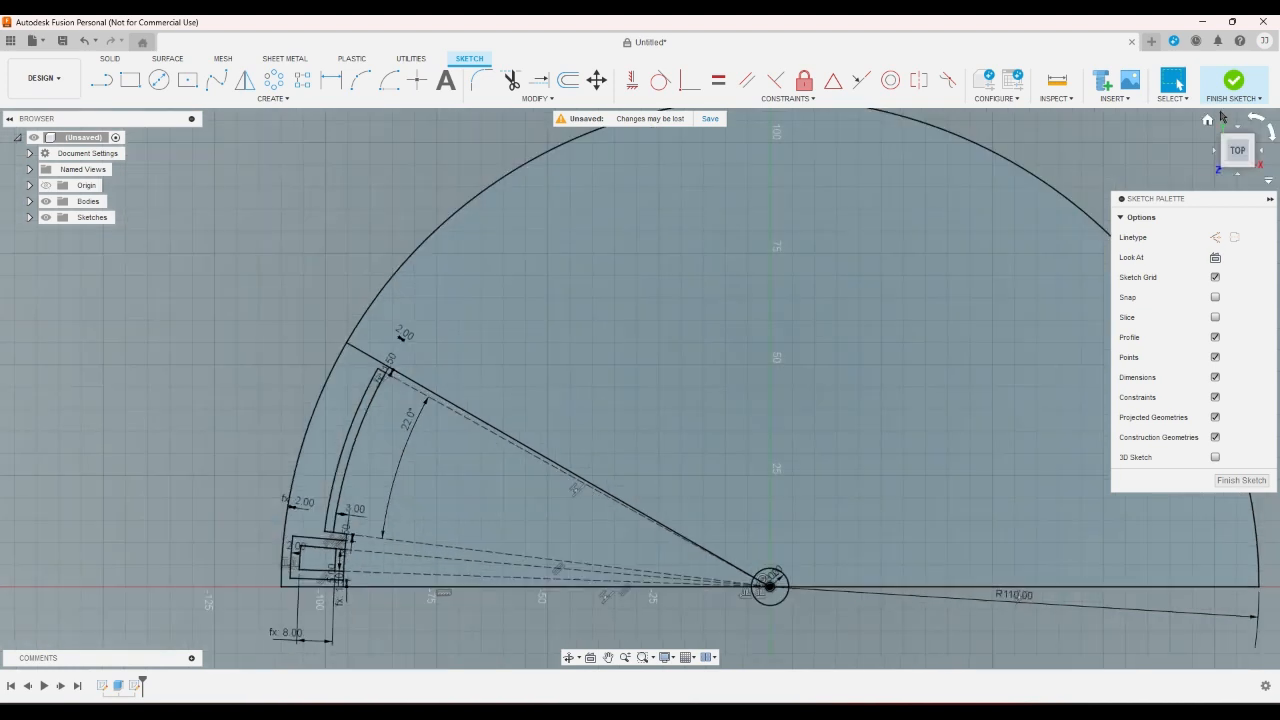
click(1233, 80)
Extrude the wedge, the full ring around the centre hole and the tab inside the U-shaped slot as a new body, leaving both slots open.
click(1208, 119)
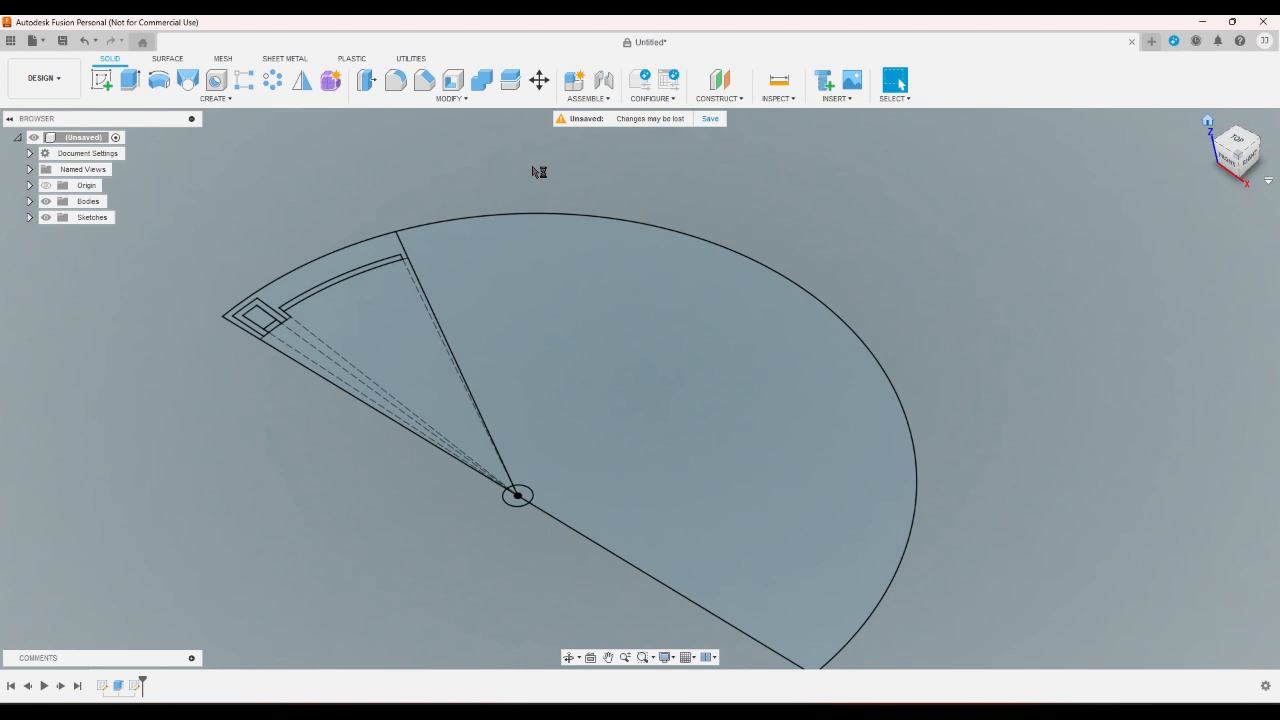
click(130, 80)
click(380, 345)
click(490, 468)
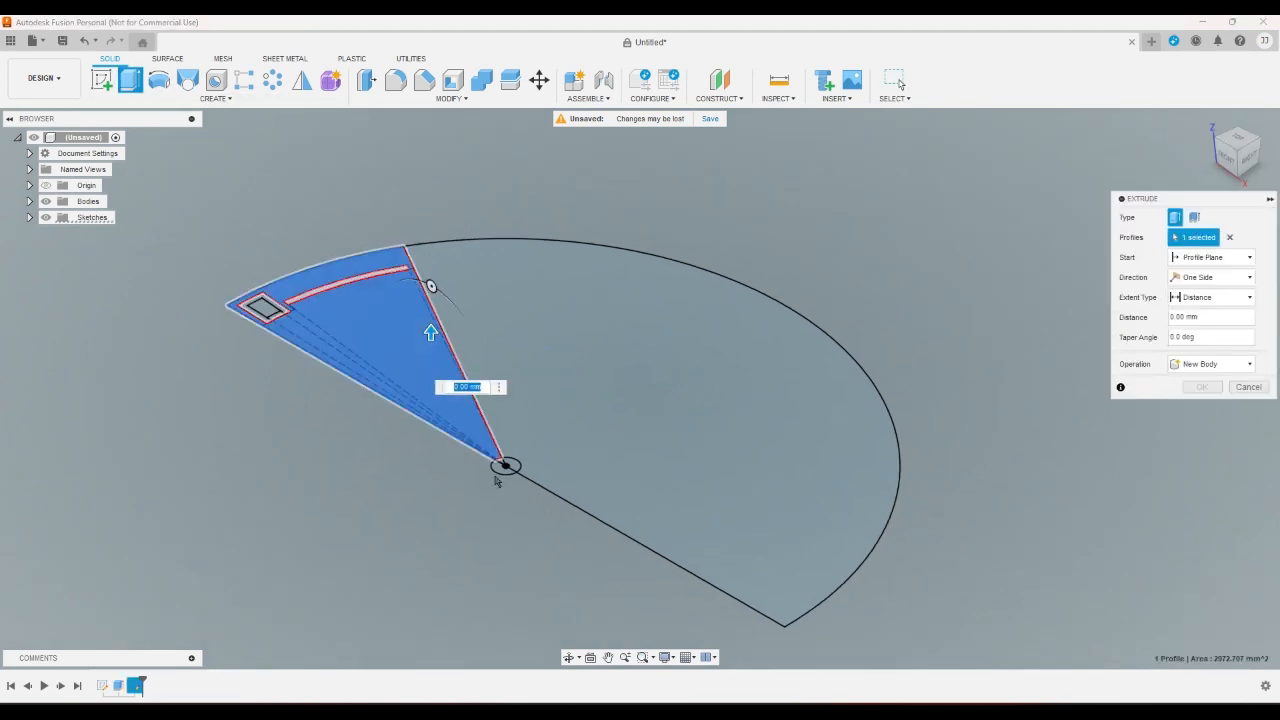
click(1234, 141)
scroll(467, 374, up, 3)
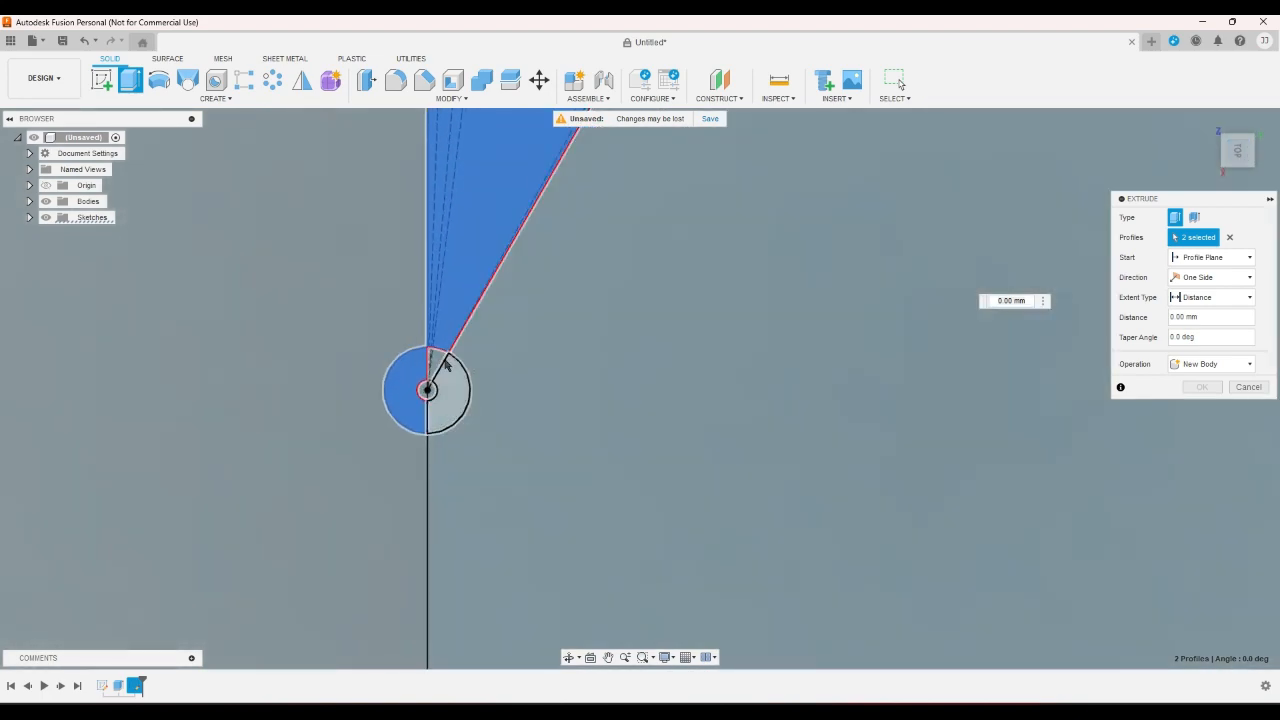
click(441, 363)
click(452, 378)
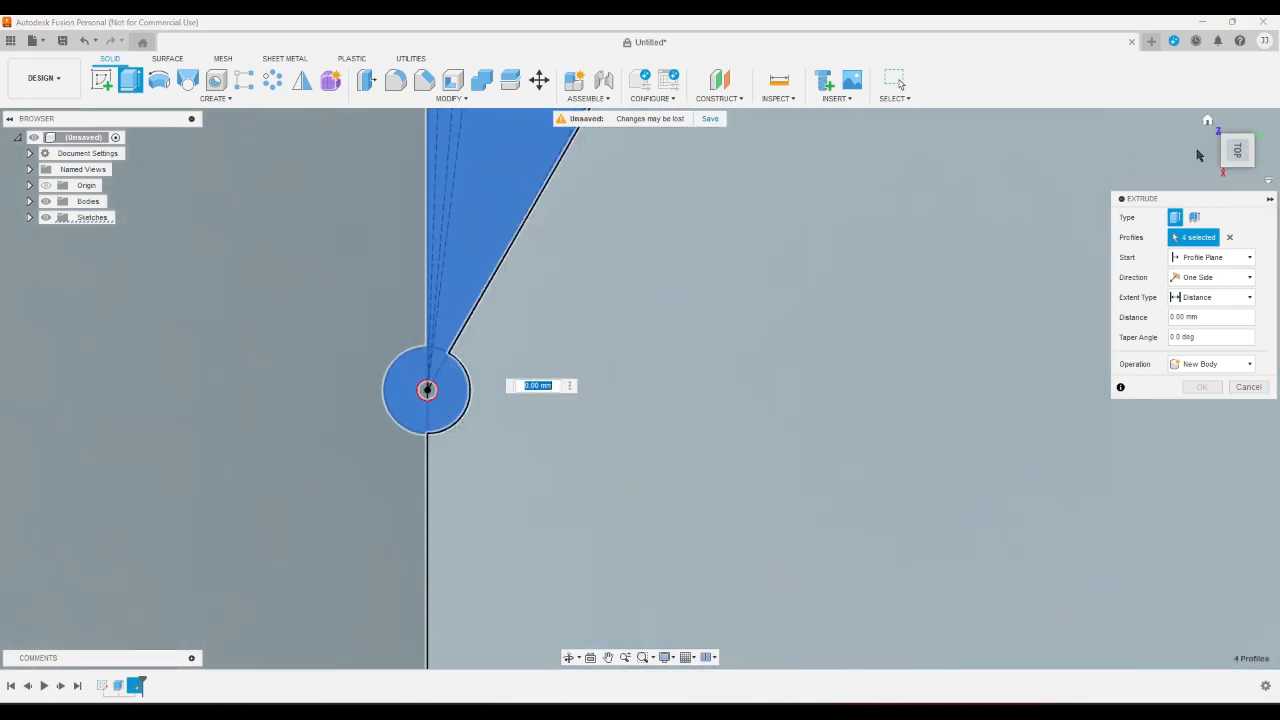
click(1208, 122)
scroll(297, 306, up, 5)
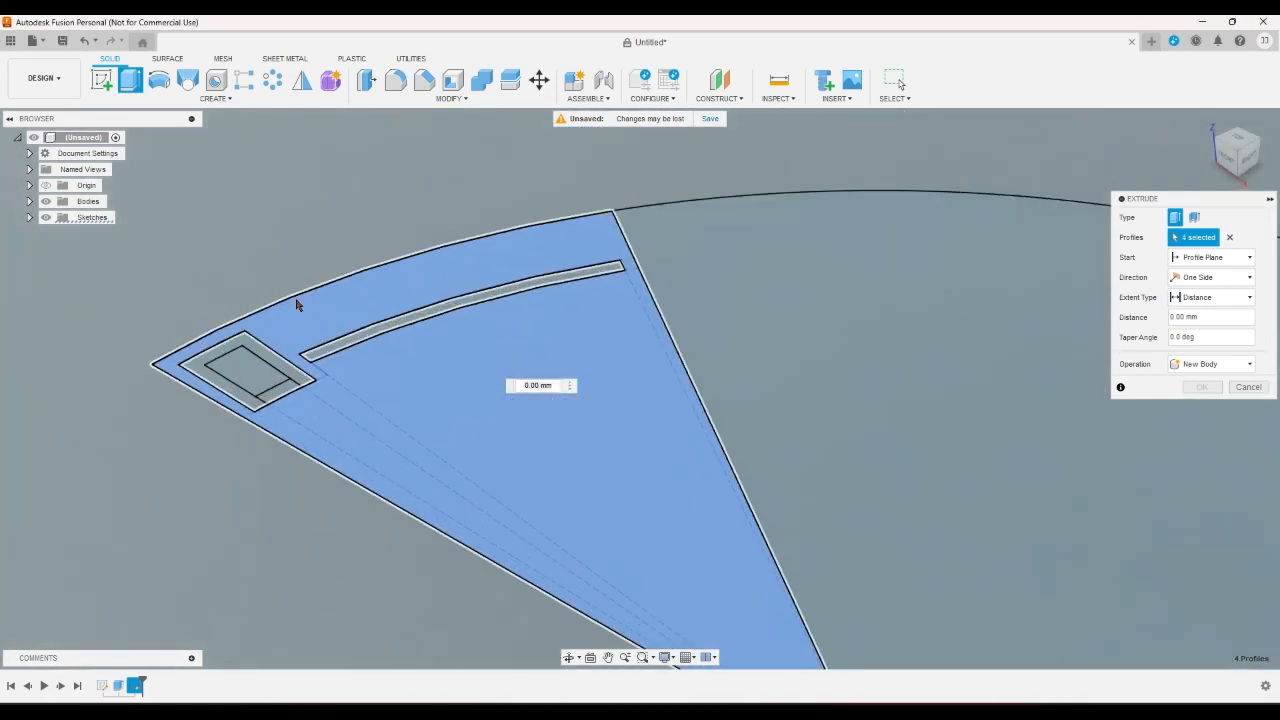
click(249, 406)
click(269, 434)
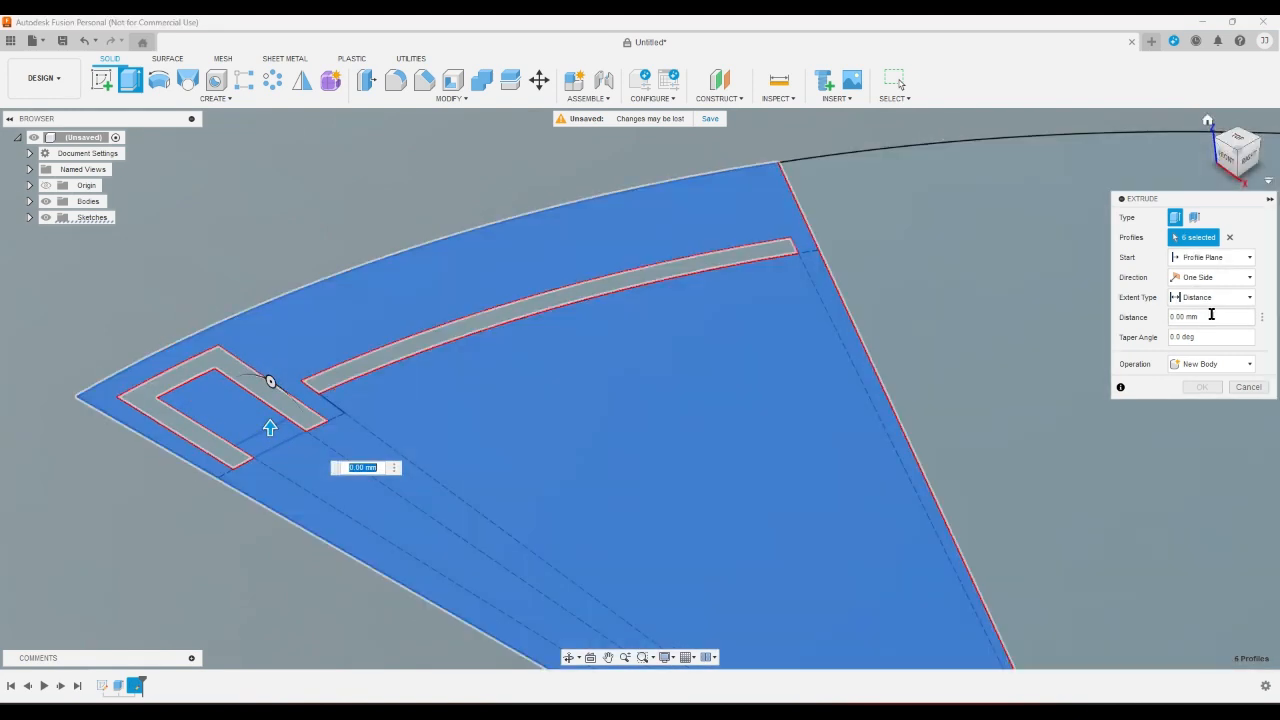
click(1212, 316)
text(3)
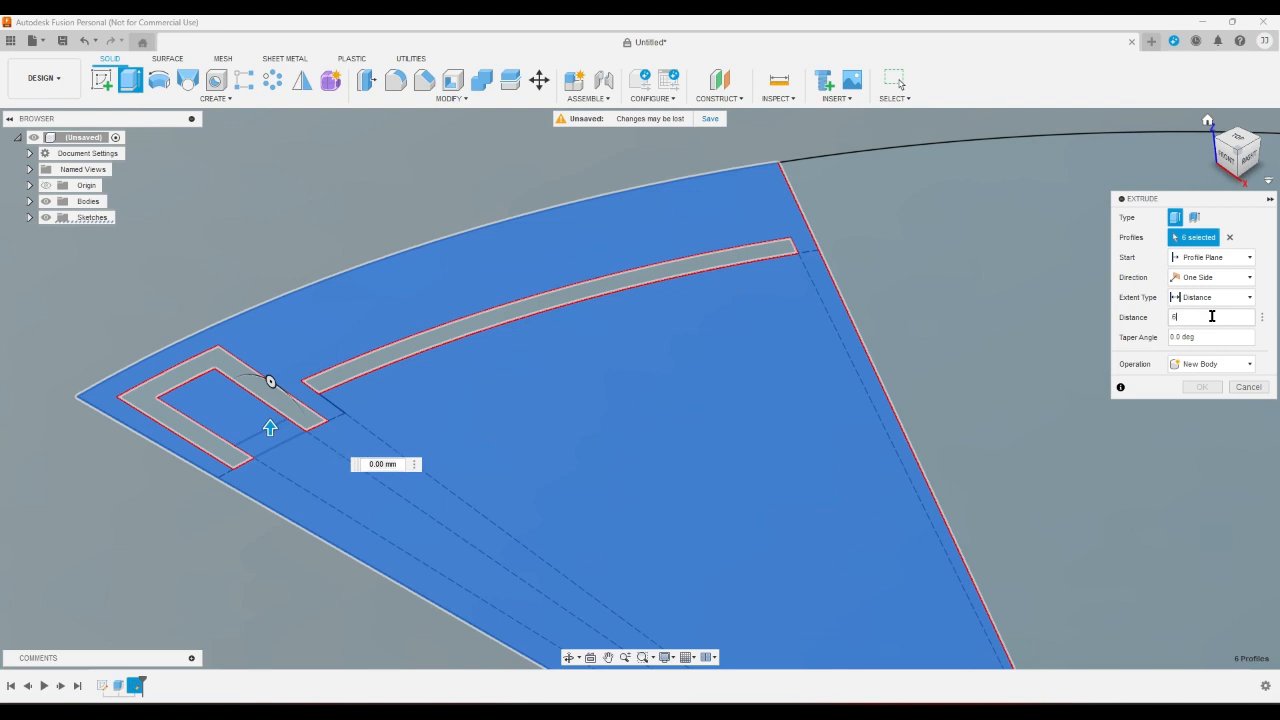
key(Return)
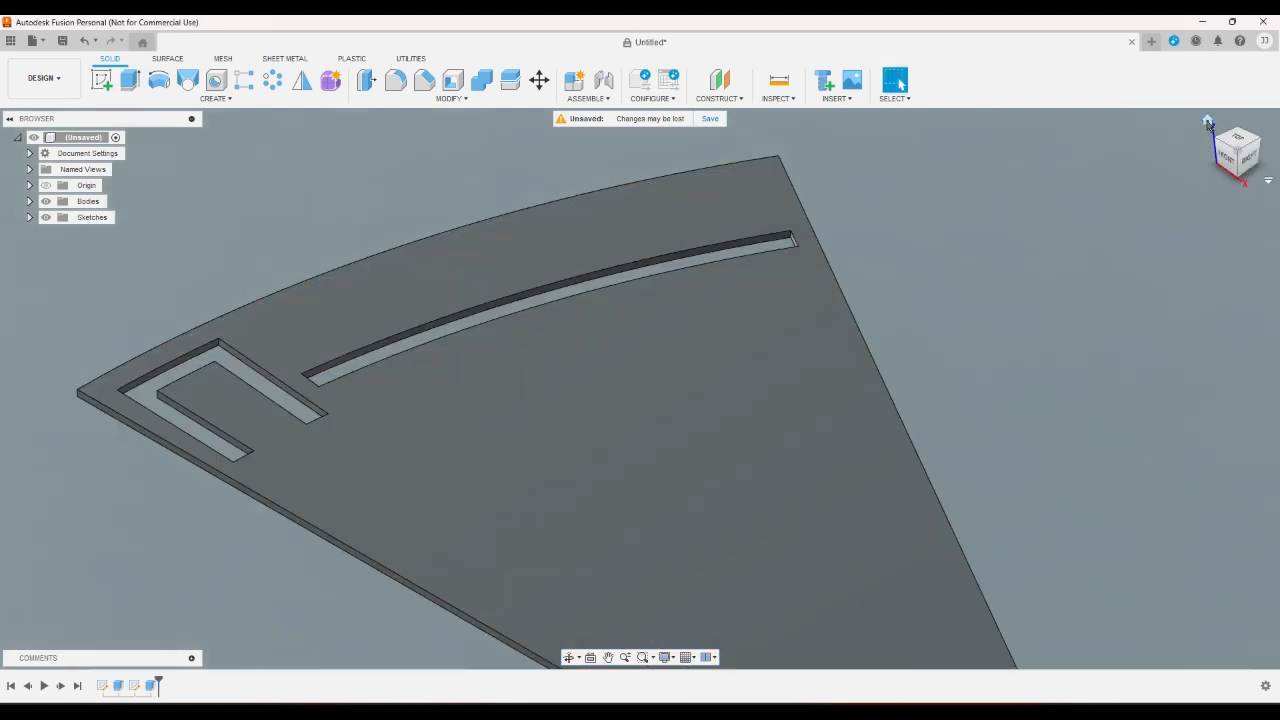
Examine the extruded wedge from above, including its pivot ring and hole, the U-shaped tab cutout and the curved slot.
click(1205, 122)
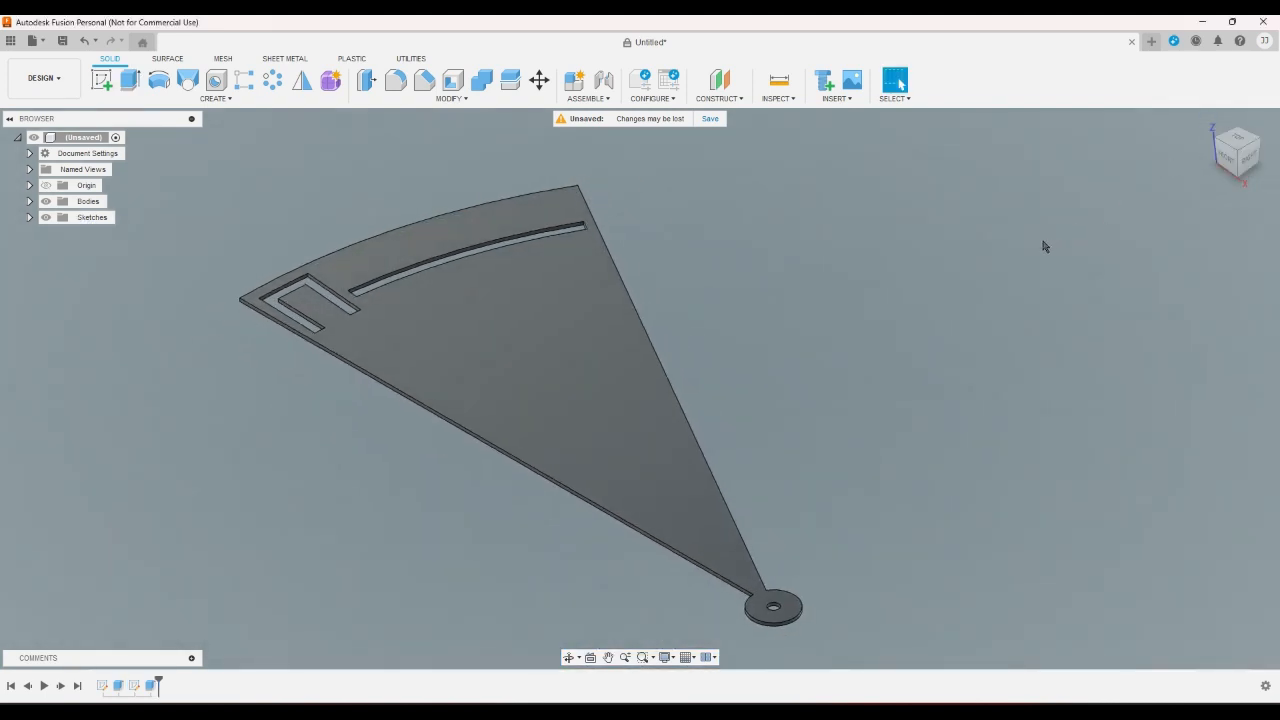
scroll(843, 303, down, 3)
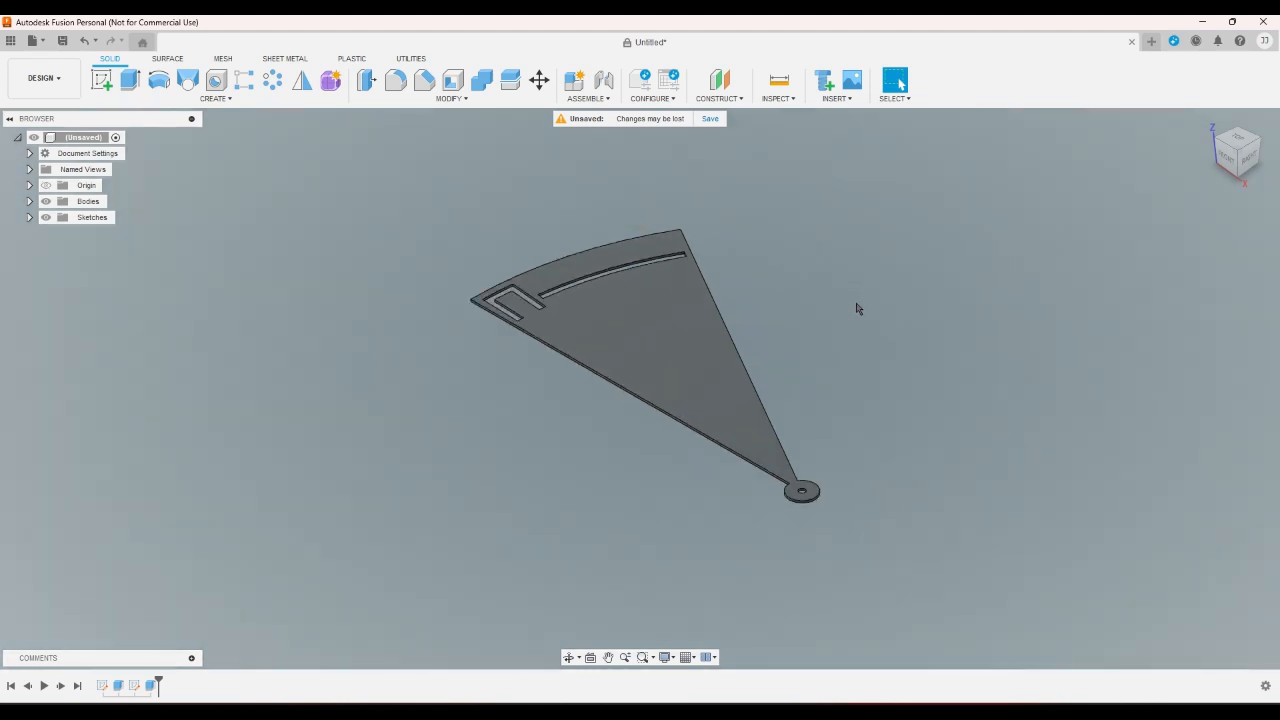
click(1238, 138)
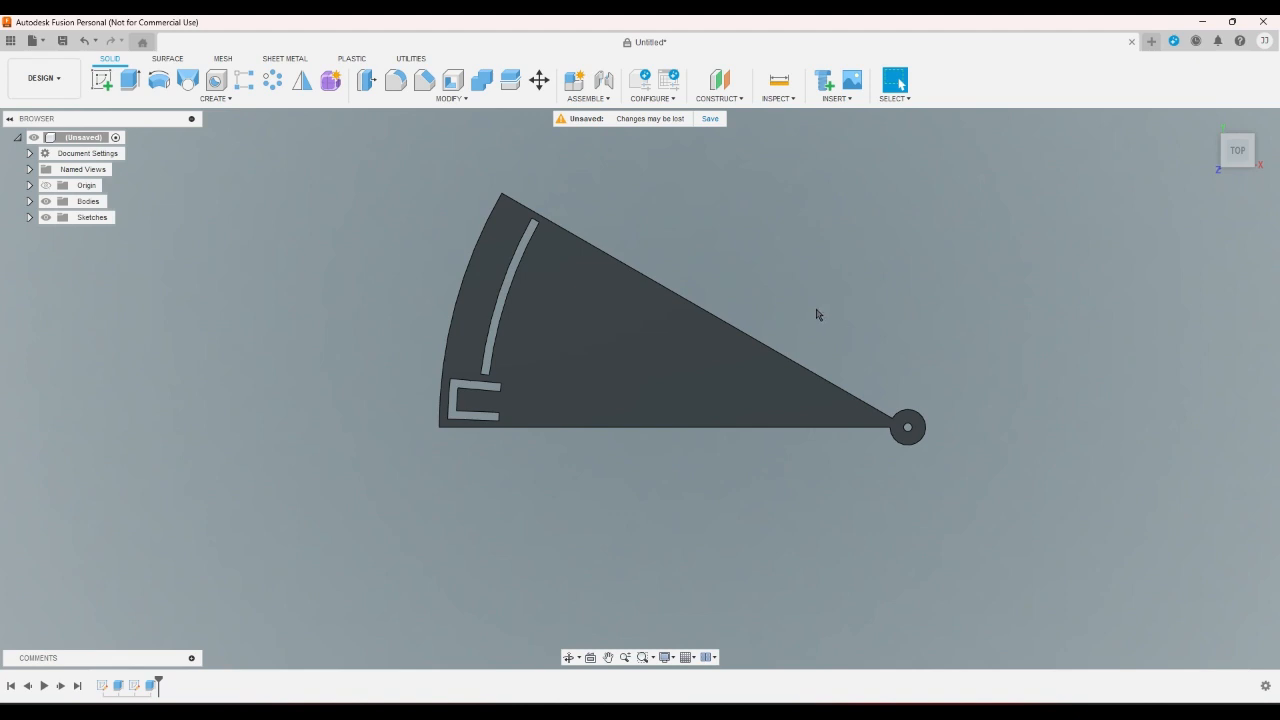
scroll(480, 444, up, 1)
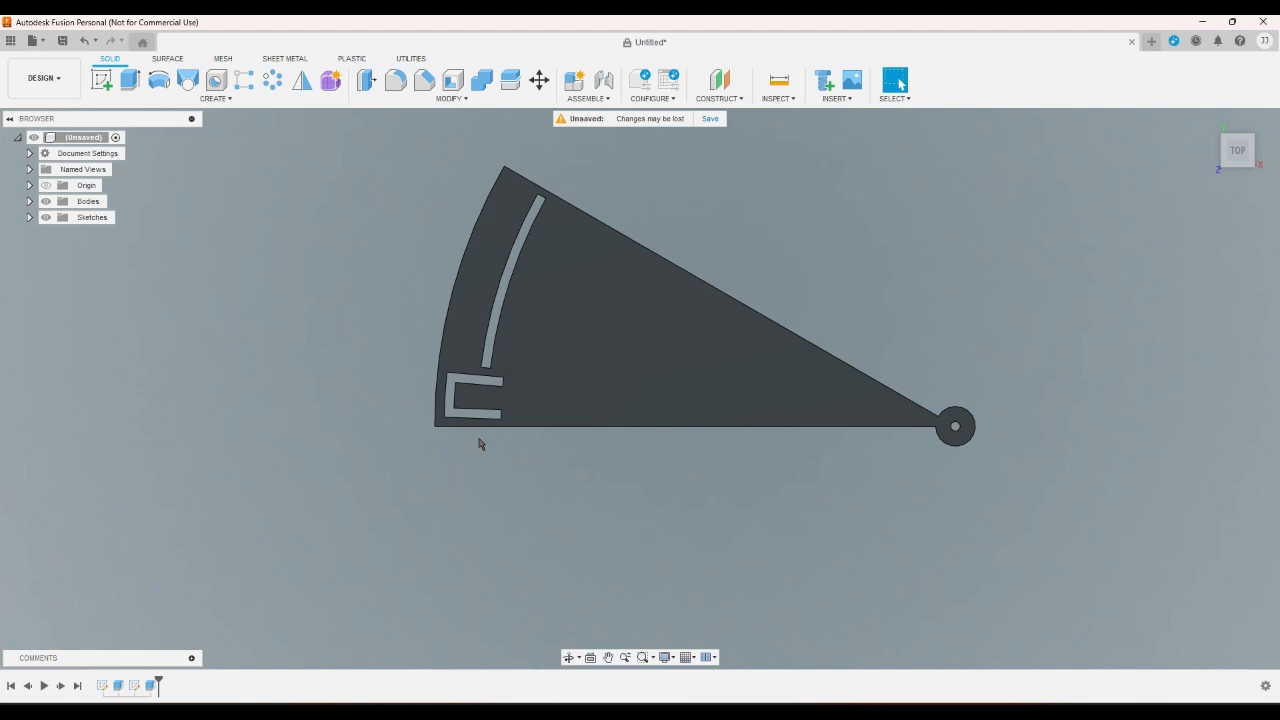
scroll(479, 444, down, 1)
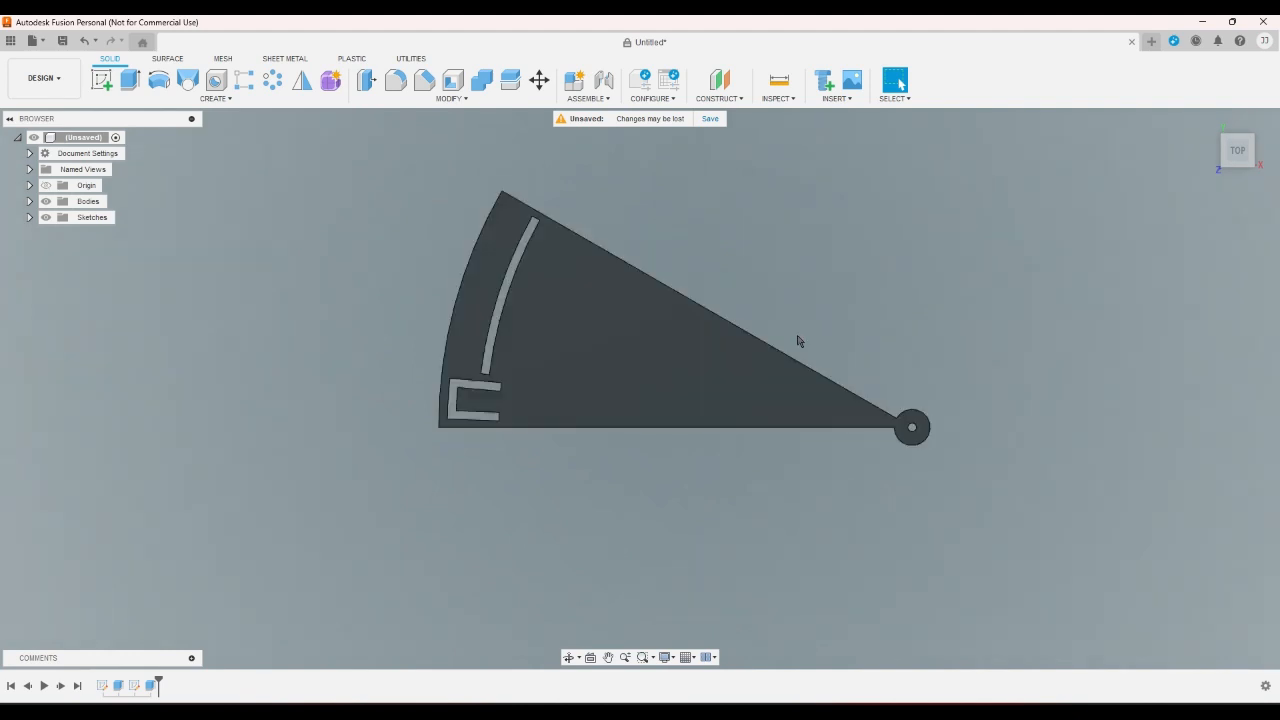
drag(383, 151, 1113, 551)
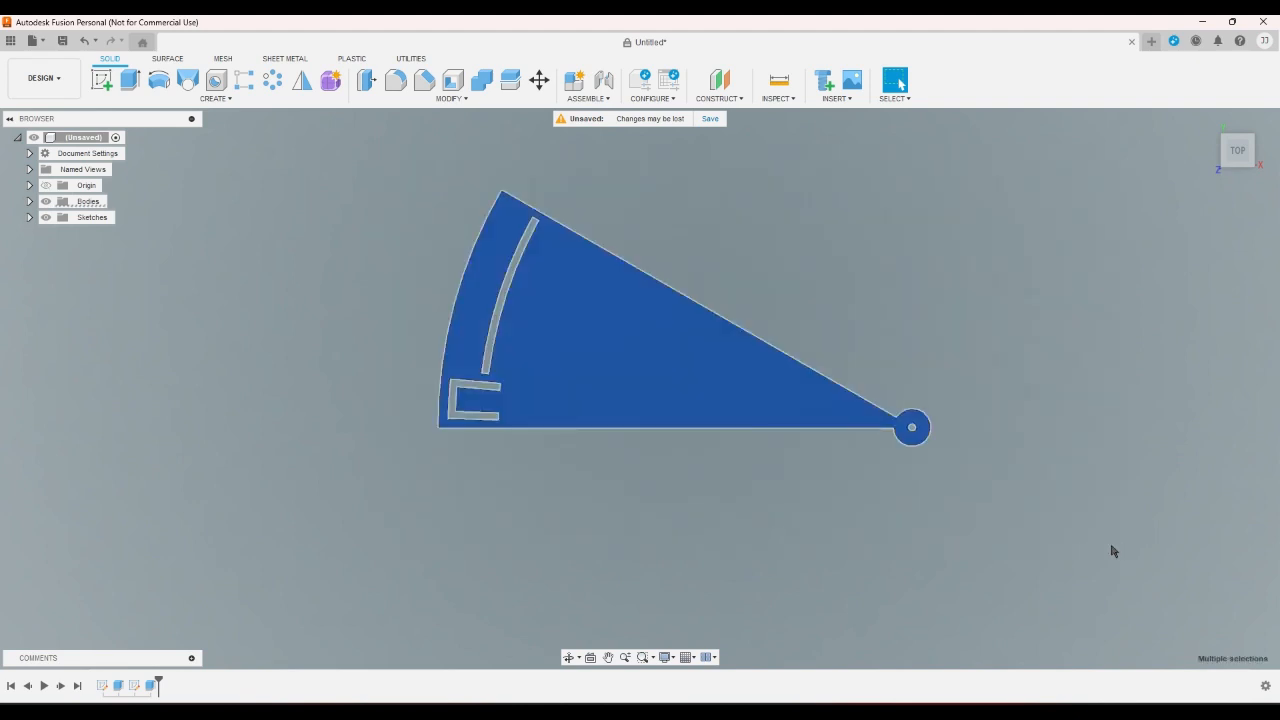
key(Escape)
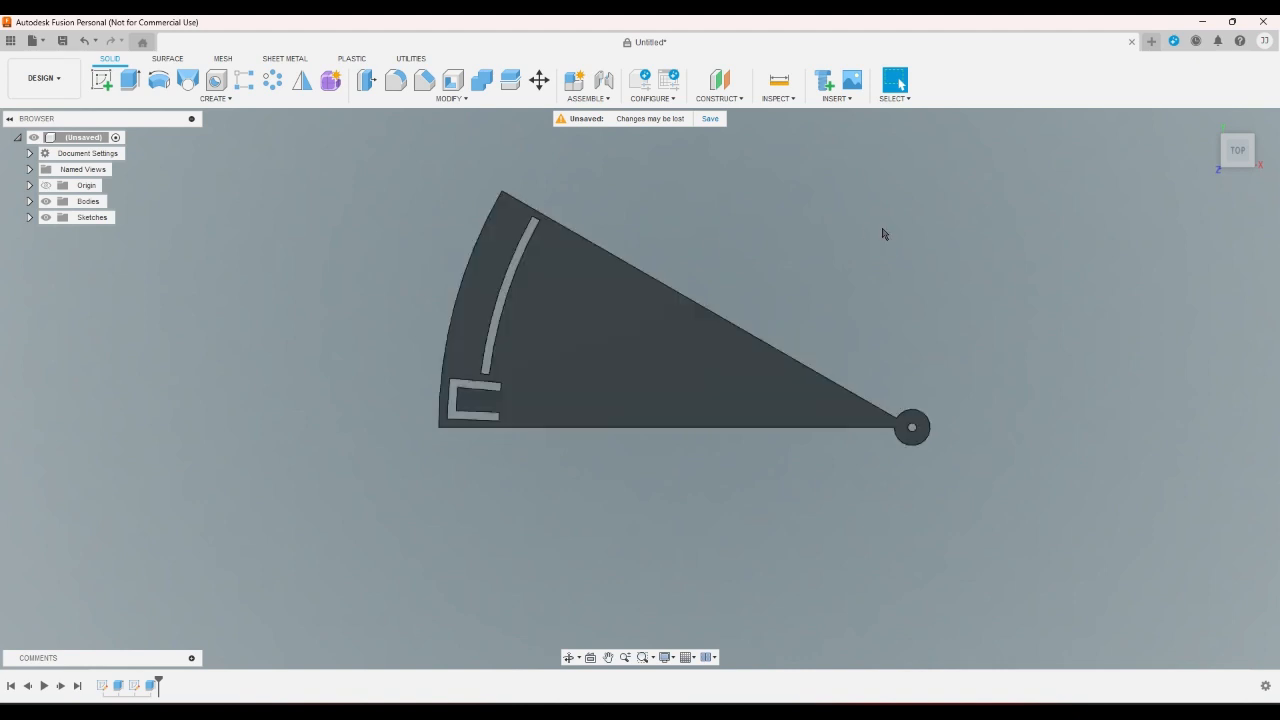
scroll(911, 433, up, 1)
scroll(911, 433, up, 4)
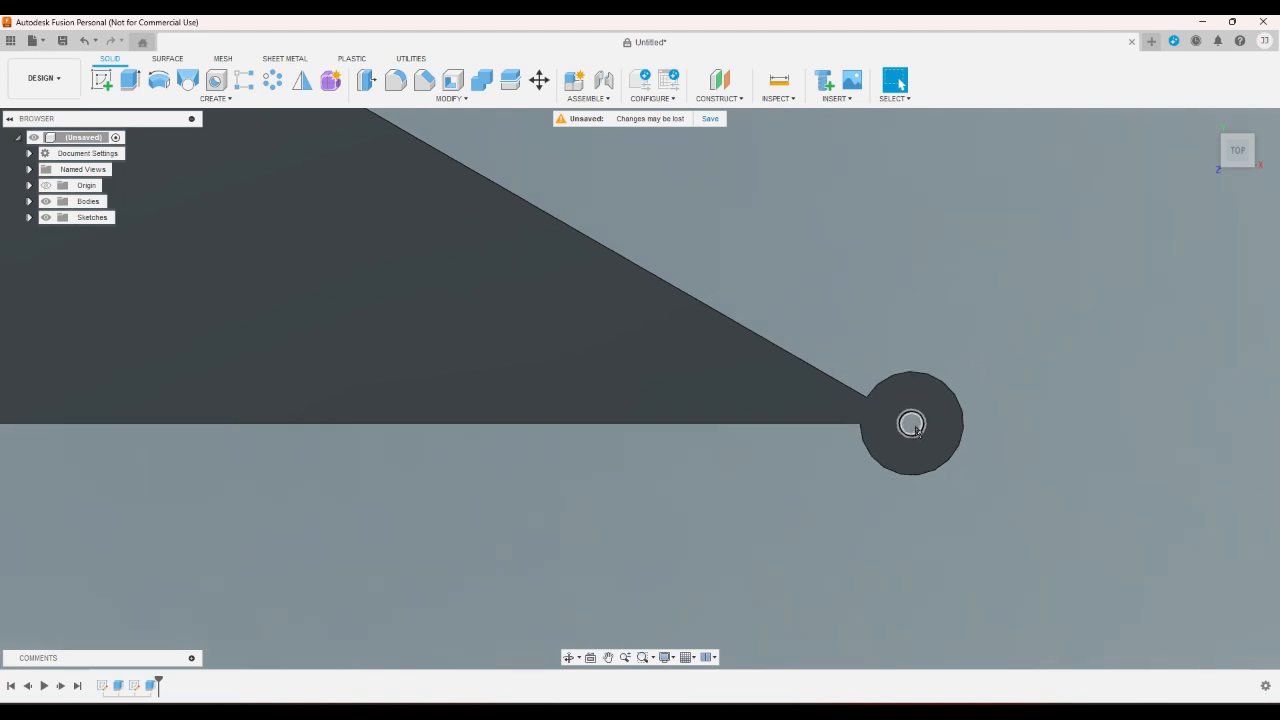
scroll(914, 421, down, 2)
scroll(768, 445, down, 2)
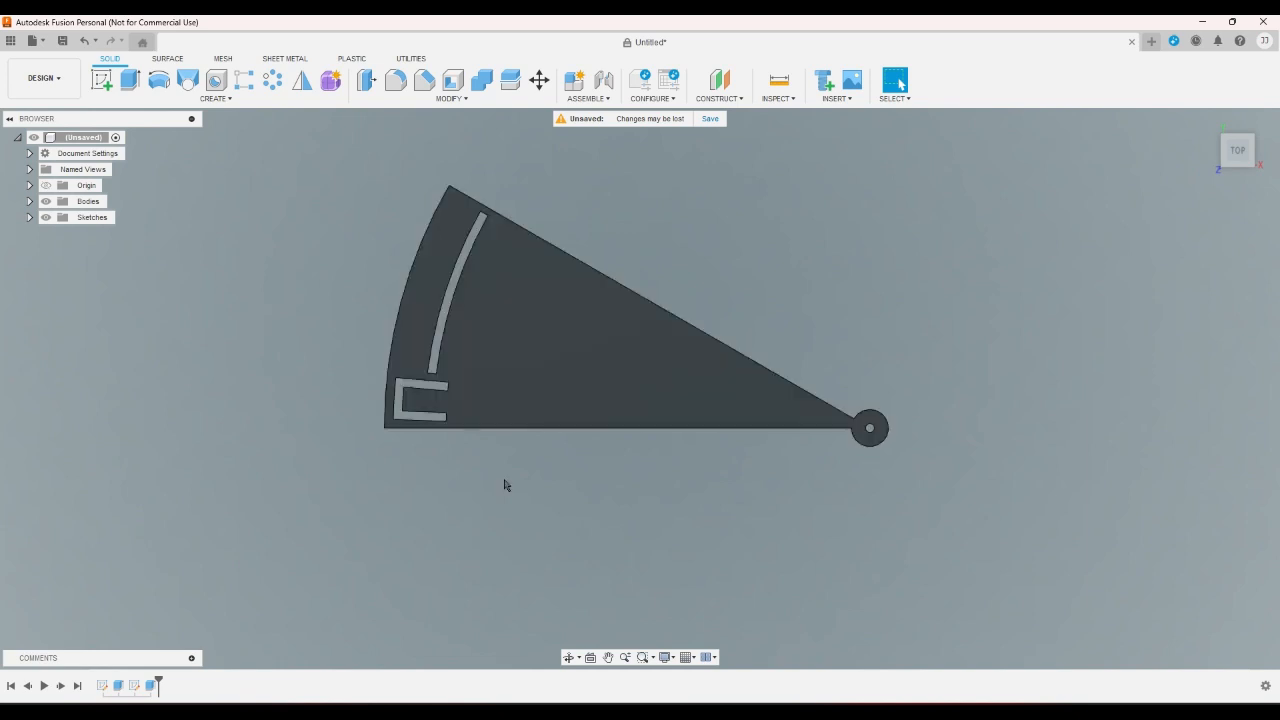
scroll(463, 372, up, 5)
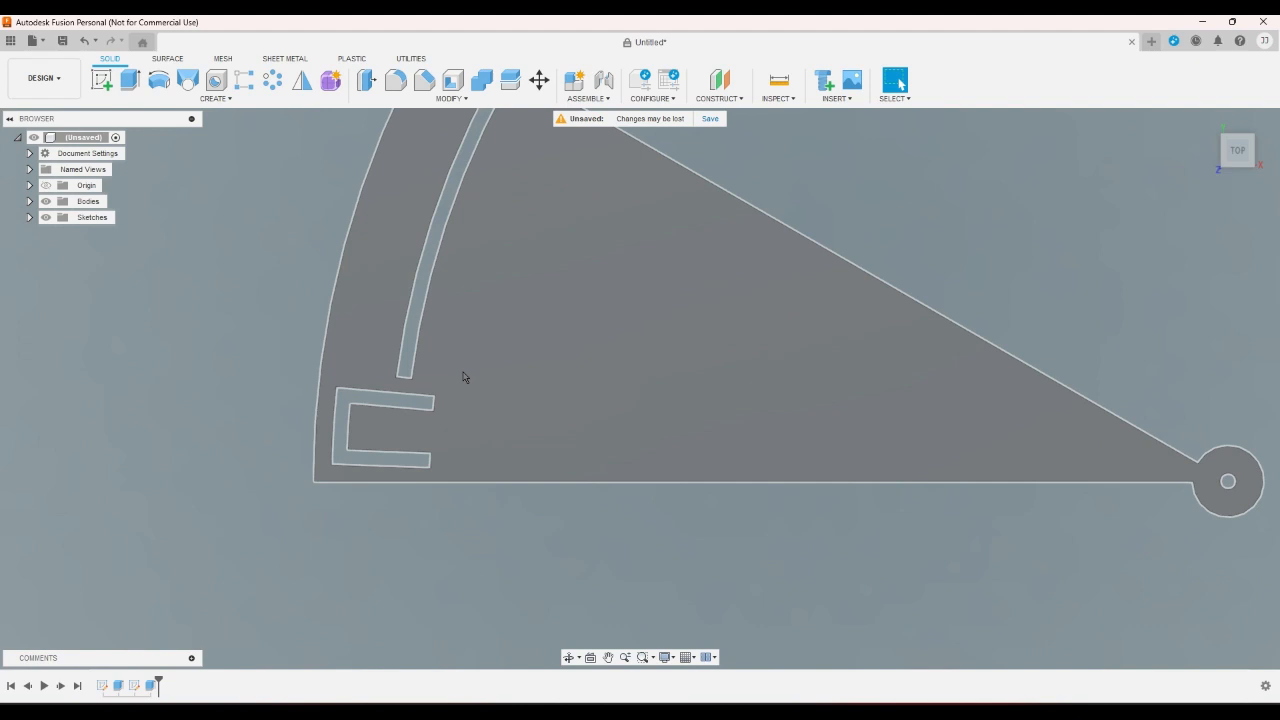
scroll(443, 400, down, 6)
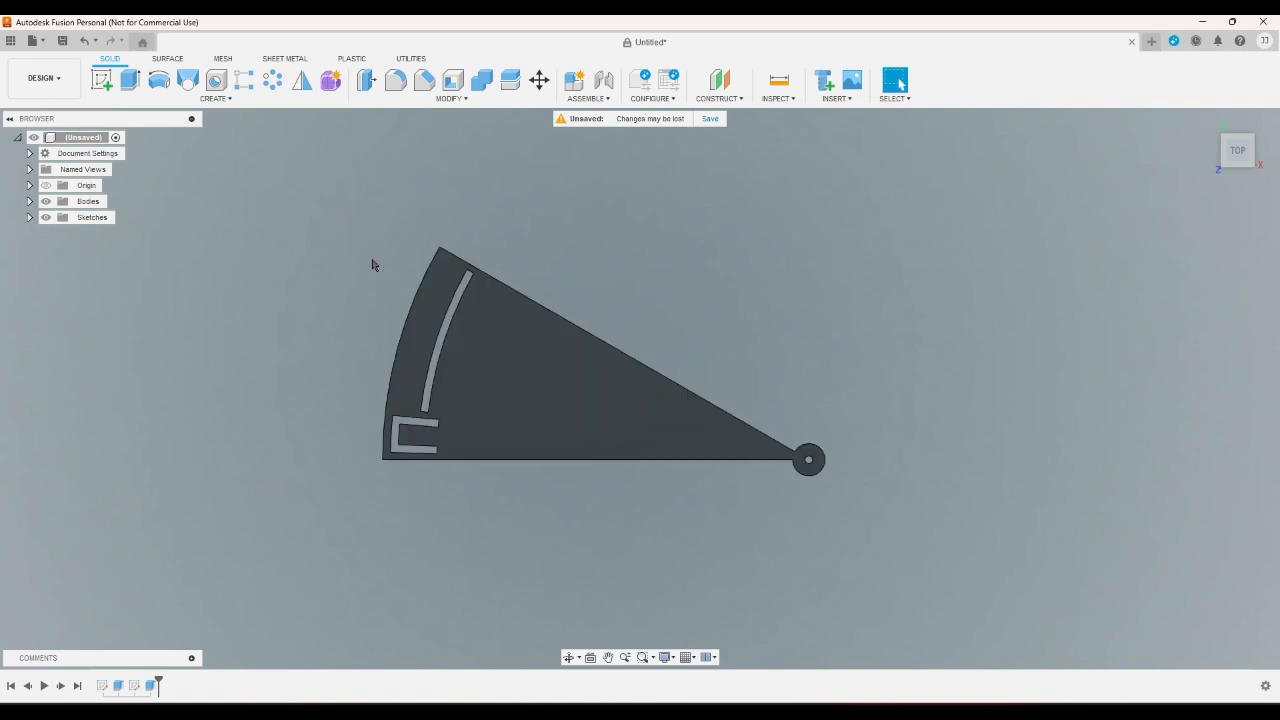
Set up a copy of the blade body rotated about the pivot ring's axis by -5 deg using Move/Copy.
click(1213, 121)
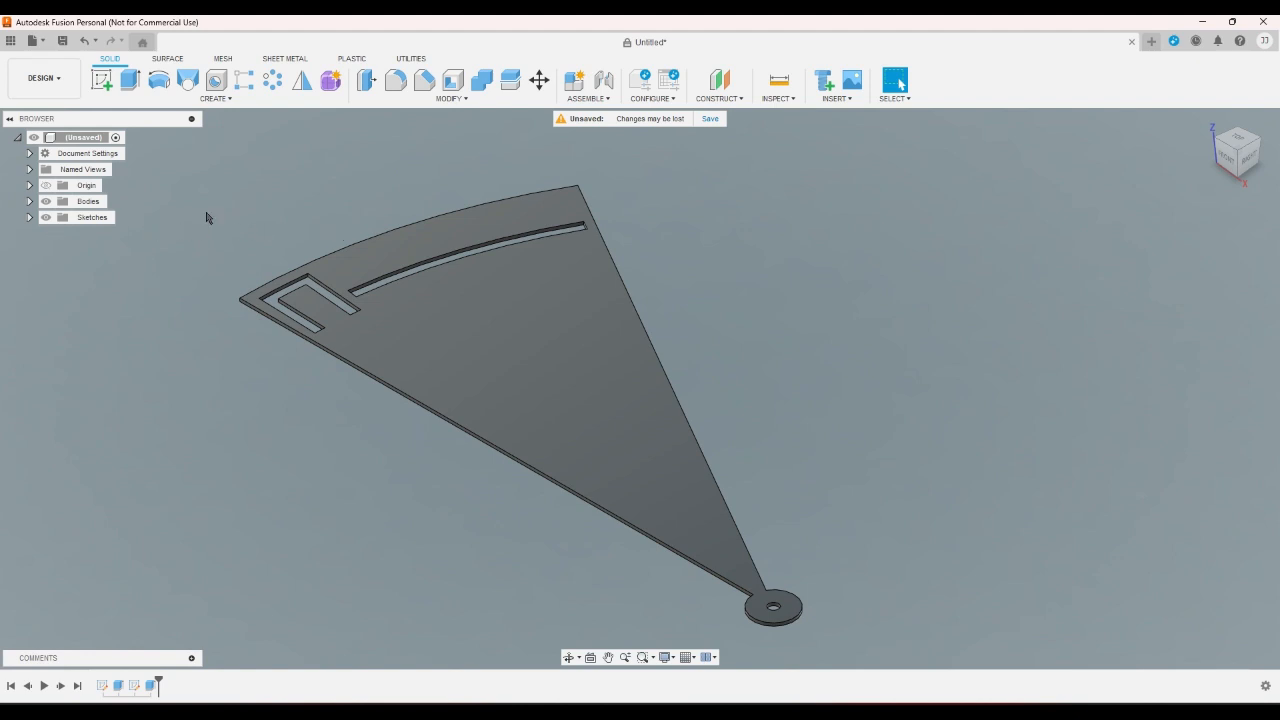
click(539, 80)
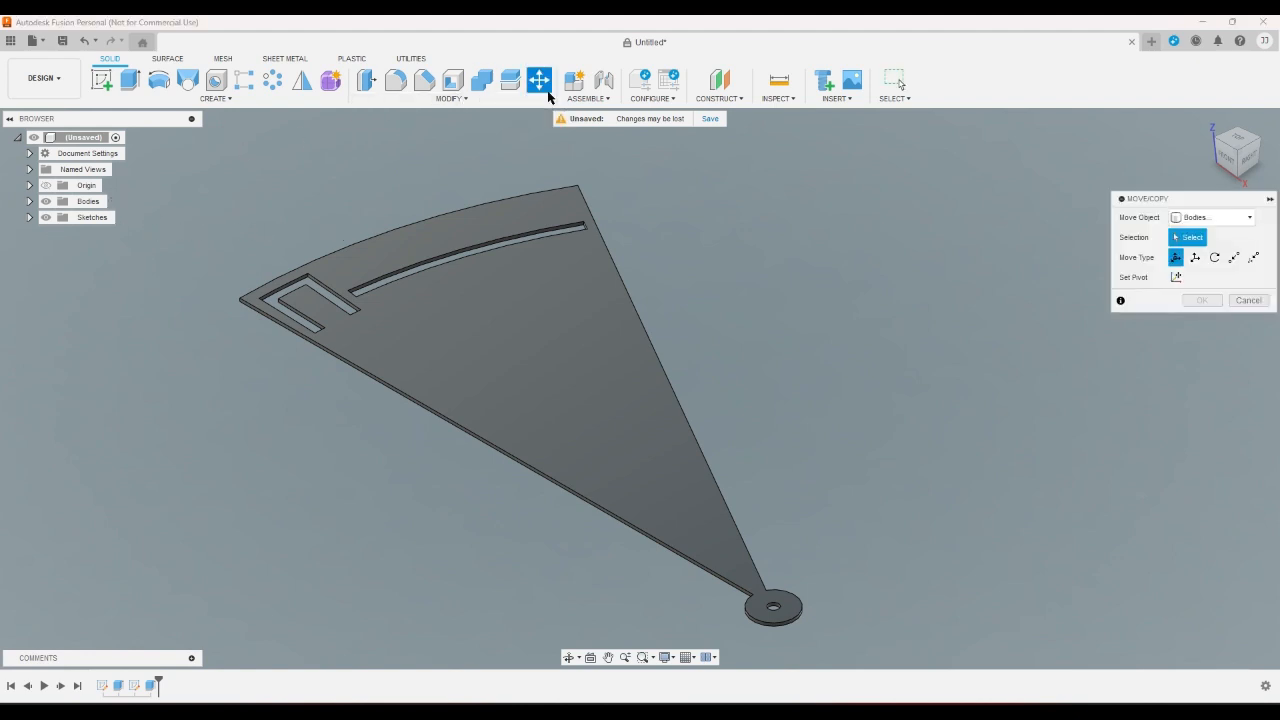
click(558, 266)
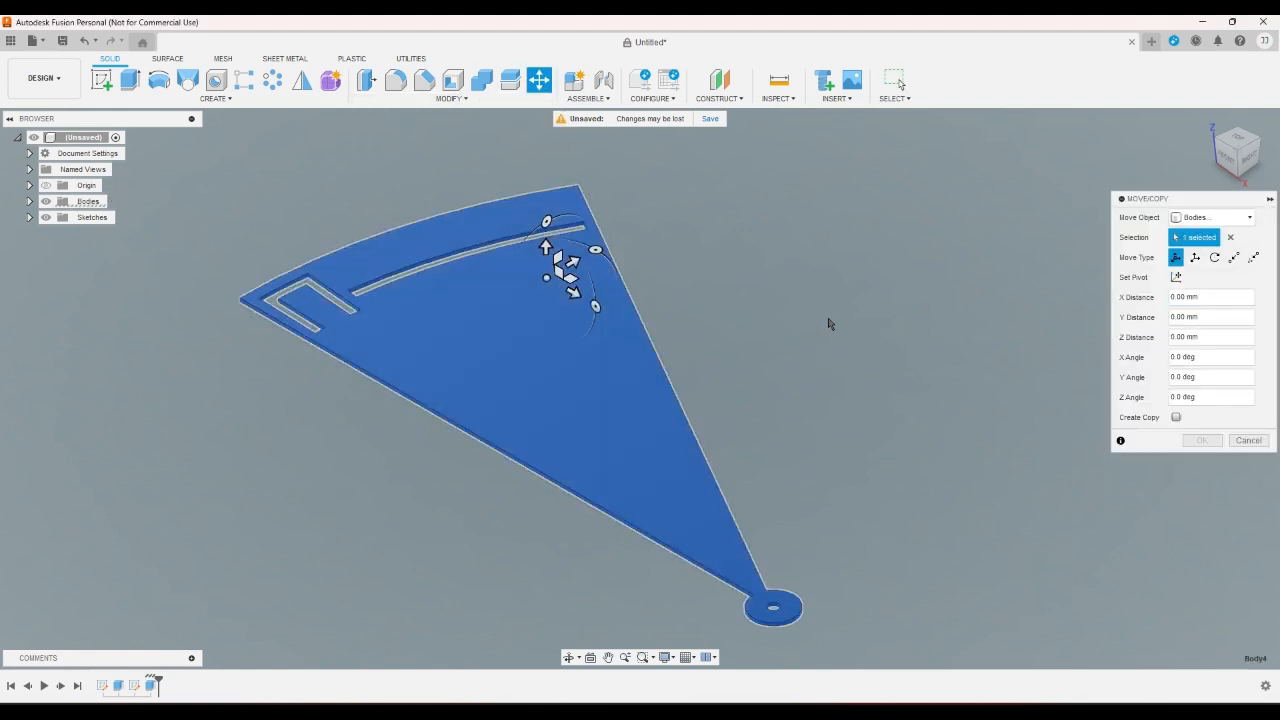
click(1215, 257)
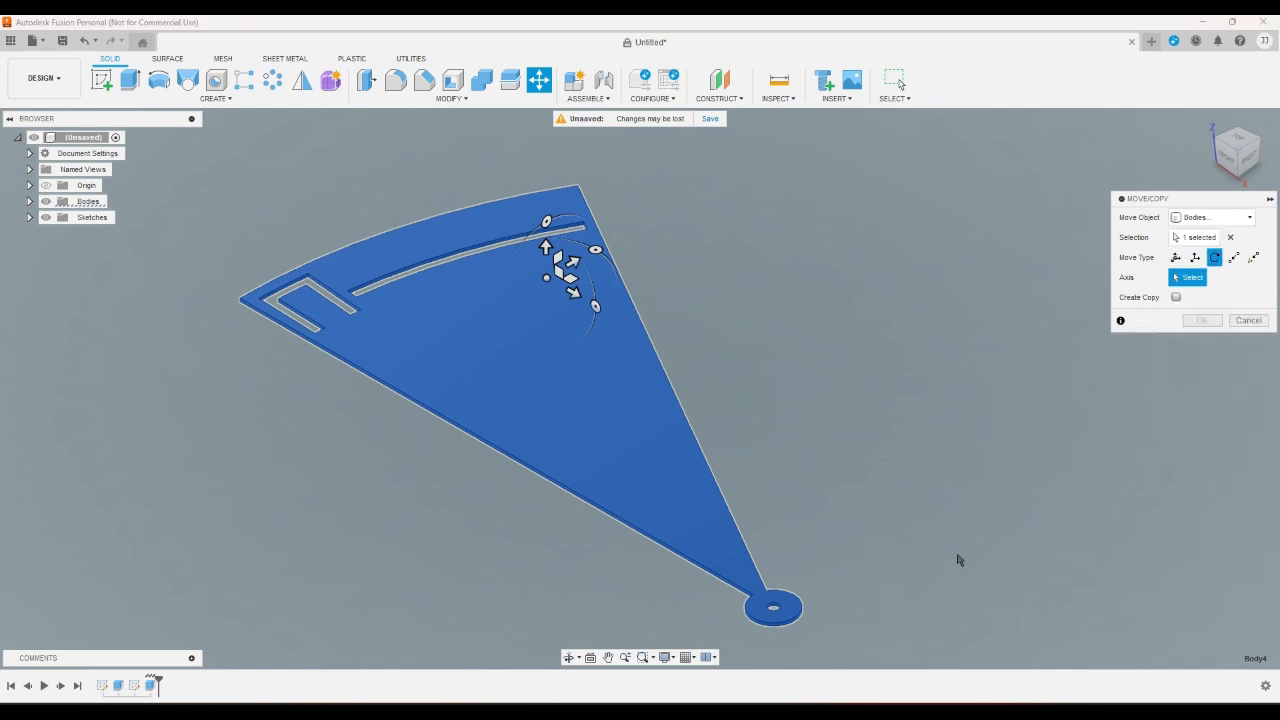
click(806, 614)
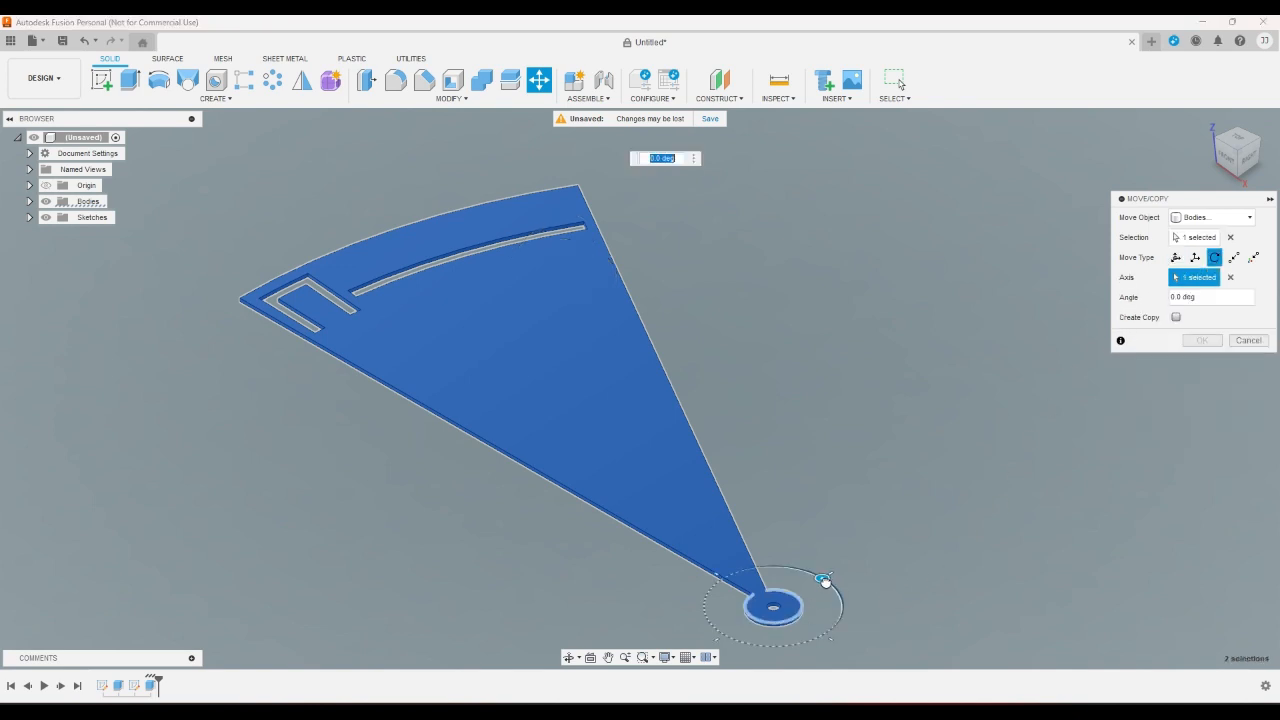
drag(826, 586, 828, 582)
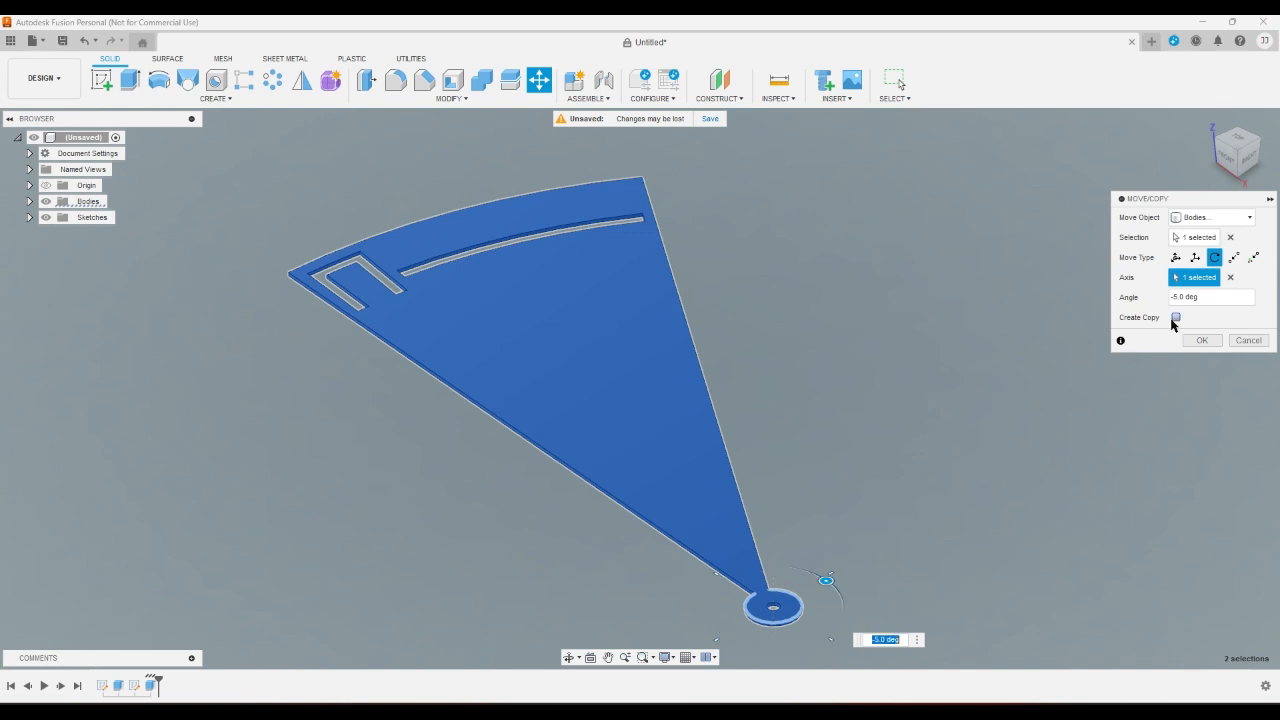
click(1175, 318)
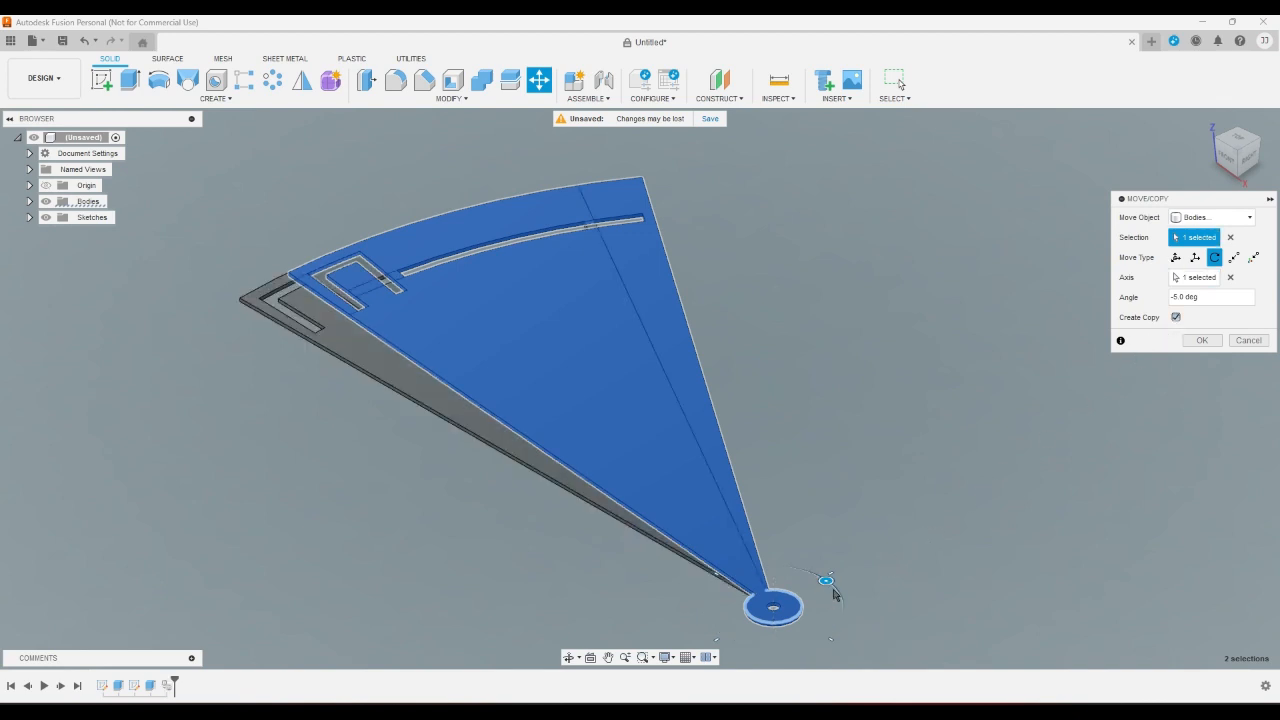
Set the blade copy's rotation angle to -7*5 deg and complete the copy.
click(1198, 297)
text(-8)
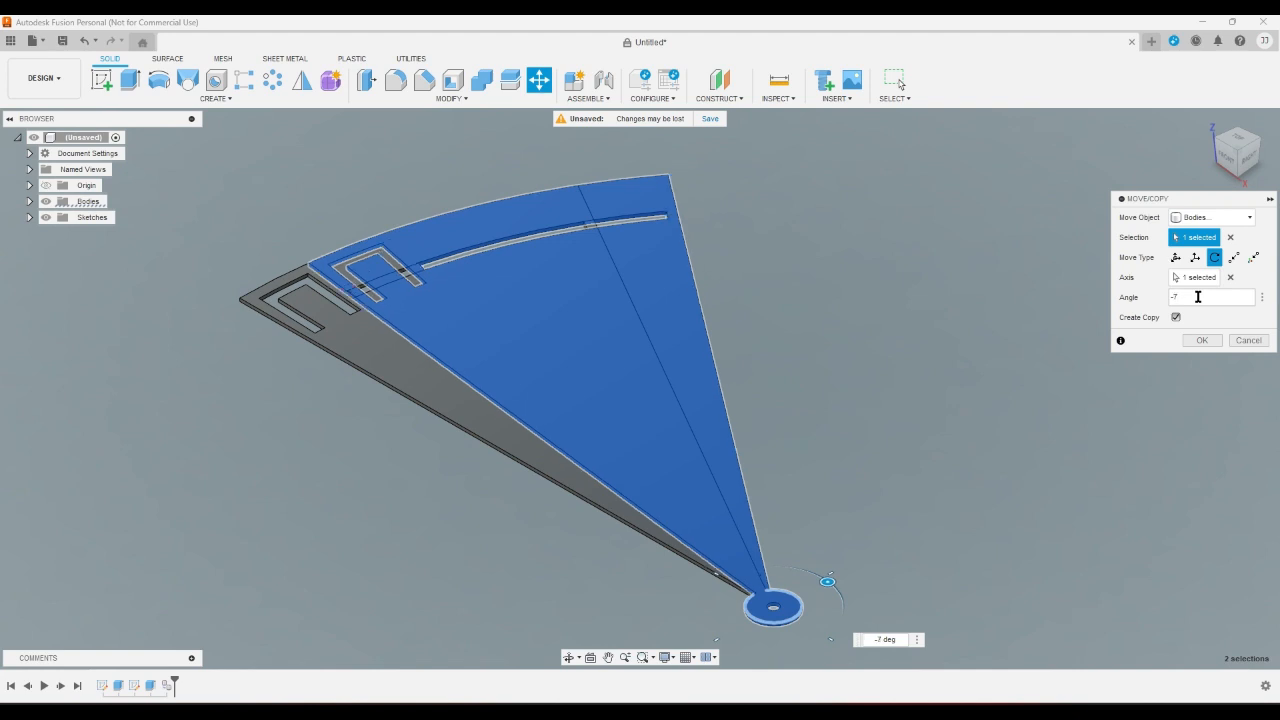
click(1237, 138)
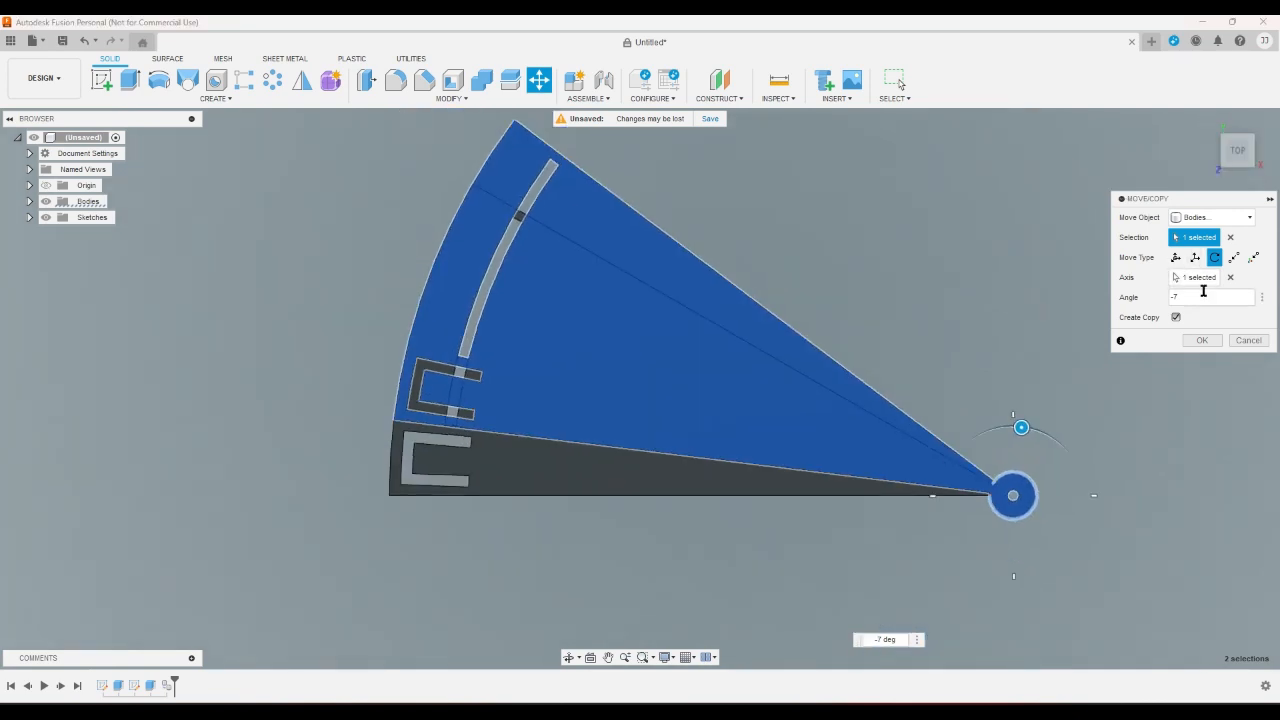
click(1203, 291)
text(*5)
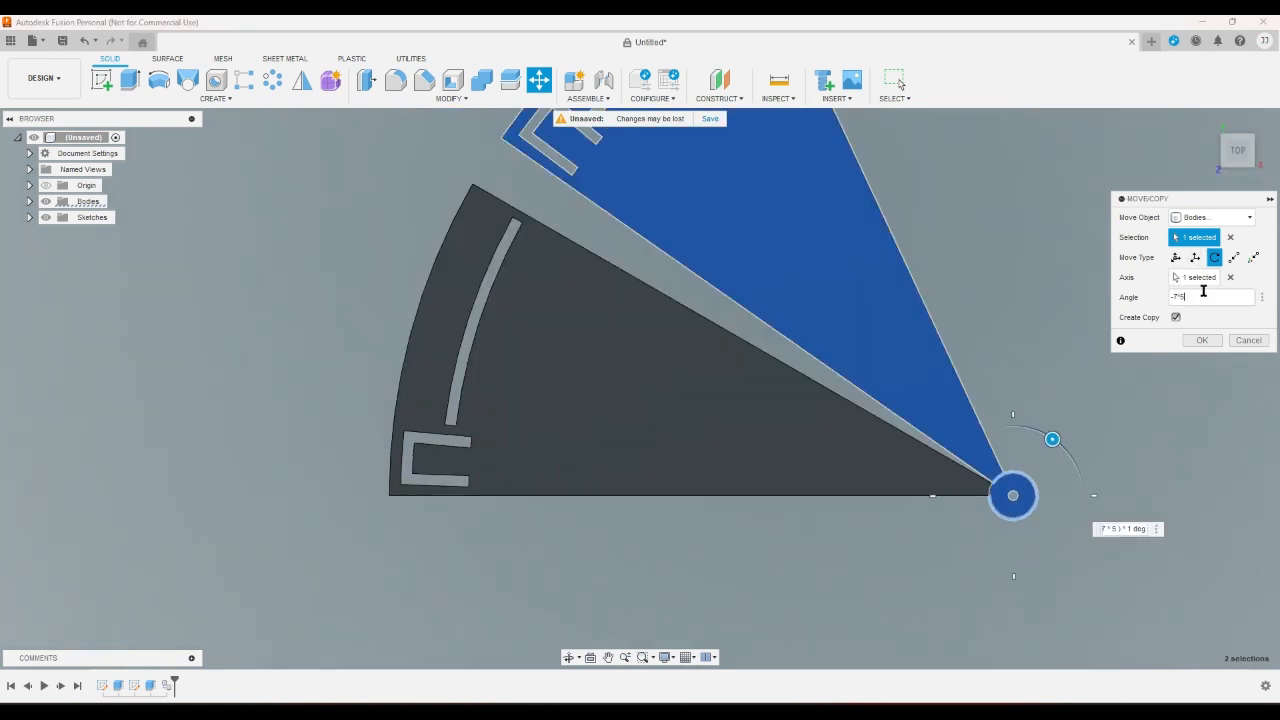
click(1202, 340)
Remove the rotated blade copy, leaving only the original blade.
scroll(797, 282, down, 5)
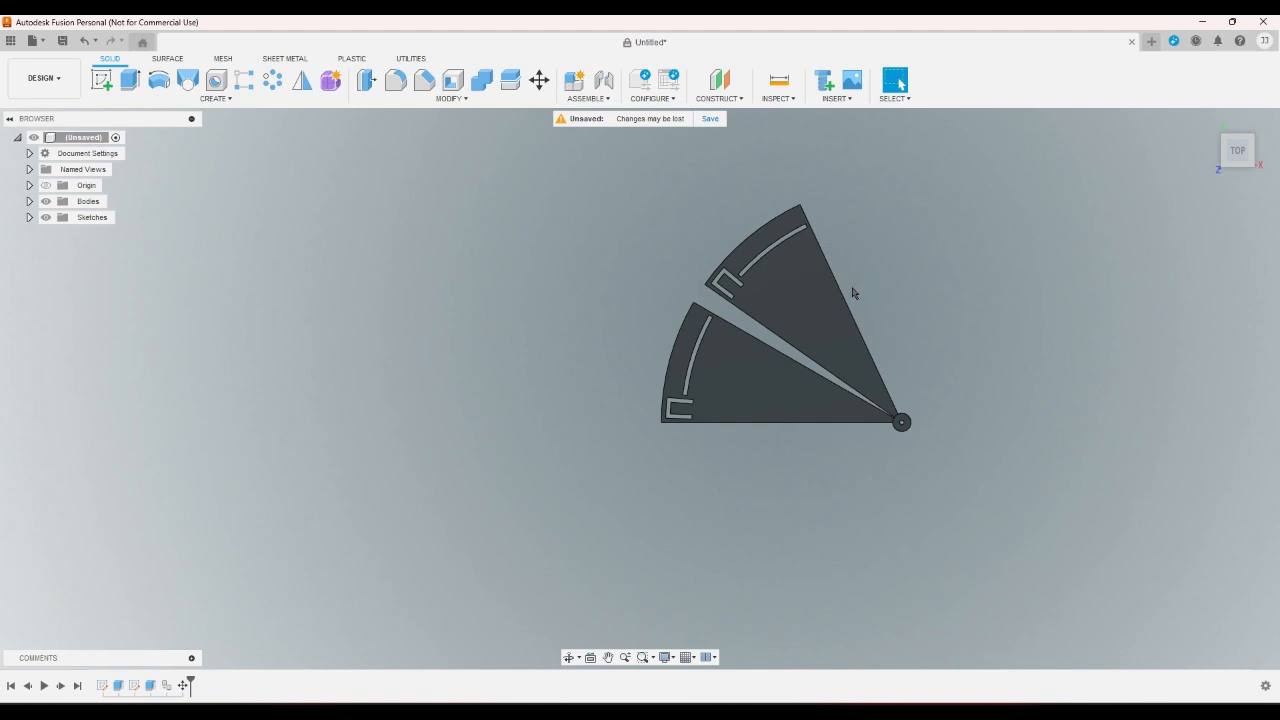
click(840, 297)
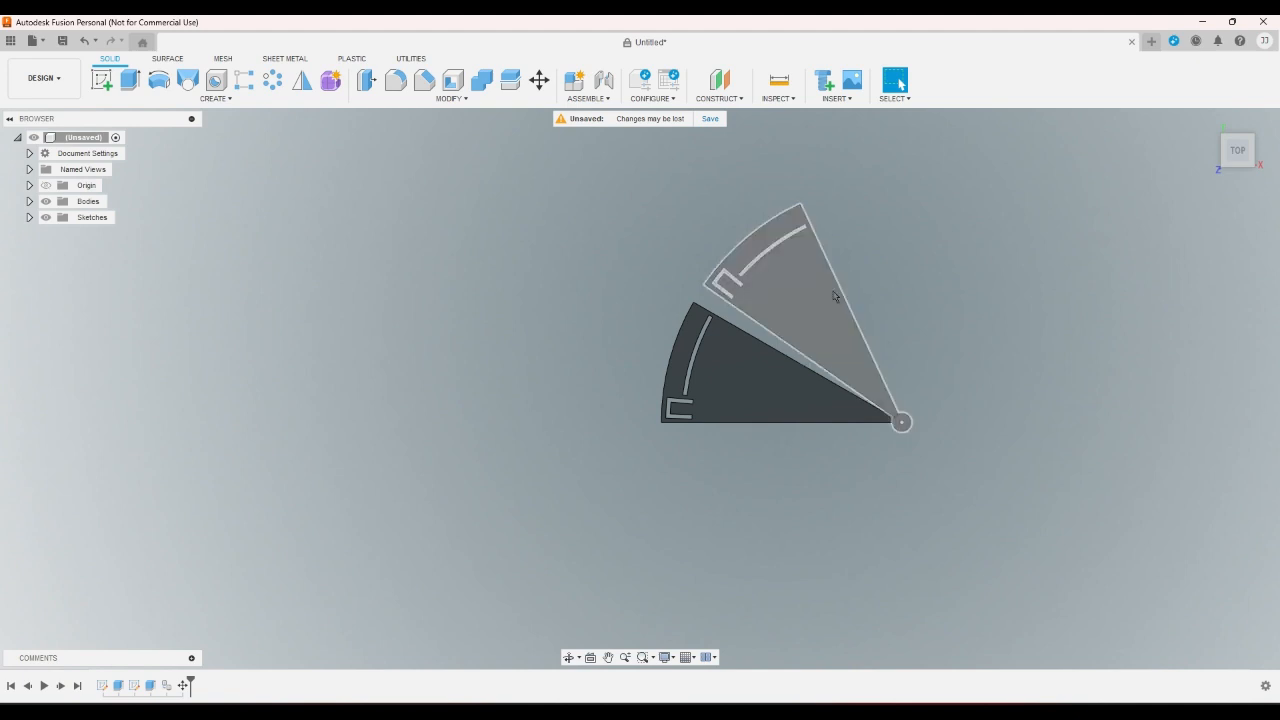
key(Delete)
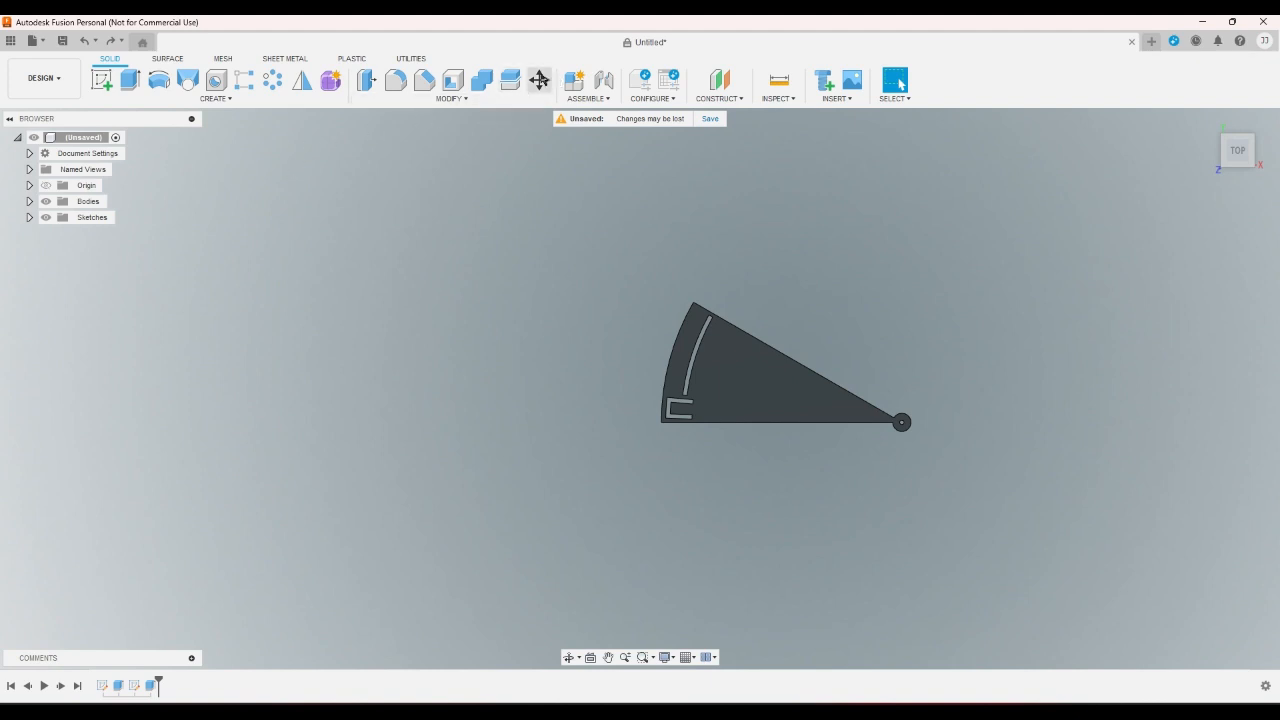
Try another rotated copy of the blade about the pivot ring's axis, at -25 deg.
click(539, 80)
click(717, 351)
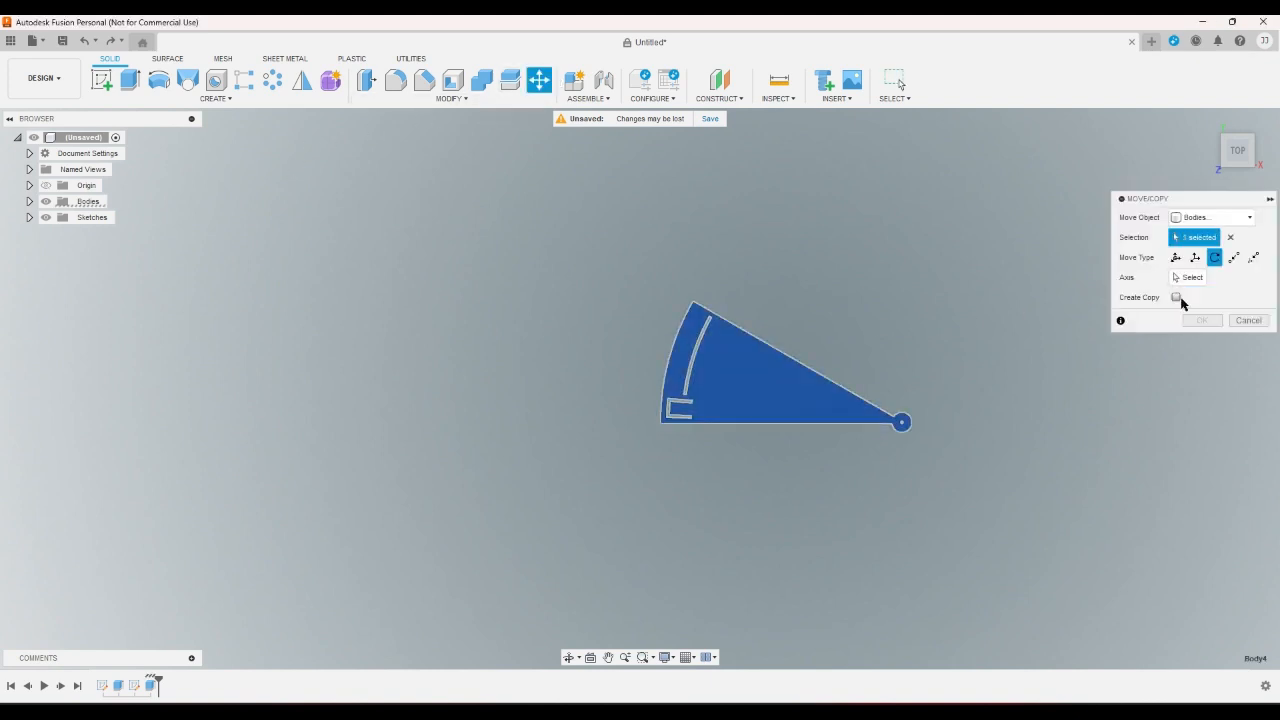
click(1176, 297)
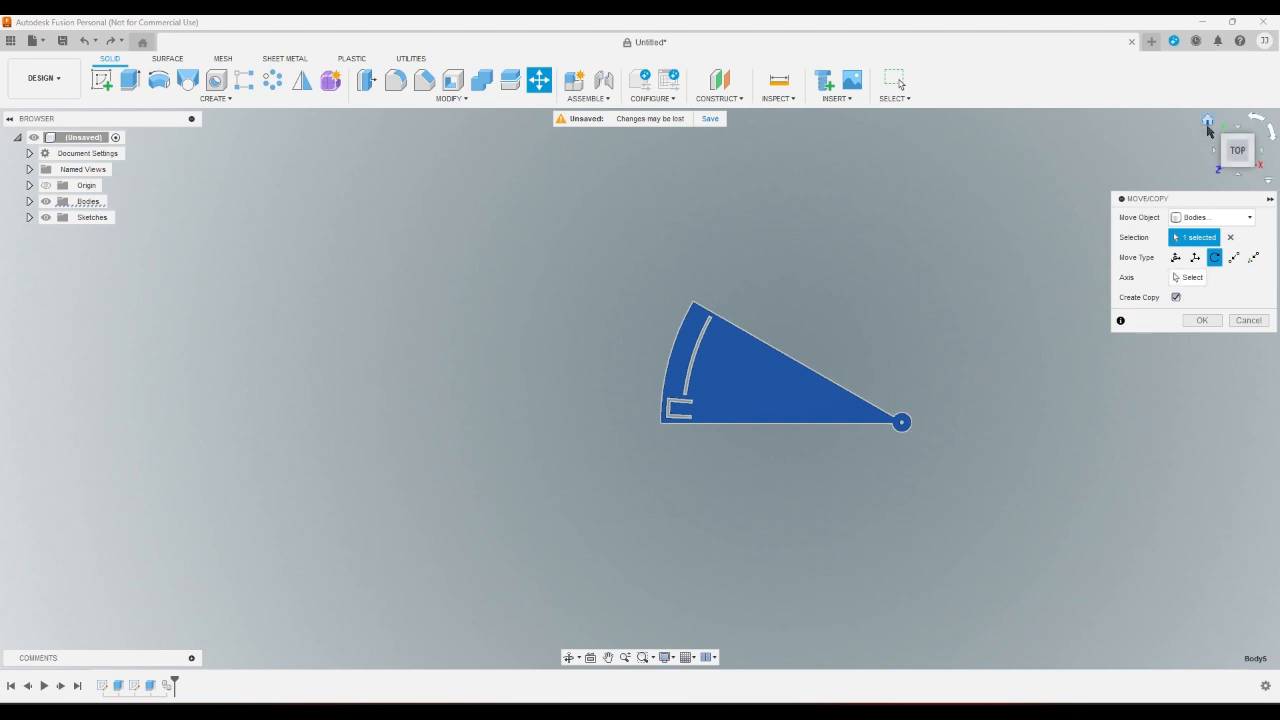
click(1207, 121)
scroll(811, 462, down, 4)
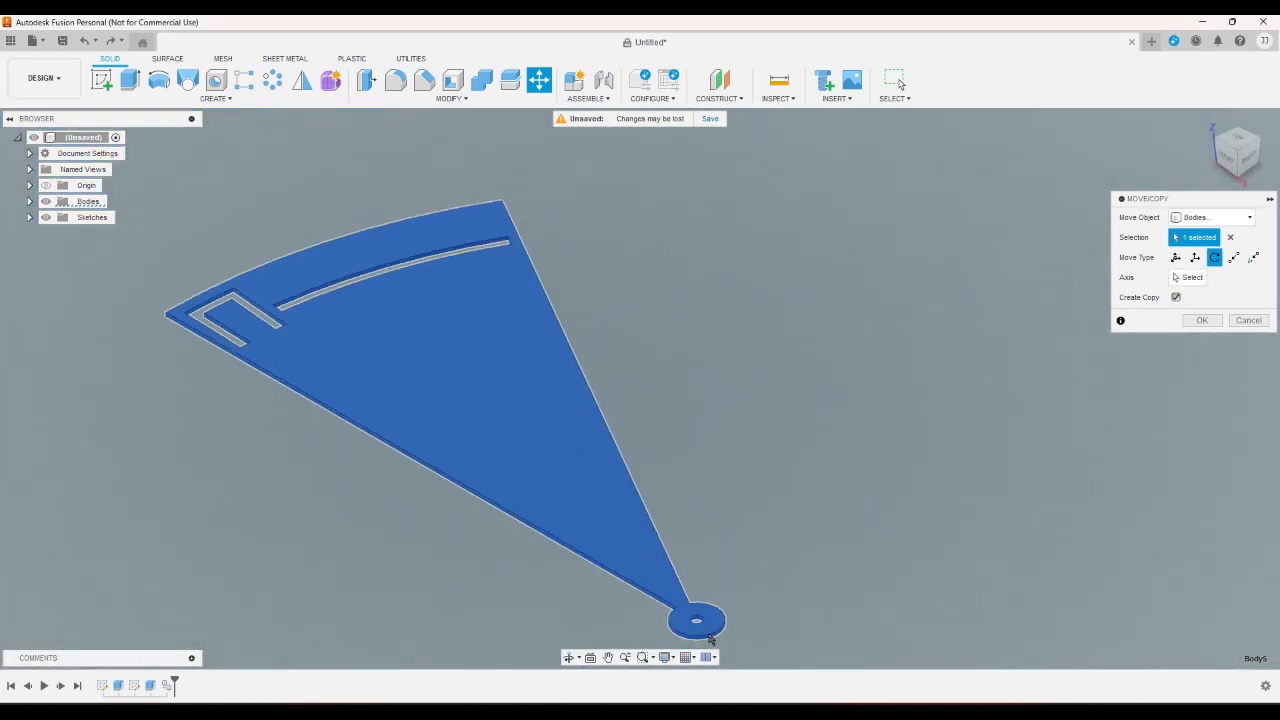
scroll(900, 466, up, 1)
click(1188, 277)
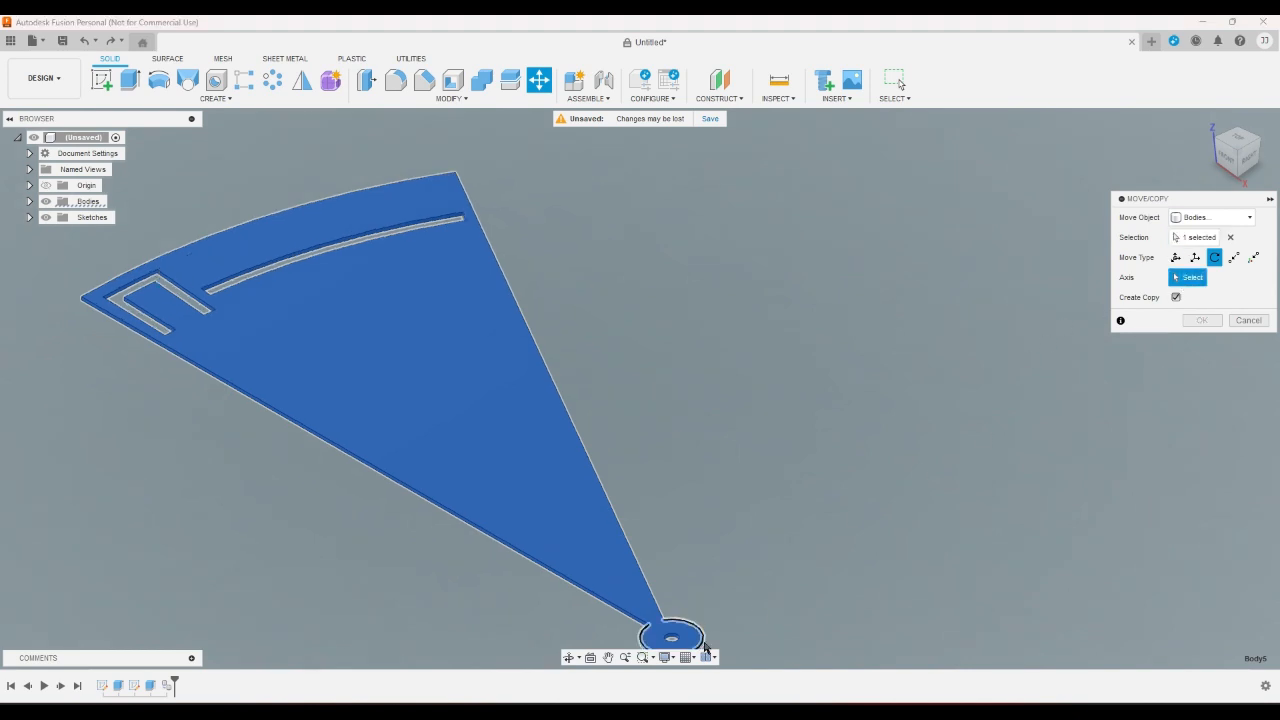
click(700, 640)
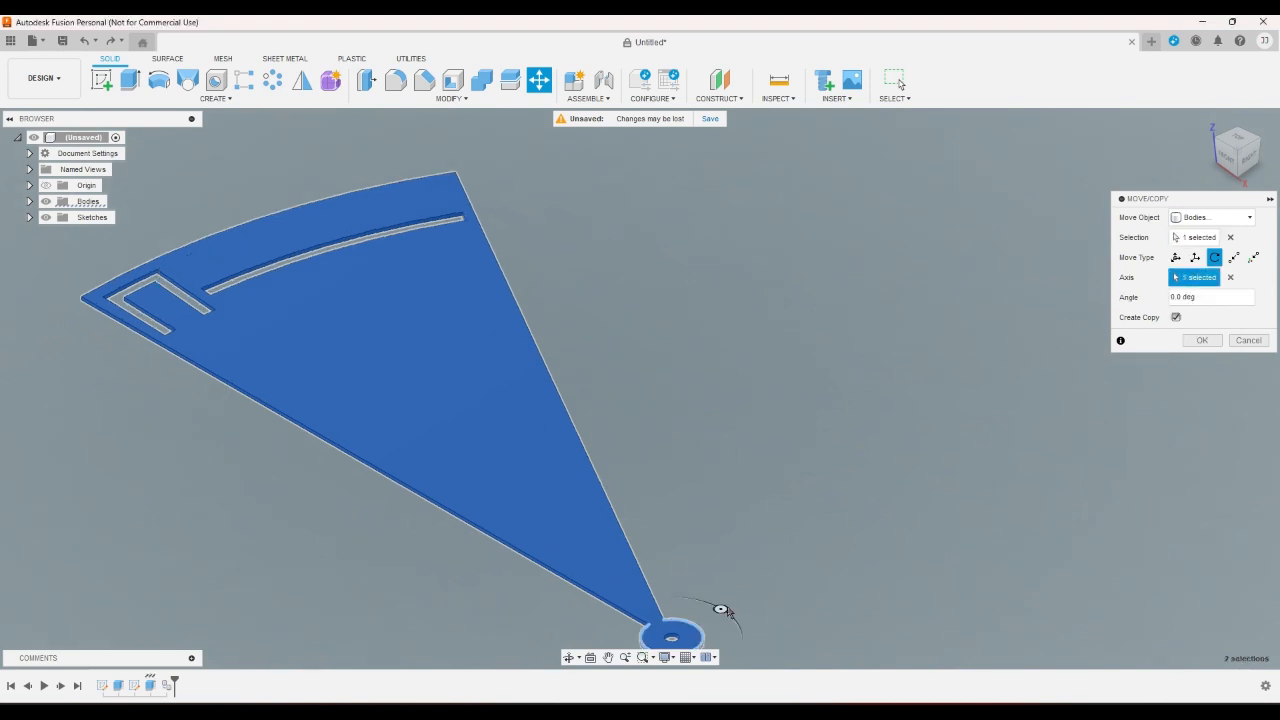
drag(721, 609, 749, 626)
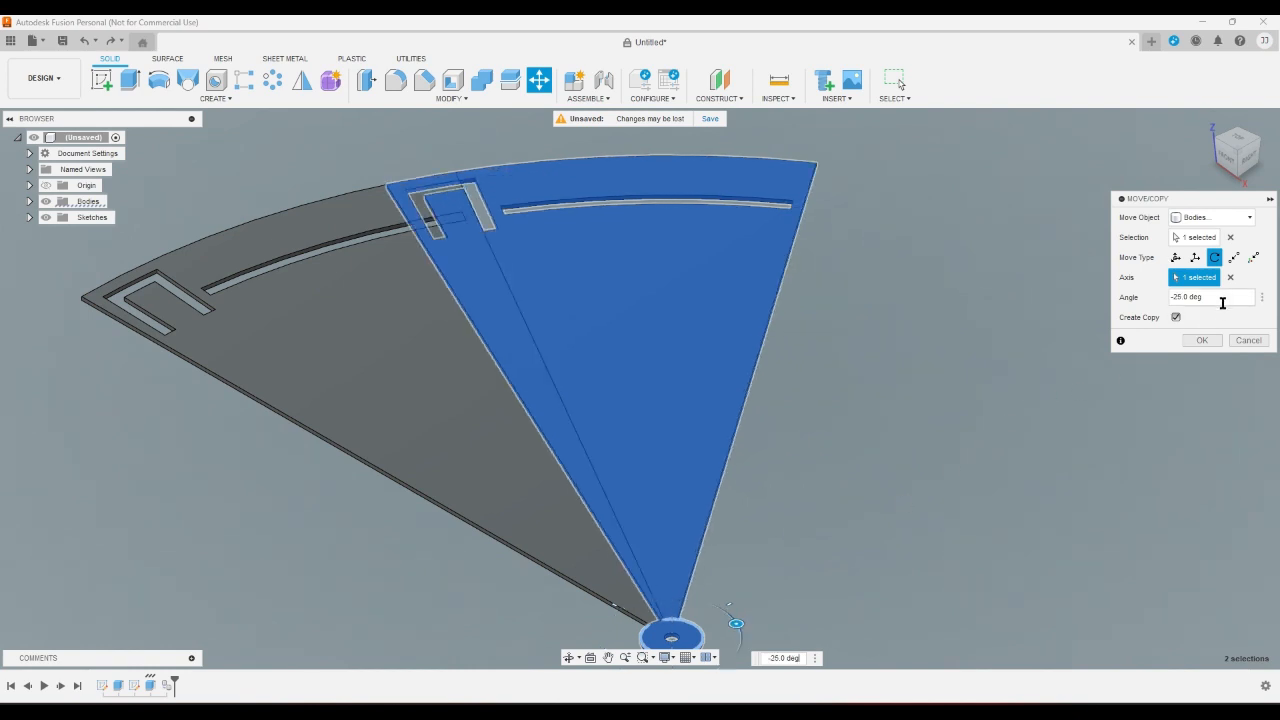
Try a rotation angle of -23*6 deg for the blade copy, check the fan spread from above, and cancel the copy.
text(-23)
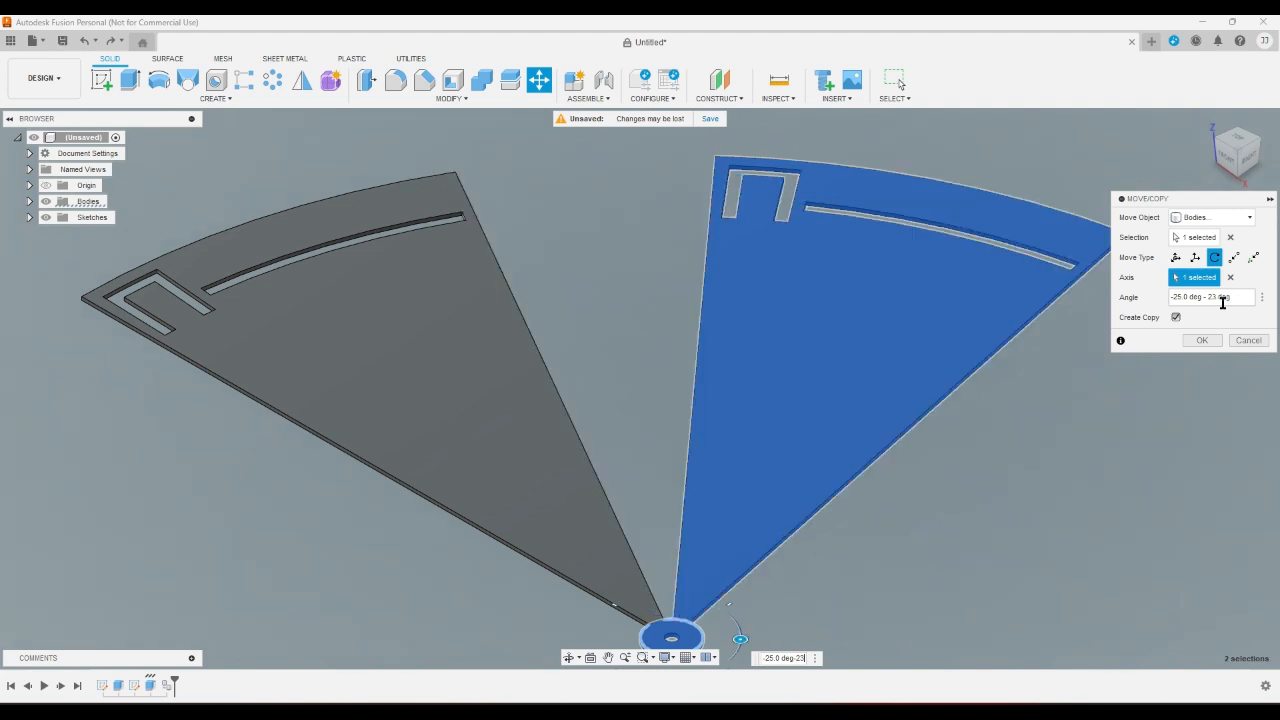
key(BackSpace)
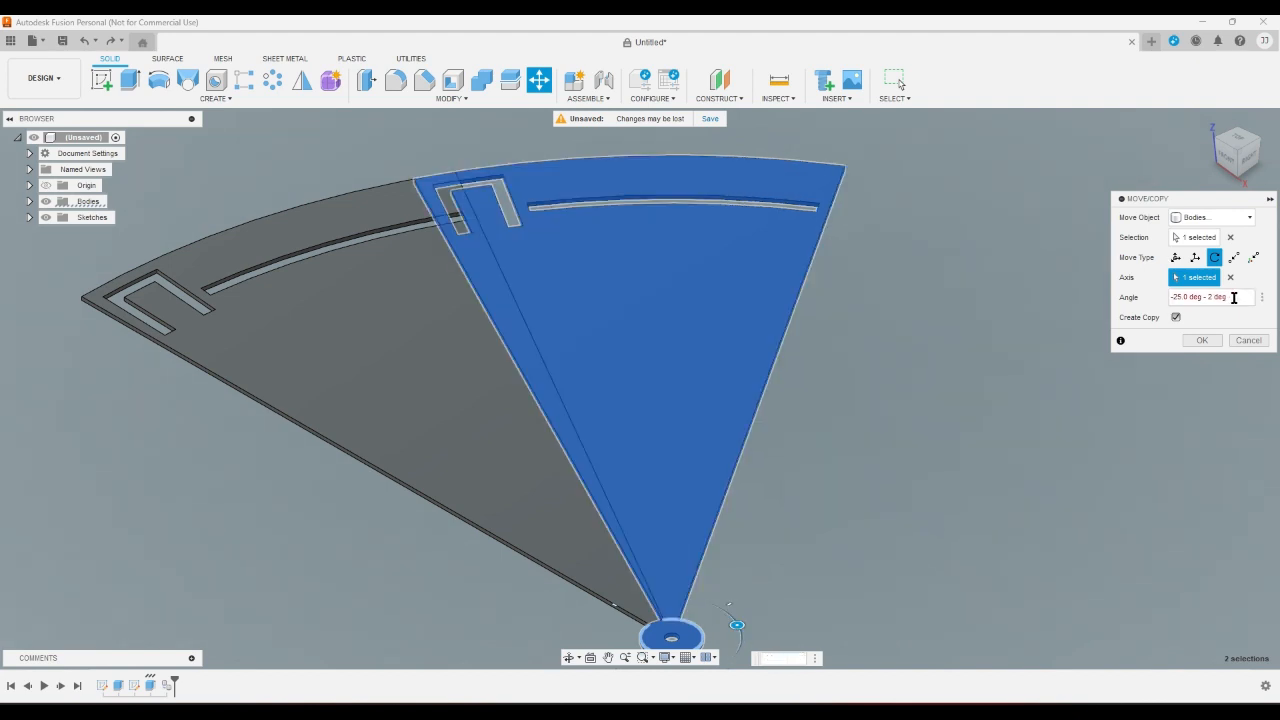
key(BackSpace)
key(BackSpace)
key(BackSpace)
key(BackSpace)
key(BackSpace)
key(BackSpace)
key(BackSpace)
key(BackSpace)
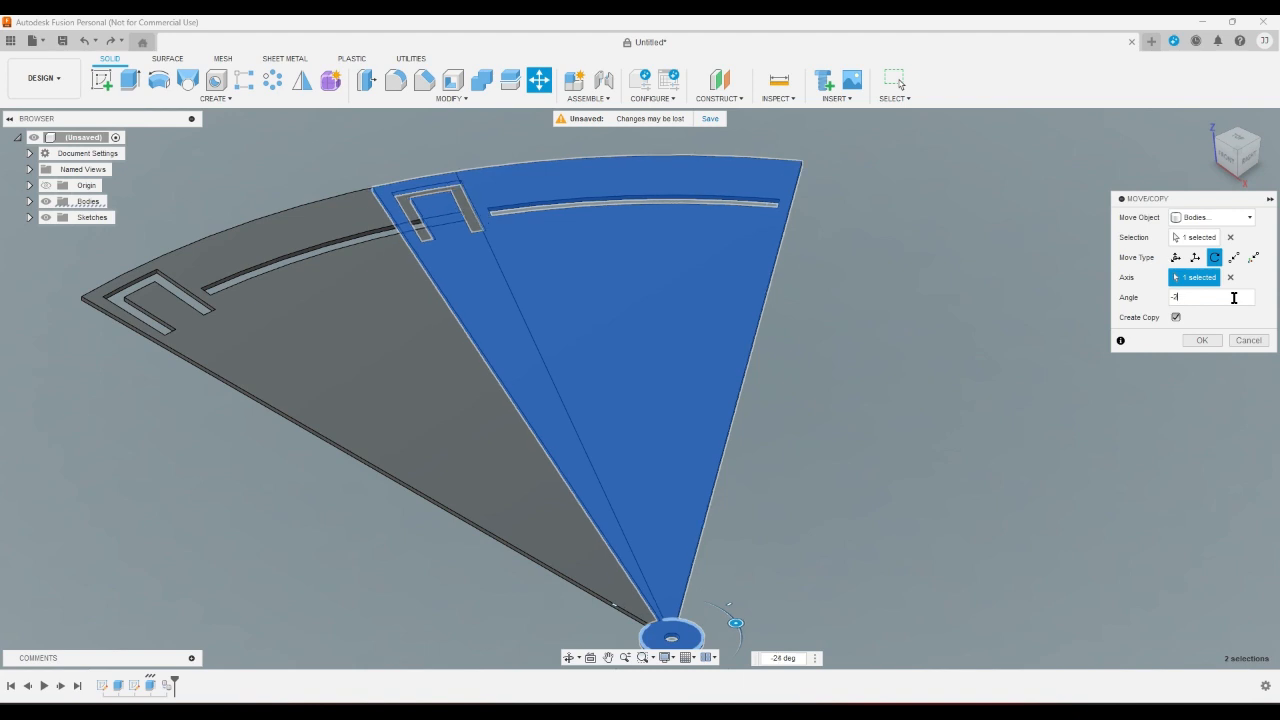
text(3*6)
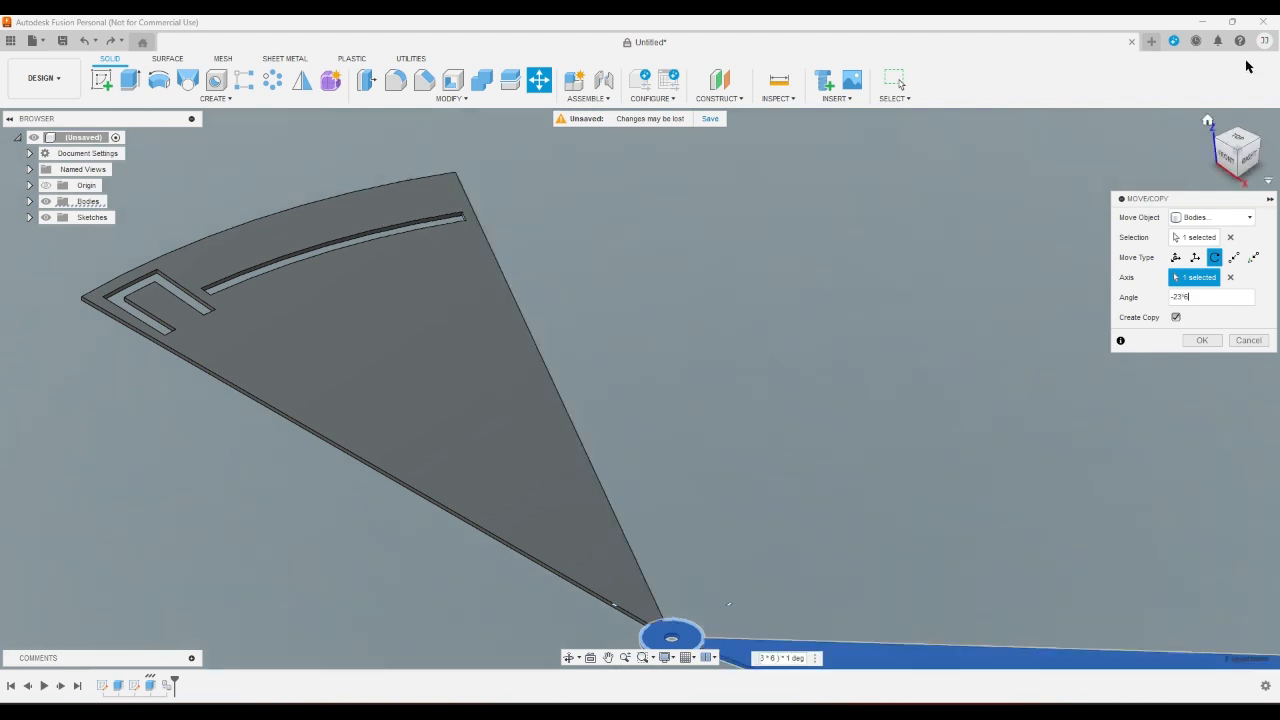
click(1239, 137)
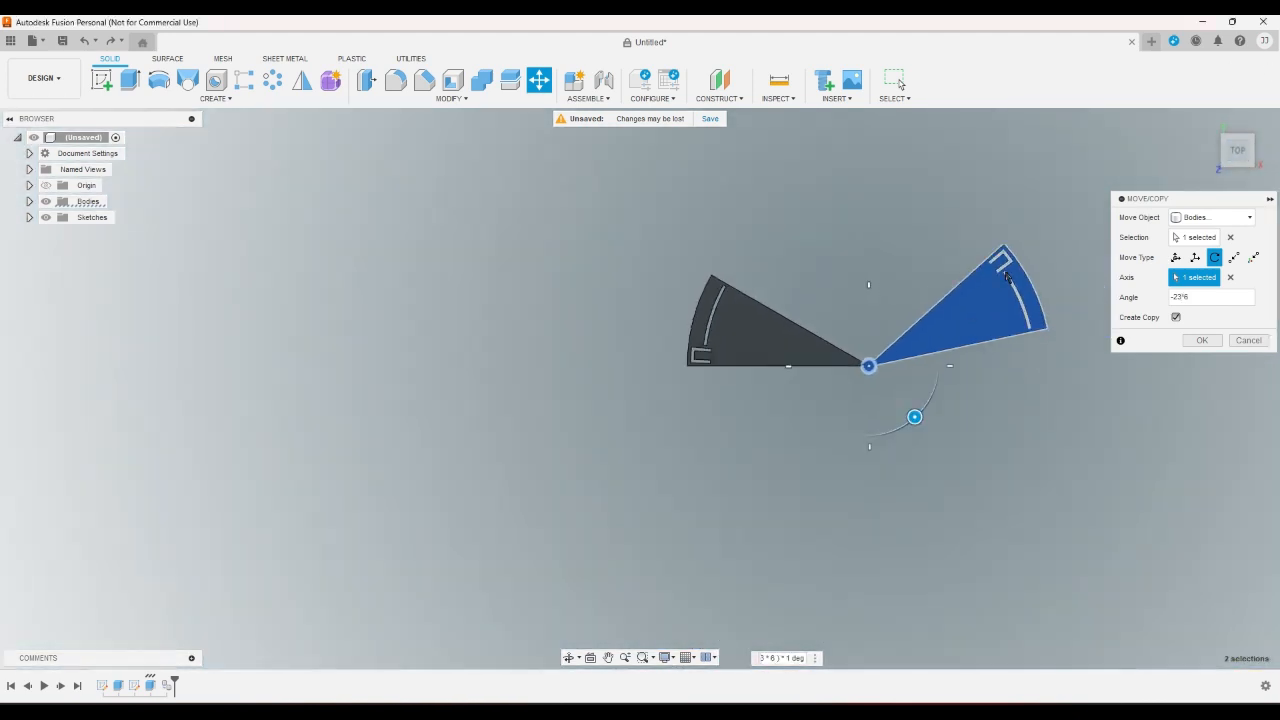
scroll(1048, 274, up, 3)
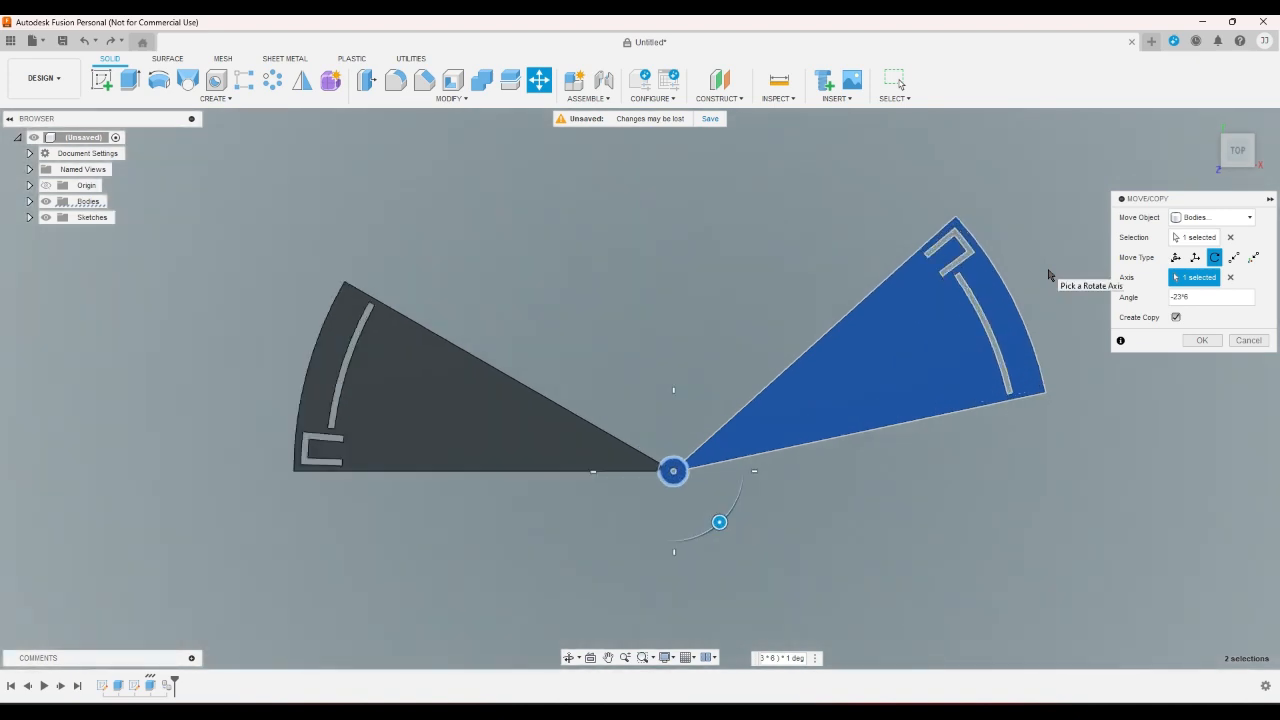
click(1248, 340)
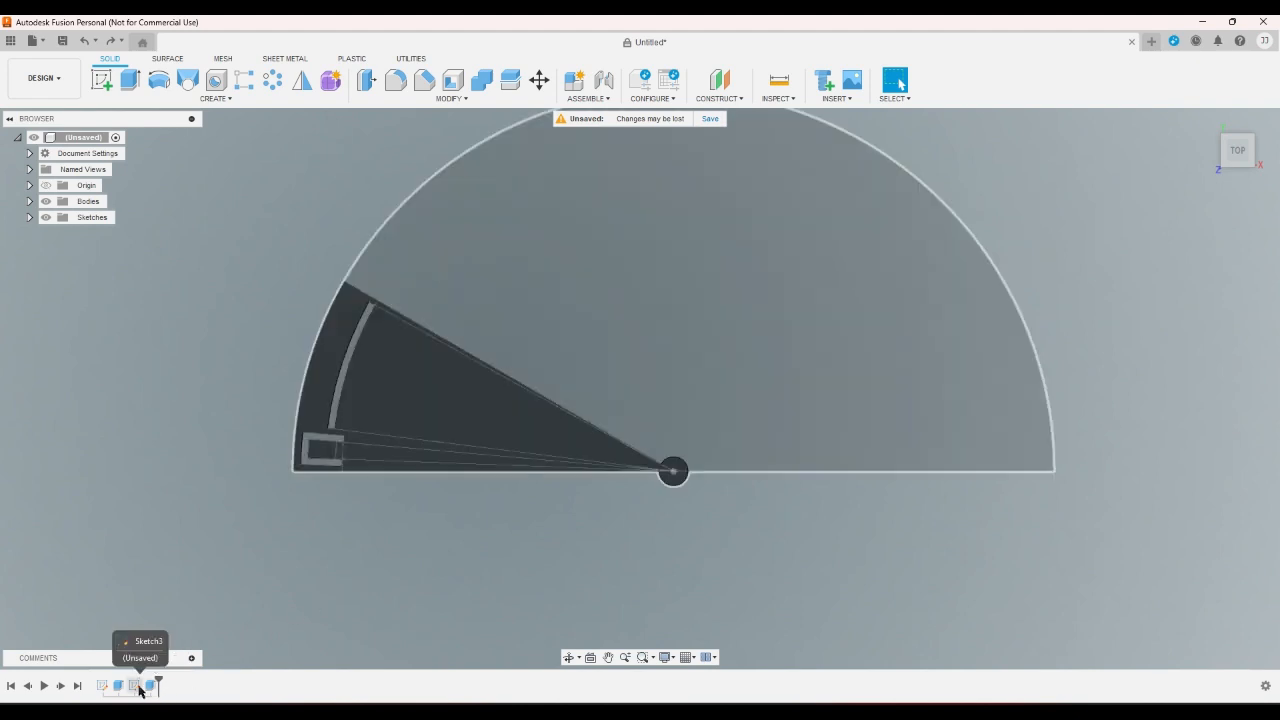
Edit the blade sketch and set the width of the tab inside the U-shaped slot to 4 mm.
double_click(140, 688)
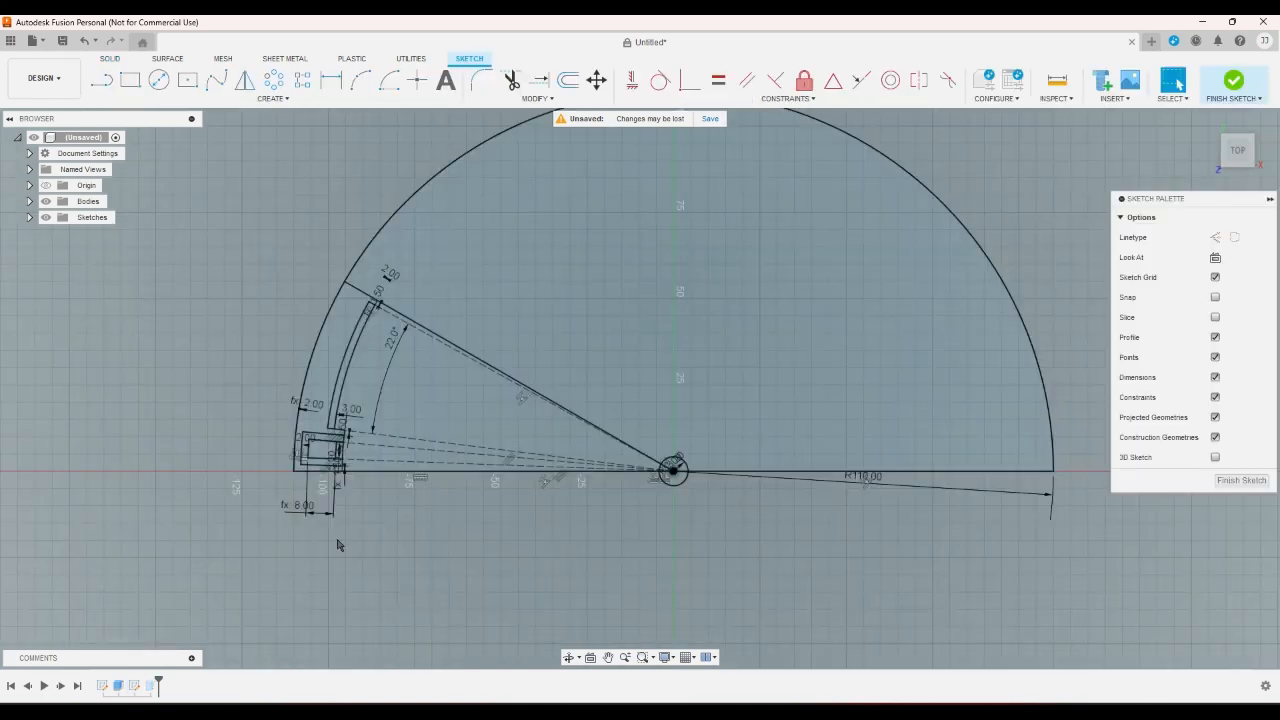
scroll(364, 505, up, 5)
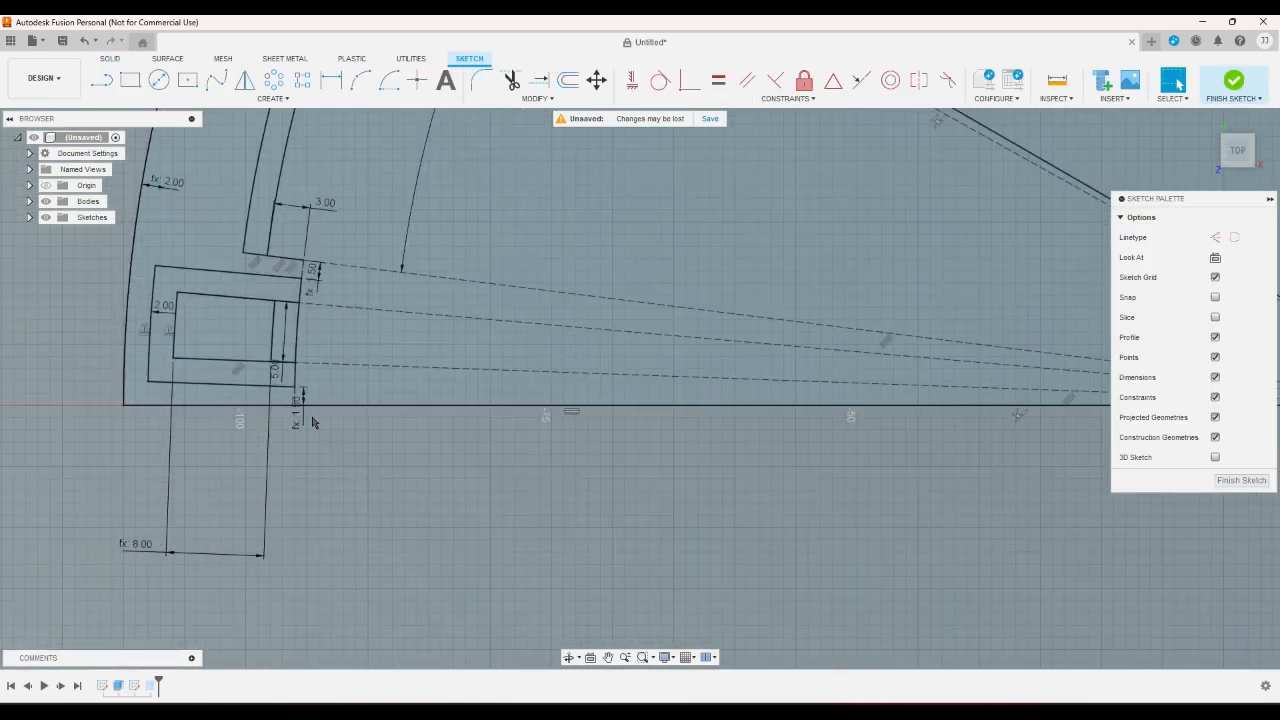
scroll(311, 422, down, 2)
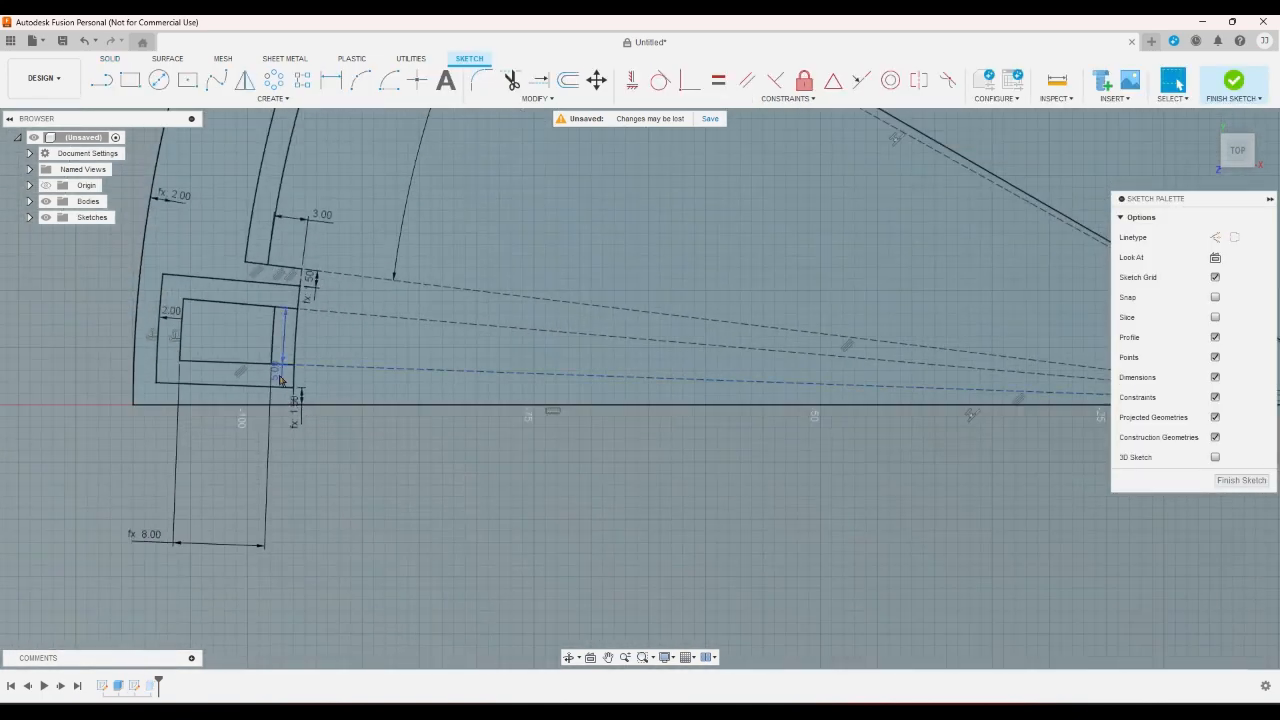
double_click(280, 380)
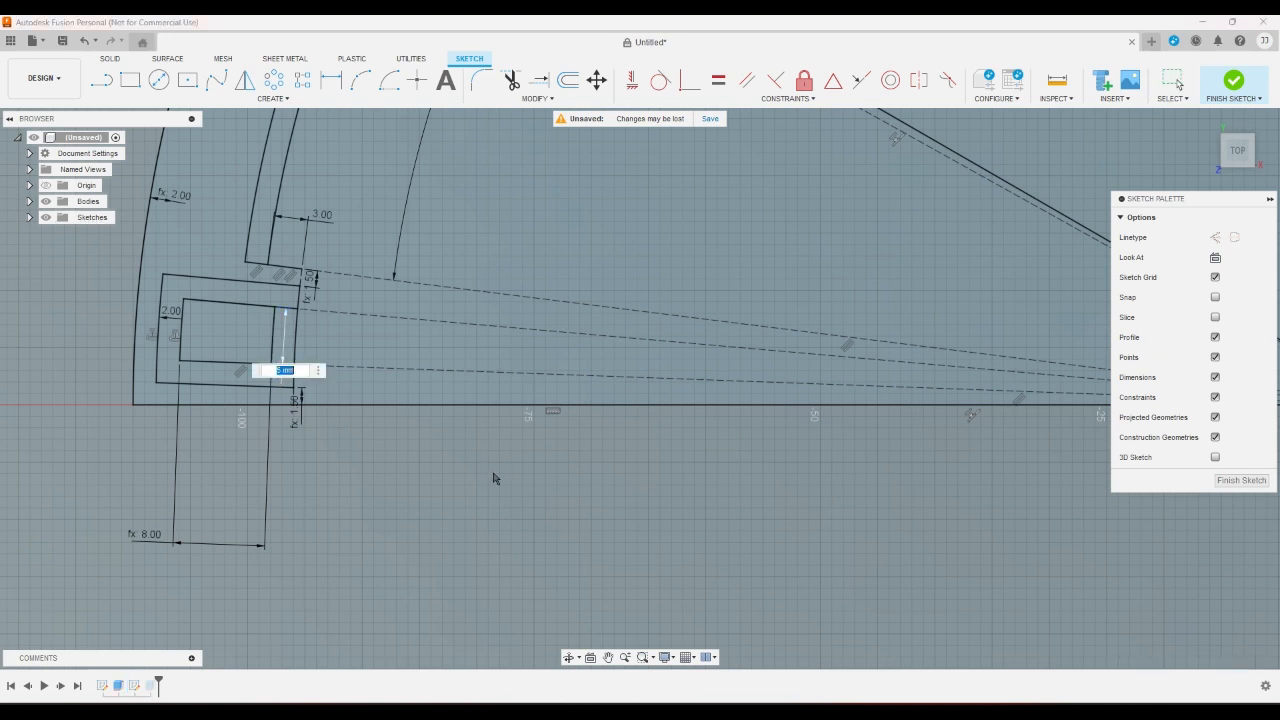
text(4)
key(Return)
scroll(493, 478, down, 5)
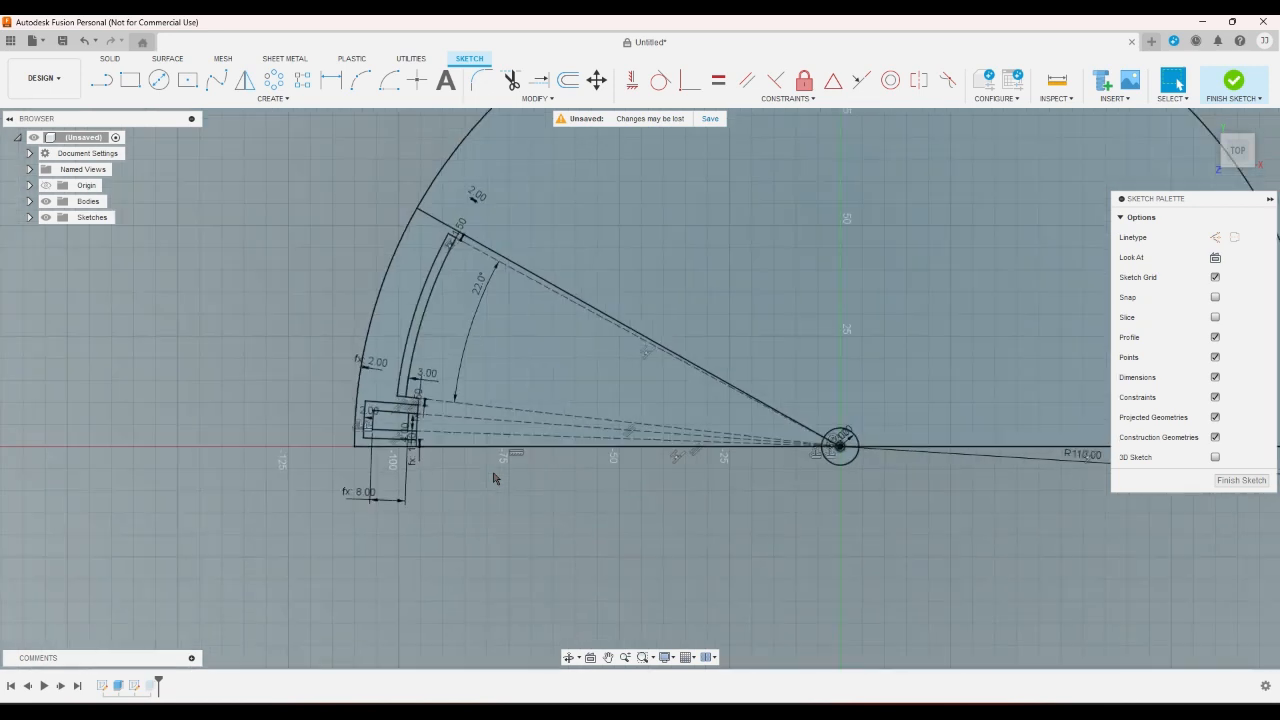
Set the angular span of the curved slot to 25 degrees.
scroll(445, 452, up, 3)
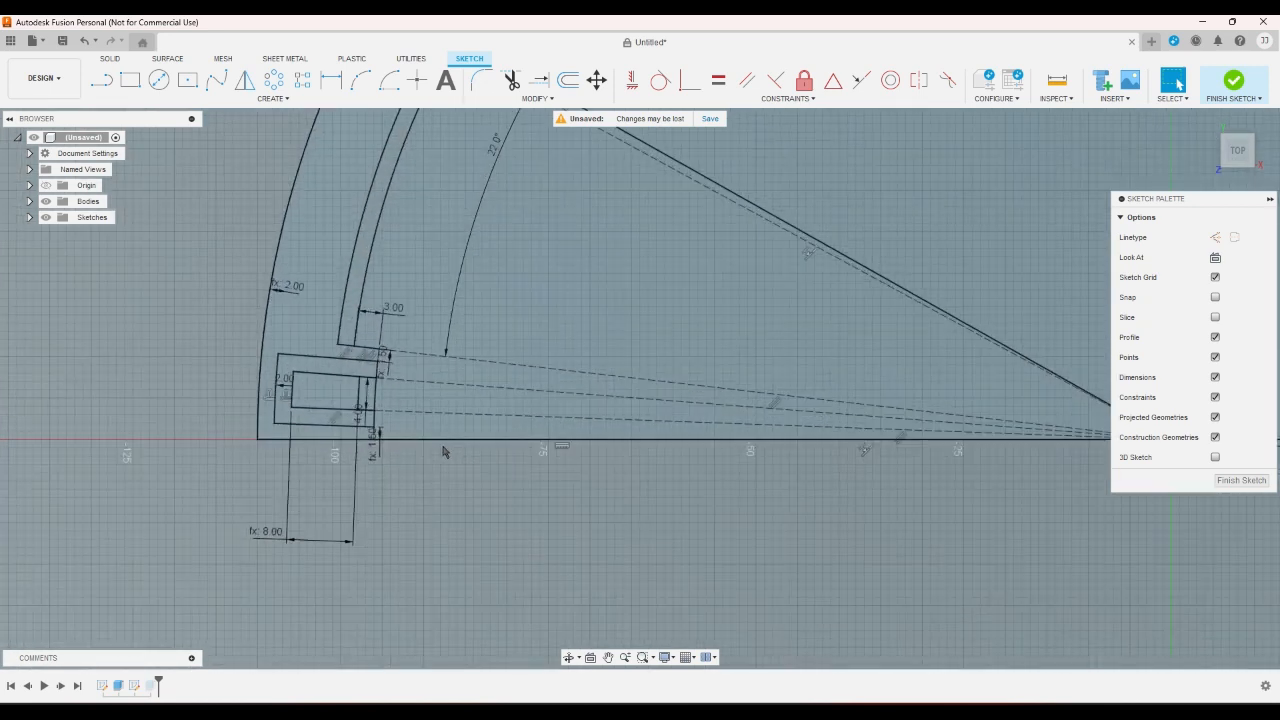
scroll(391, 465, down, 3)
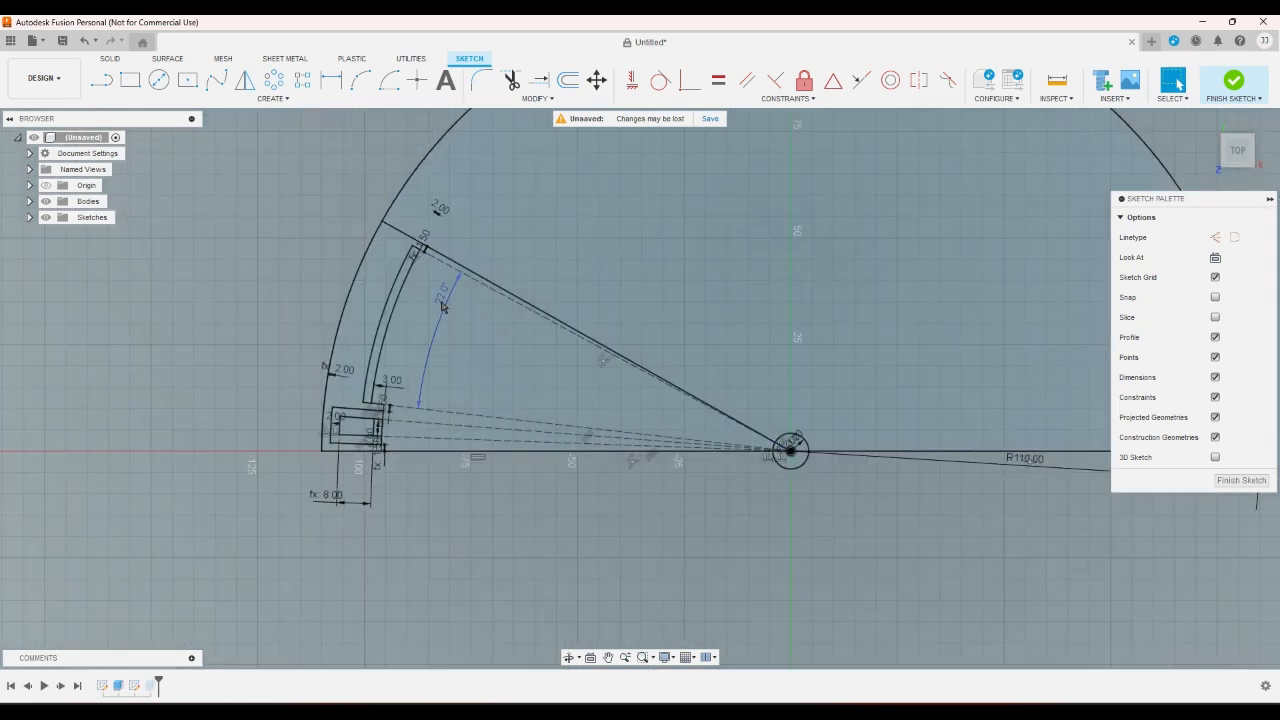
double_click(443, 307)
text(25)
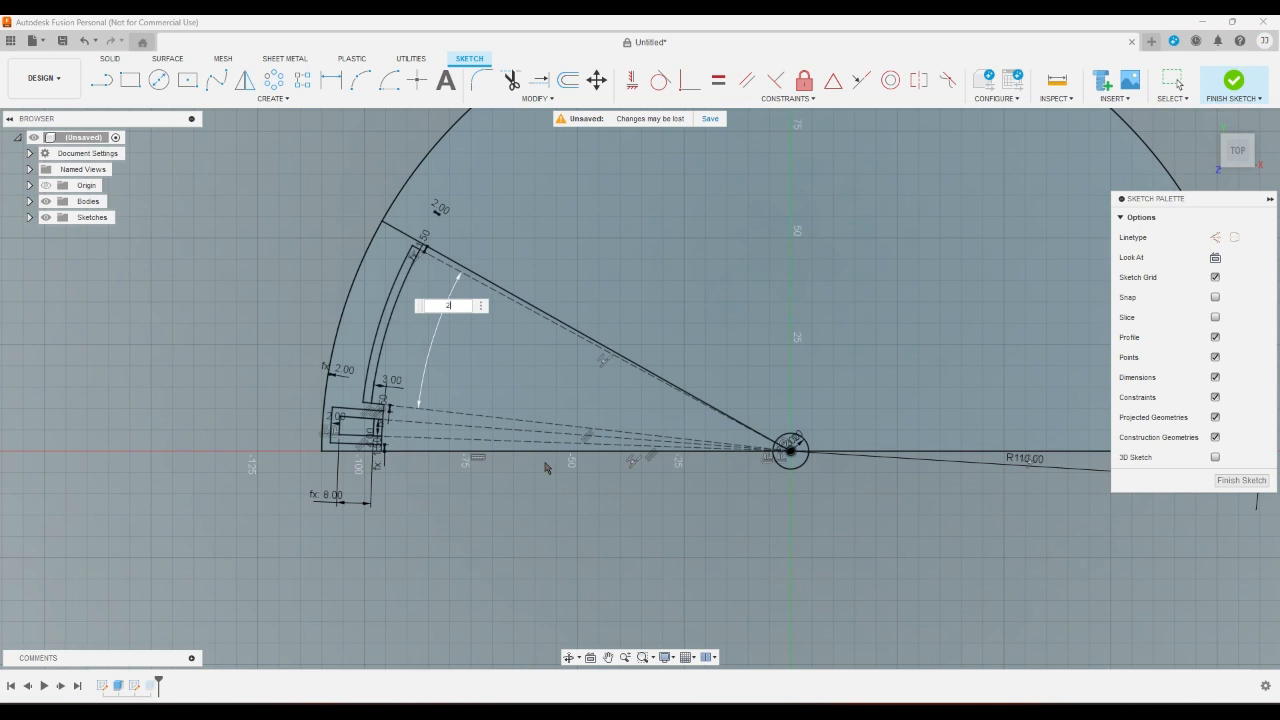
key(Return)
scroll(545, 467, down, 2)
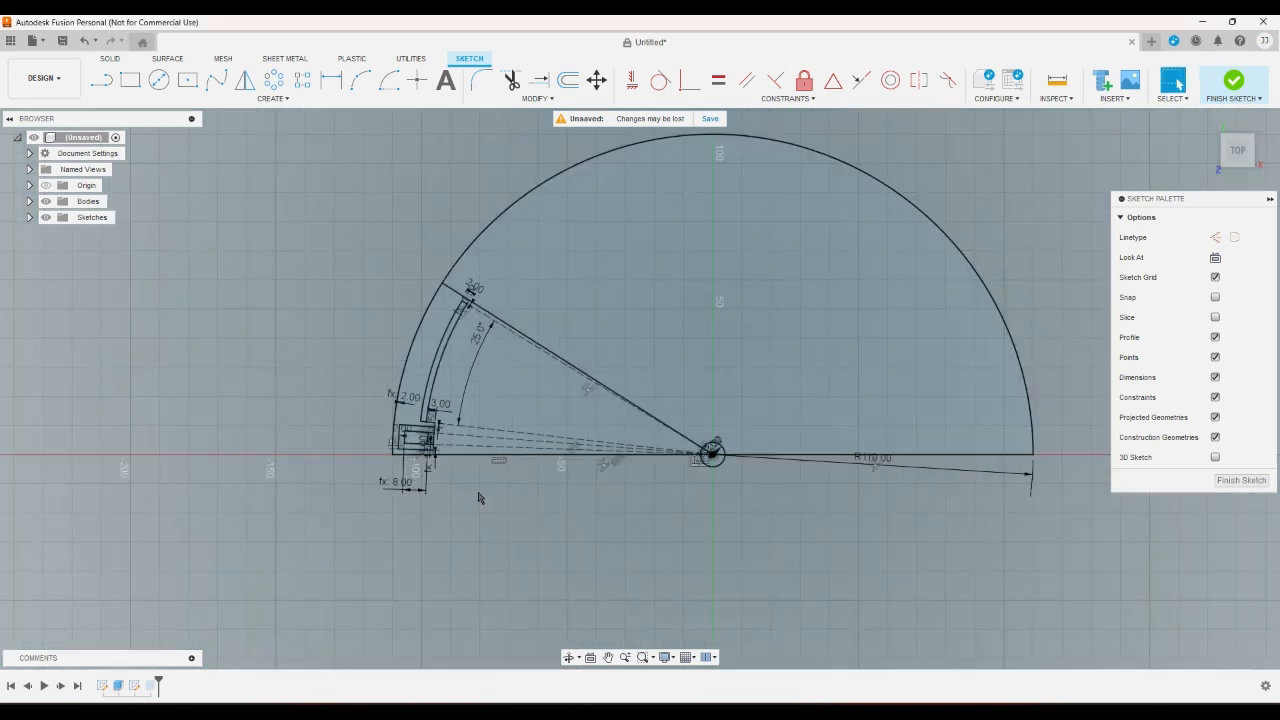
Finish the blade sketch and switch to Ultimaker Cura to bring up its file opening dialog.
scroll(470, 497, up, 2)
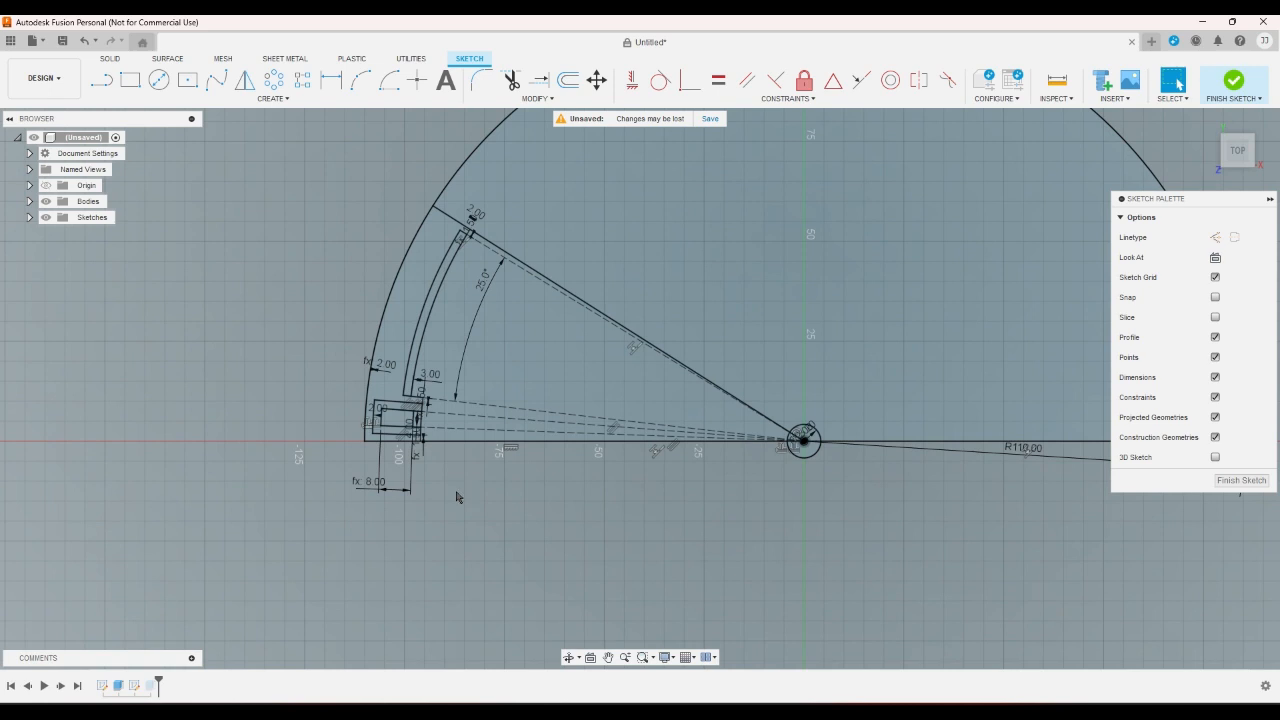
scroll(440, 455, up, 1)
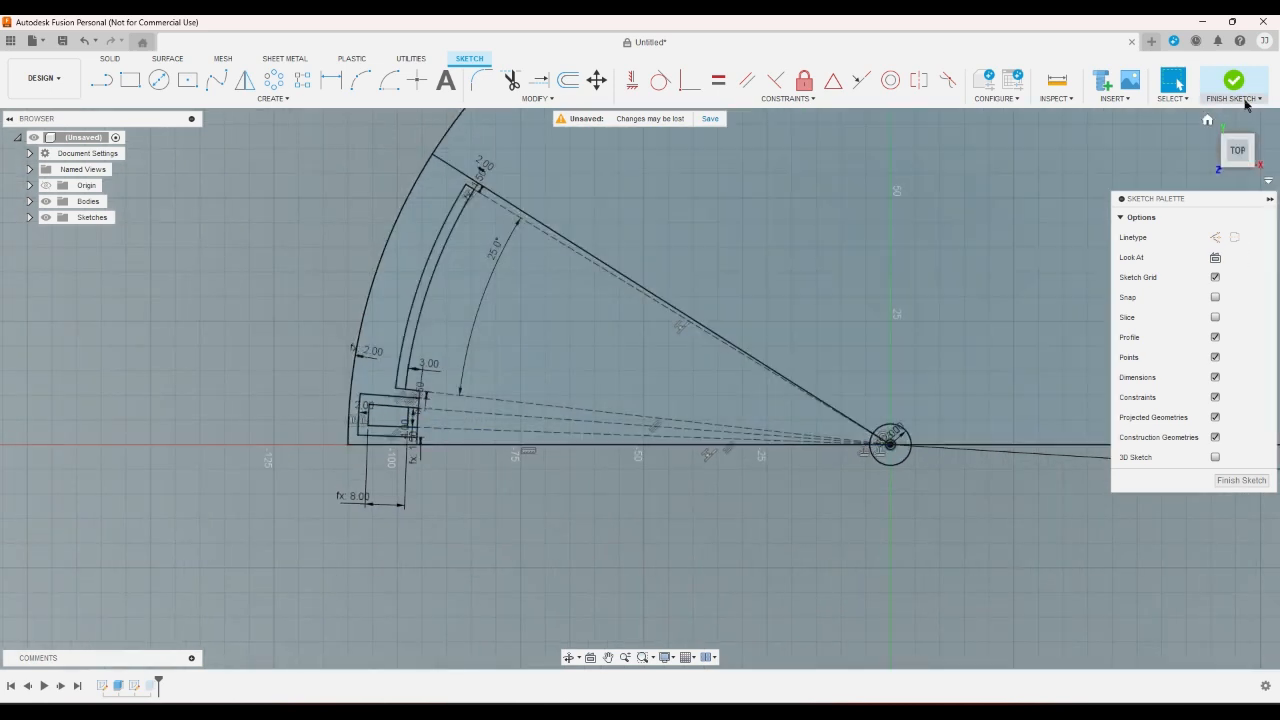
click(1238, 88)
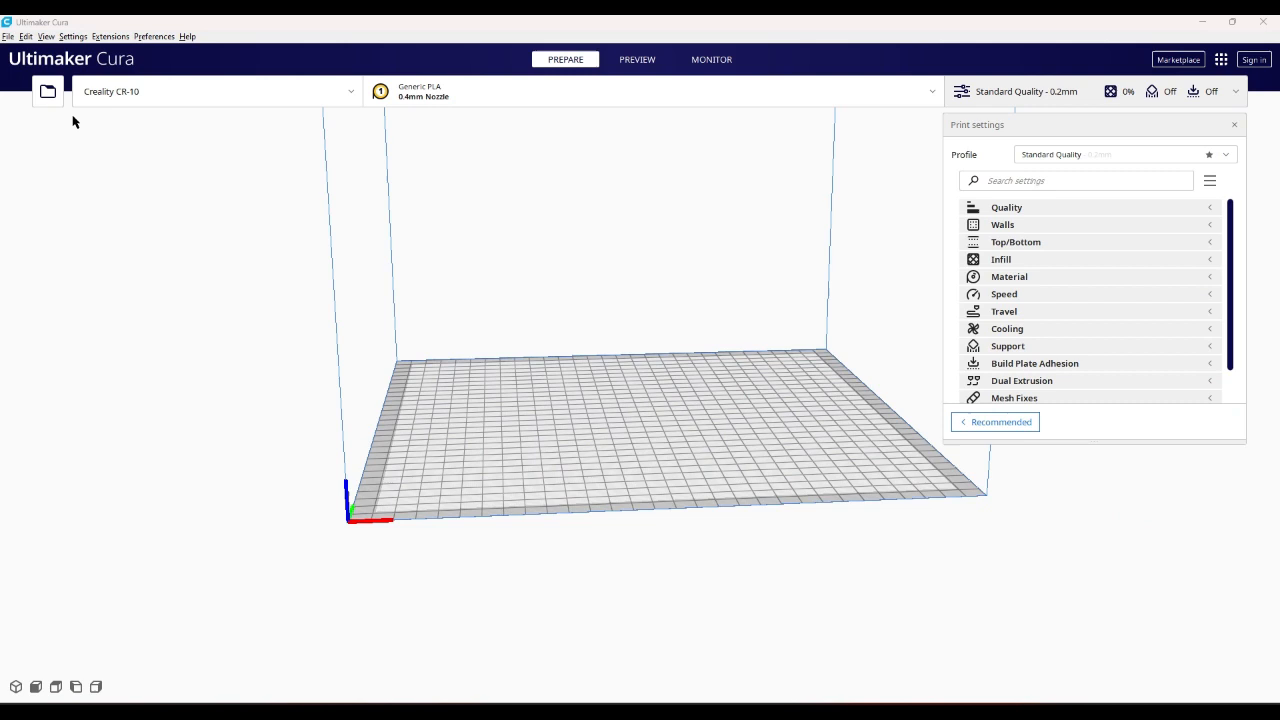
click(47, 91)
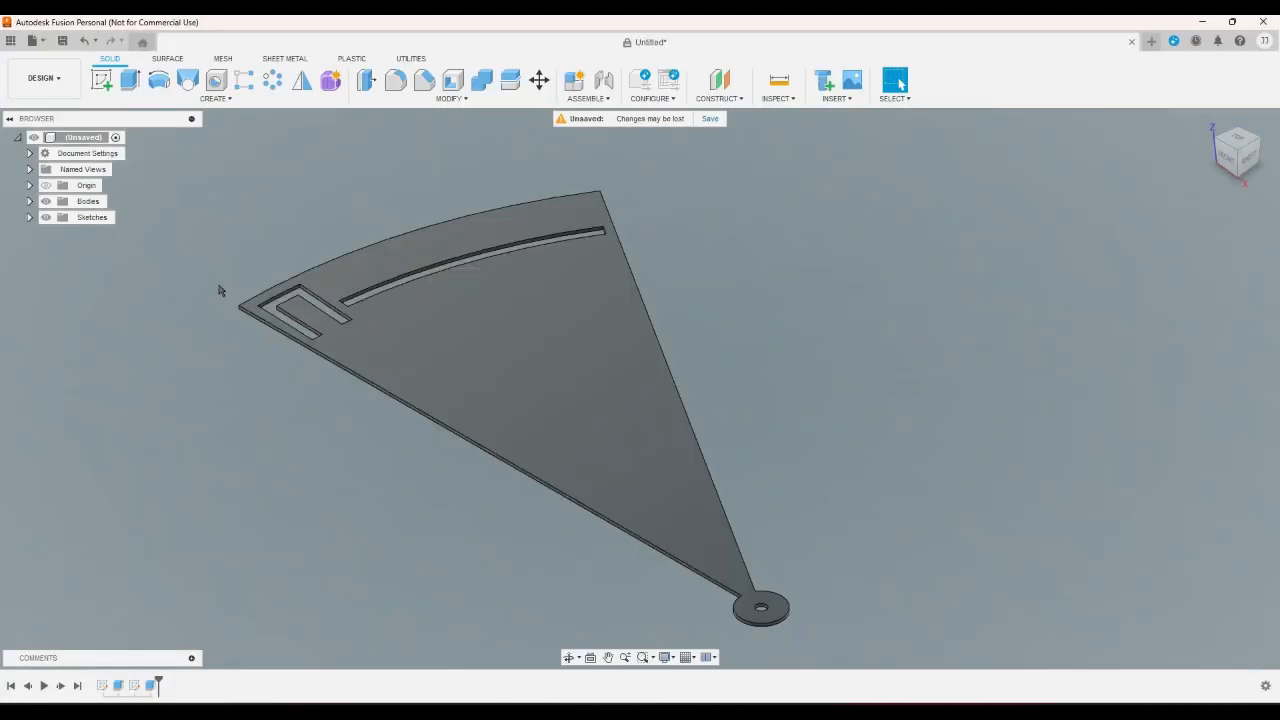
click(29, 201)
click(96, 250)
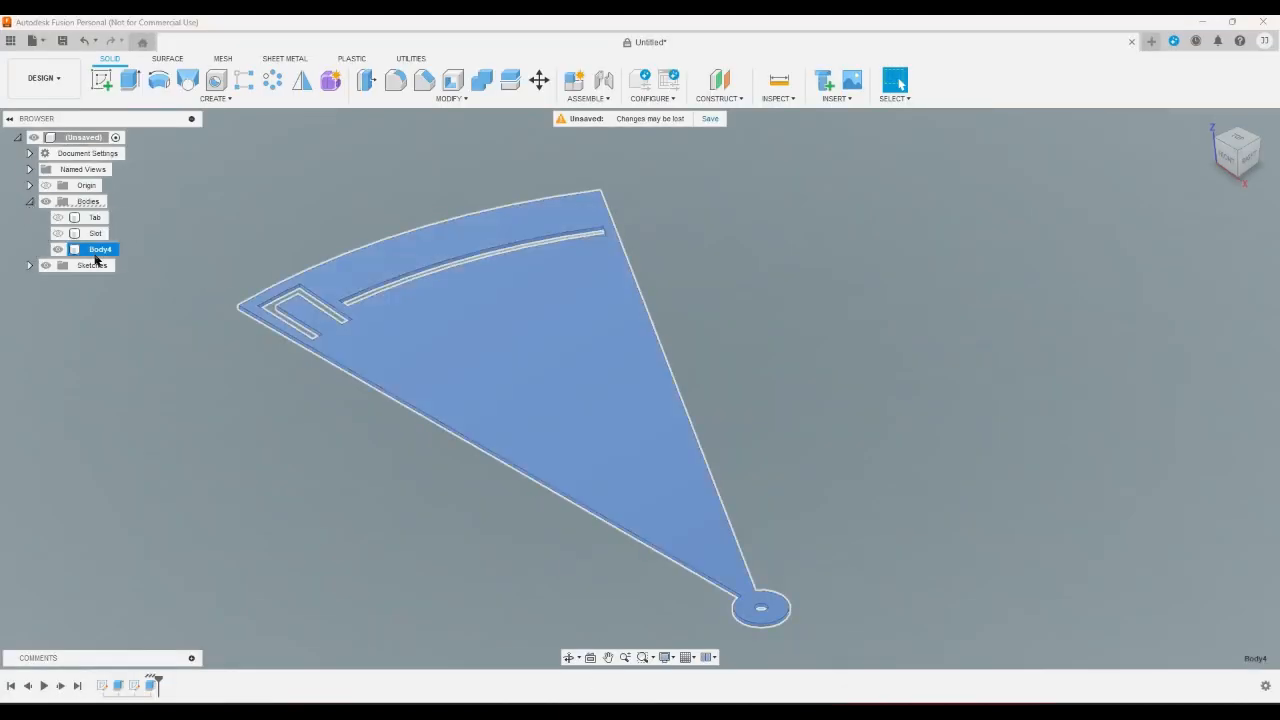
right_click(95, 255)
click(142, 411)
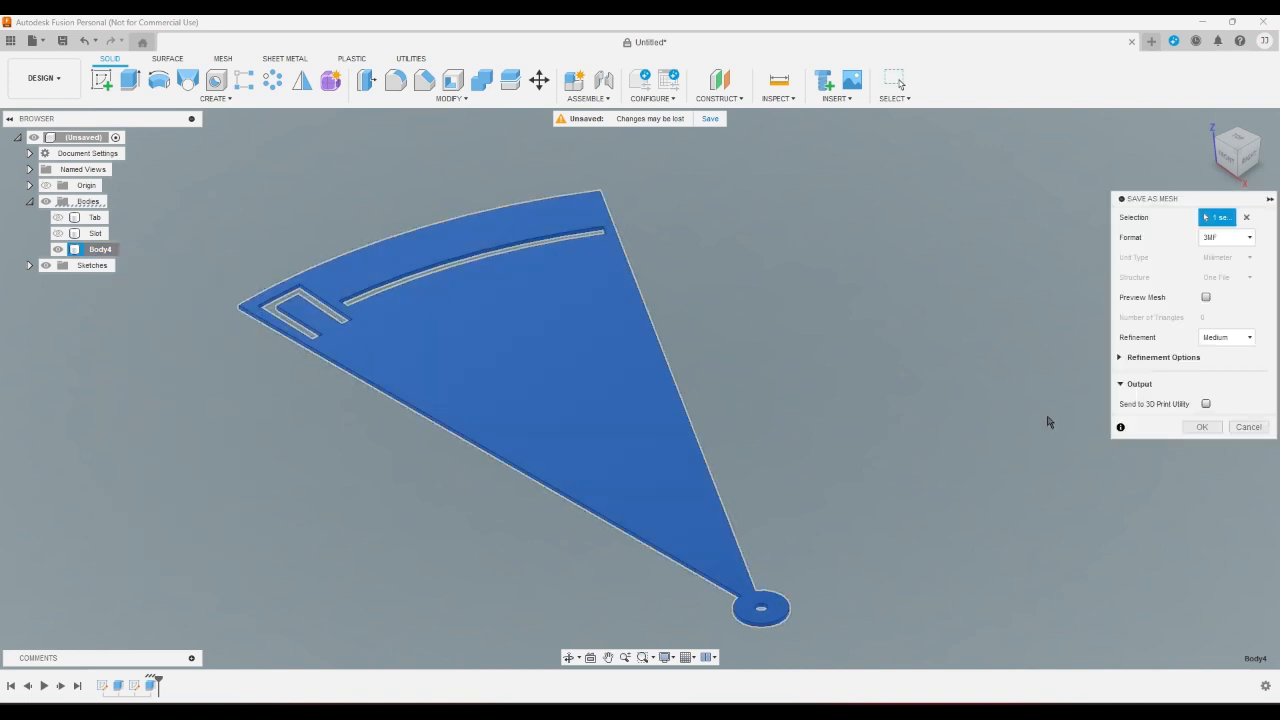
click(1228, 426)
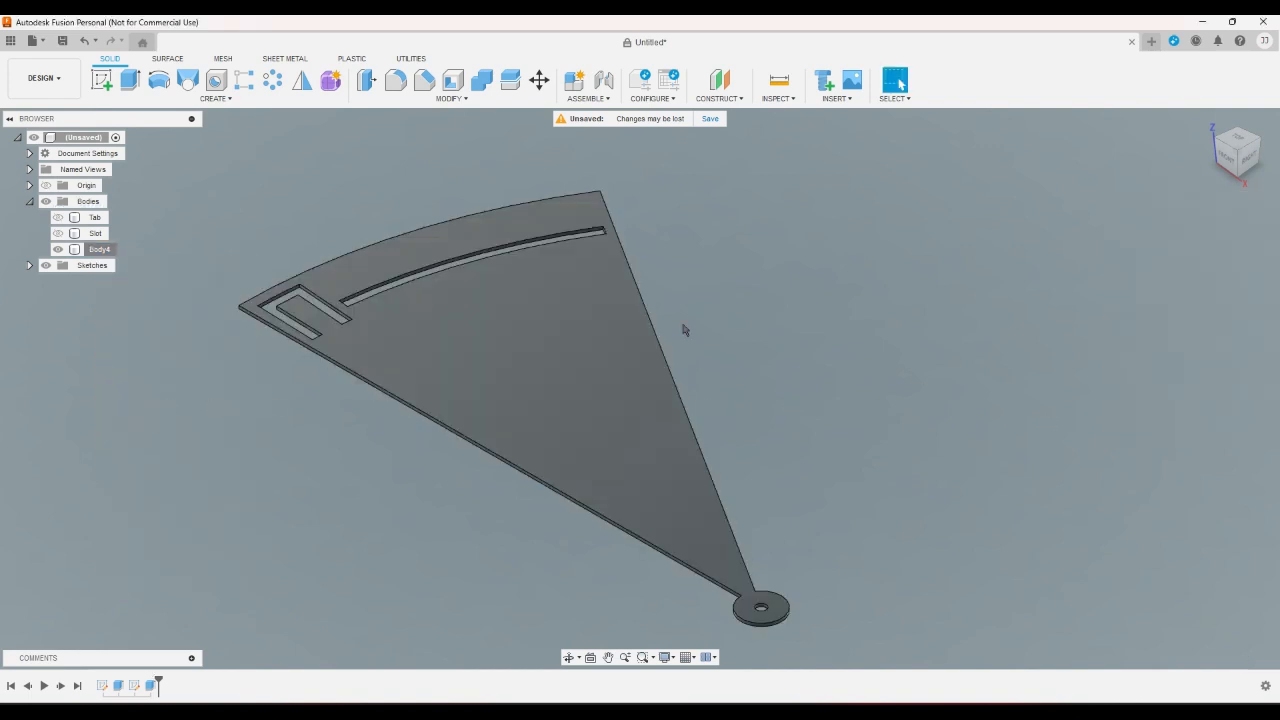
Rename the blade body as Fan Segment.
right_click(100, 251)
click(140, 482)
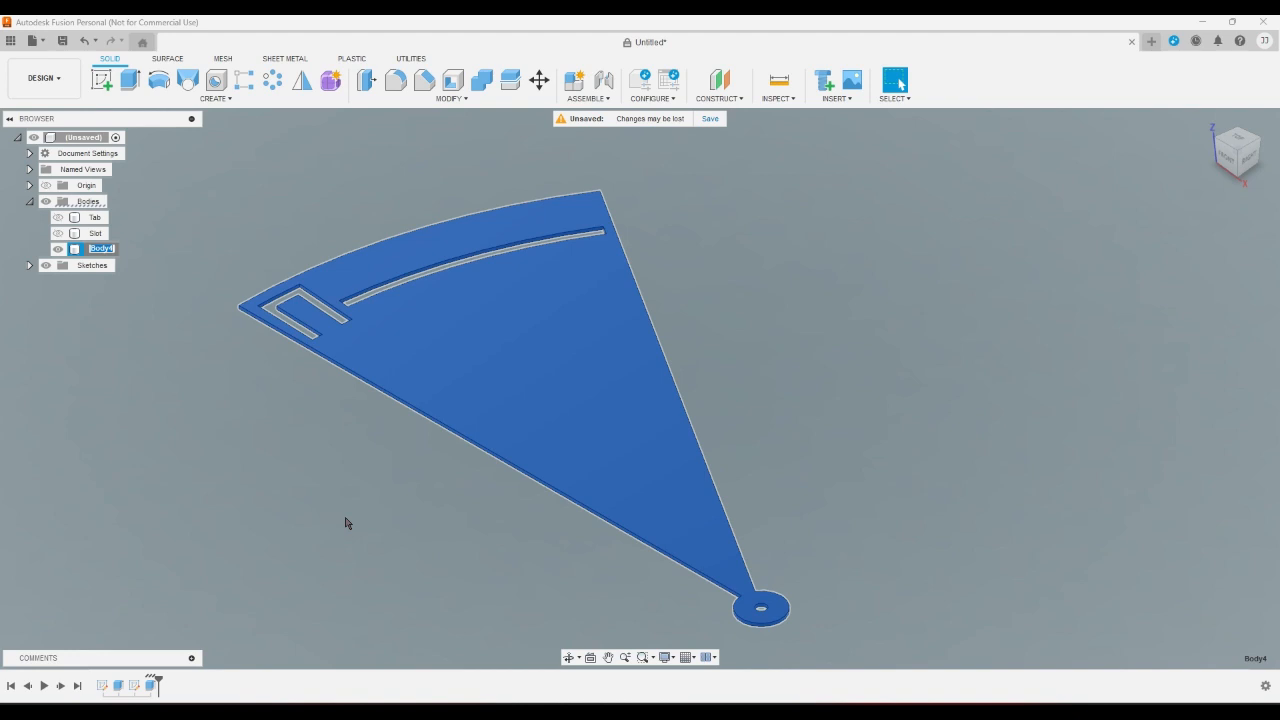
text(Fan Segment)
key(Return)
Export the Fan Segment body as a medium-refinement 3MF mesh named Fan Segment to the Folding Fan/Tests folder on the computer.
right_click(115, 250)
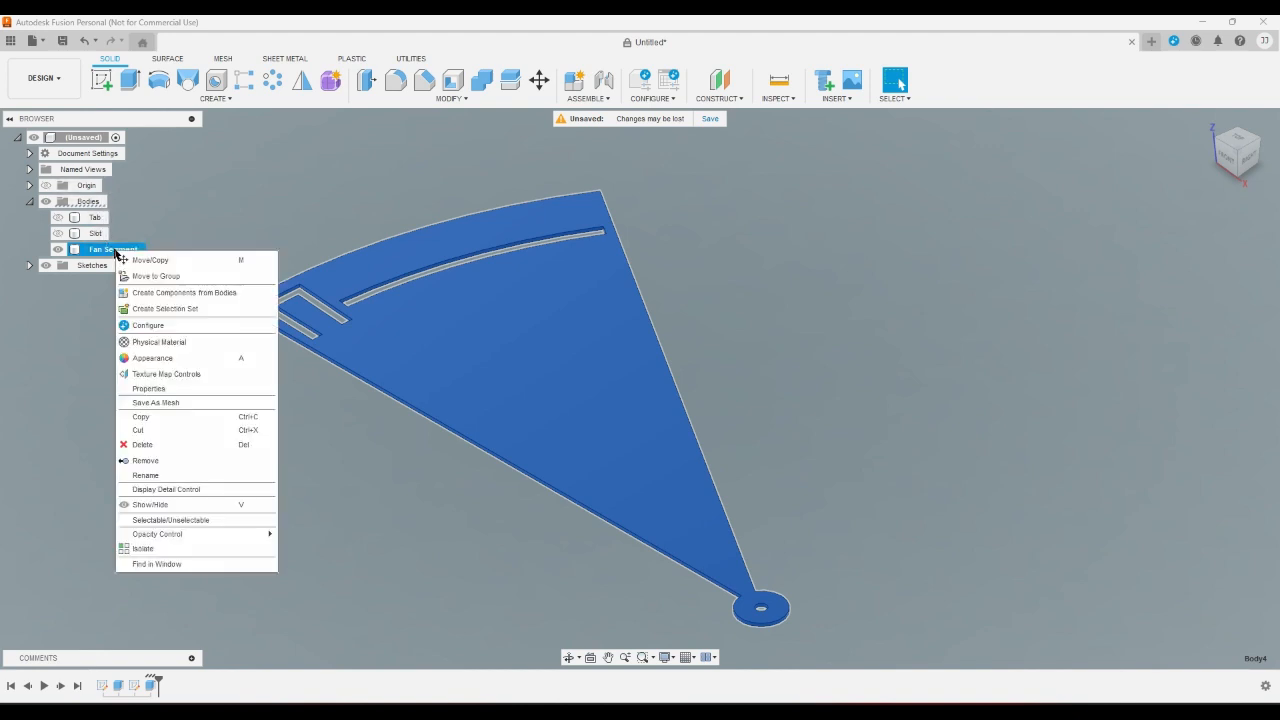
click(171, 403)
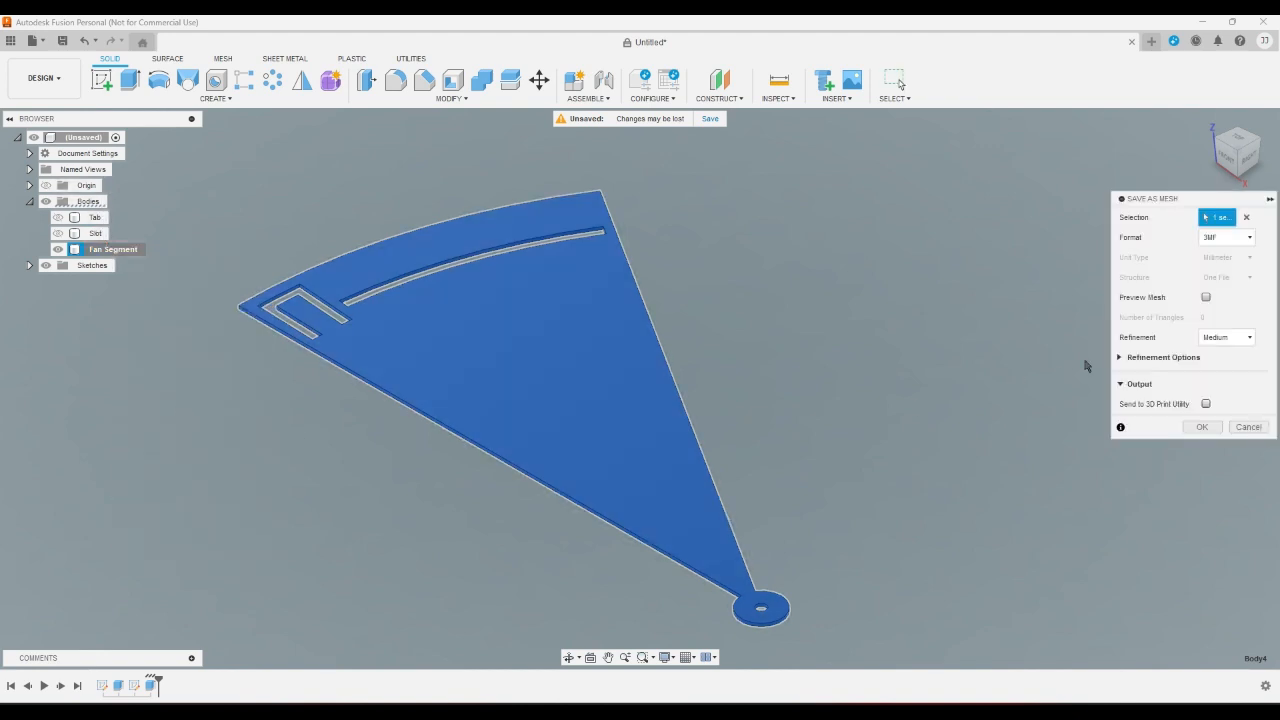
click(1202, 427)
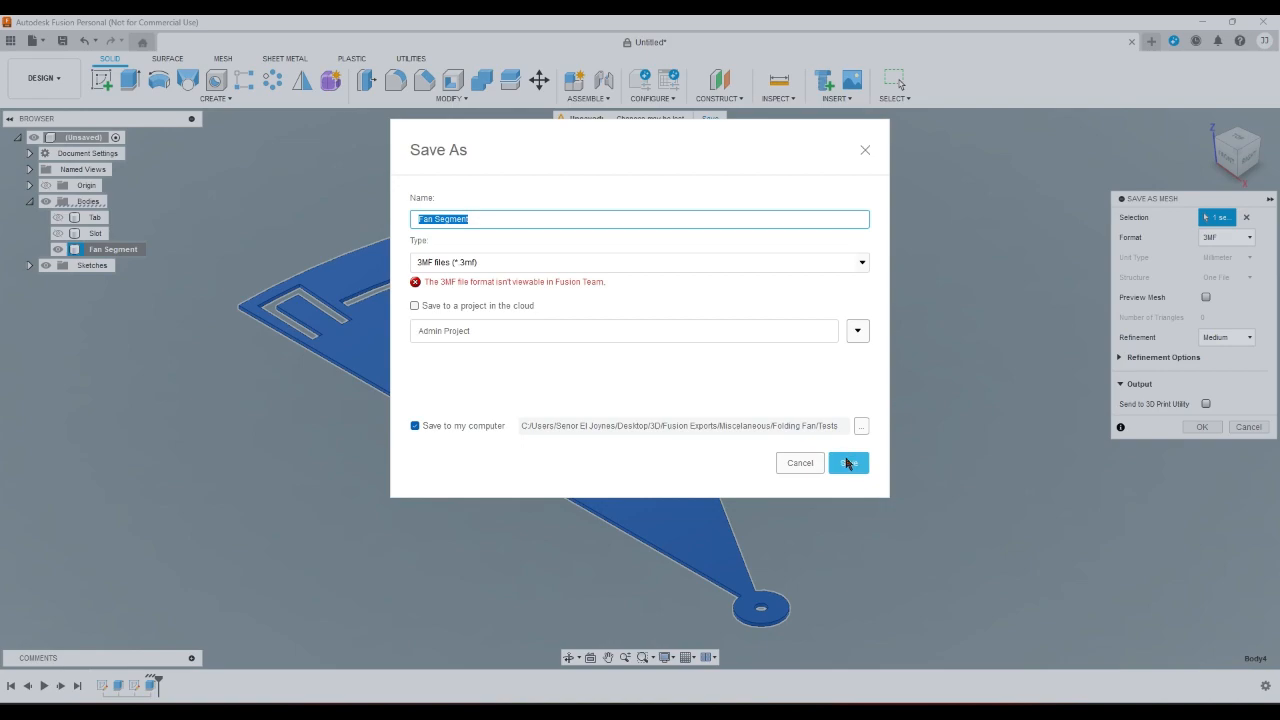
click(848, 463)
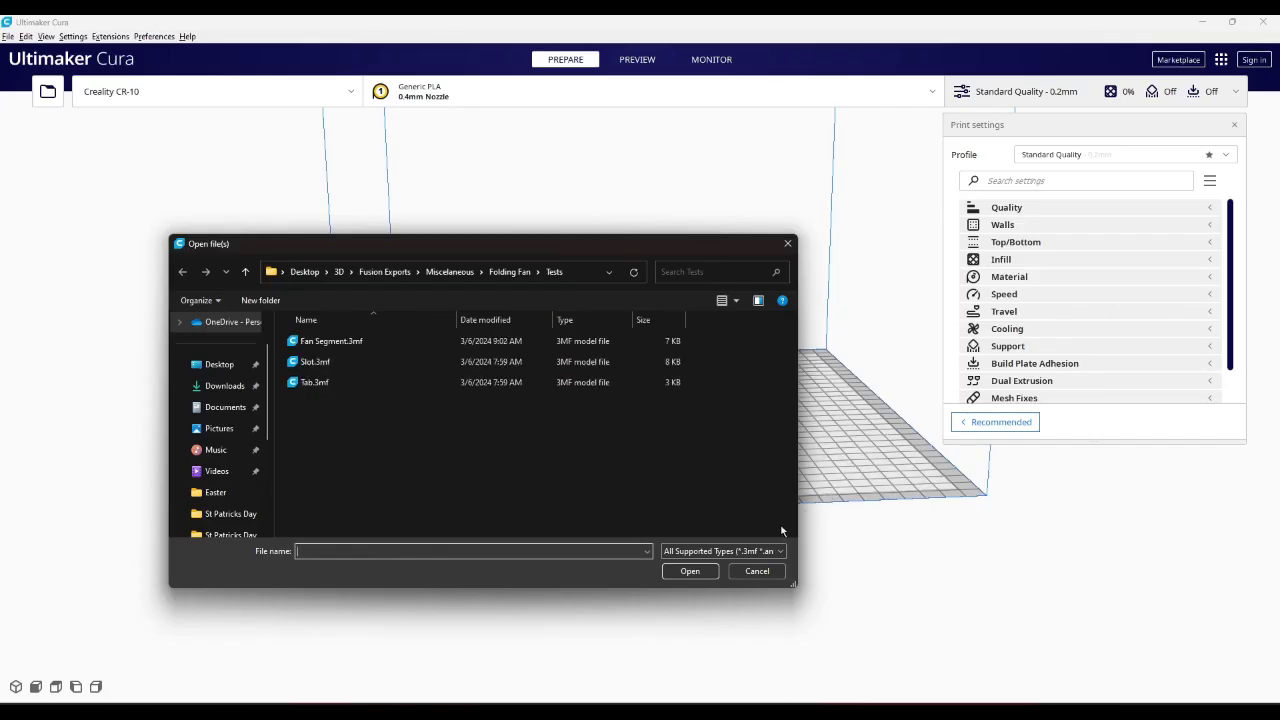
Switch to Ultimaker Cura and load Fan Segment.3mf from the Tests folder onto the build plate.
click(330, 341)
click(690, 571)
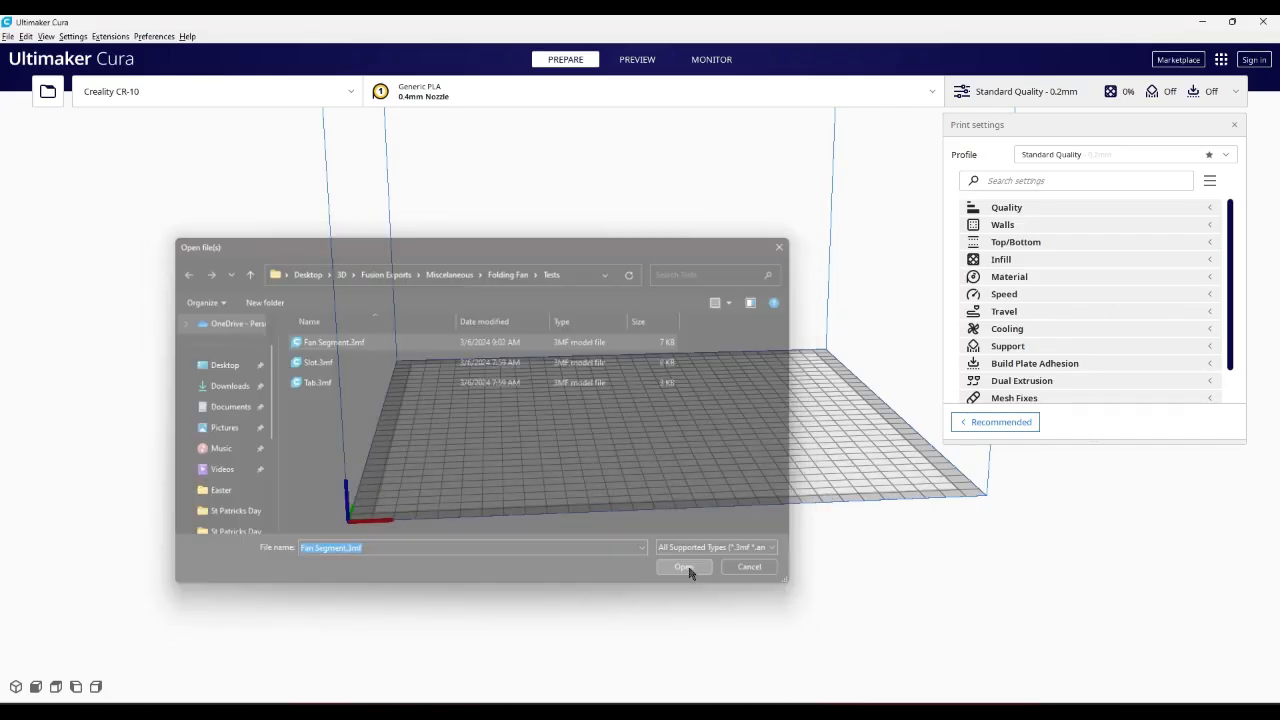
click(277, 516)
Multiply the fan segment to add one copy beside it on the build plate.
right_click(566, 414)
click(592, 421)
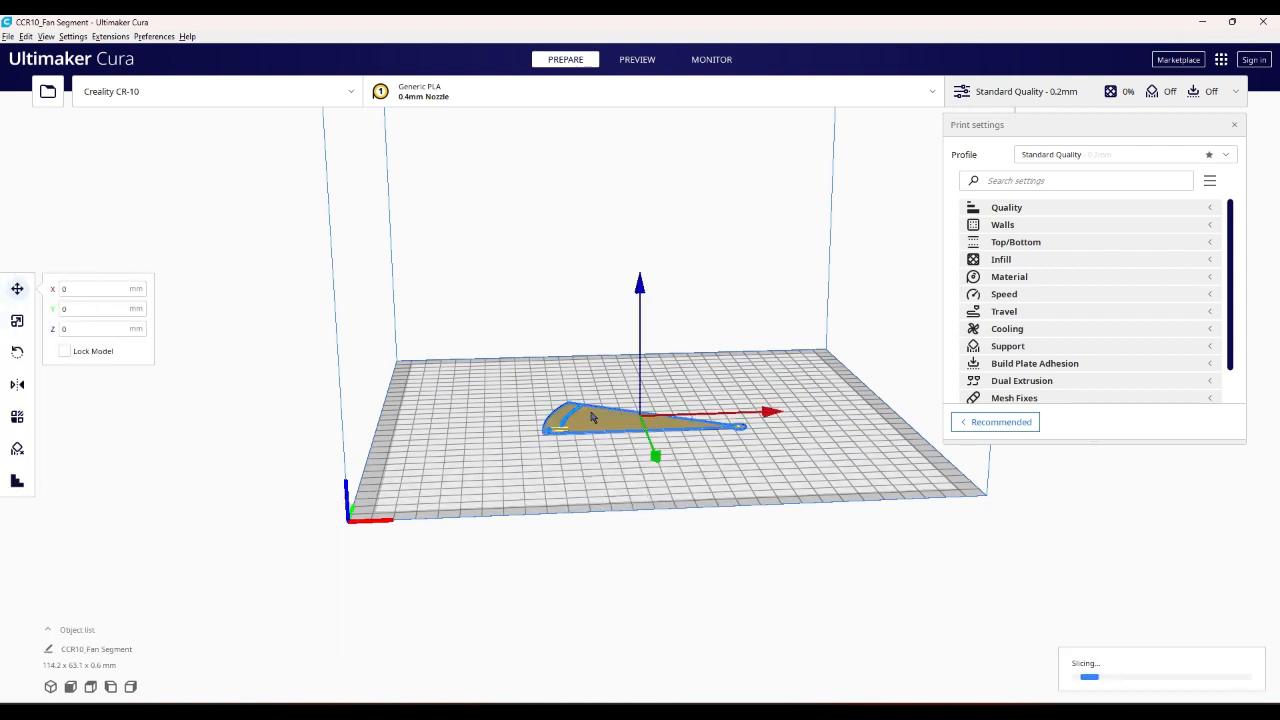
right_click(574, 370)
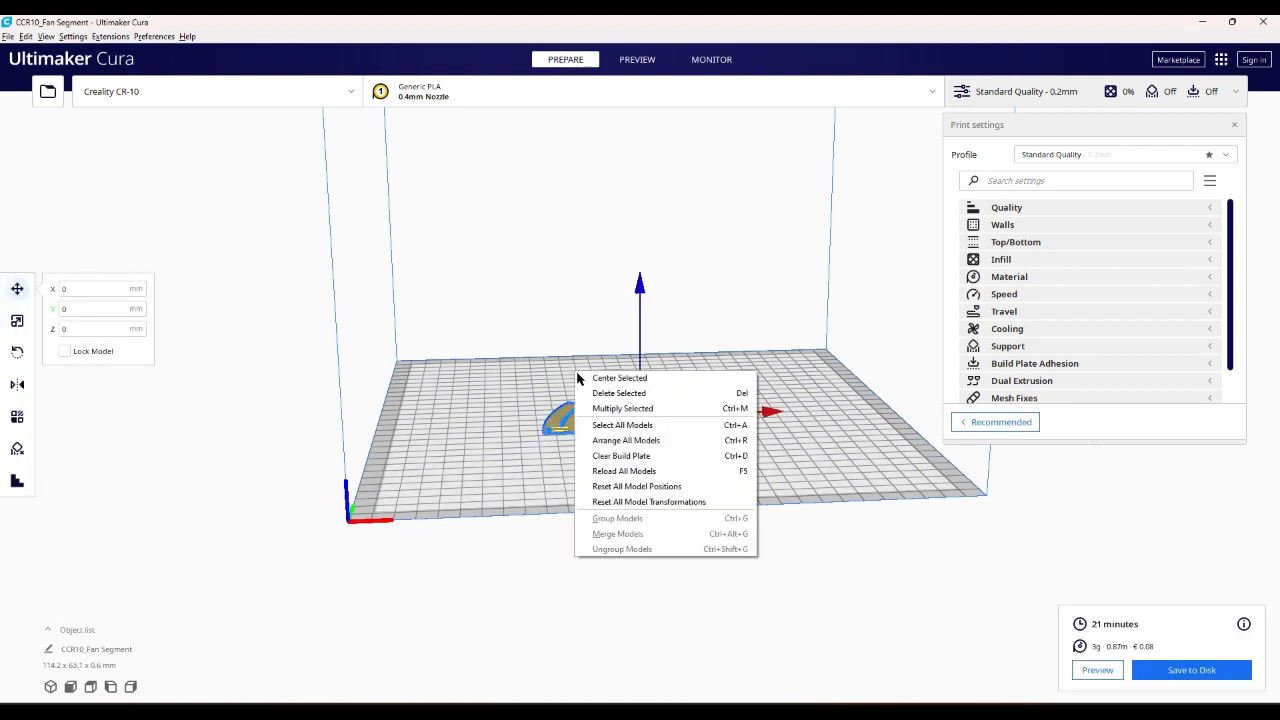
click(619, 410)
click(674, 367)
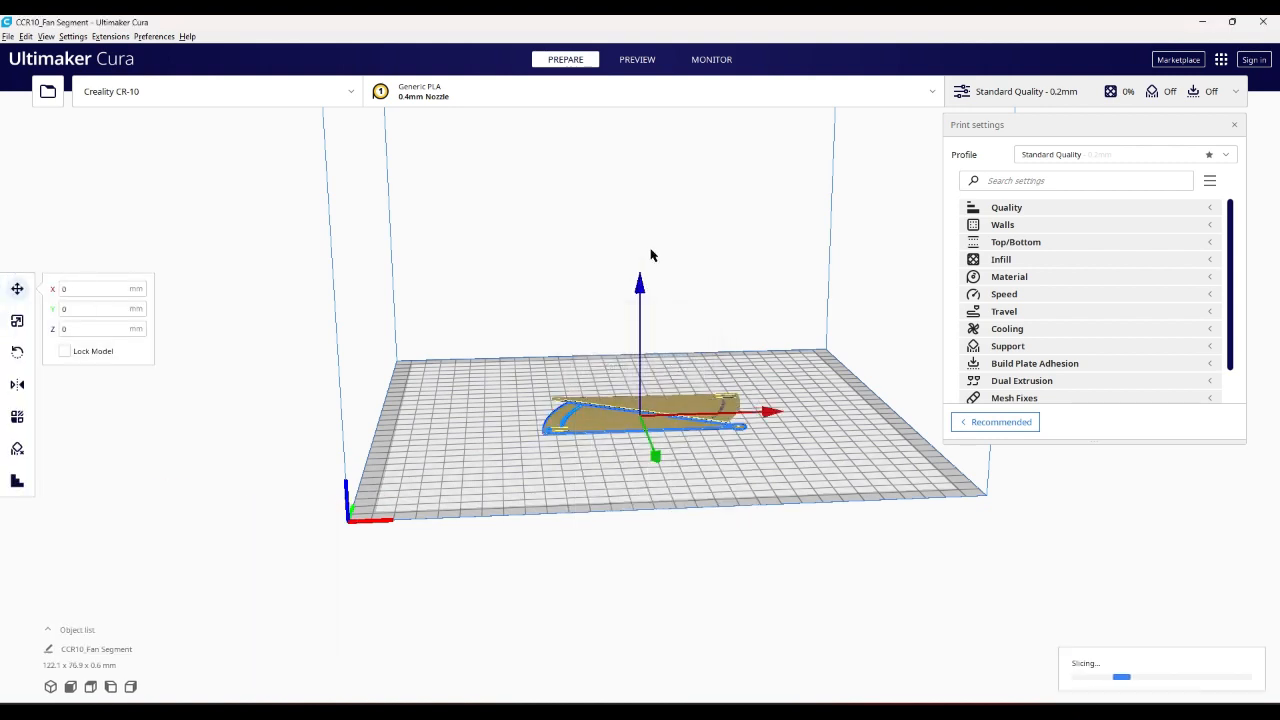
Preview the sliced layers and examine the slots, tabs and pivot rings of both fan segments.
click(637, 63)
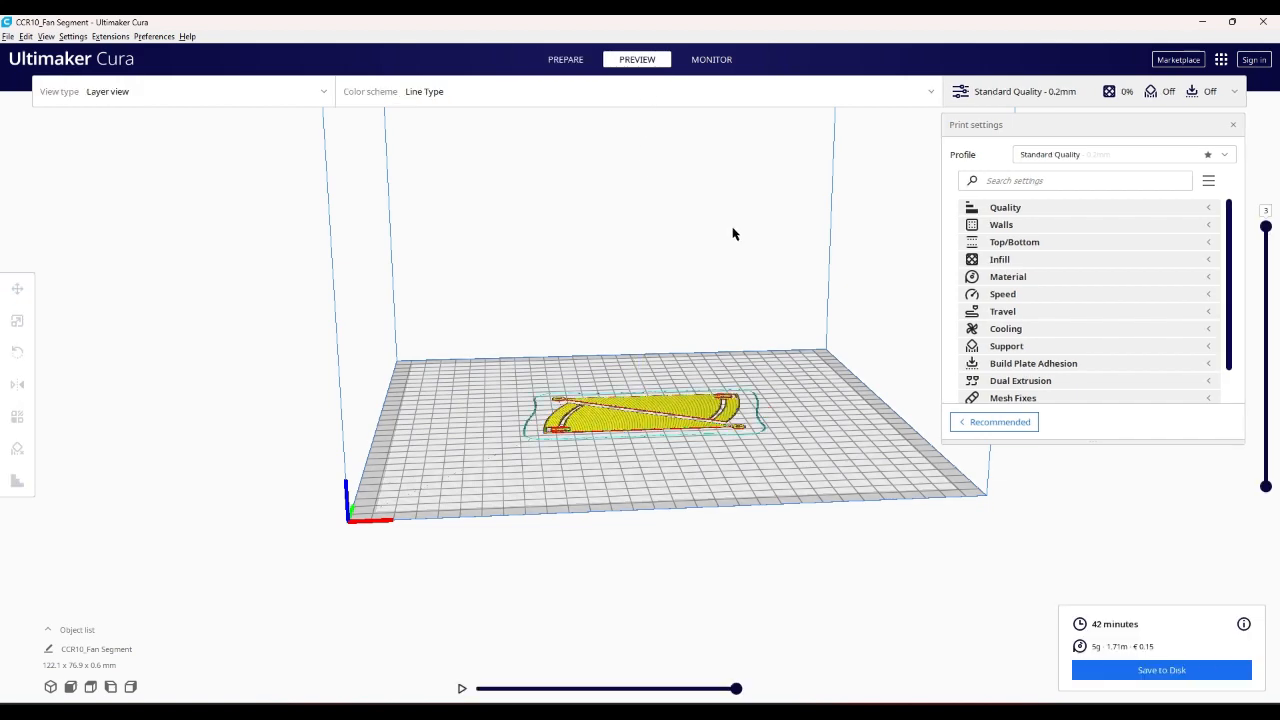
right_drag(734, 234, 721, 378)
scroll(700, 427, up, 6)
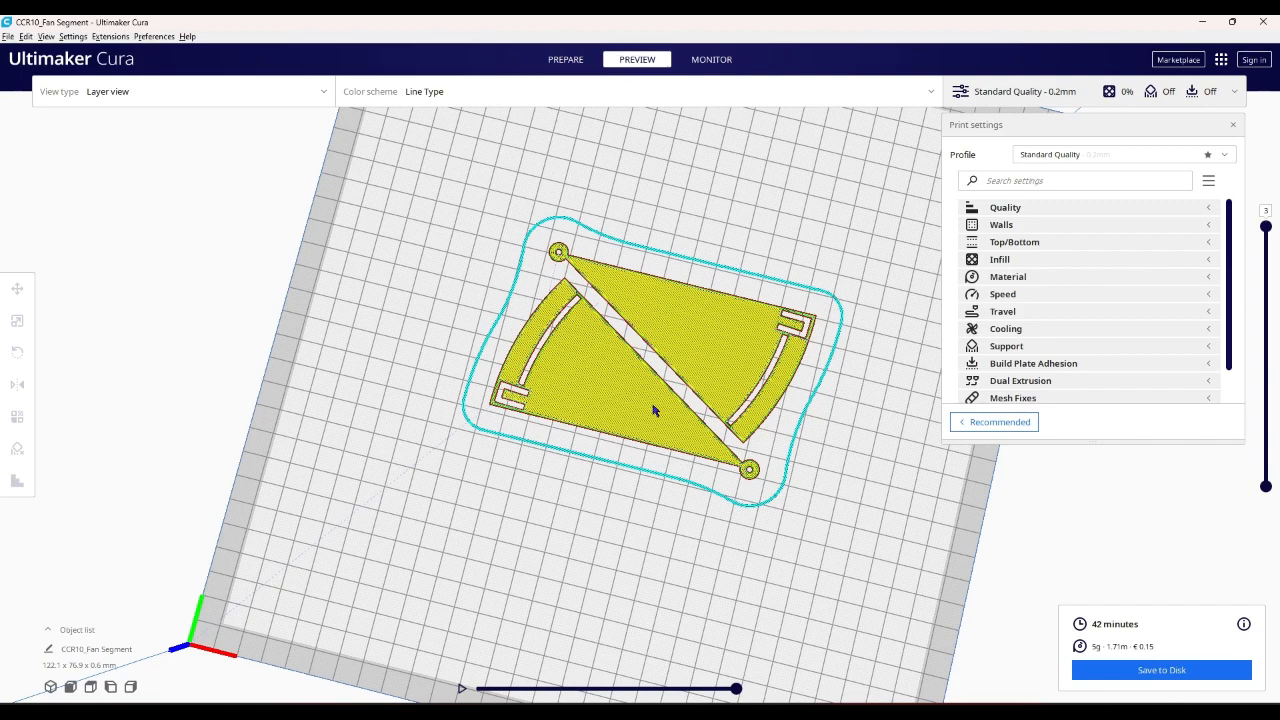
scroll(703, 420, up, 3)
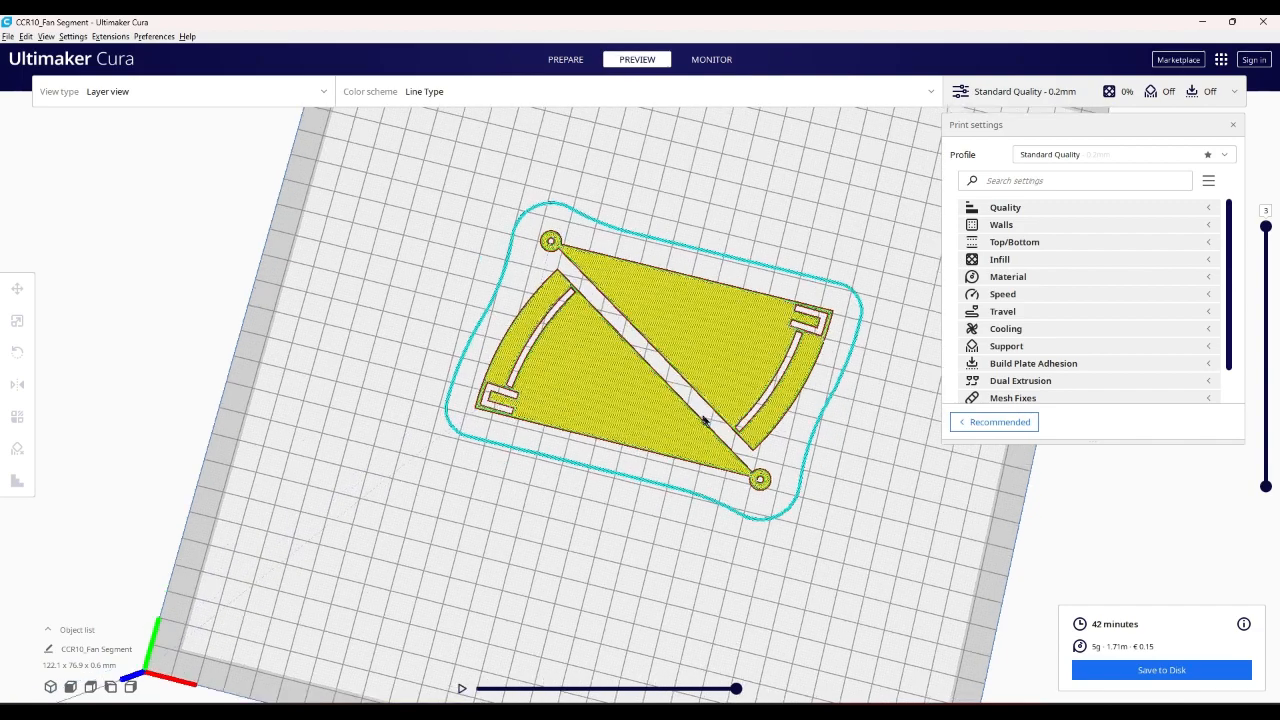
scroll(703, 420, up, 5)
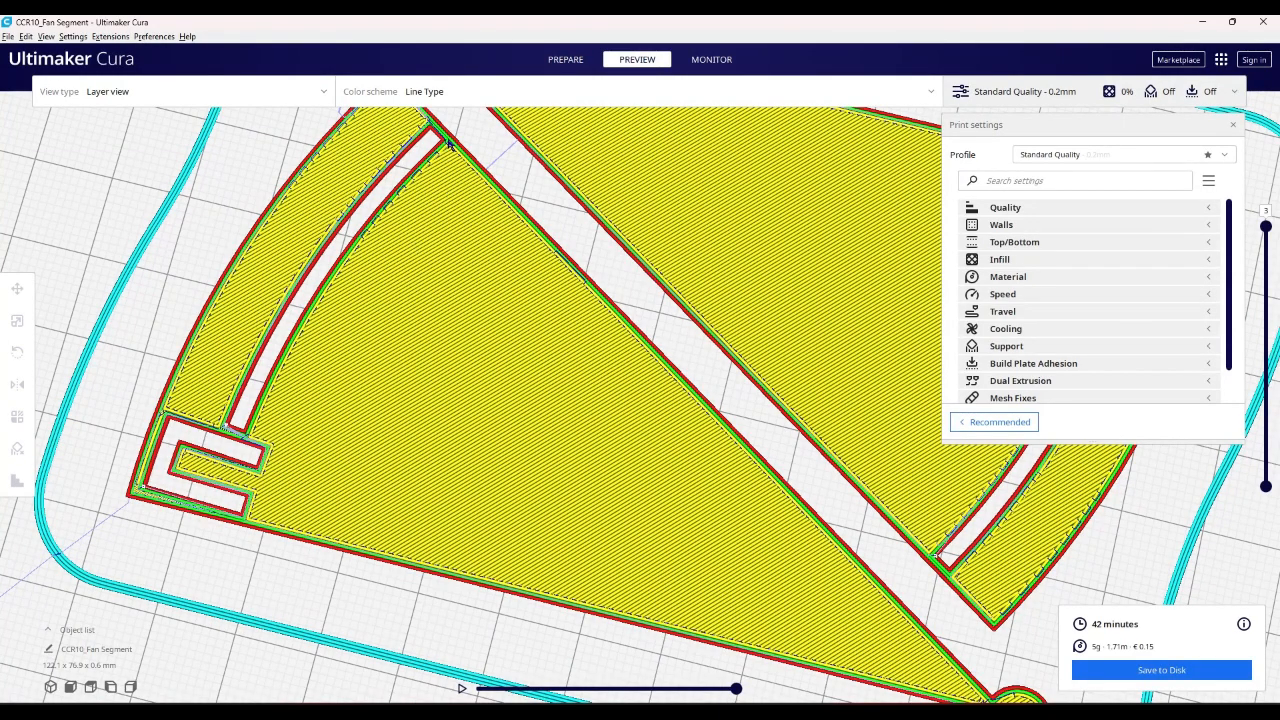
scroll(430, 279, up, 3)
scroll(430, 279, down, 10)
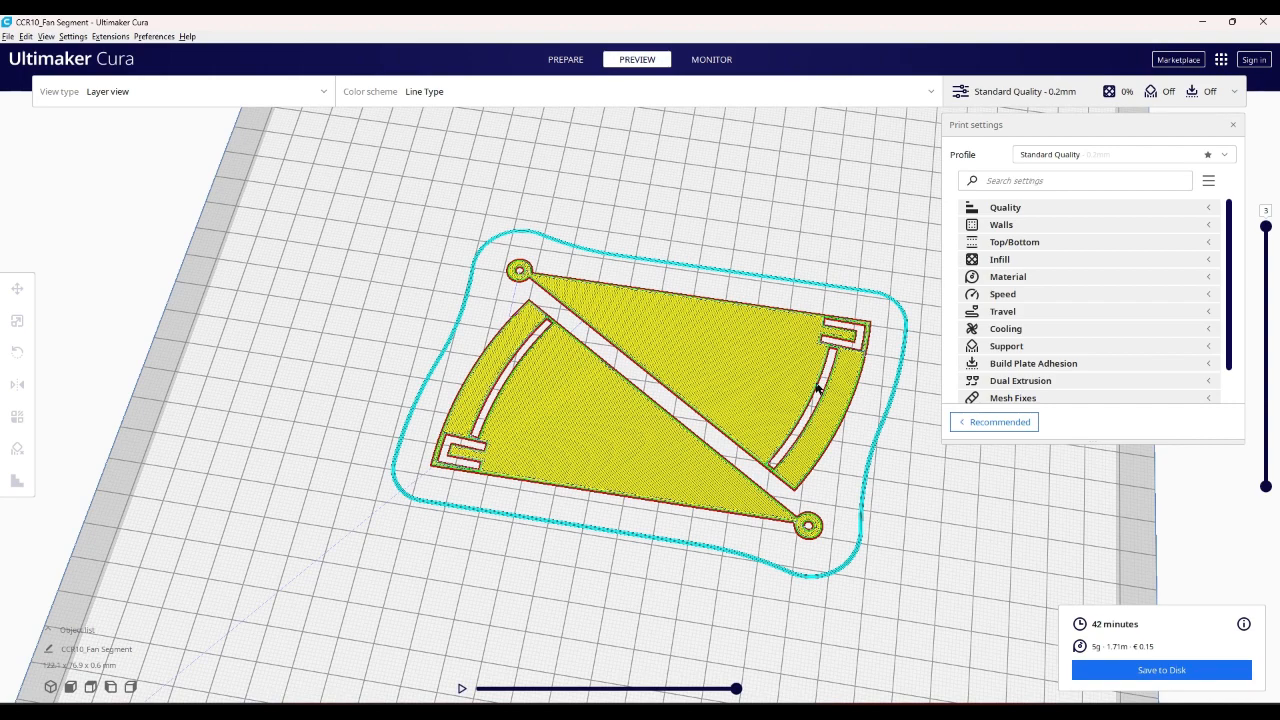
scroll(812, 391, down, 10)
right_drag(808, 391, 780, 320)
scroll(780, 320, up, 3)
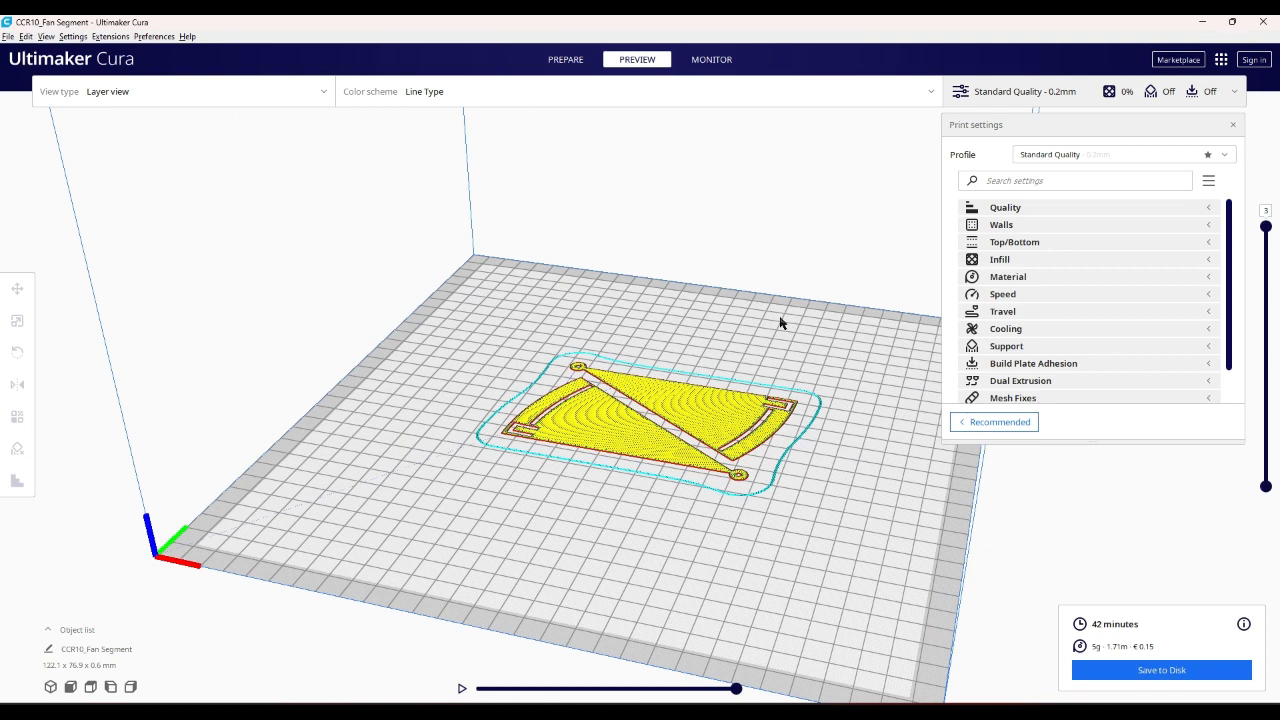
right_drag(780, 322, 806, 433)
scroll(806, 433, up, 2)
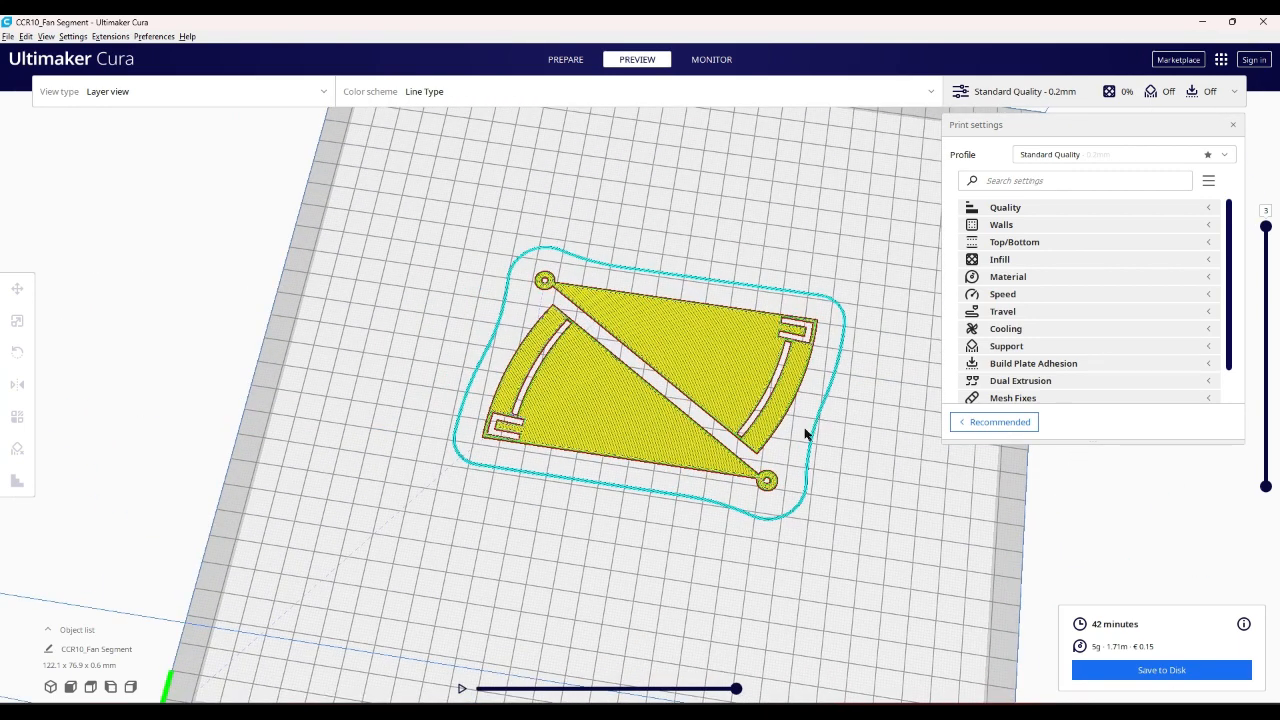
Switch to Autodesk Fusion and temporarily show the Slot test body to compare it with the fan segment.
key(alt+Tab)
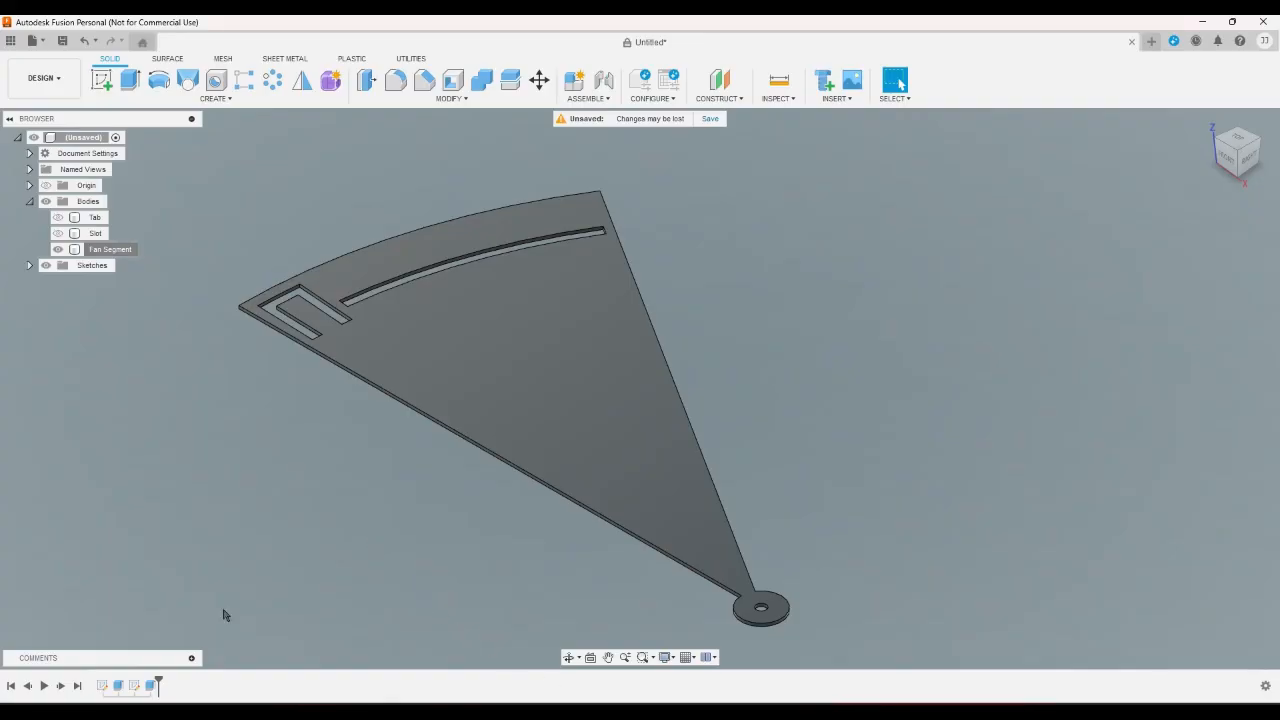
click(57, 233)
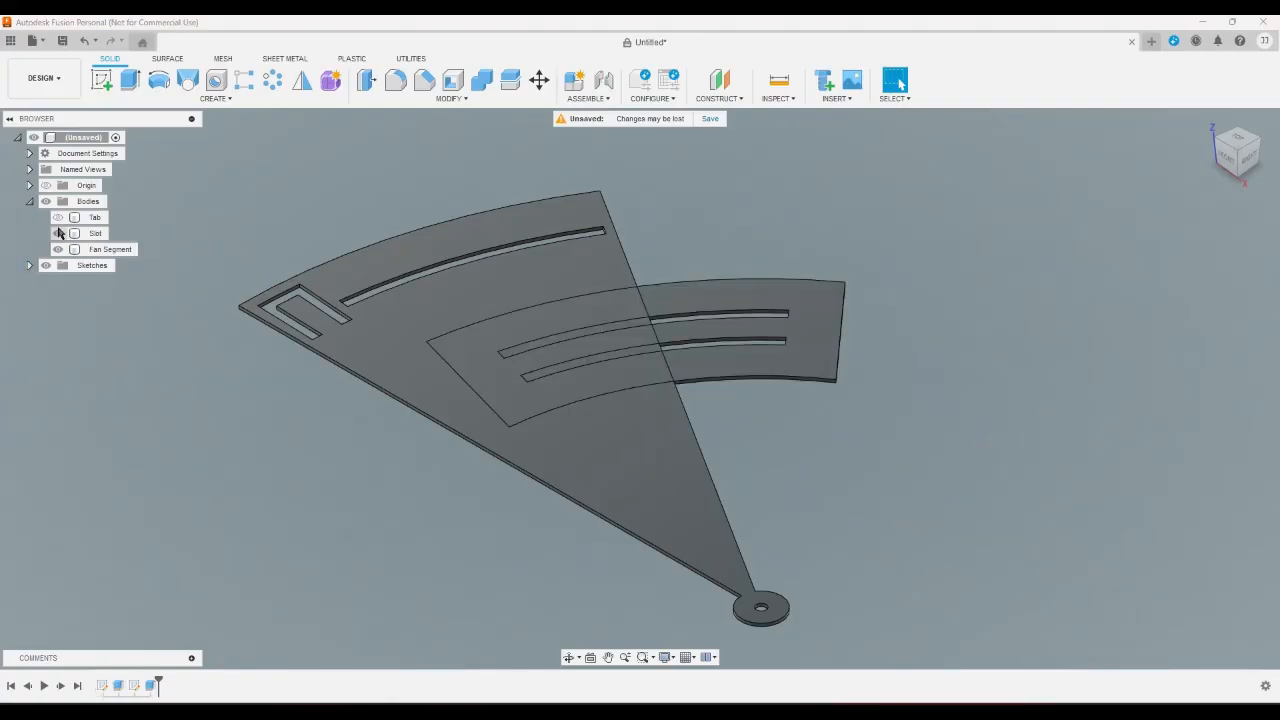
click(58, 233)
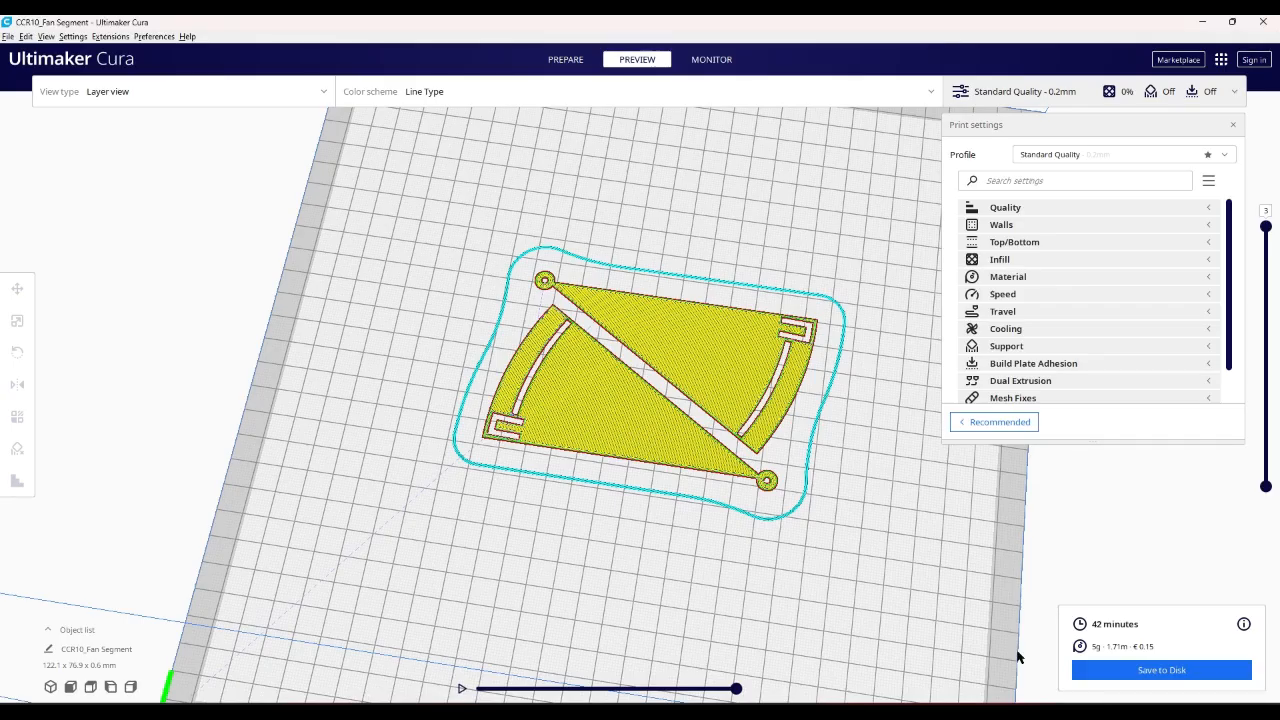
Save the sliced print from Ultimaker Cura to disk as 2 Fan Segments.gcode in the Folding Fan/Tests folder and dismiss the notification.
click(1102, 675)
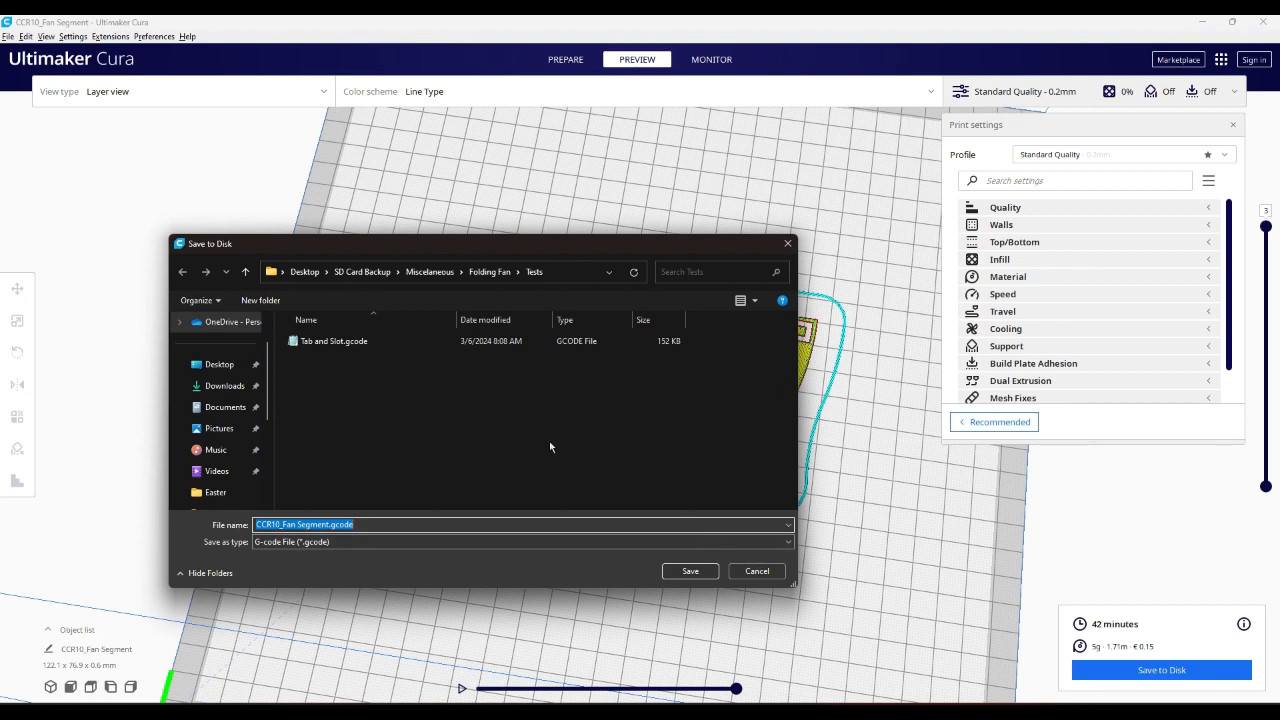
key(Home)
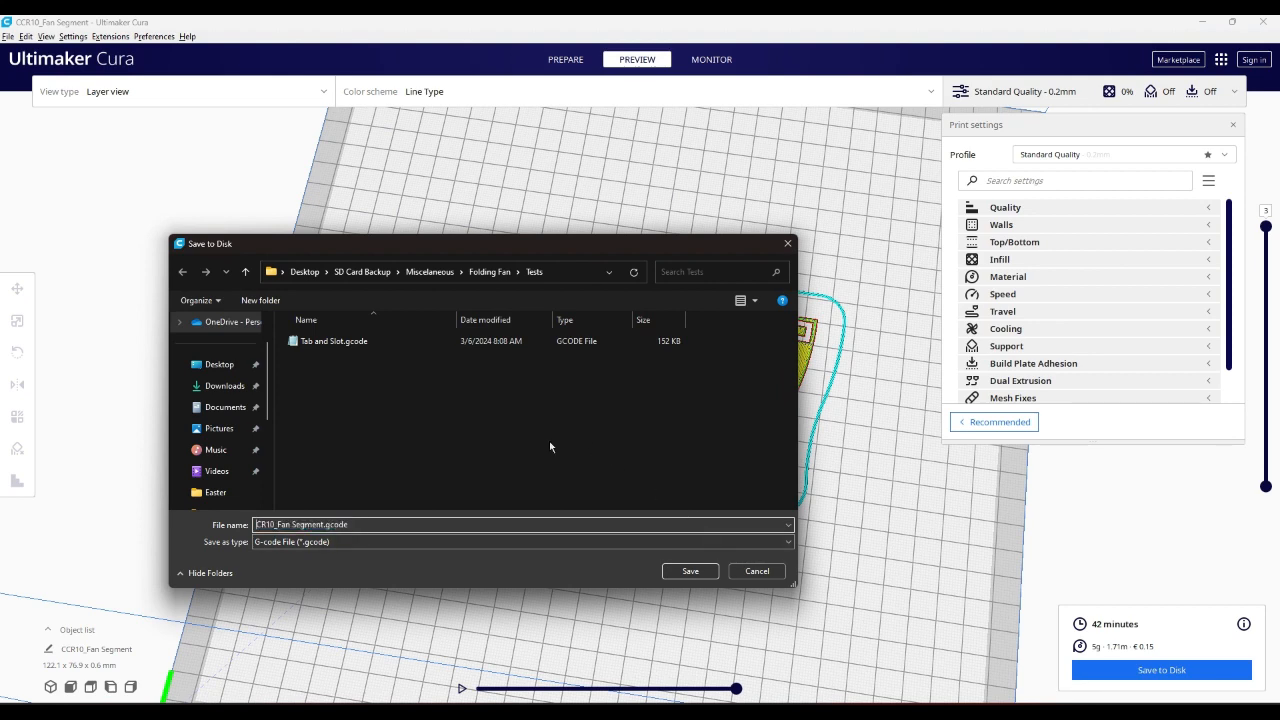
key(Delete)
key(Delete)
key(Delete)
key(Delete)
key(Delete)
key(Delete)
text(2 s)
key(Return)
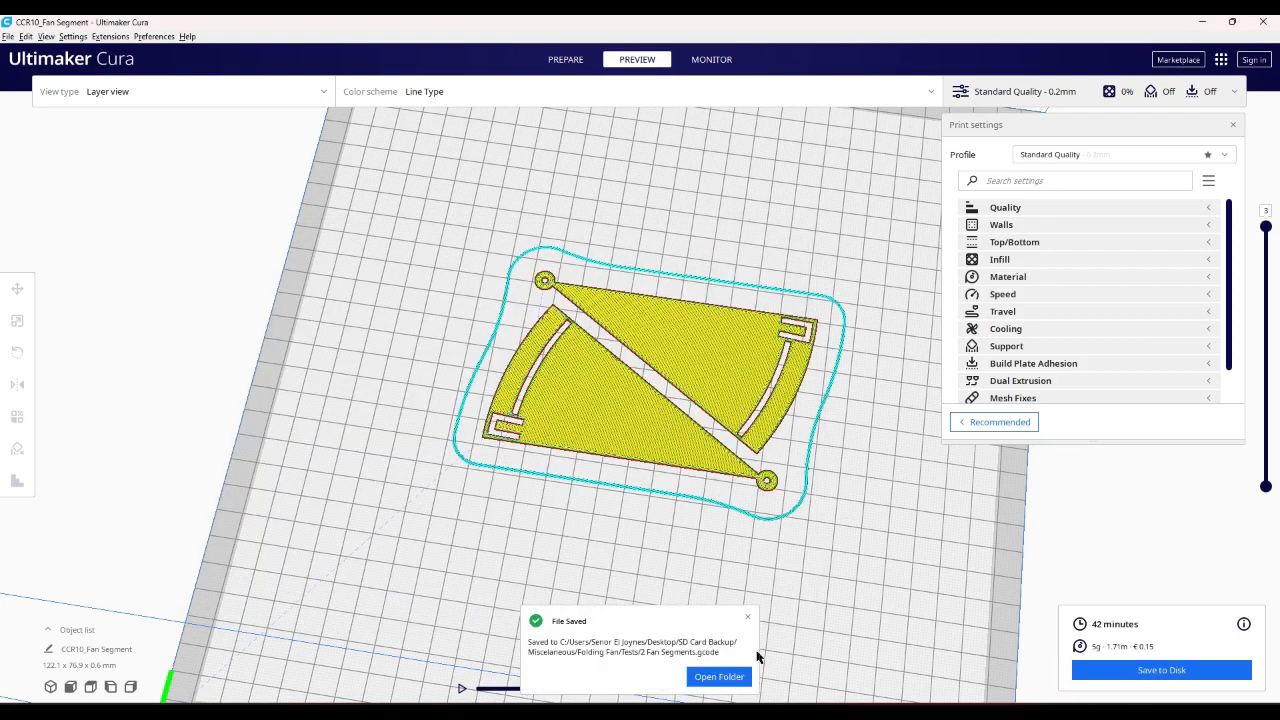
click(748, 617)
mouse_move(717, 586)
right_down()
mouse_move(683, 434)
mouse_move(703, 566)
right_up()
scroll(705, 570, up, 1)
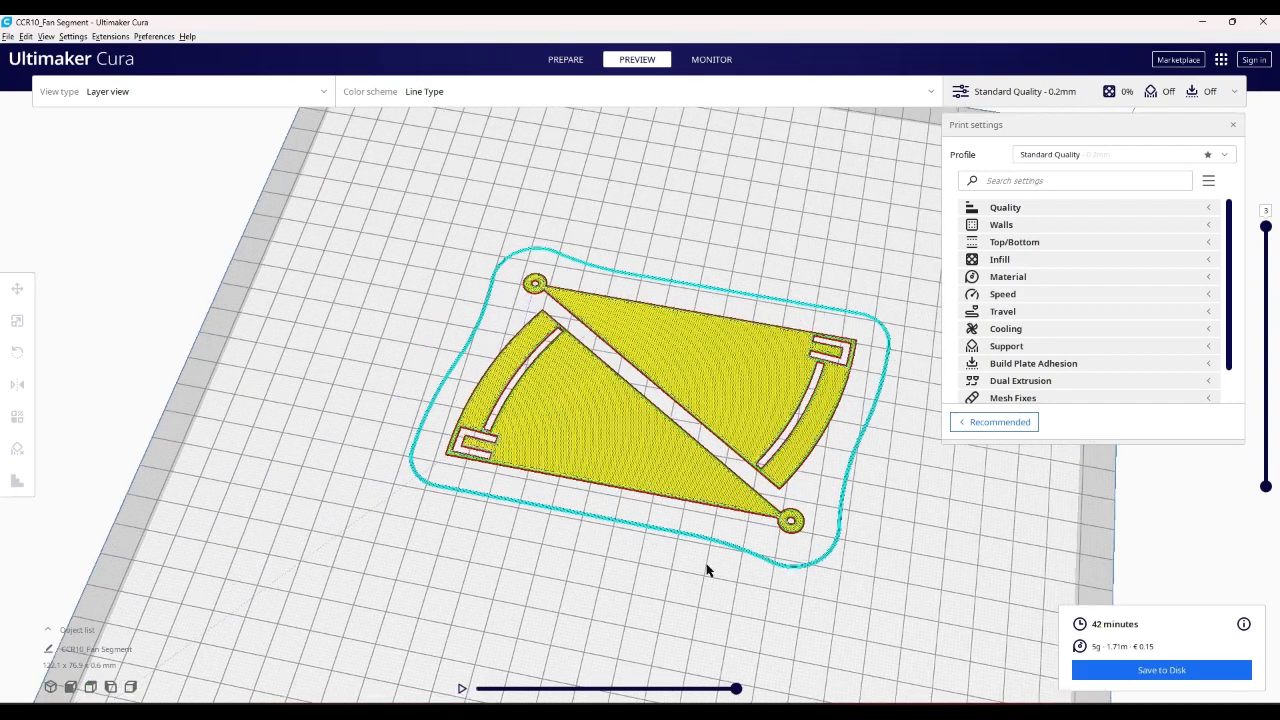
scroll(795, 511, down, 3)
scroll(786, 522, up, 6)
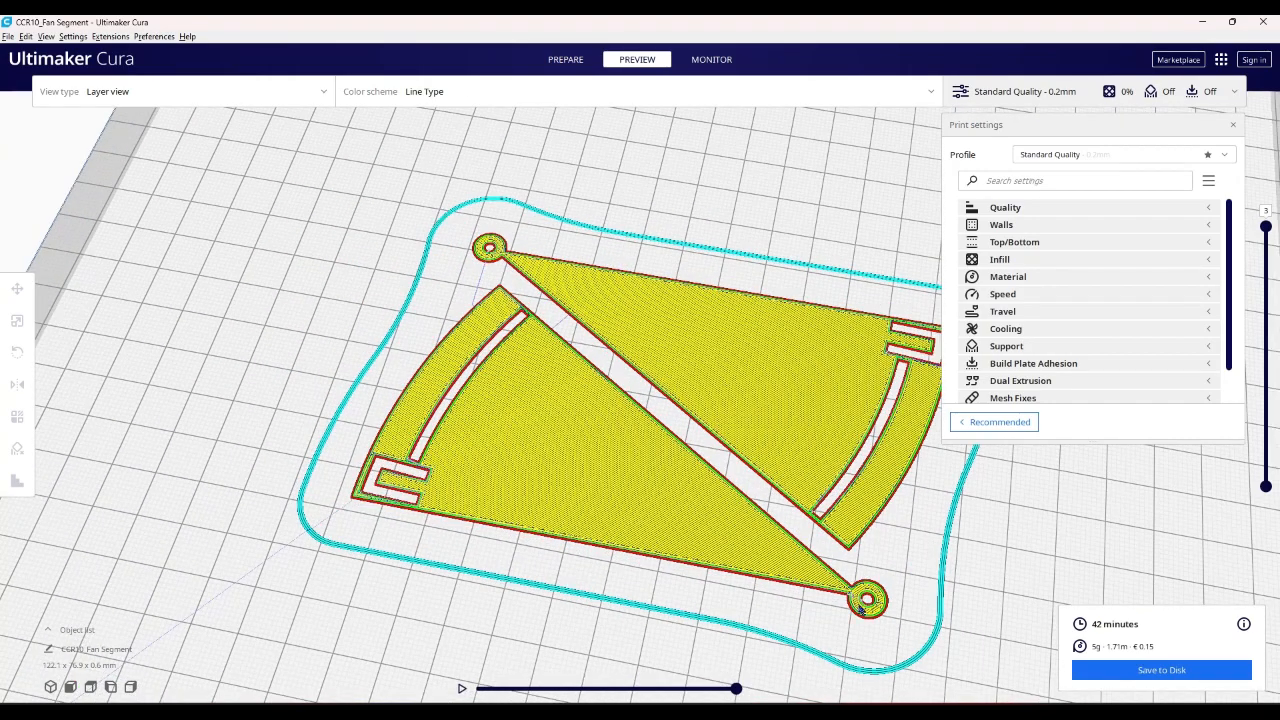
scroll(860, 612, up, 2)
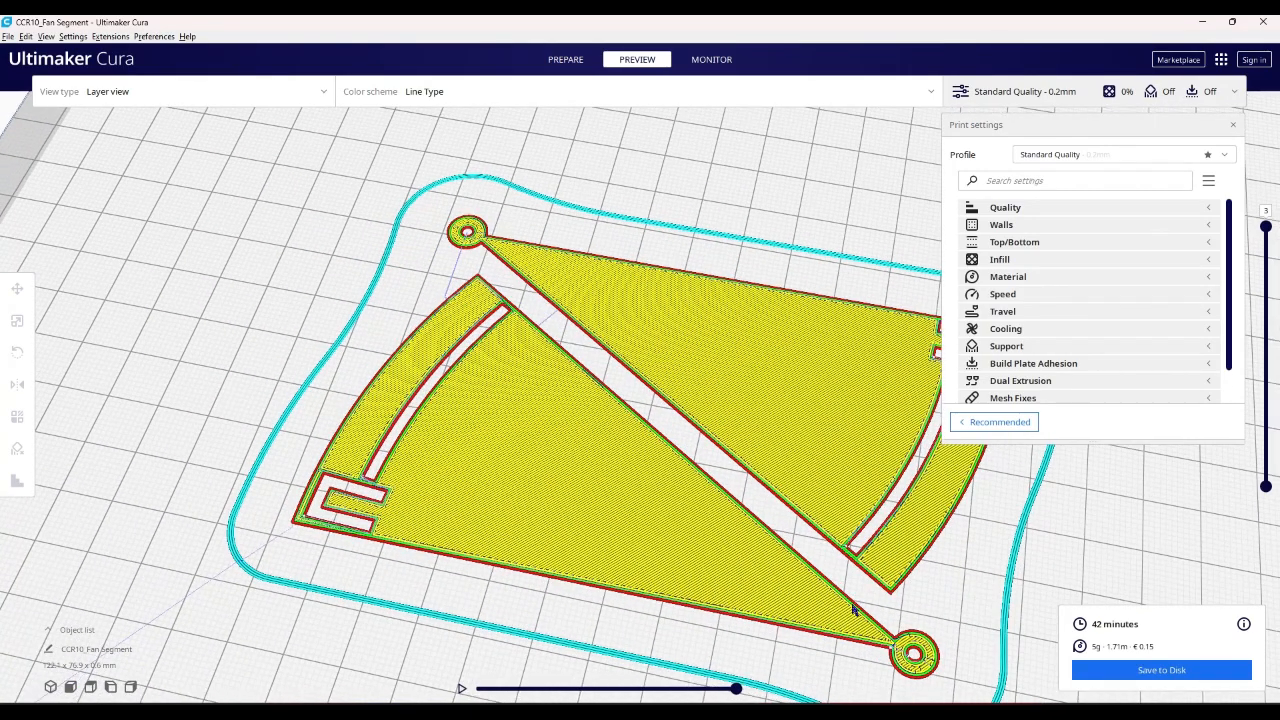